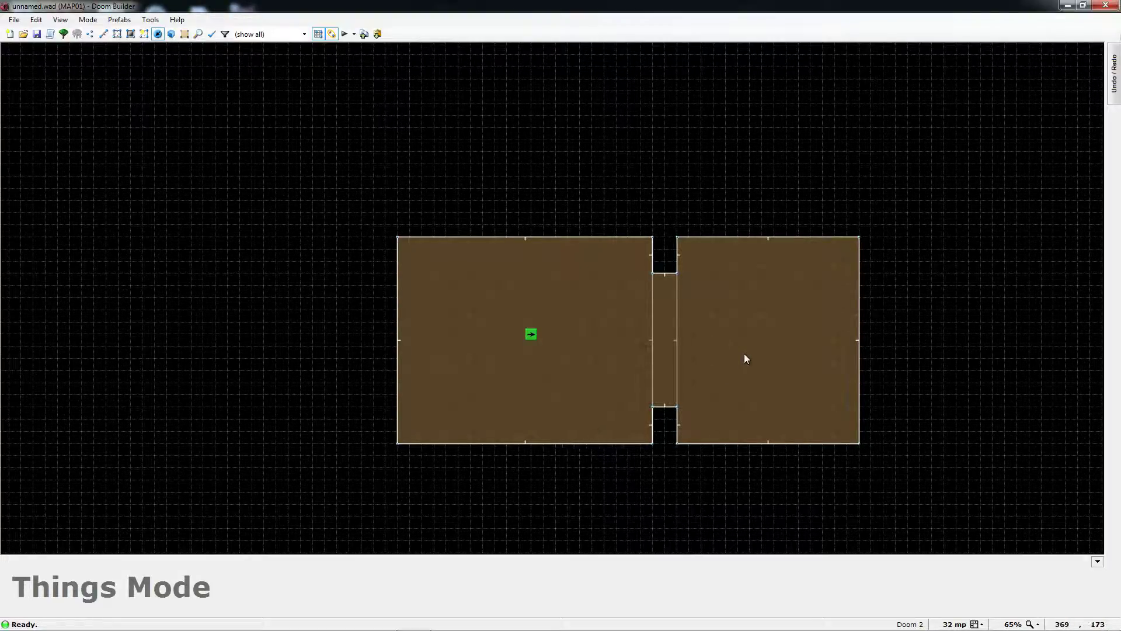
scroll(663, 358, "up", 1)
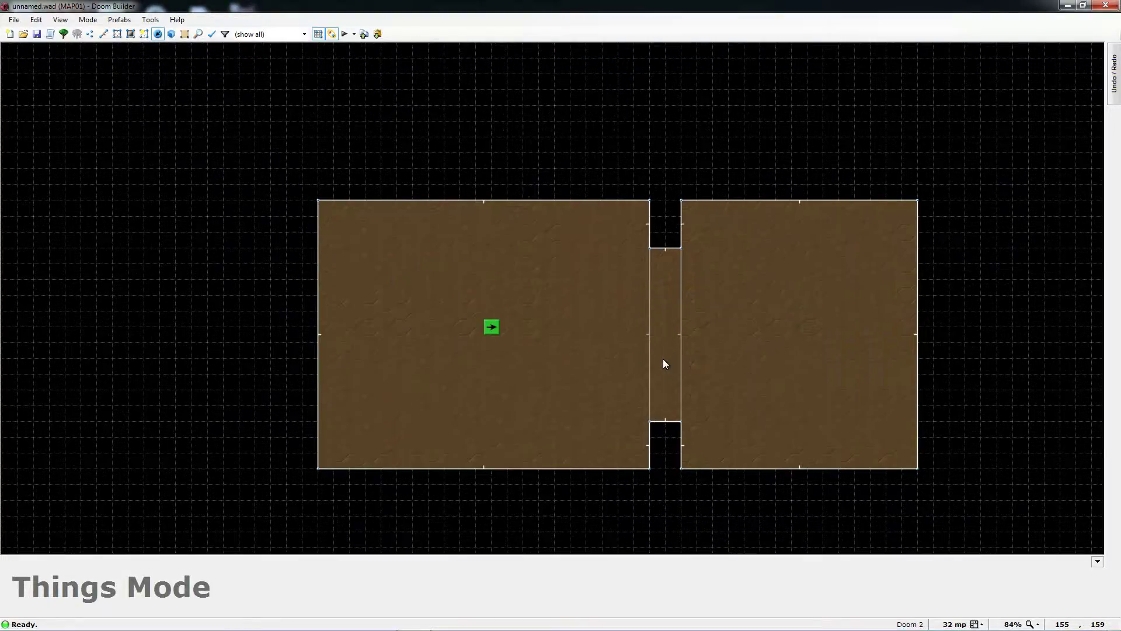
scroll(632, 377, "up", 1)
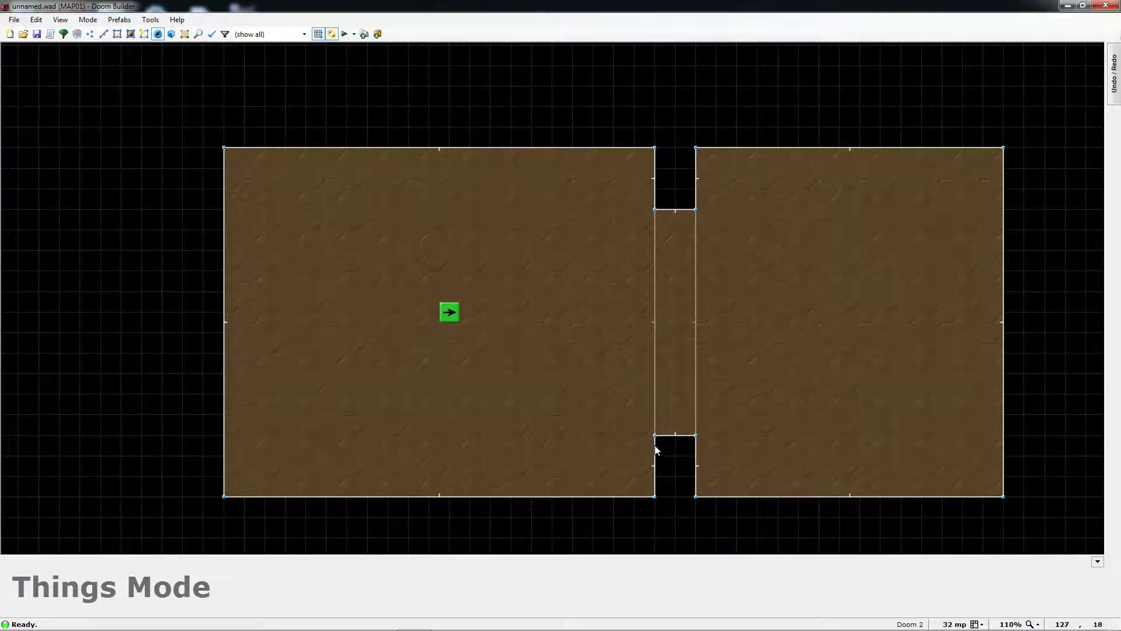
scroll(691, 310, "up", 3)
scroll(691, 311, "down", 1)
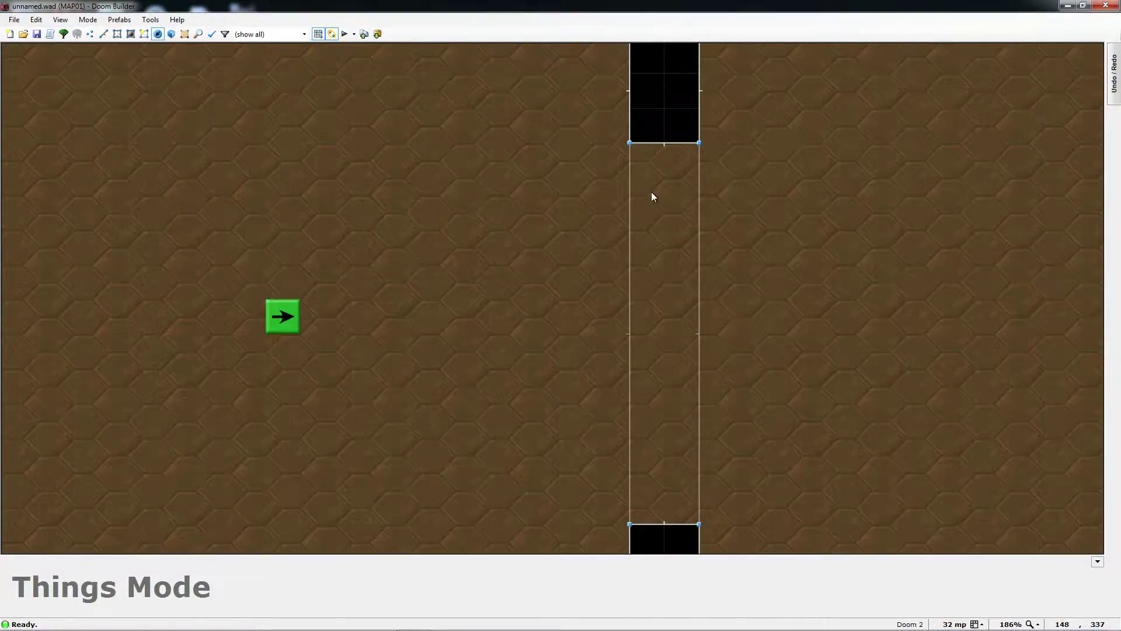
scroll(636, 245, "down", 2)
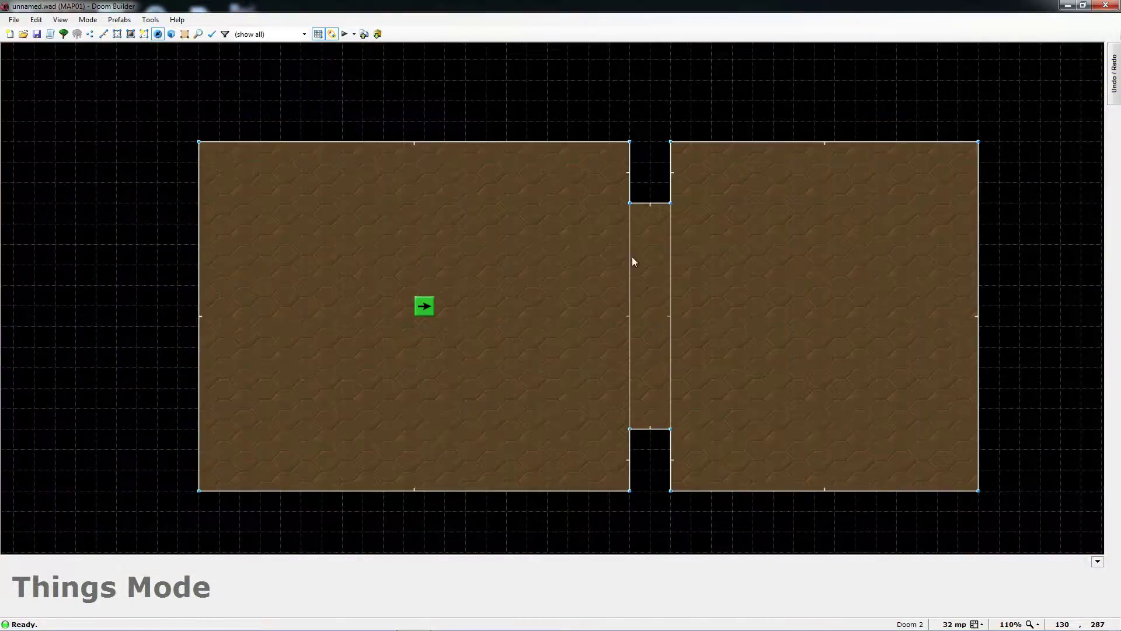
scroll(664, 278, "up", 1)
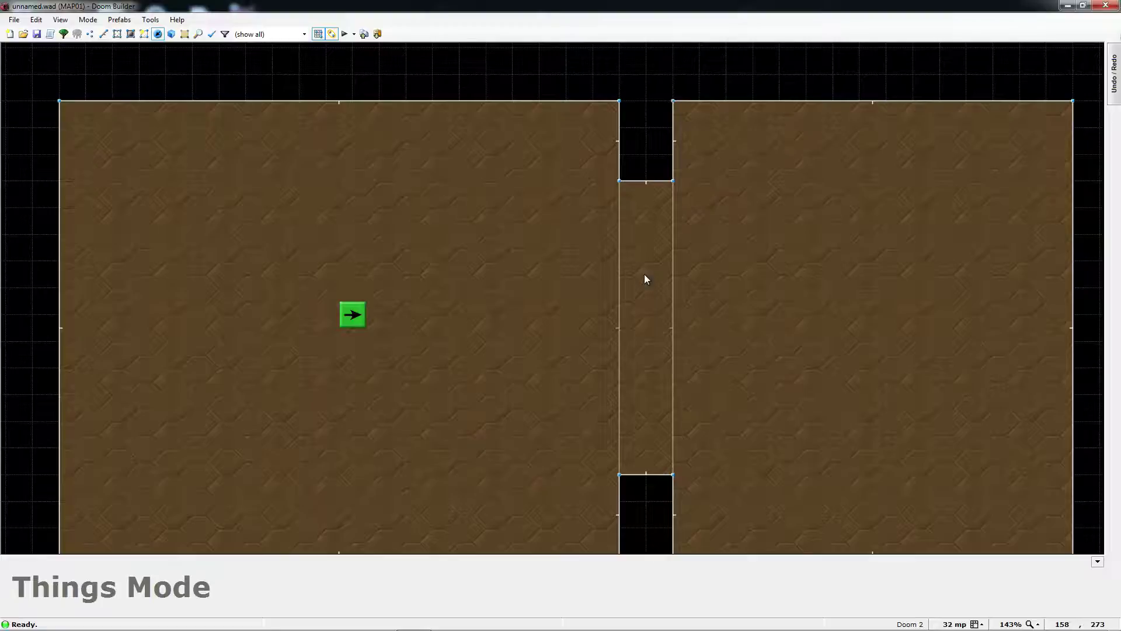
Step: Set the map's grid size to 16 mp
key("bracketleft")
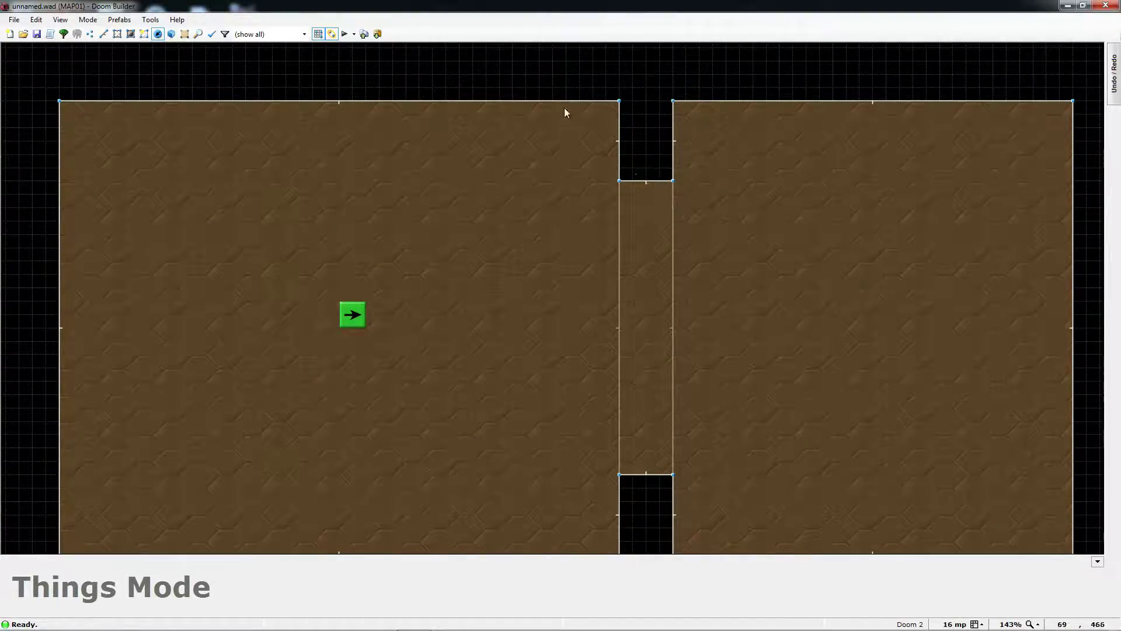
key("bracketright")
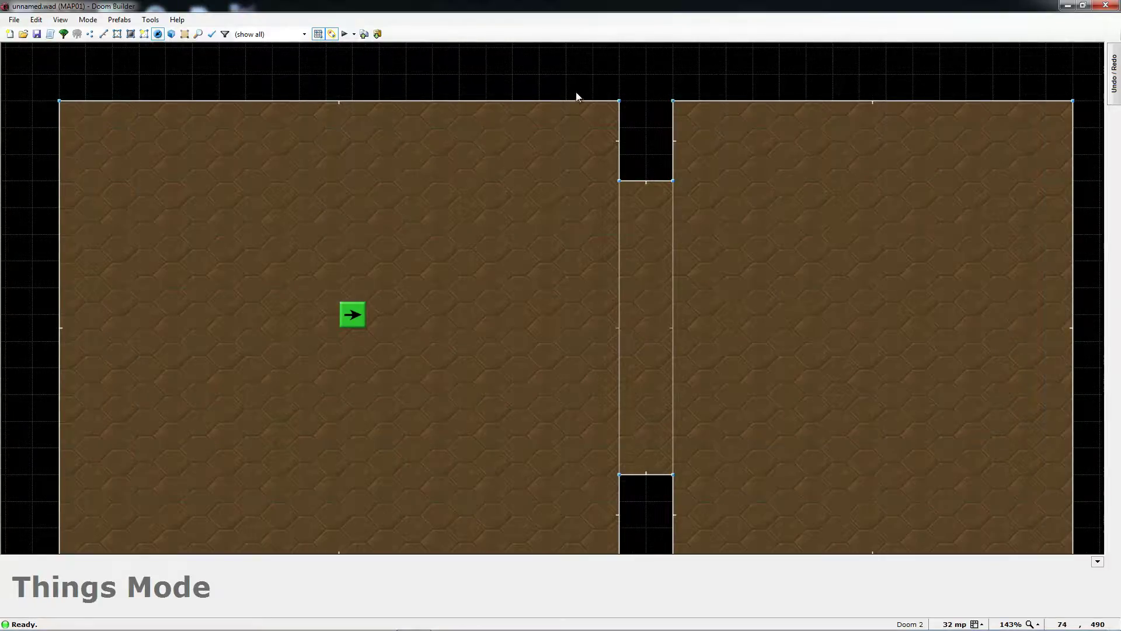
key("bracketleft")
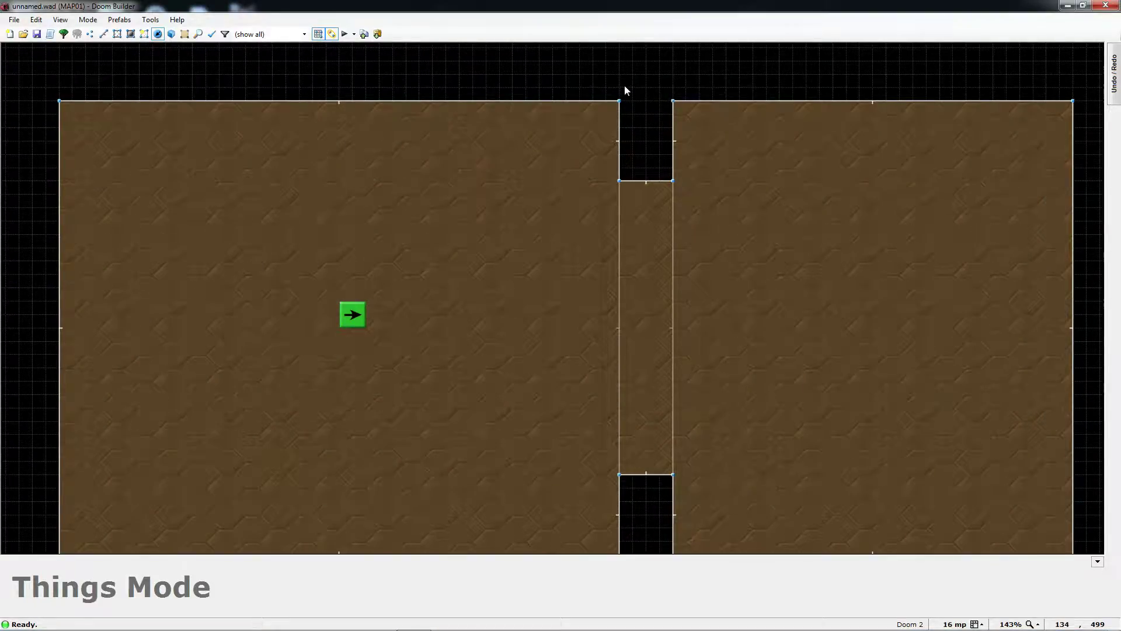
left_click(975, 624)
left_click(671, 531)
key("bracketright")
key("bracketleft")
Step: Narrow the corridor between the two rooms to a 128-unit opening by moving both of its solid end walls inward
scroll(659, 248, "up", 2)
scroll(659, 252, "down", 1)
scroll(471, 363, "down", 1)
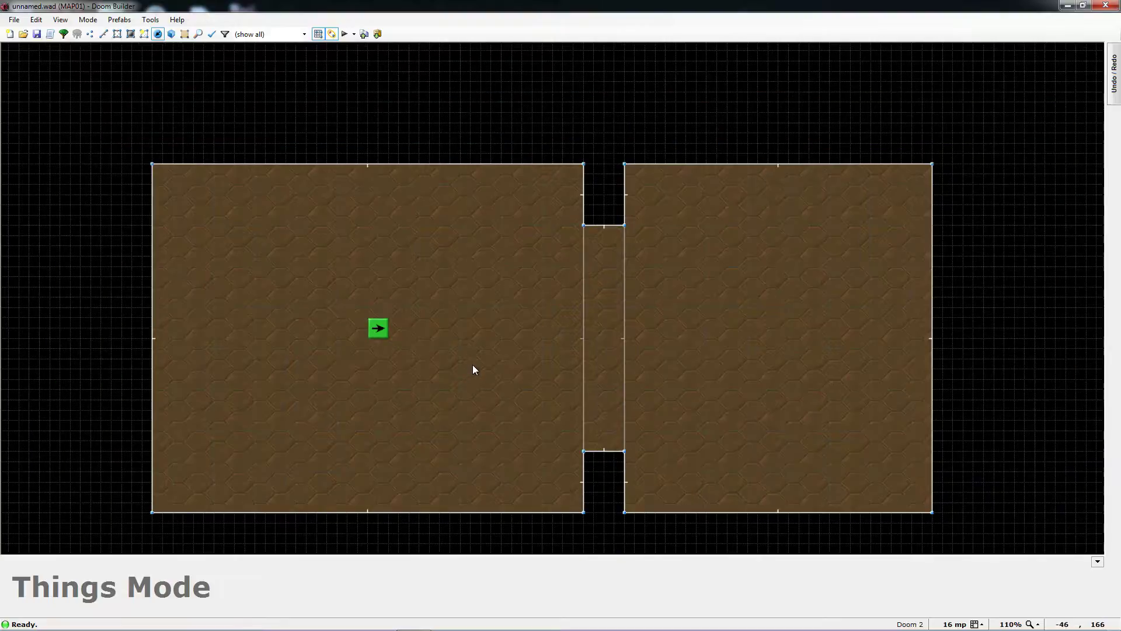
scroll(479, 367, "up", 1)
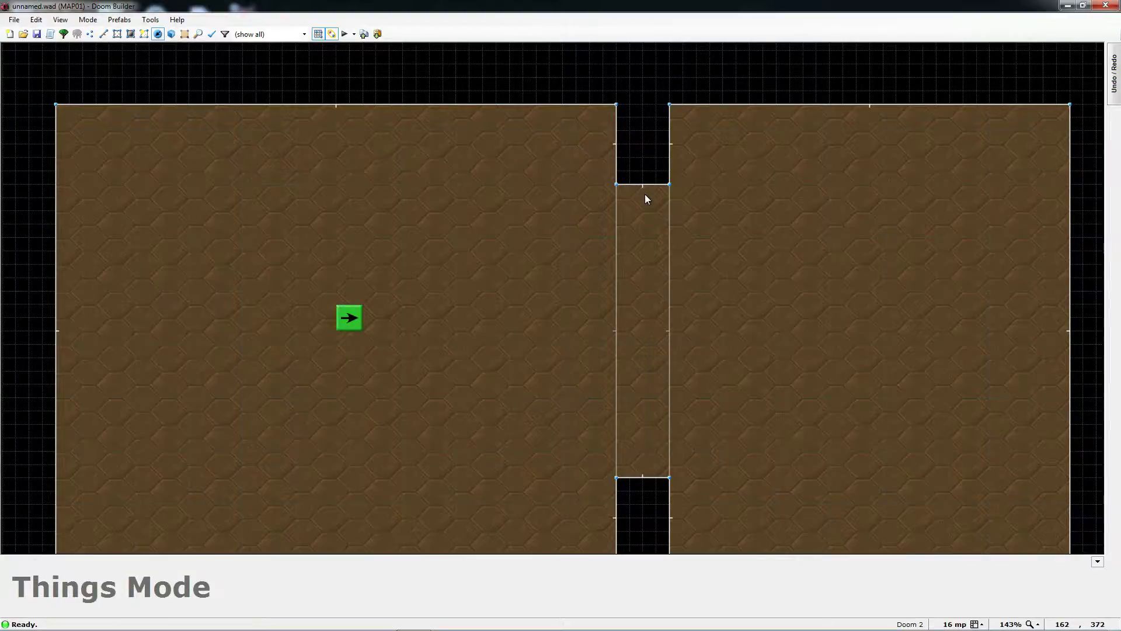
scroll(646, 195, "up", 1)
scroll(641, 260, "down", 1)
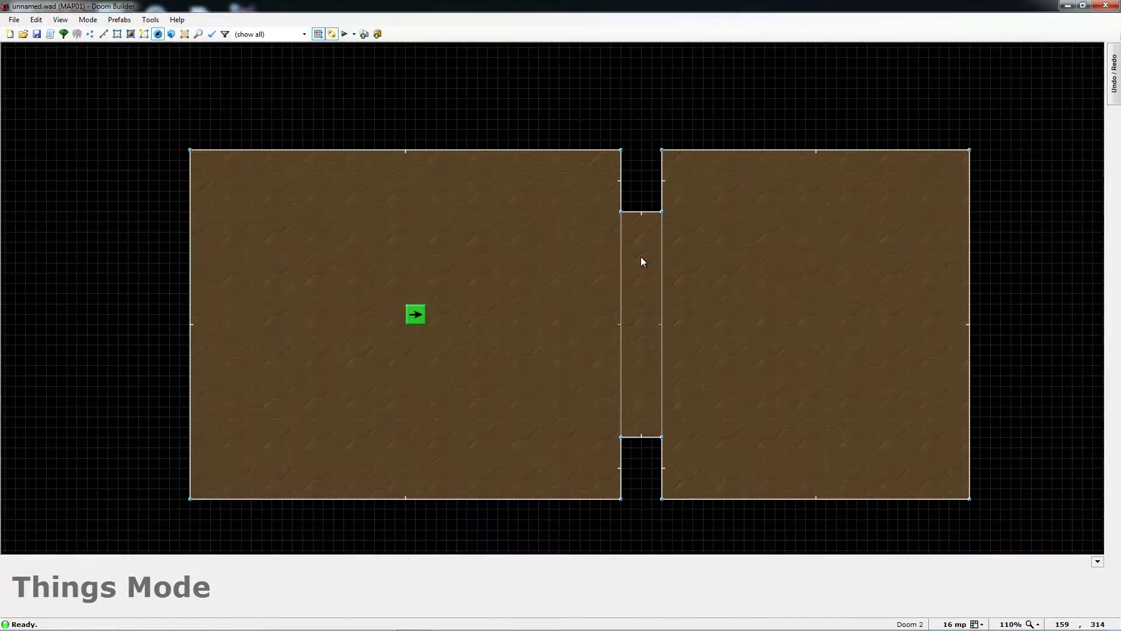
scroll(641, 293, "up", 1)
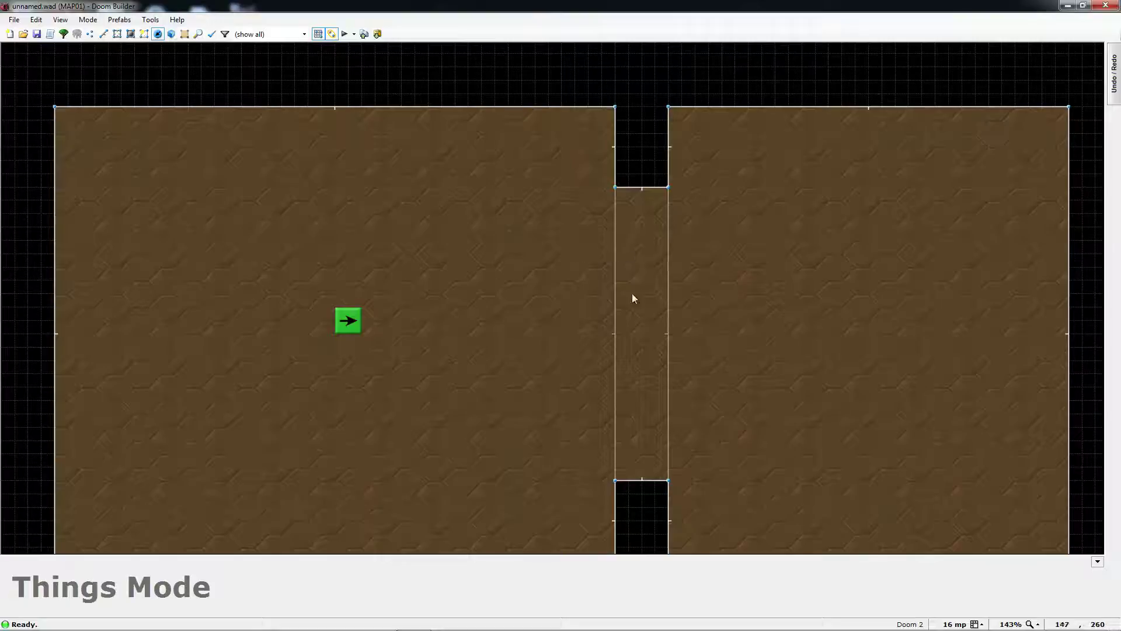
scroll(640, 331, "down", 1)
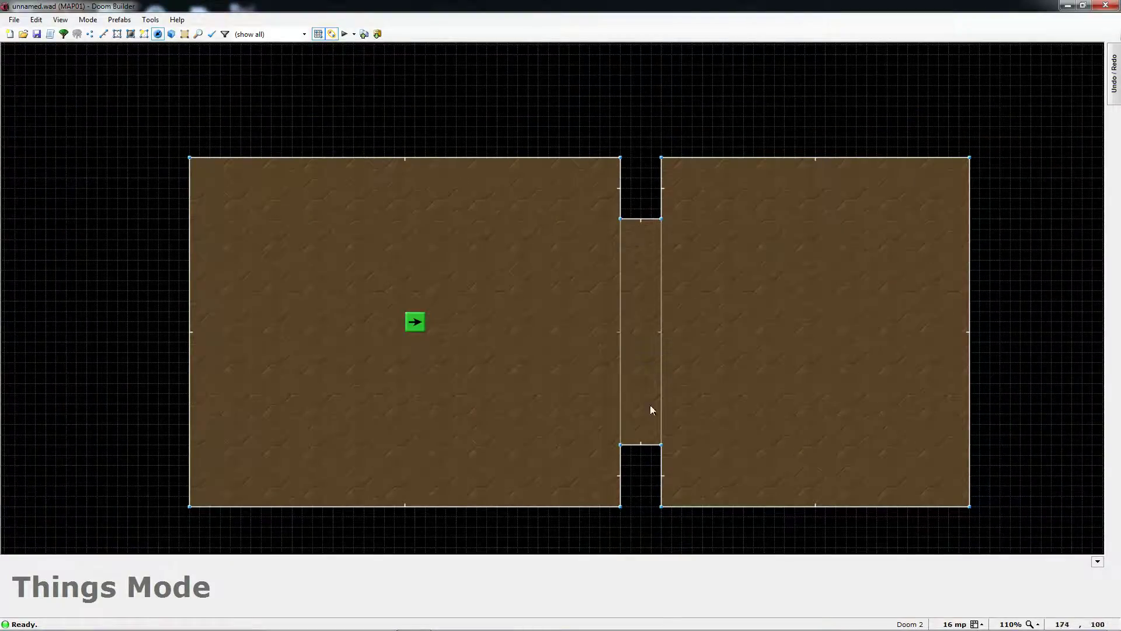
key("l")
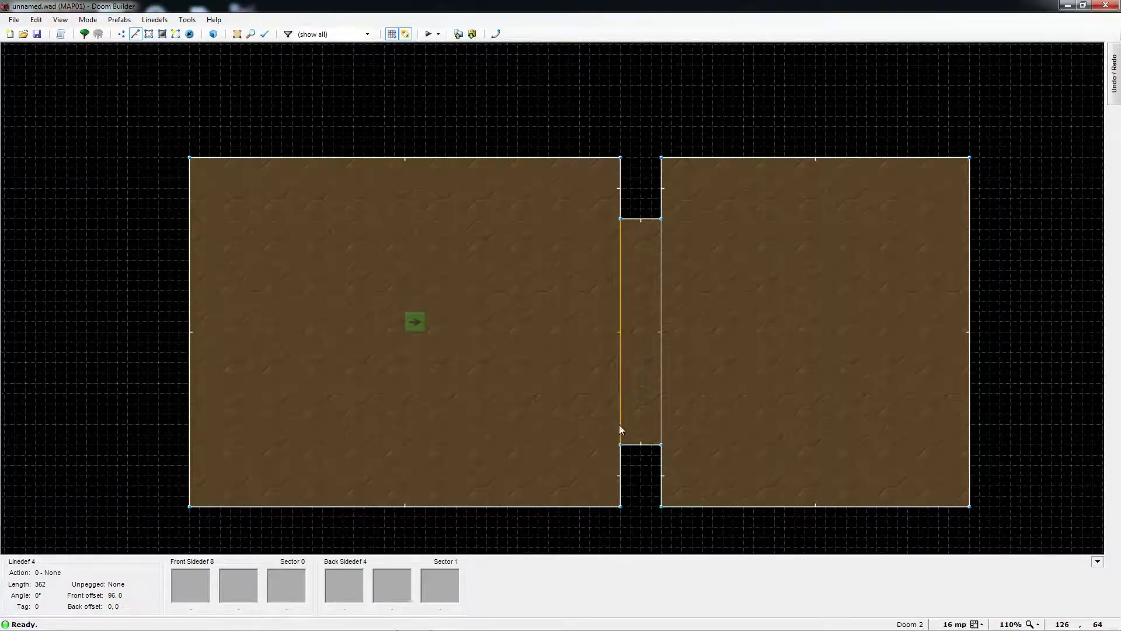
left_click_drag(643, 444, 640, 386)
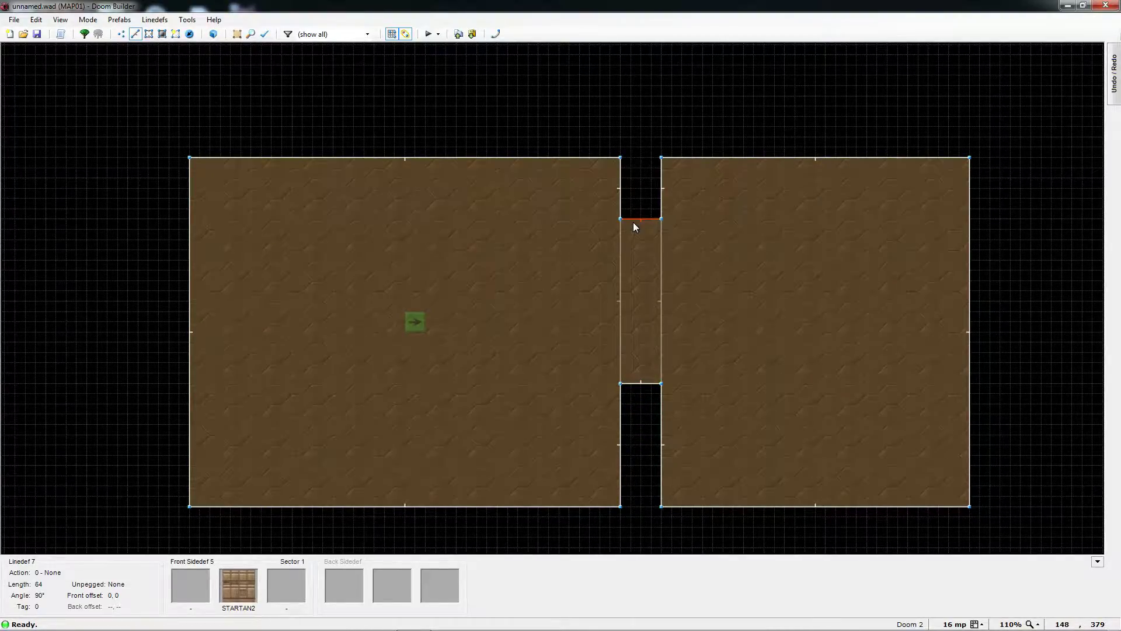
left_click_drag(634, 222, 631, 304)
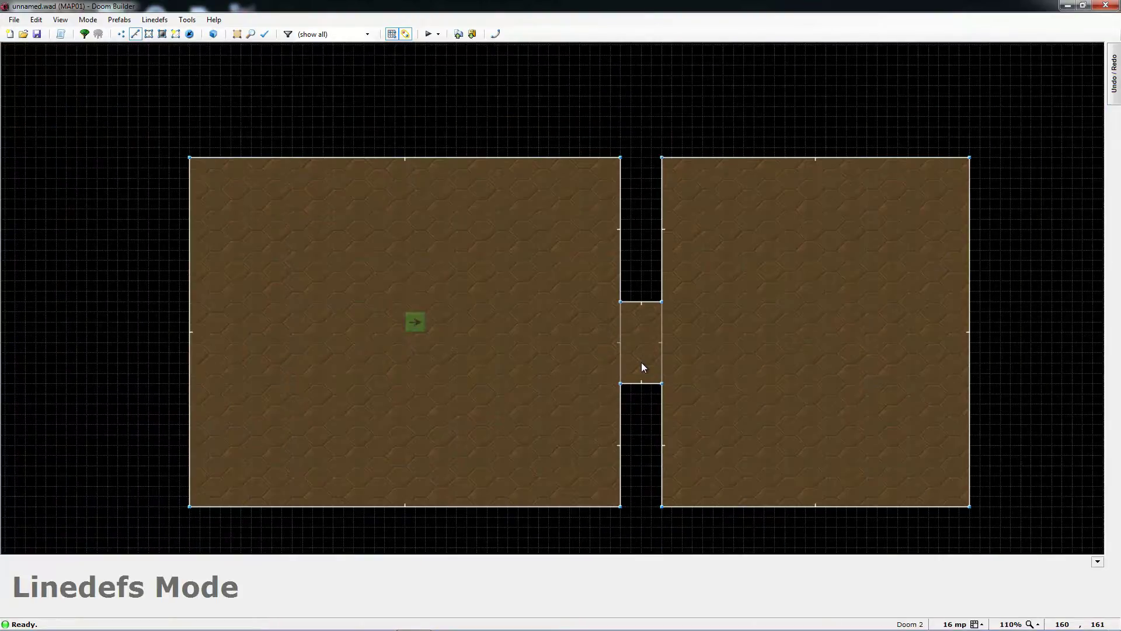
Step: Draw a closed rectangular sector 16 units wide and 96 units long inside the corridor, 16 units from the larger room
scroll(642, 362, "up", 1)
scroll(643, 362, "down", 2)
scroll(642, 362, "up", 2)
scroll(642, 362, "down", 2)
scroll(642, 366, "up", 2)
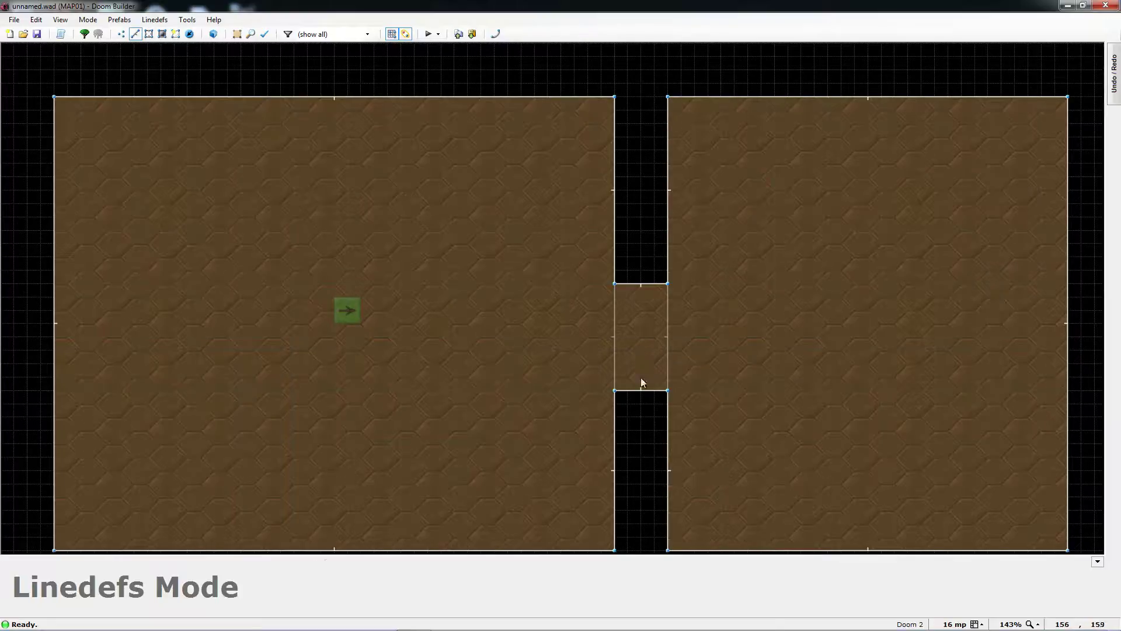
scroll(625, 319, "up", 1)
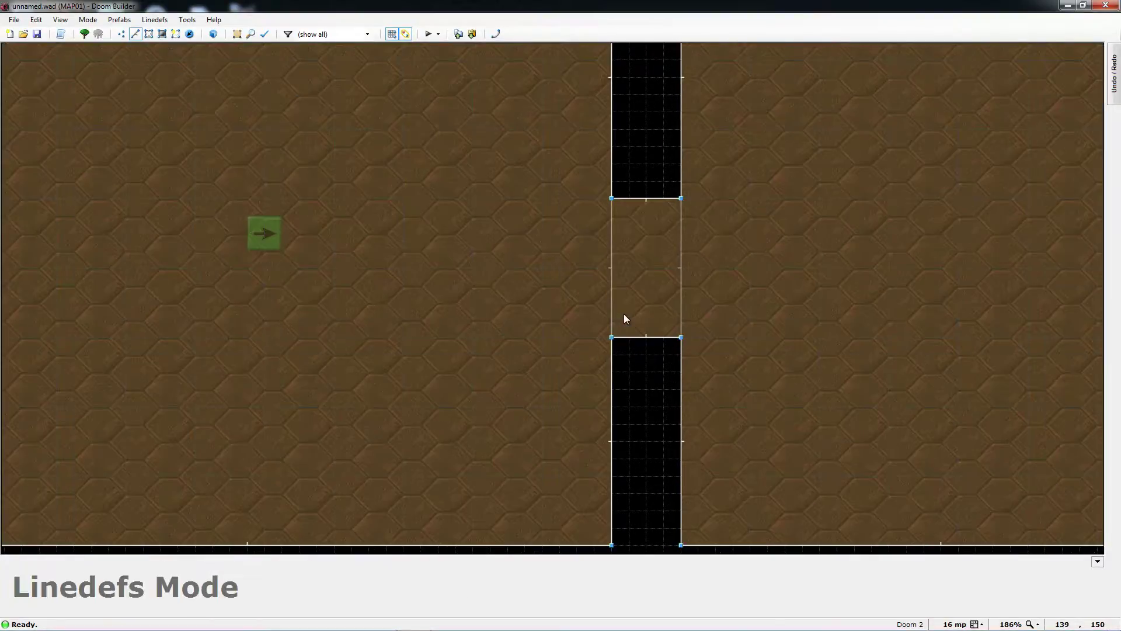
scroll(620, 274, "down", 1)
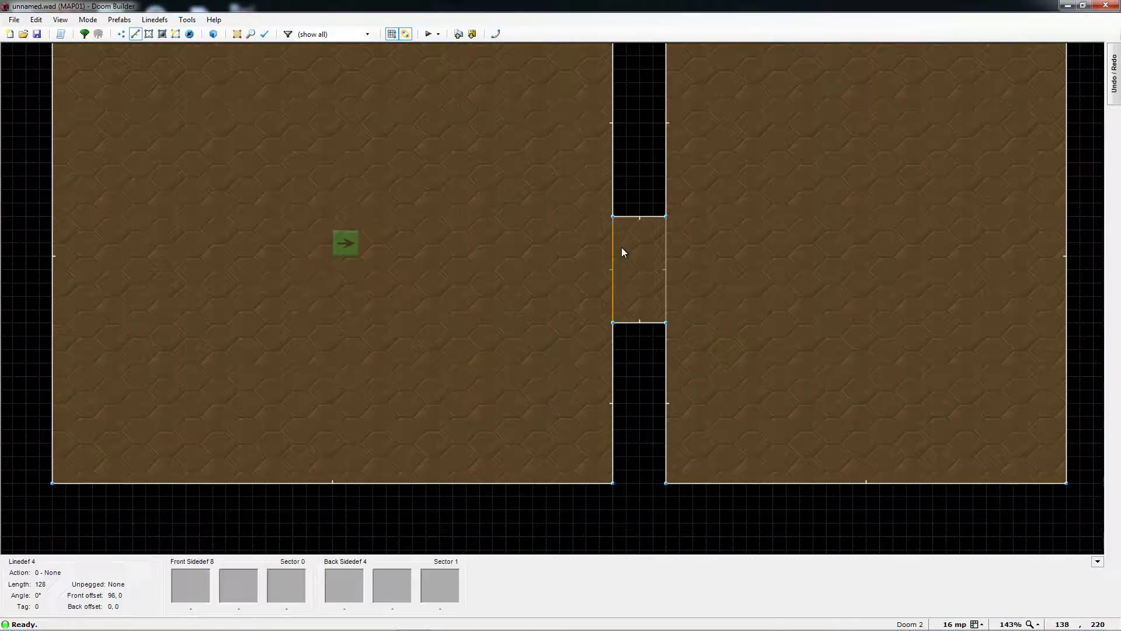
scroll(623, 272, "up", 1)
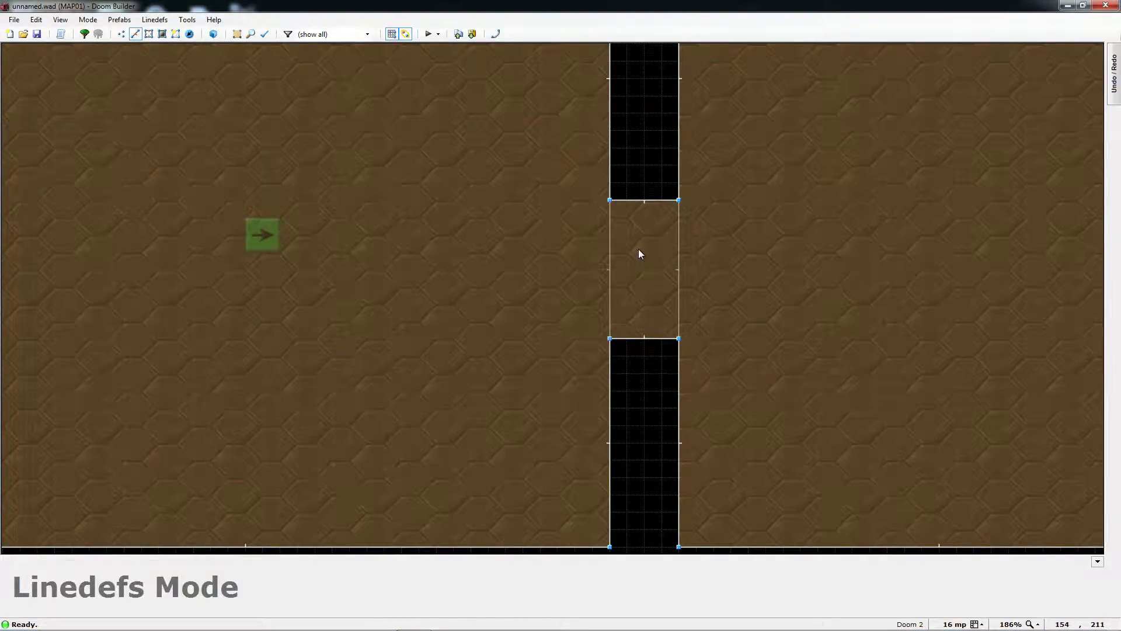
scroll(643, 247, "up", 2)
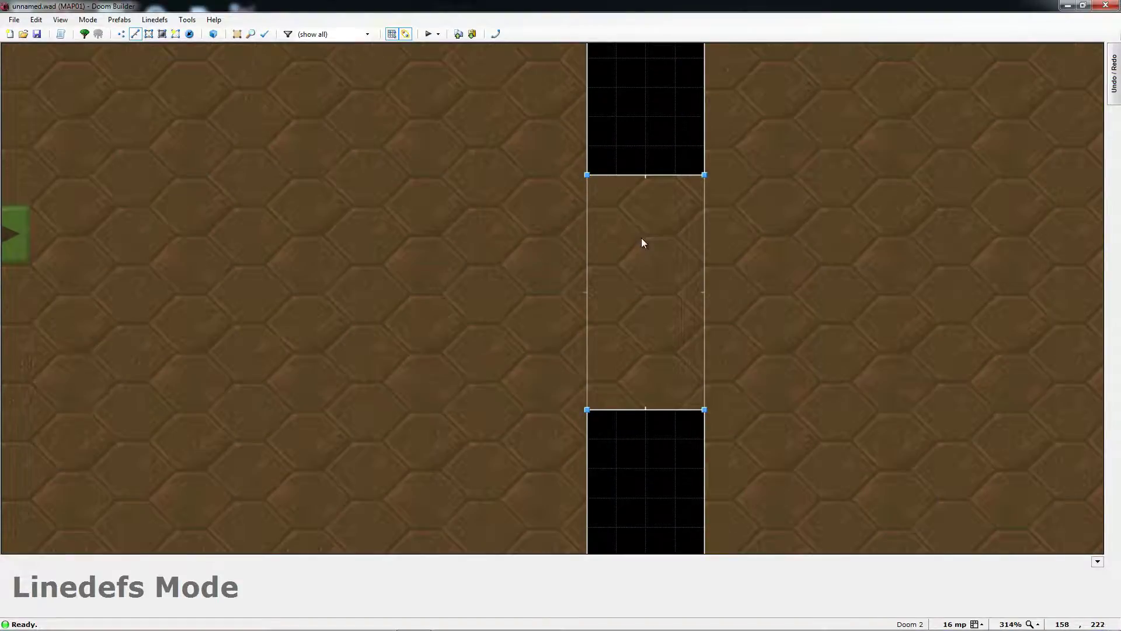
key("d")
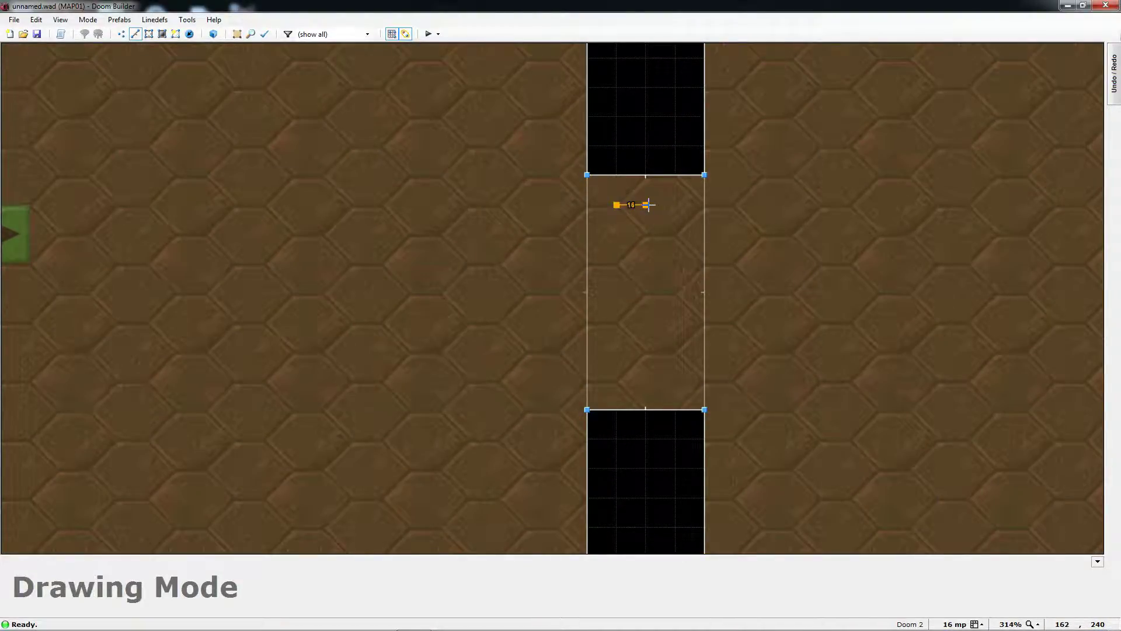
left_click(646, 205)
left_click(646, 381)
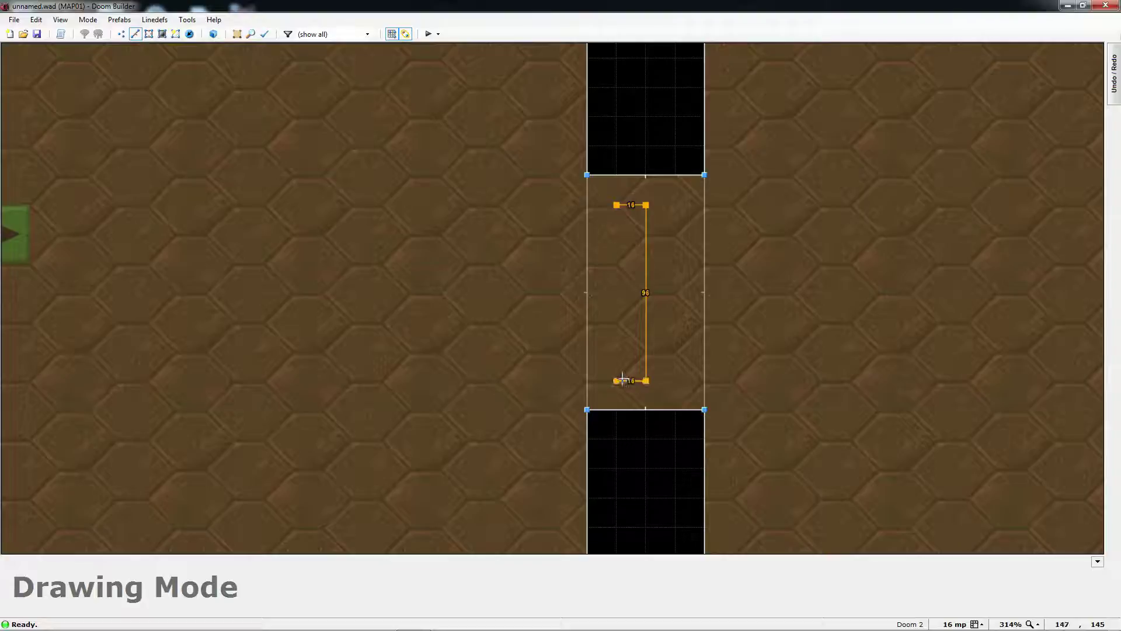
left_click(617, 381)
left_click(617, 205)
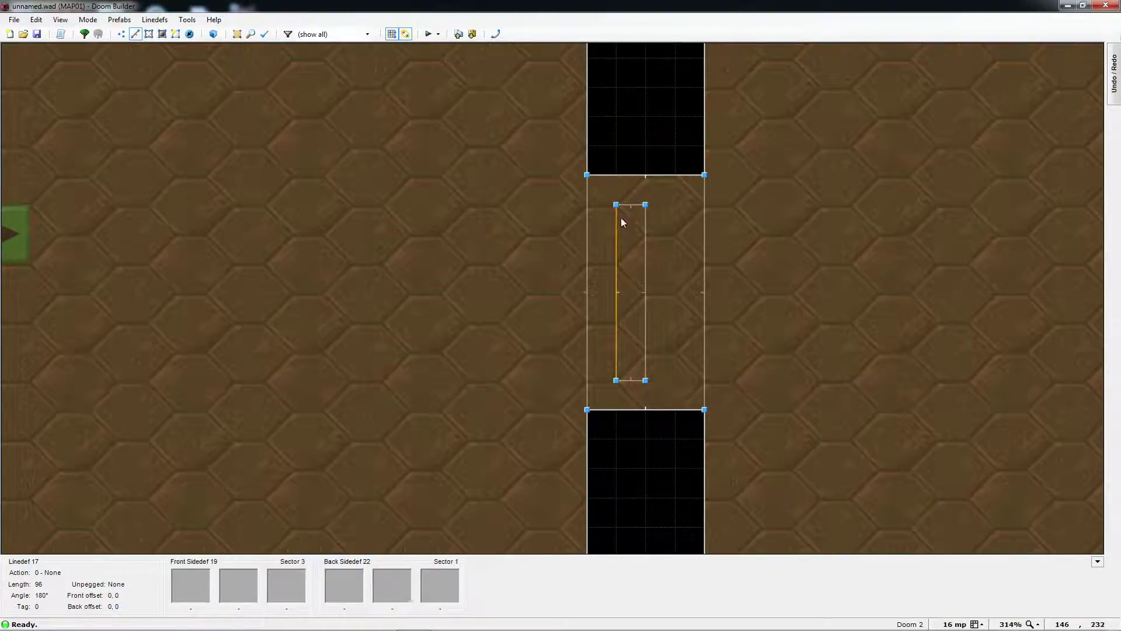
Step: Extend both short ends of the 16-unit-wide rectangle to the corridor walls, making it 128 units long
left_click_drag(627, 206, 627, 174)
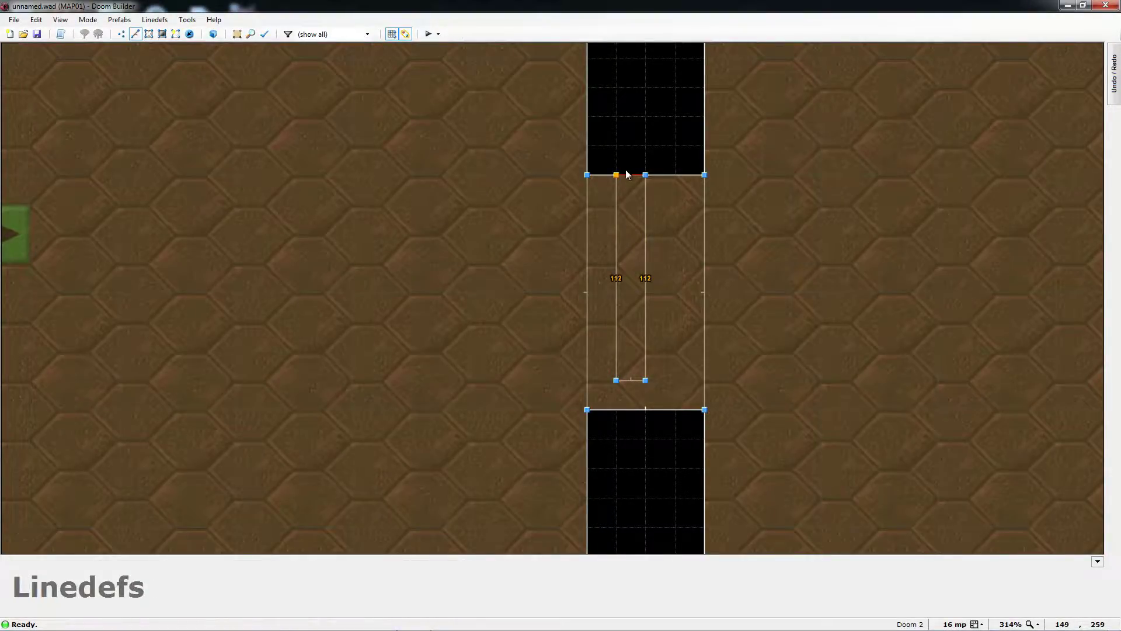
left_click_drag(636, 394, 636, 423)
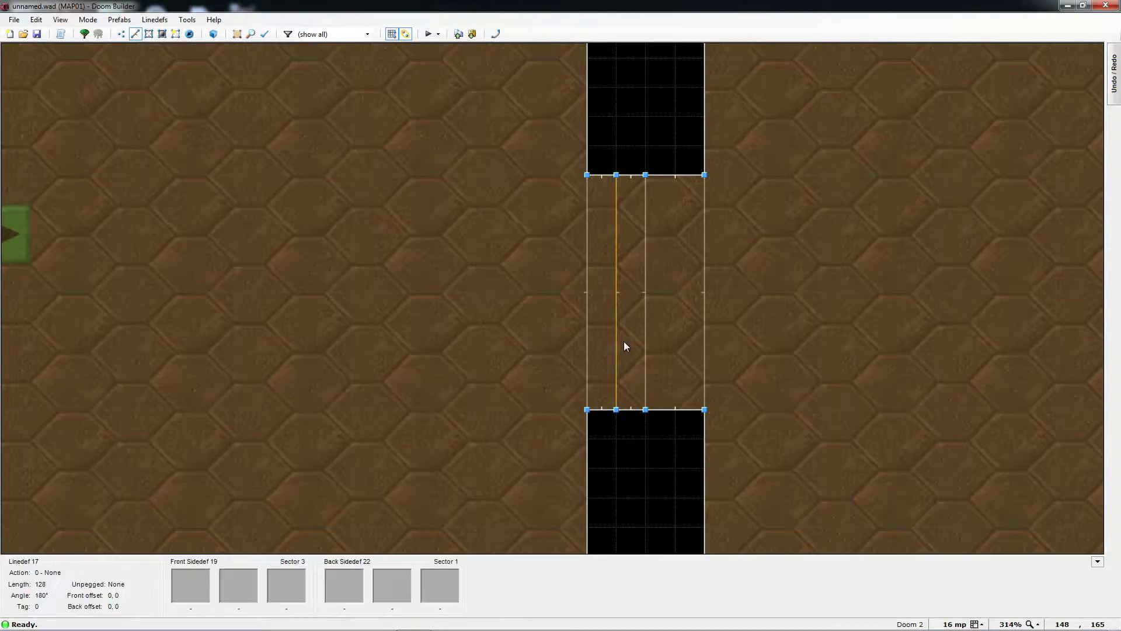
key("l")
Step: Inspect the corridor and its new narrow sector in the 3D visual mode, and return to the map
key("q")
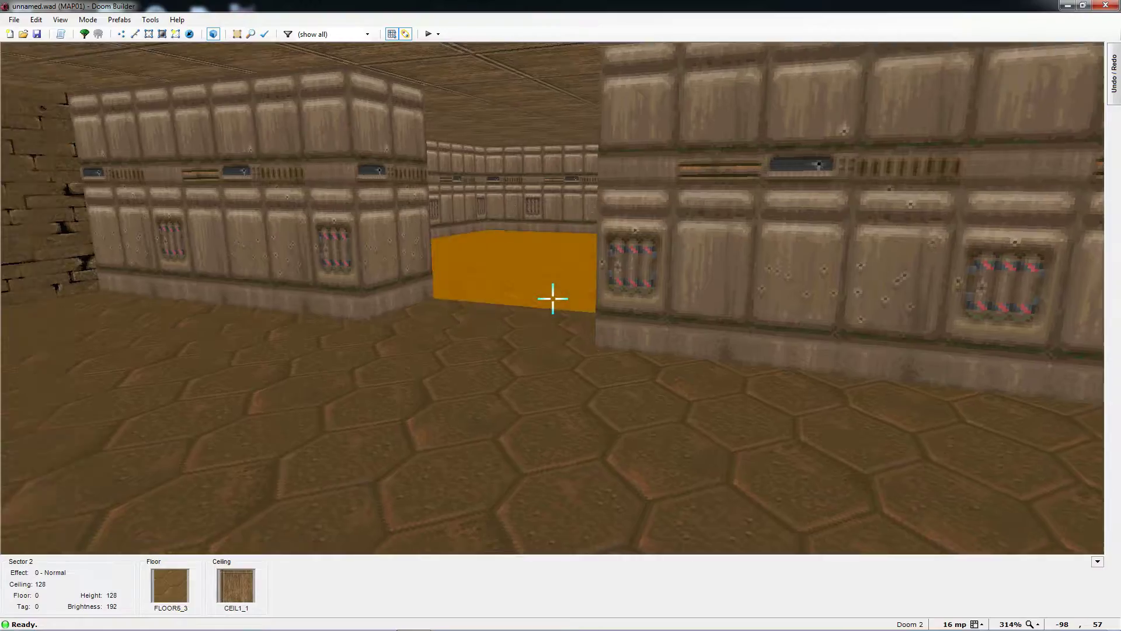
key("s")
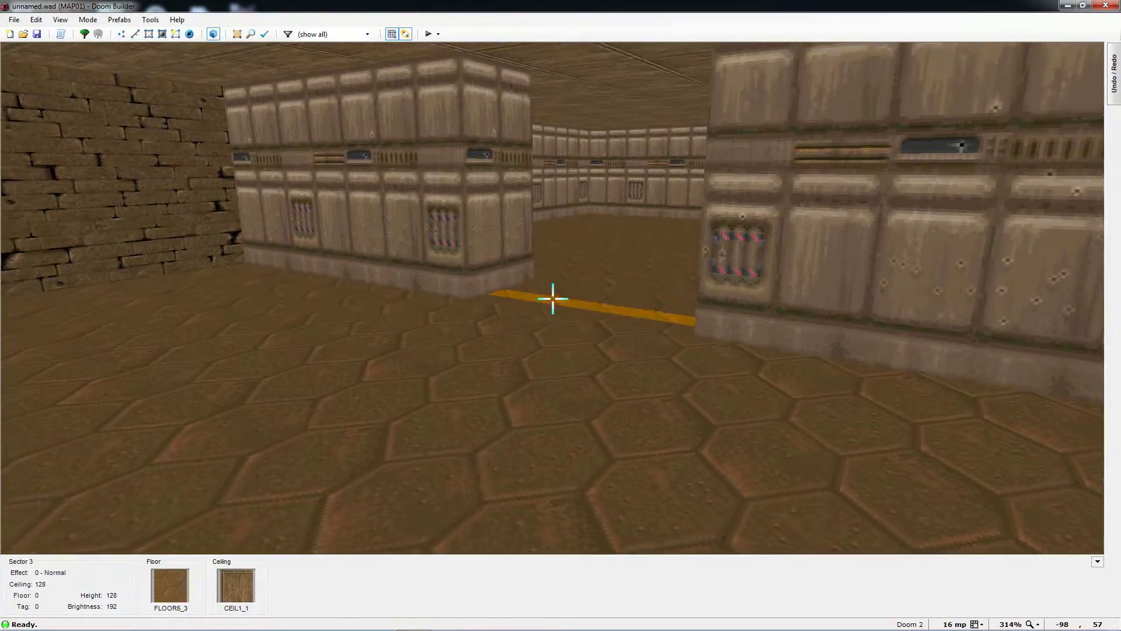
key("s")
key("q")
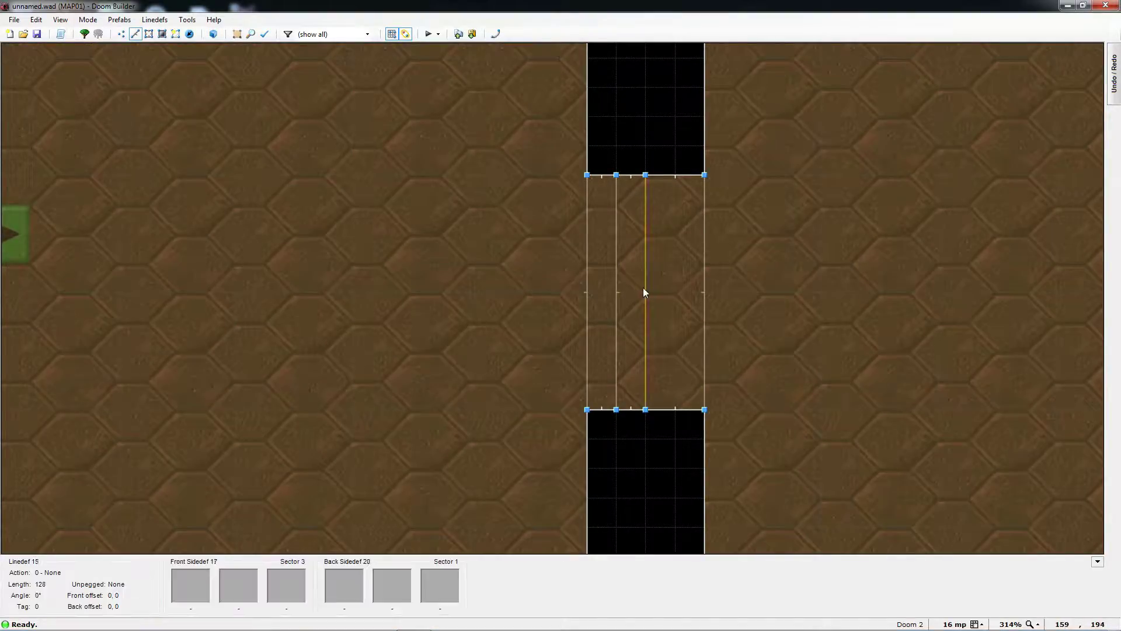
Step: Set the ceiling height of the narrow sector inside the corridor to 0, and return to Linedefs Mode
scroll(613, 292, "down", 2)
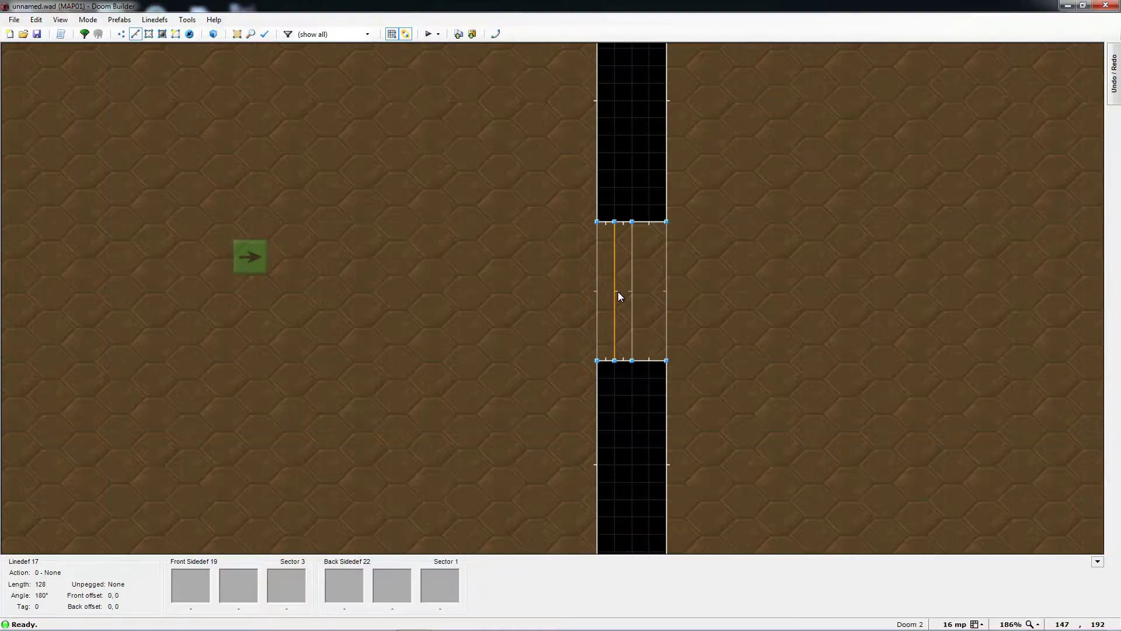
scroll(619, 297, "down", 1)
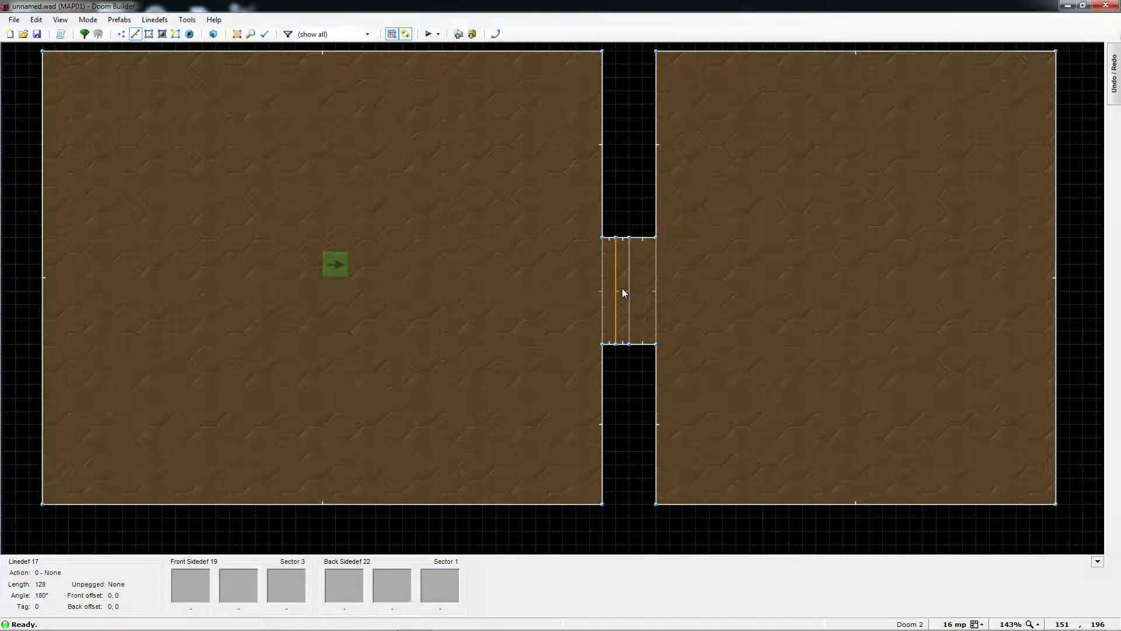
key("s")
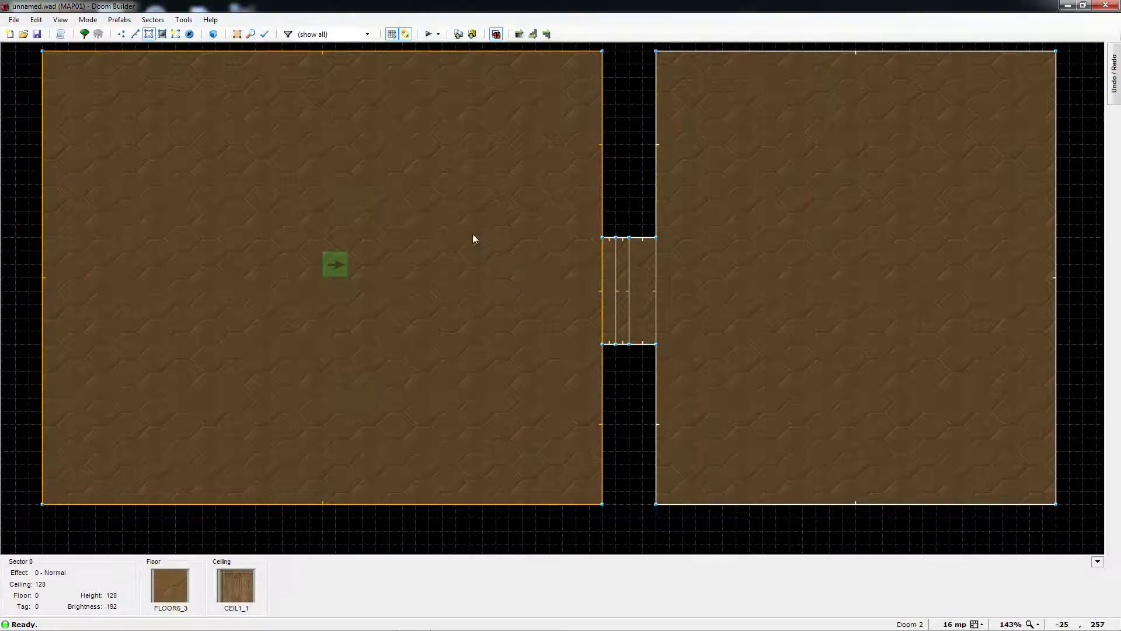
right_click(623, 295)
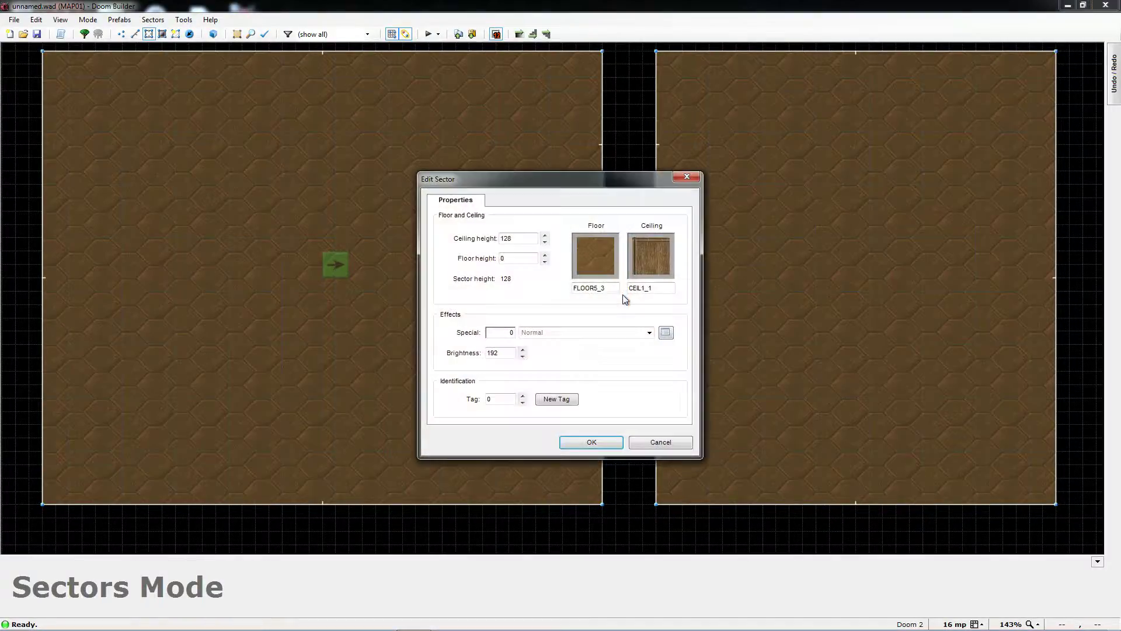
left_click_drag(516, 239, 476, 241)
left_click(514, 238)
type("0")
left_click(604, 442)
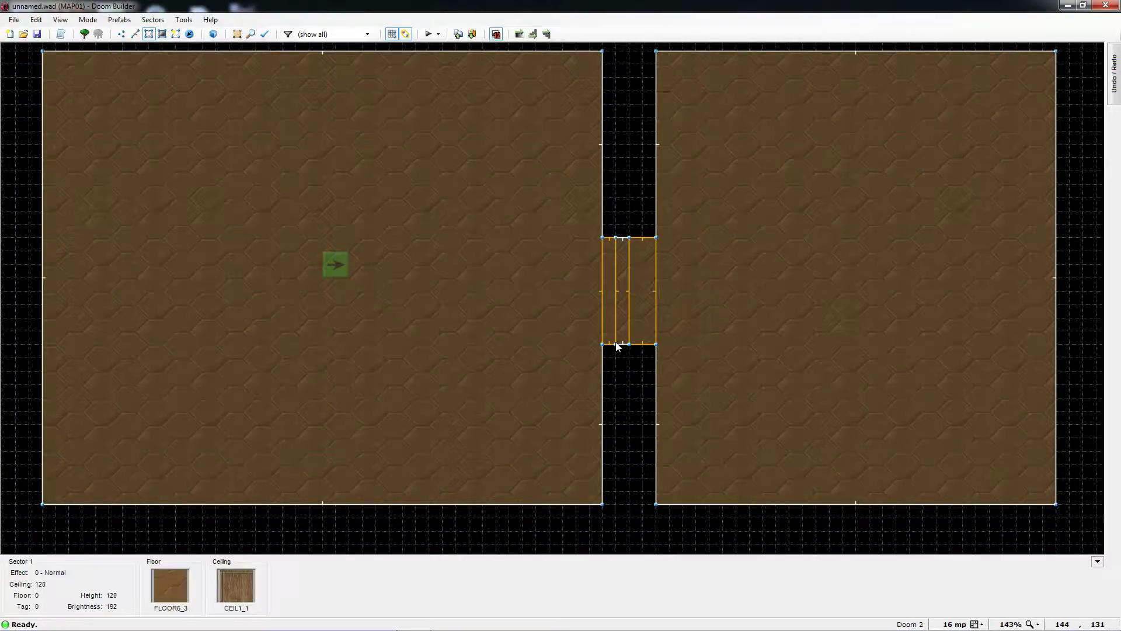
key("l")
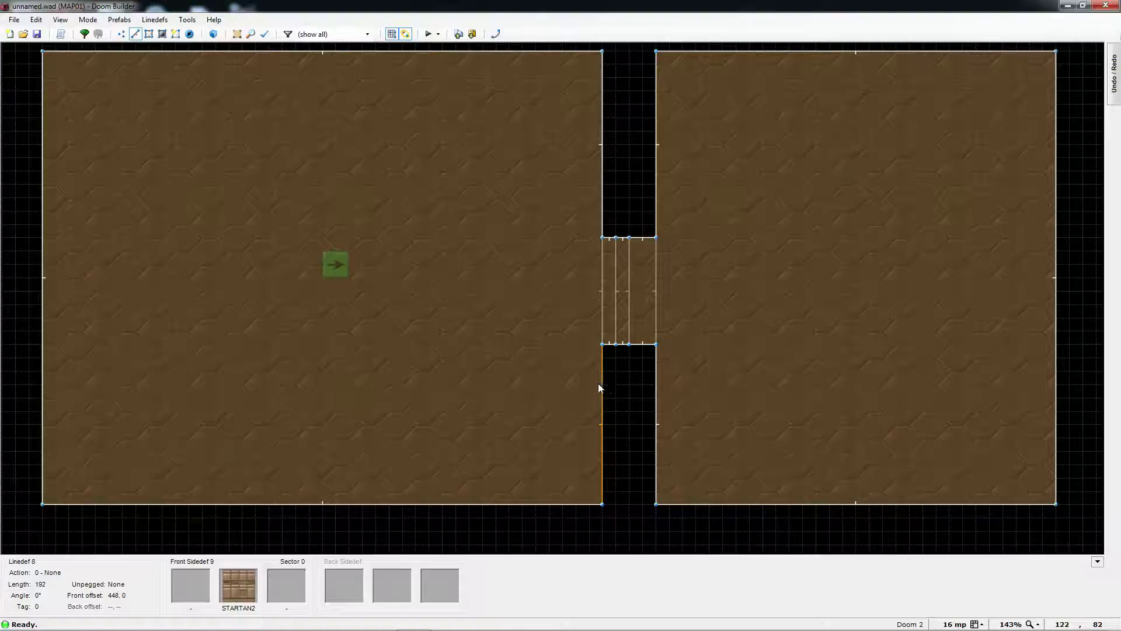
Step: Flip the two 128-unit linedefs of the narrow door sector so their front sides face outward into the corridor
left_click(605, 425)
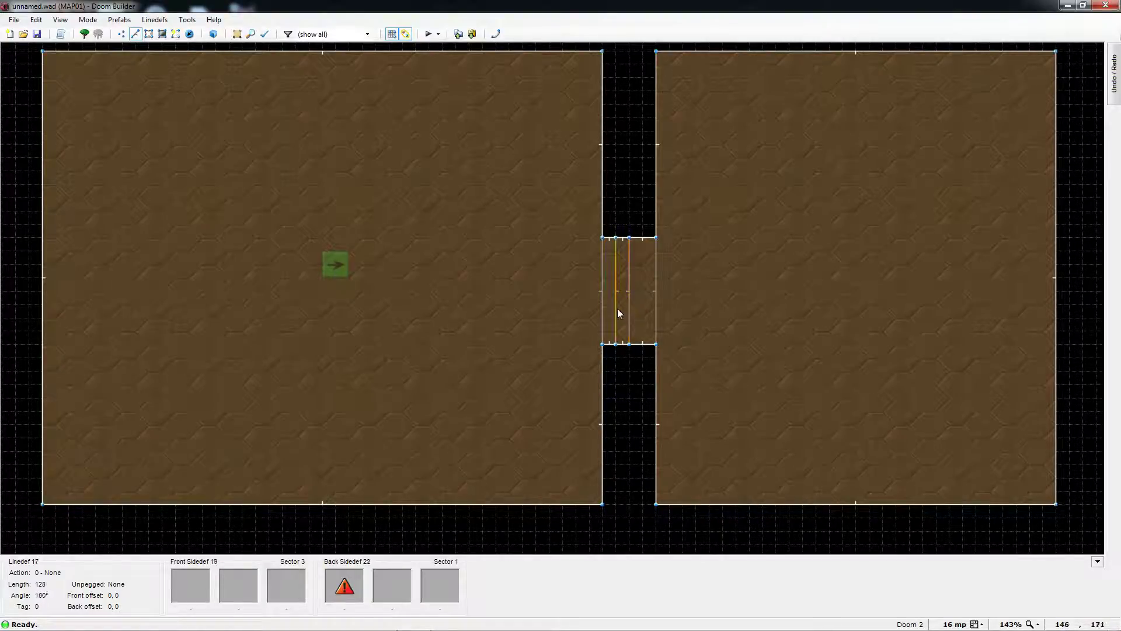
scroll(619, 306, "up", 1)
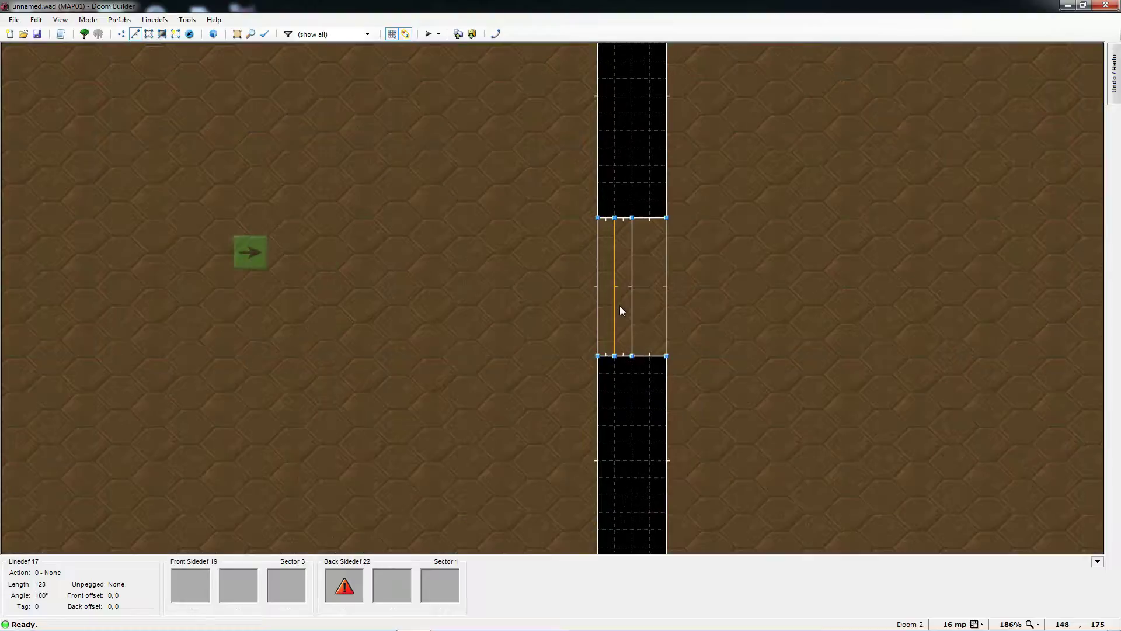
scroll(627, 309, "down", 1)
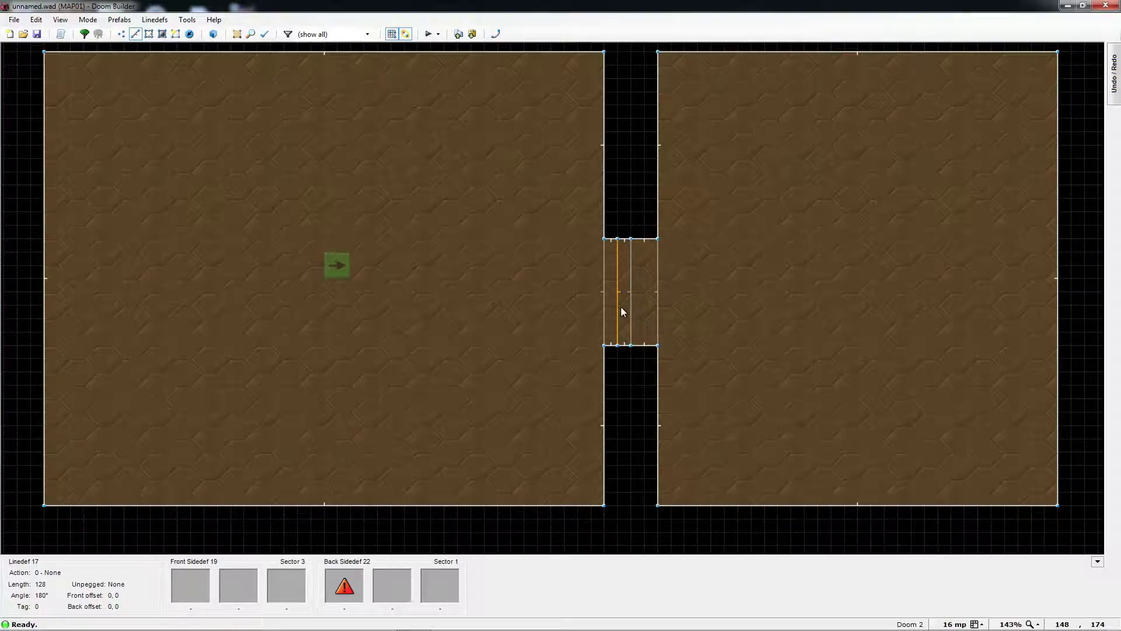
key("f")
Step: Apply the BIGDOOR4 texture to the front upper sidedefs of the door sector's two long linedefs
left_click(630, 323)
left_click(621, 326)
right_click(632, 318)
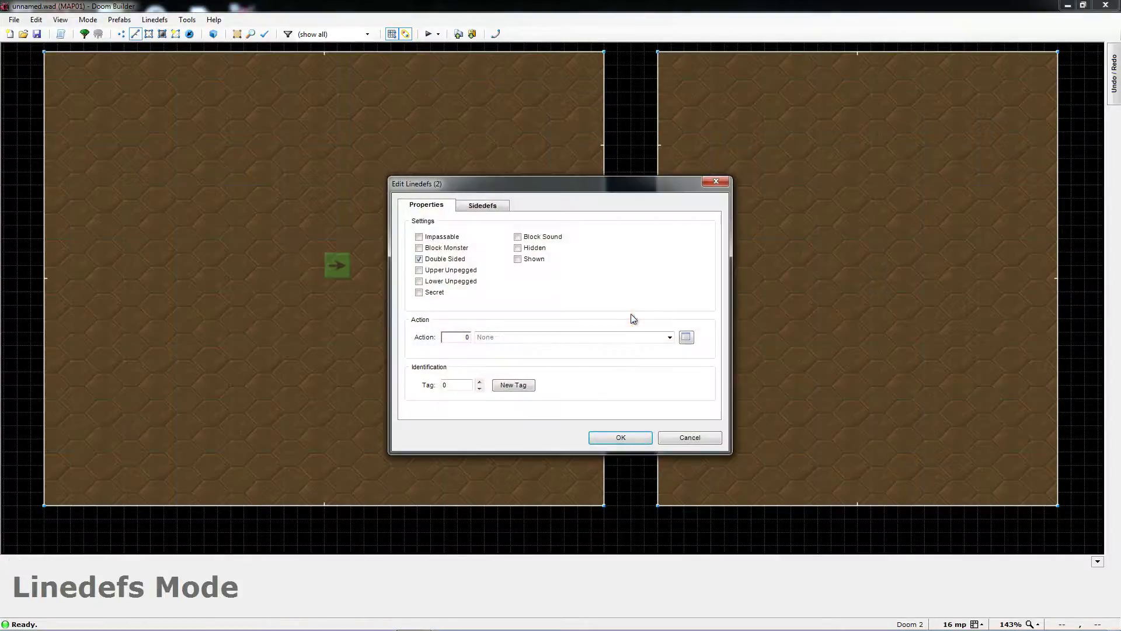
left_click(497, 206)
left_click(626, 284)
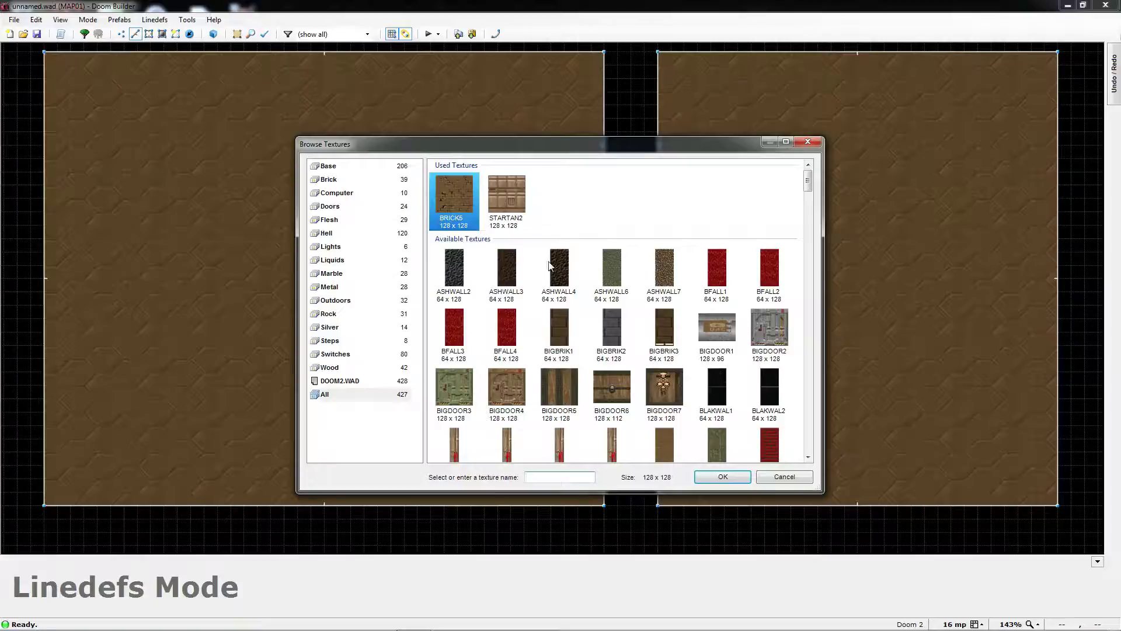
left_click_drag(586, 147, 634, 150)
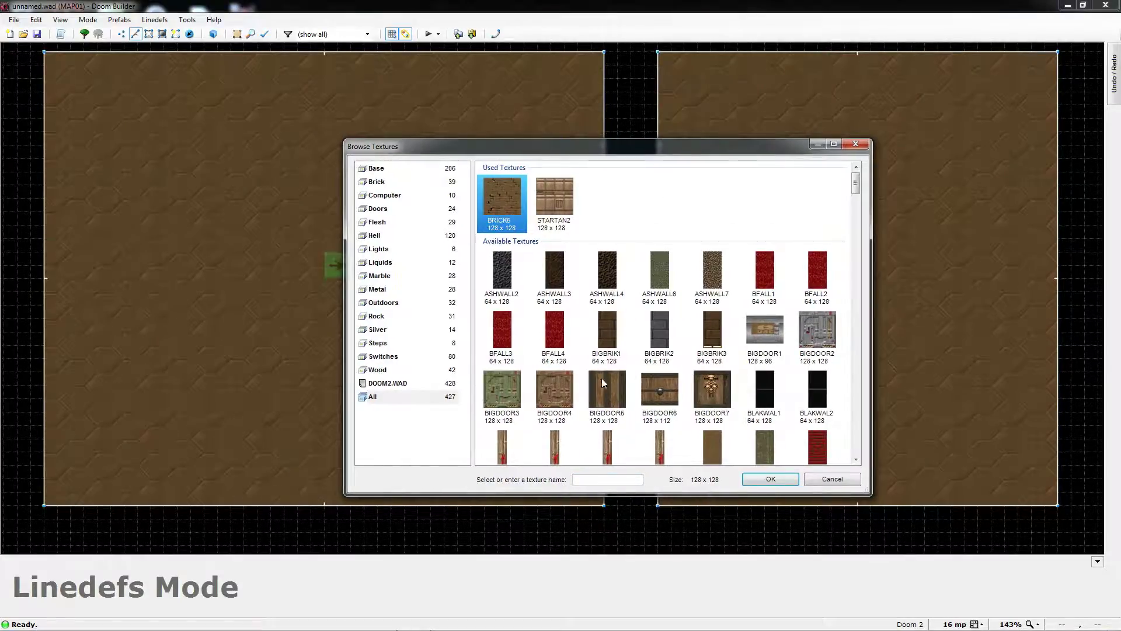
left_click(556, 397)
left_click(770, 479)
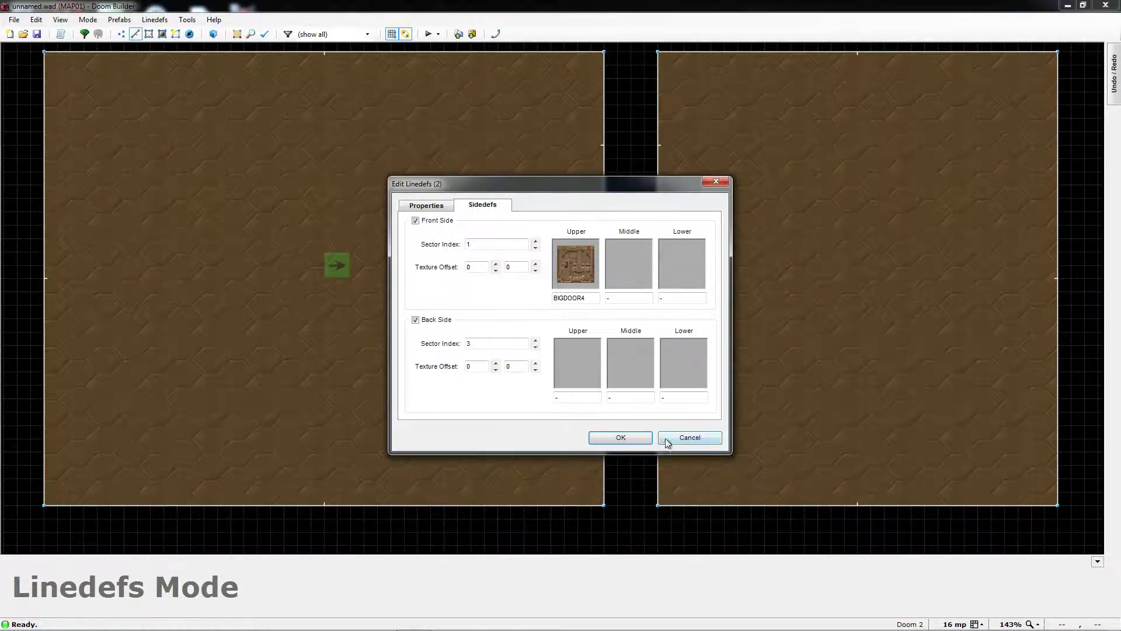
left_click(627, 439)
Step: Inspect the textured door in the 3D visual mode, and return to the map in Linedefs Mode
key("w")
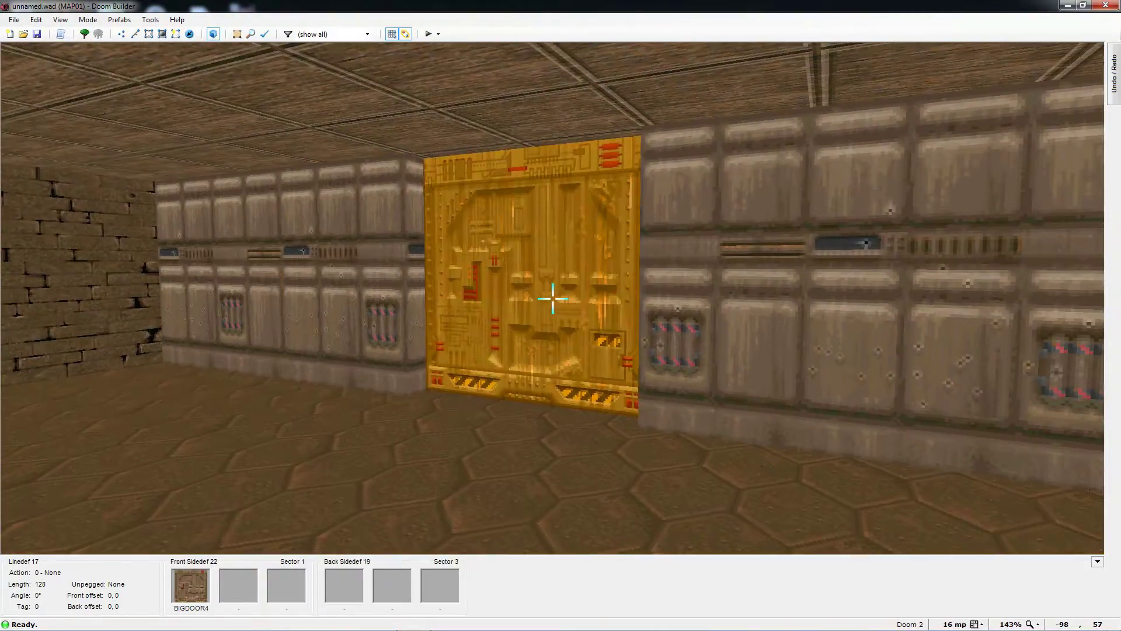
key("s")
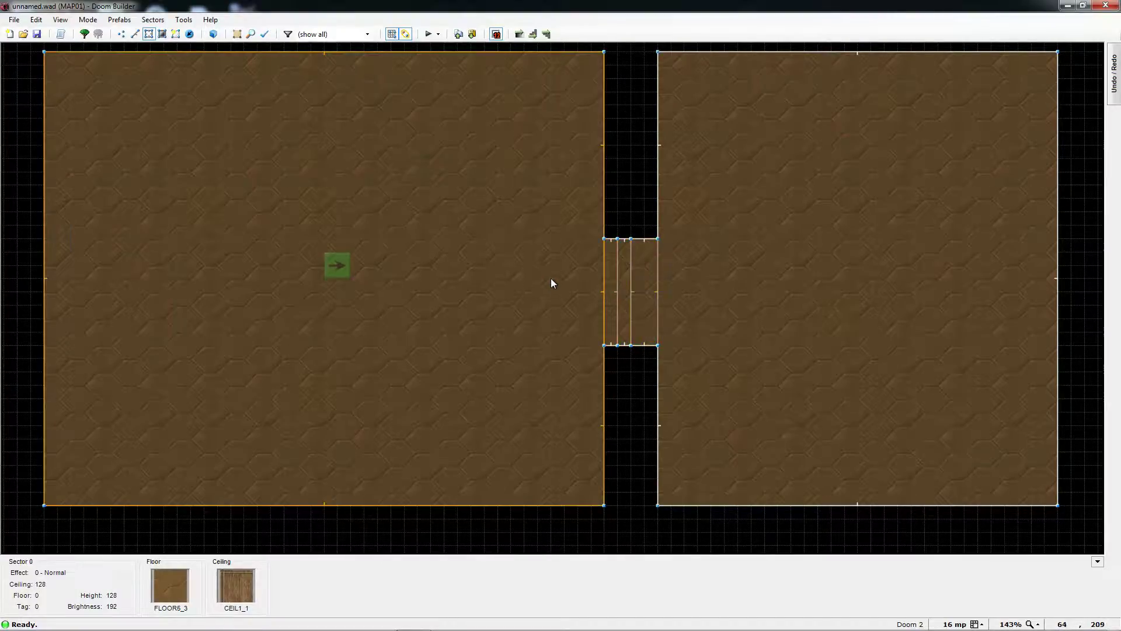
key("l")
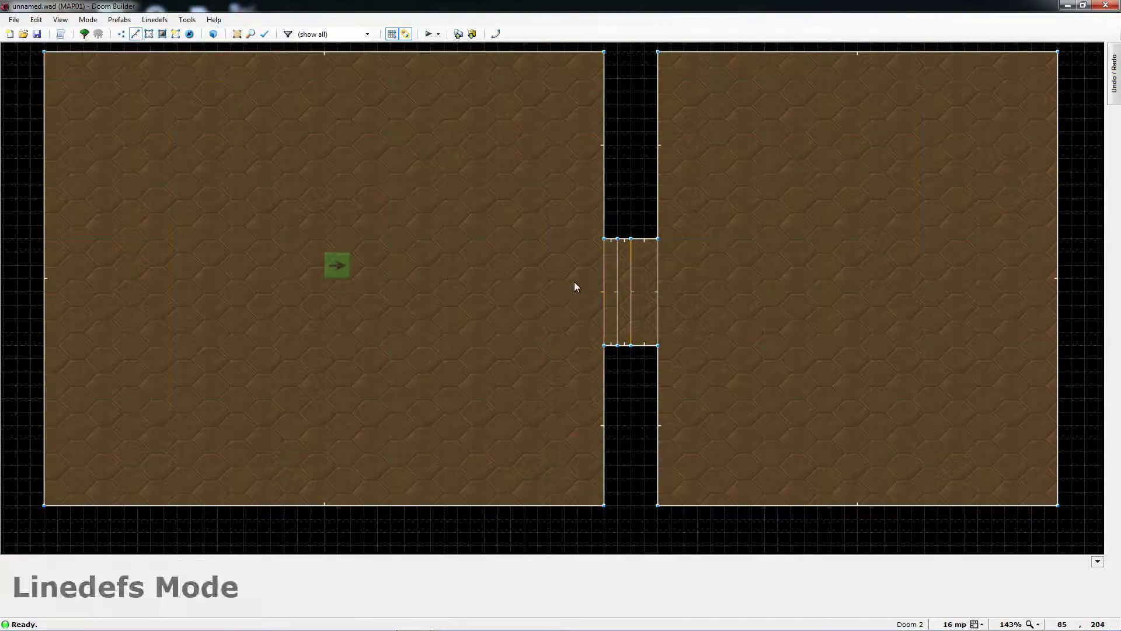
Step: Assign the action SR Door Open Wait Close to both long linedefs of the door sector
left_click(621, 293)
left_click(633, 287)
right_click(618, 298)
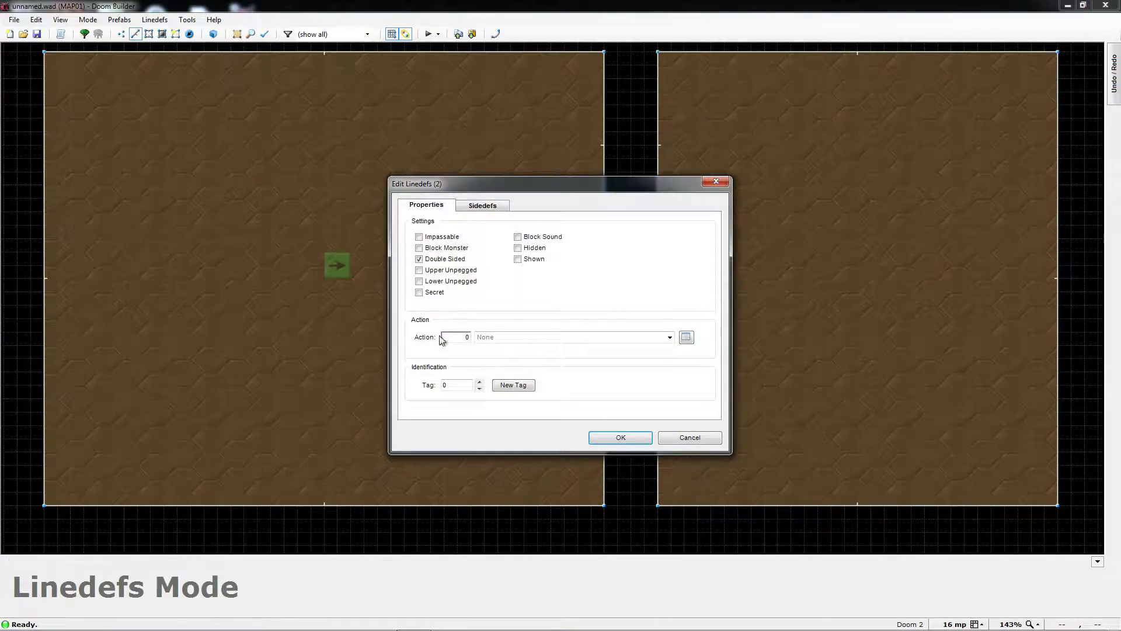
left_click(687, 341)
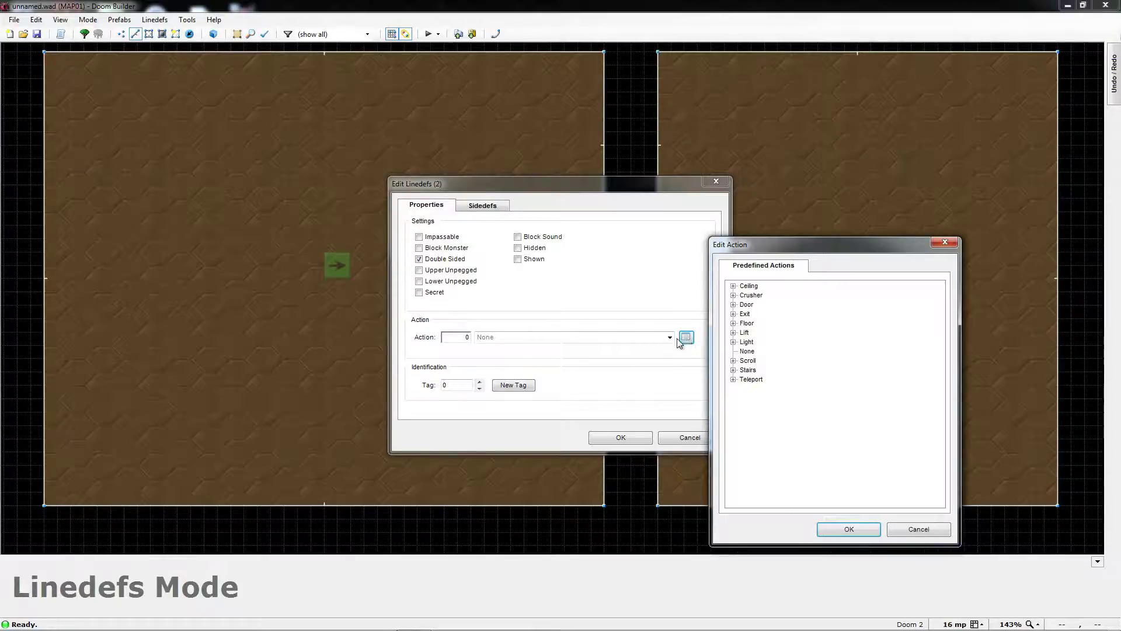
left_click_drag(815, 249, 751, 198)
left_click(669, 254)
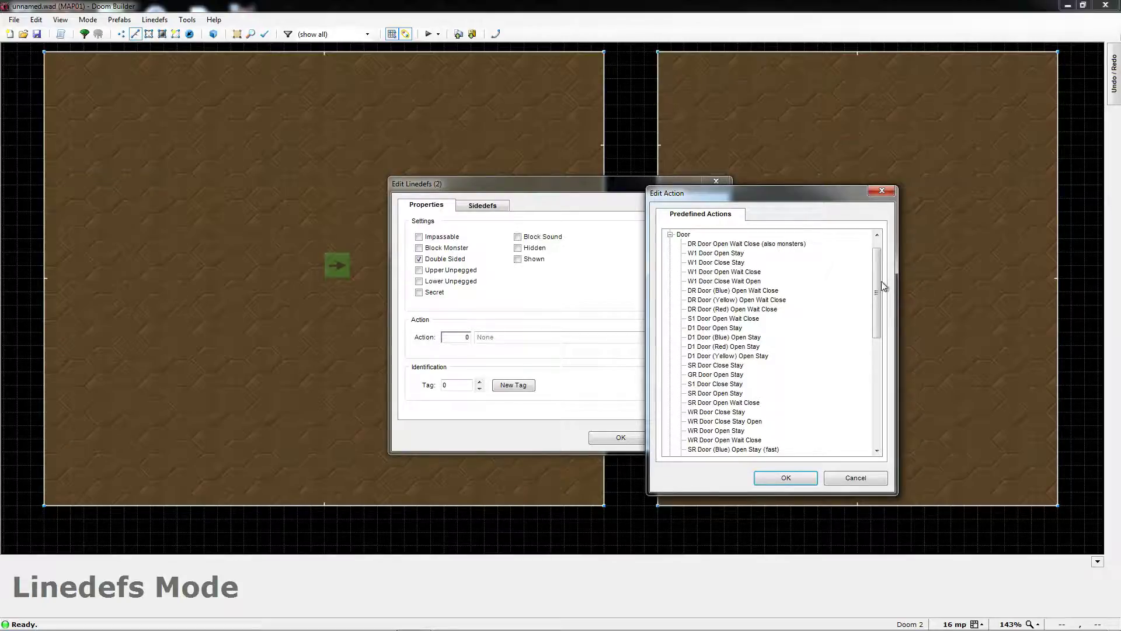
mouse_move(879, 286)
left_mouse_down()
mouse_move(879, 374)
mouse_move(885, 280)
left_mouse_up()
left_click(692, 367)
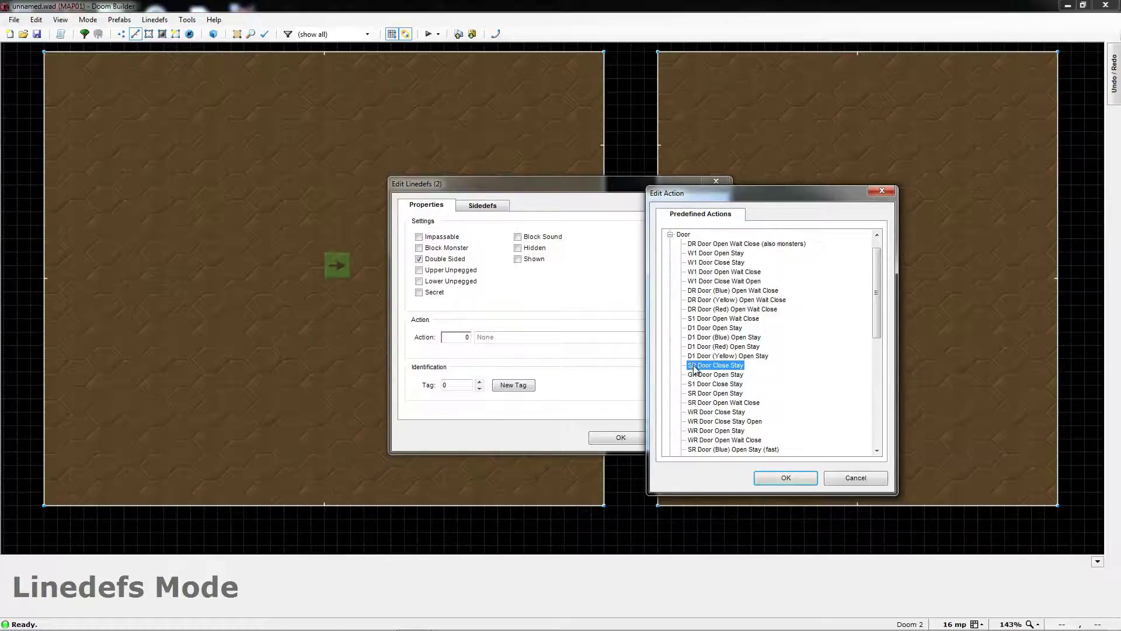
left_click(708, 403)
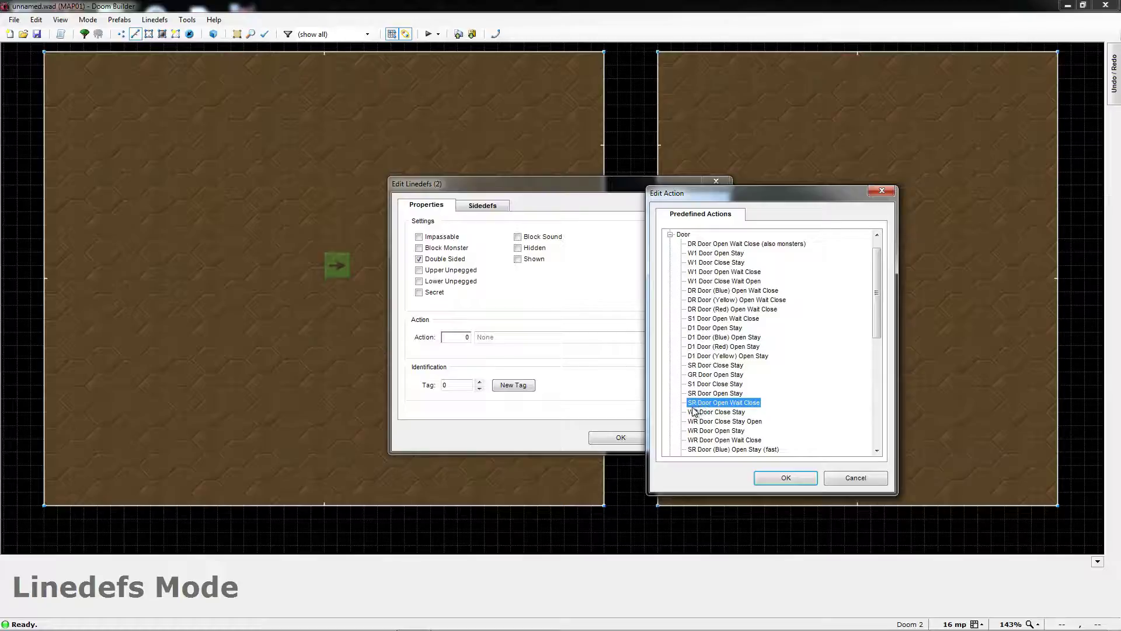
left_click(799, 480)
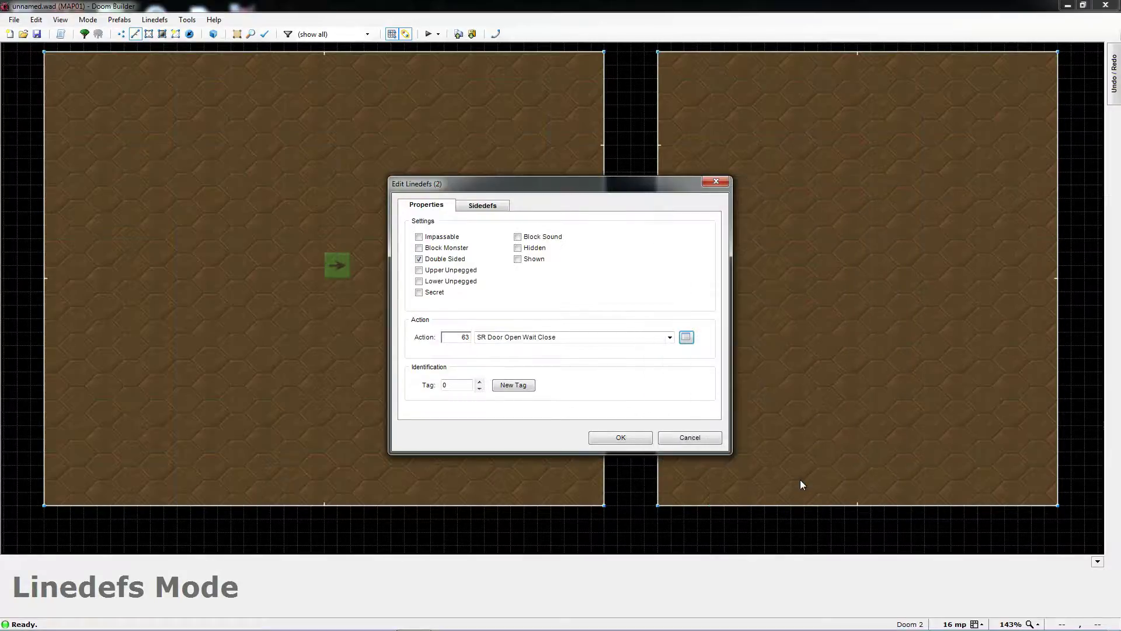
left_click(620, 439)
Step: Launch a test of the map in the game, and walk up to the door and open it
key("s")
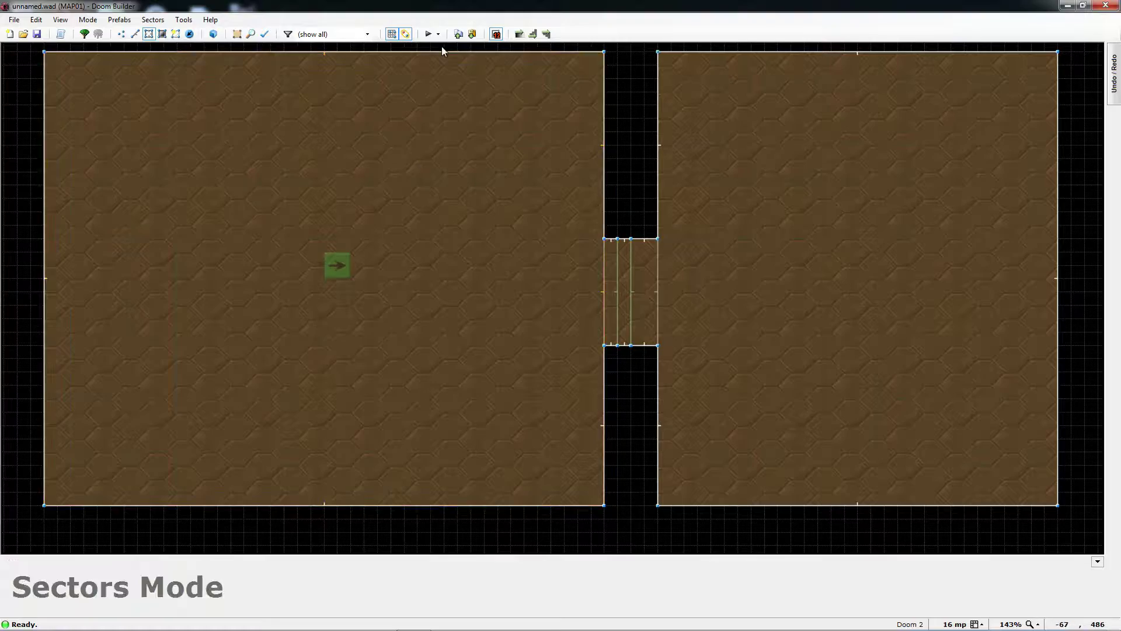
left_click(428, 34)
key("Up")
key("Left")
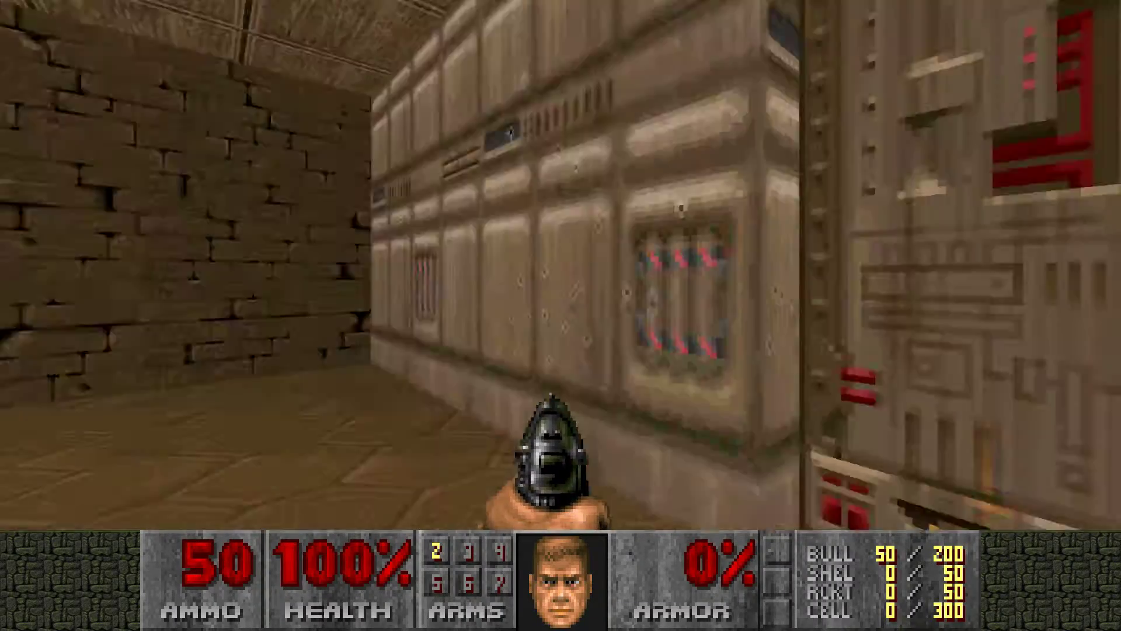
key("Right")
key("space")
key("Up")
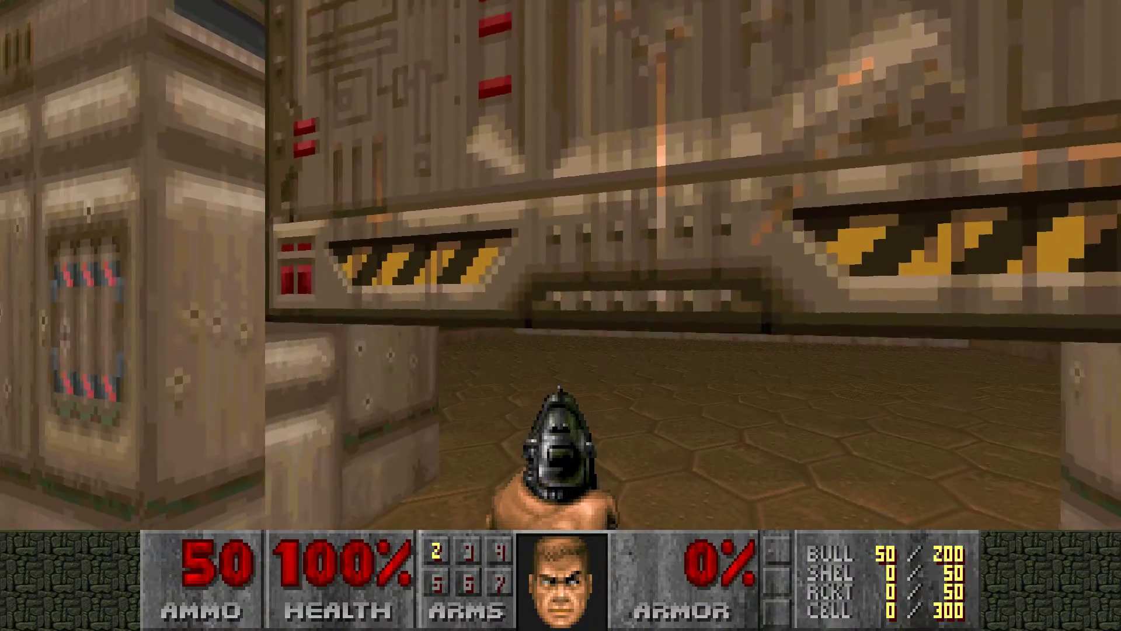
Step: Examine the door and its side walls from both rooms as it opens and closes, and quit the game test
key("Up")
key("Left")
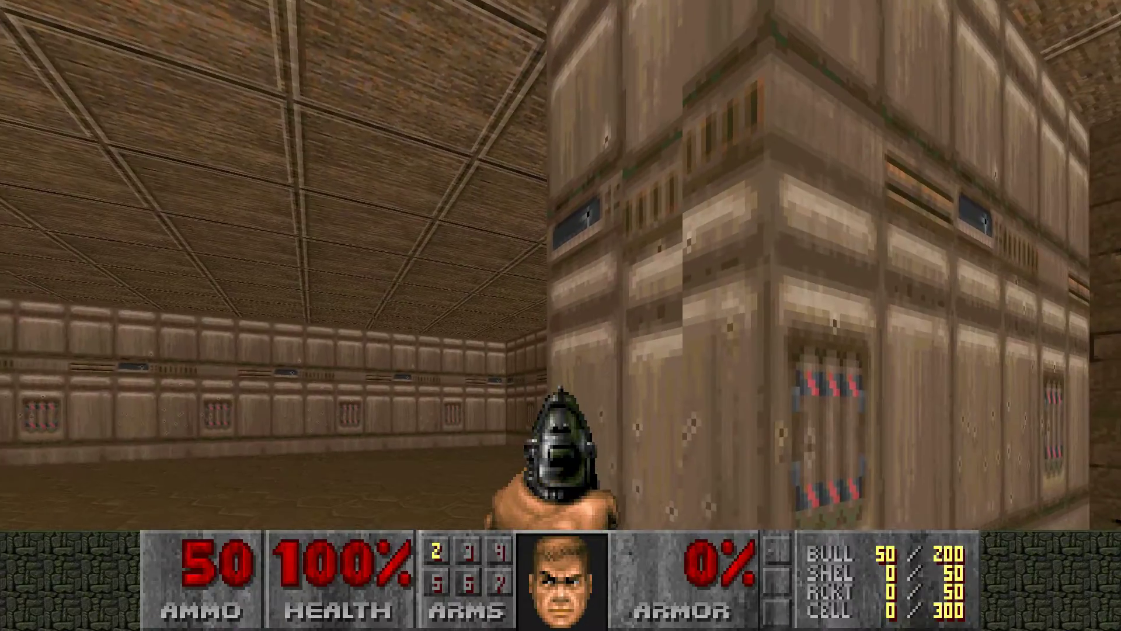
key("Right")
key("Down")
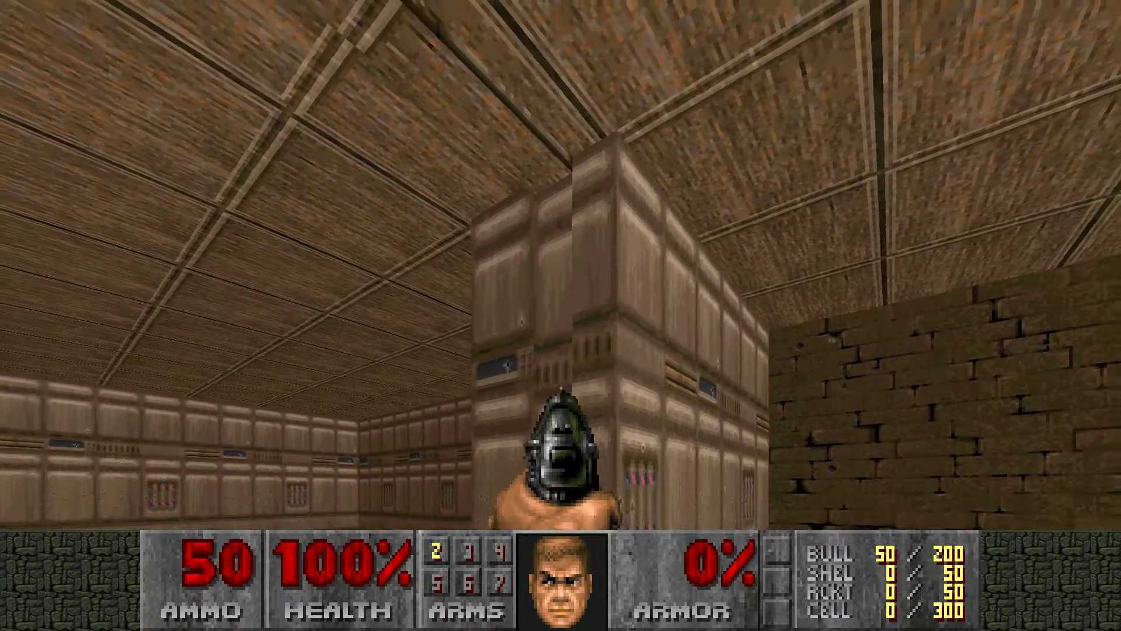
key("Left")
key("Up")
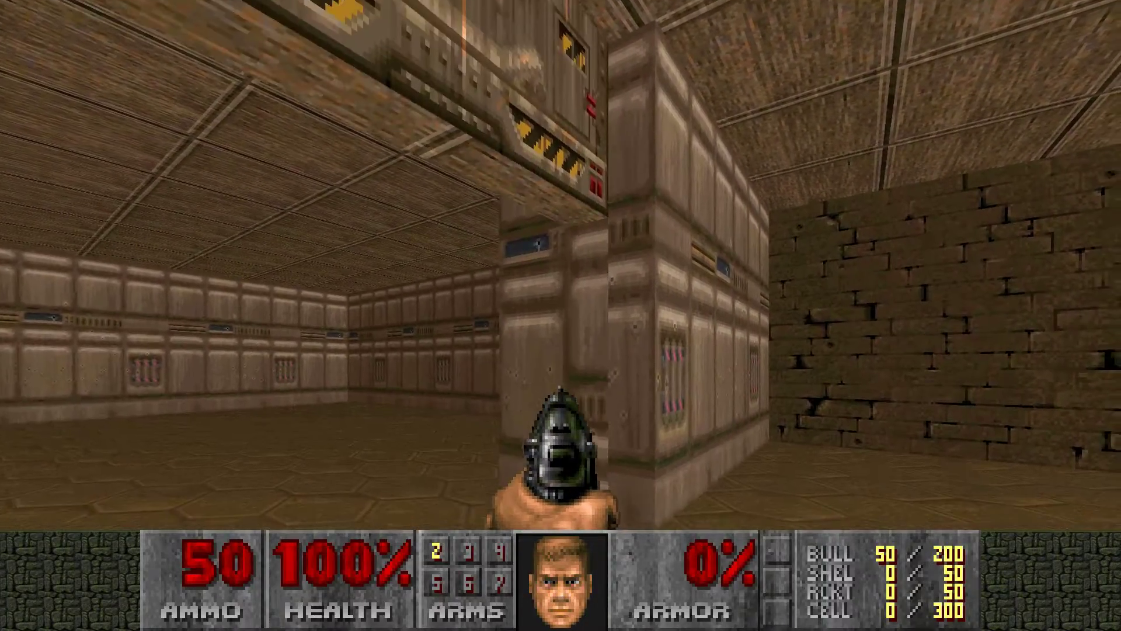
key("Left")
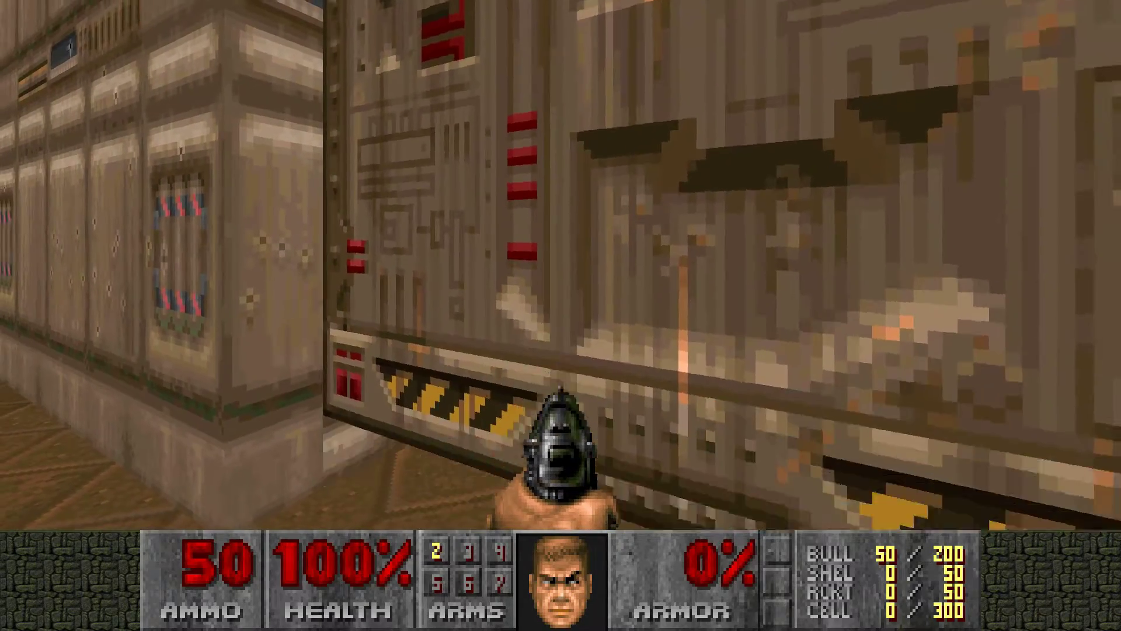
key("Right")
key("Up")
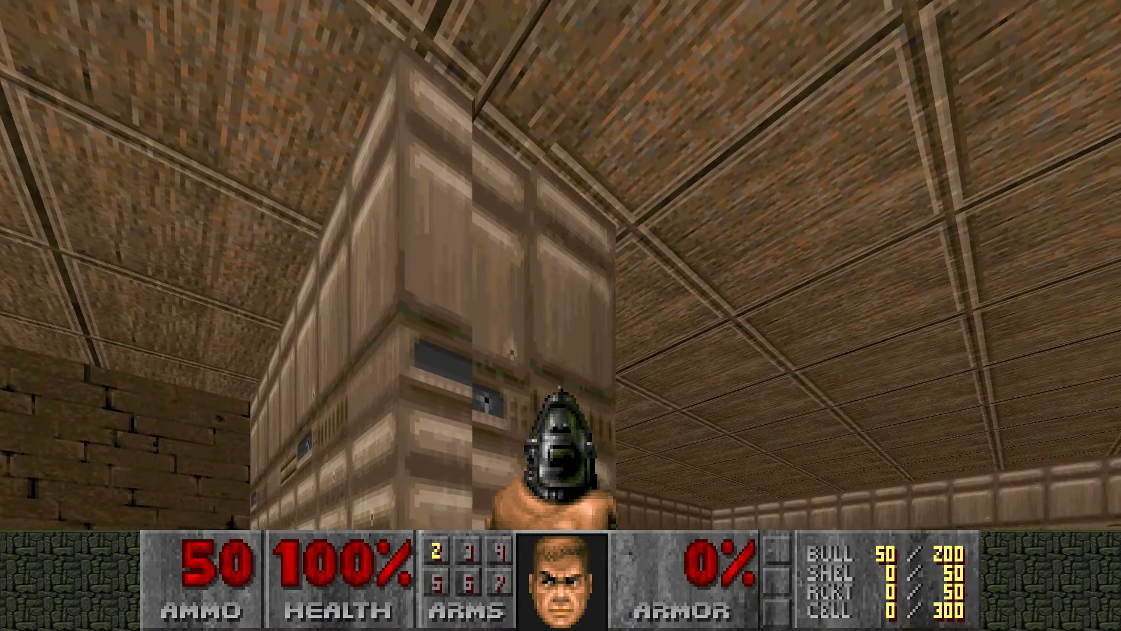
key("d")
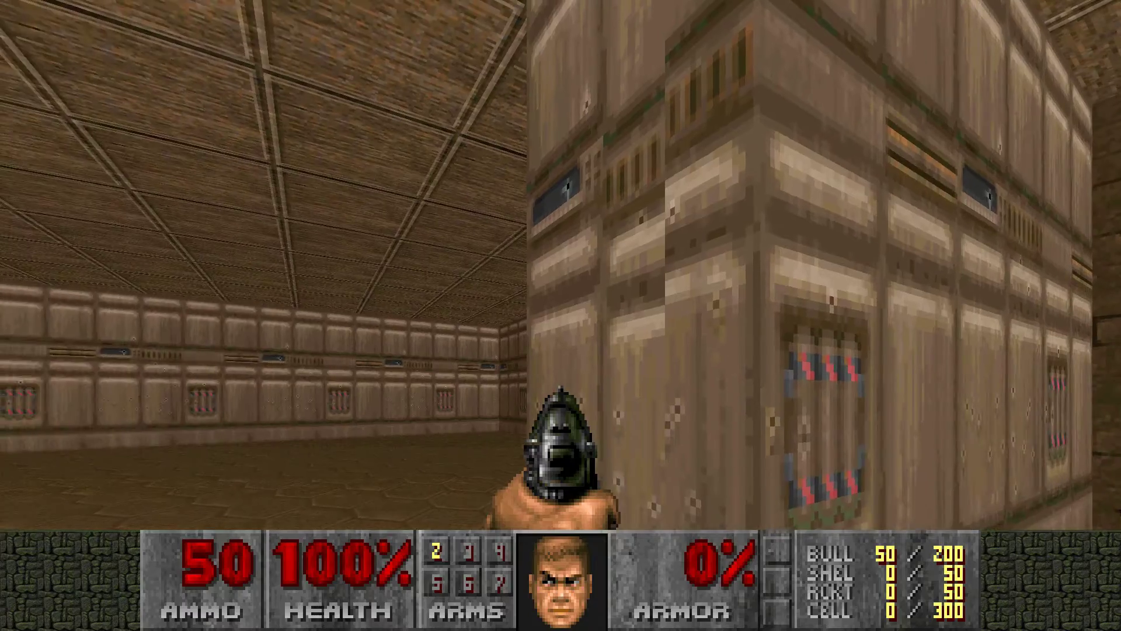
key("w")
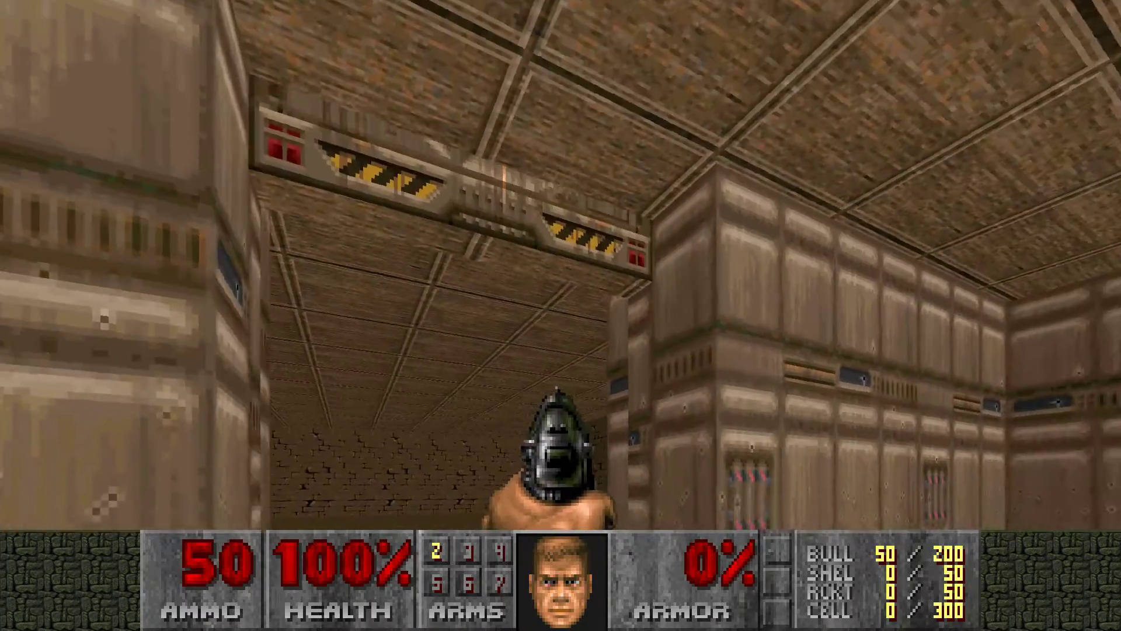
key("Right")
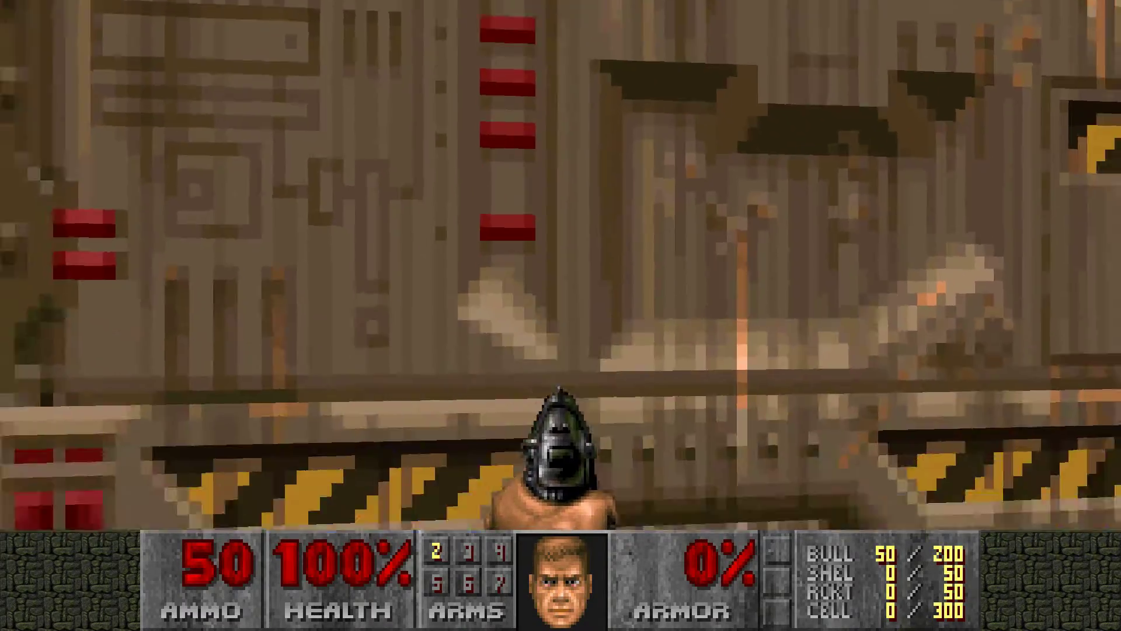
key("s")
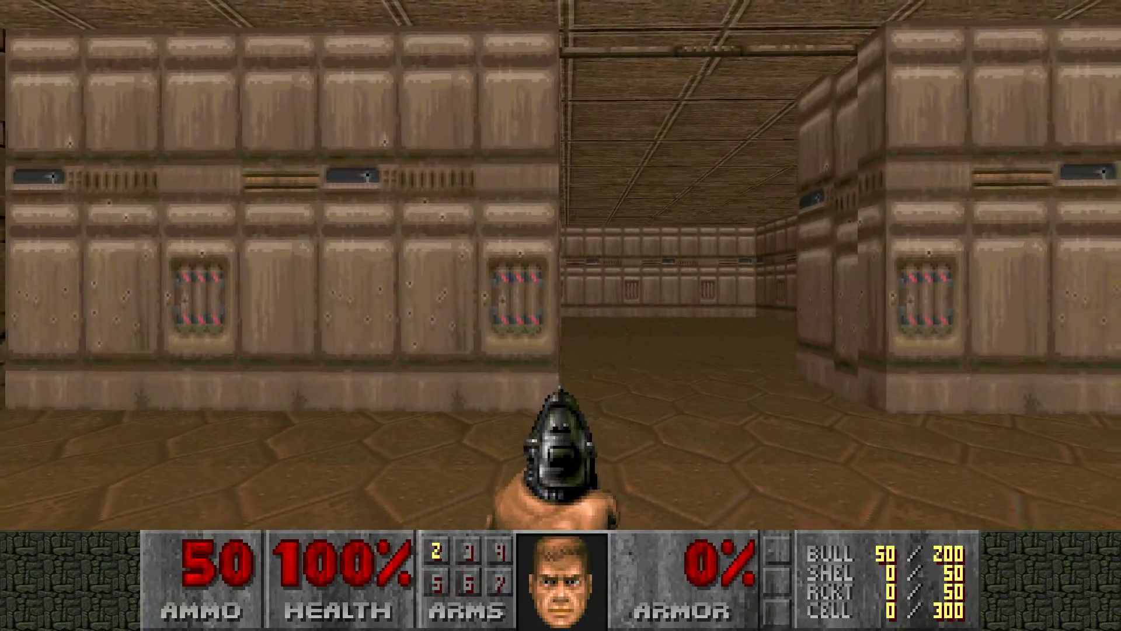
key("Escape")
key("alt+F4")
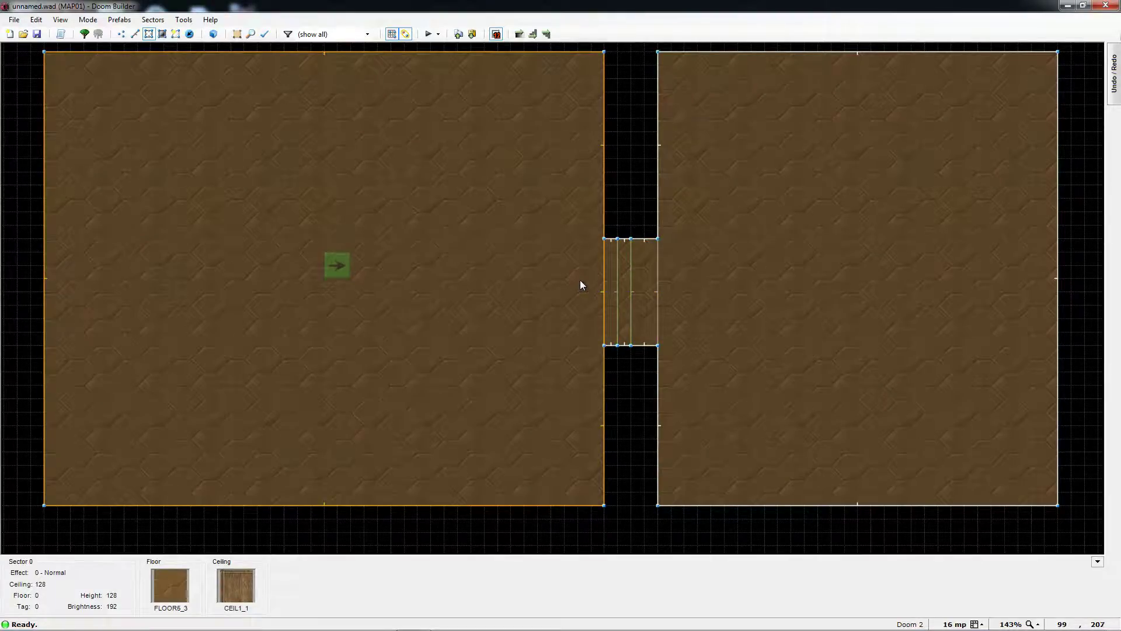
Step: In Linedefs Mode, set both short side linedefs of the door sector to Lower Unpegged
key("l")
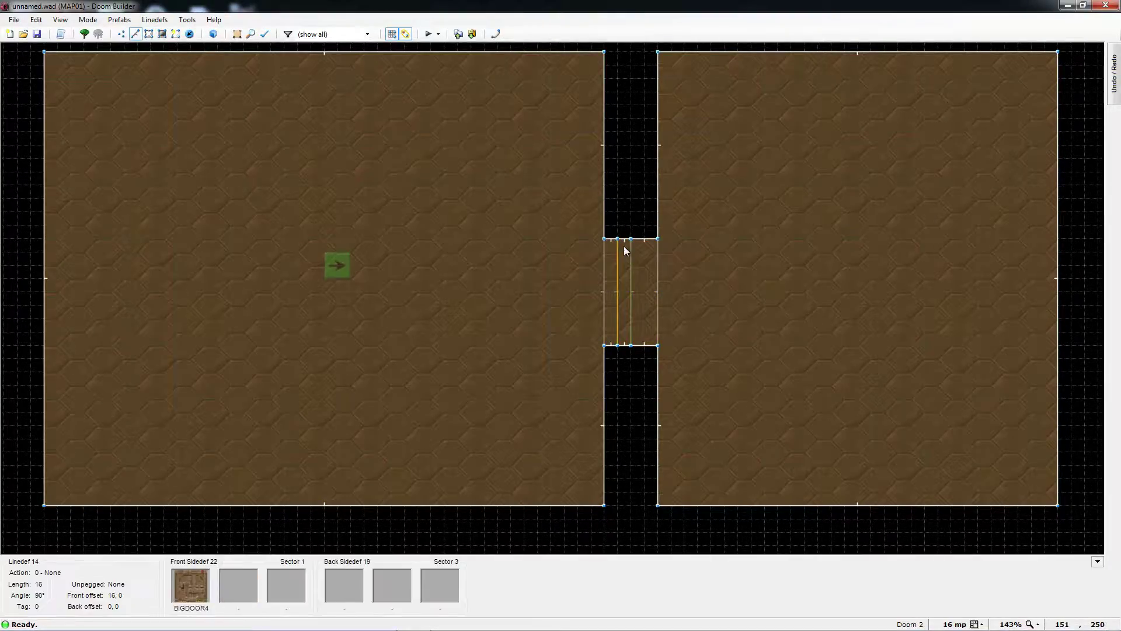
scroll(626, 290, "up", 1)
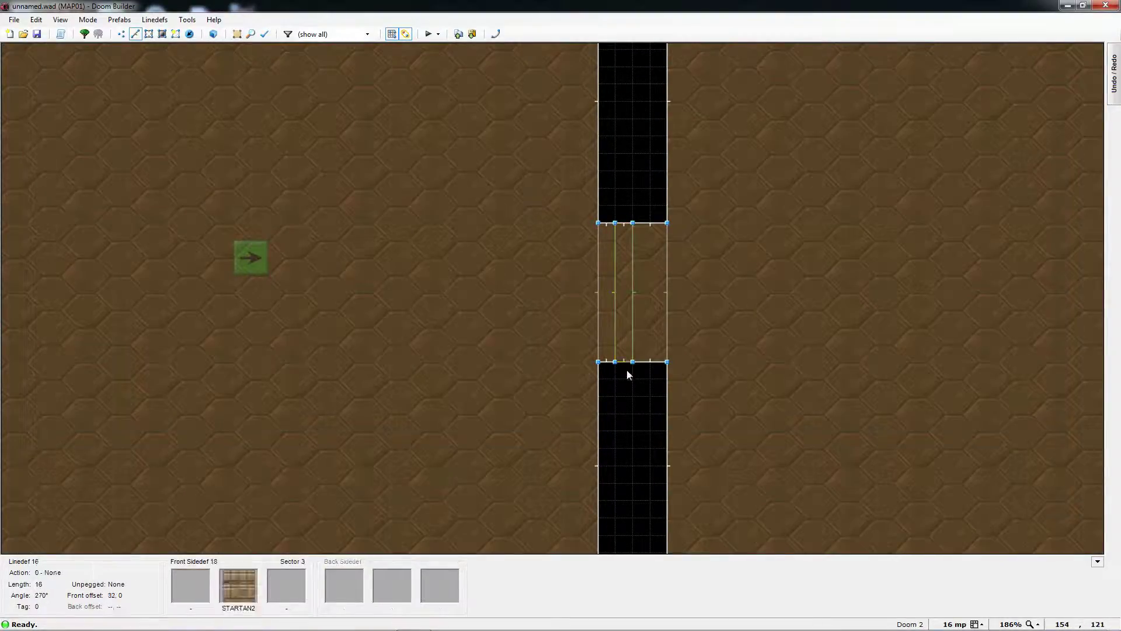
left_click(628, 229)
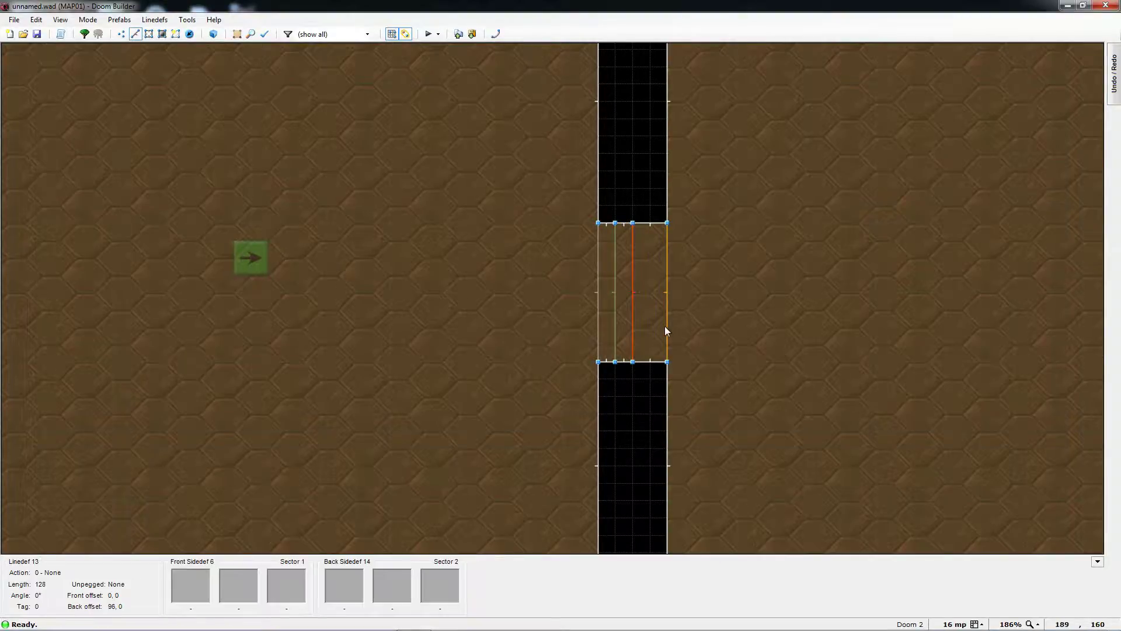
left_click(635, 251)
left_click(623, 225)
left_click(622, 363)
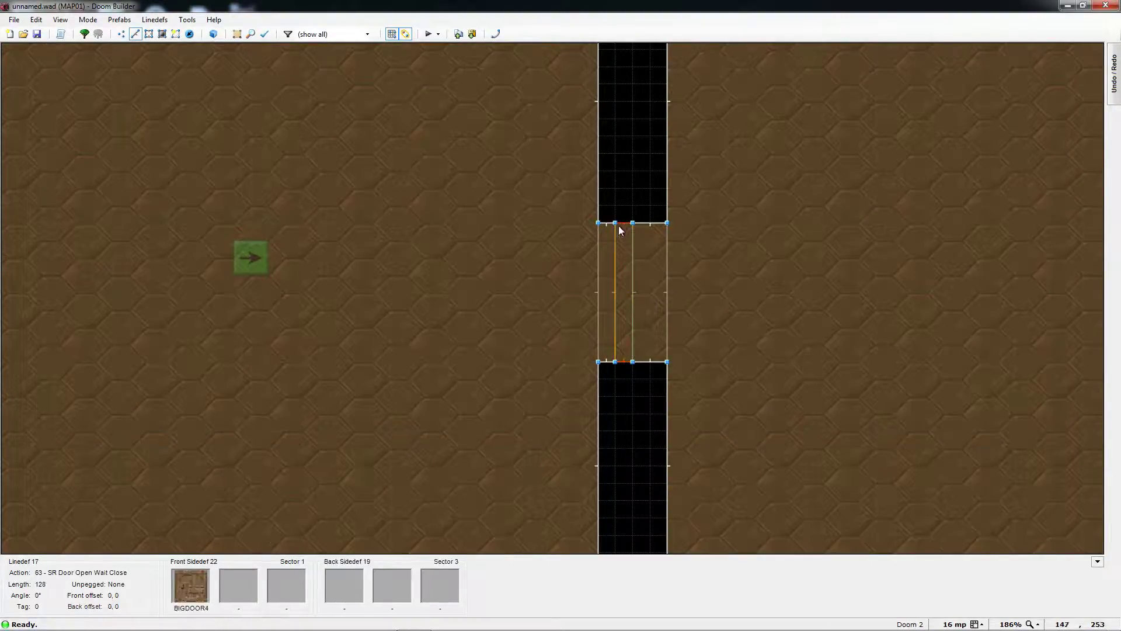
right_click(623, 366)
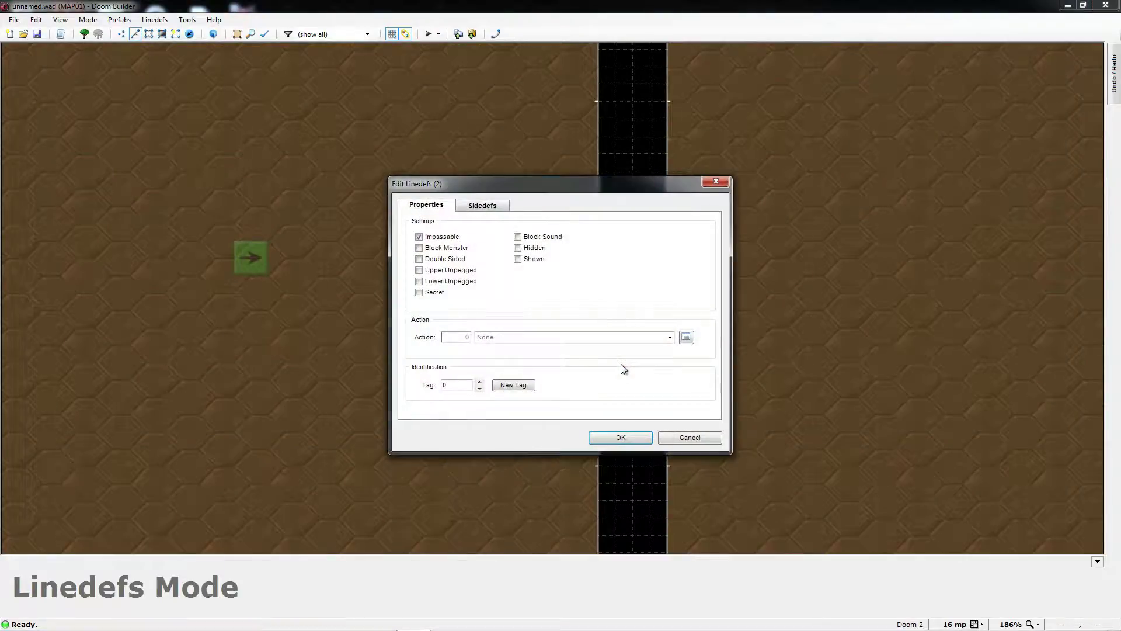
left_click_drag(566, 191, 603, 193)
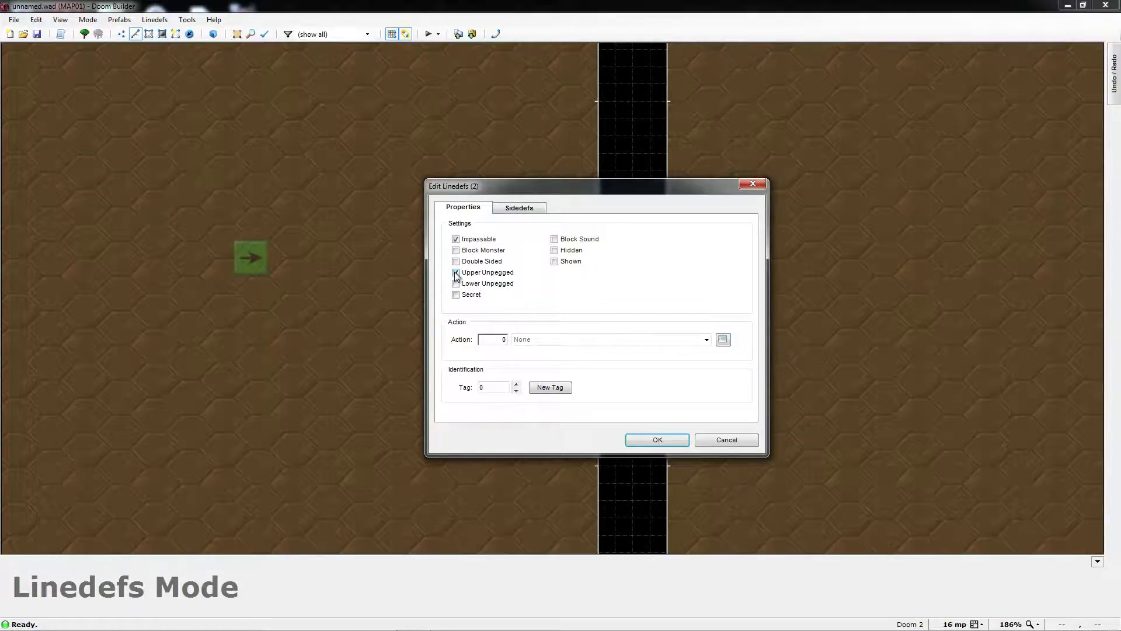
left_click(456, 274)
left_click(456, 273)
left_click(664, 443)
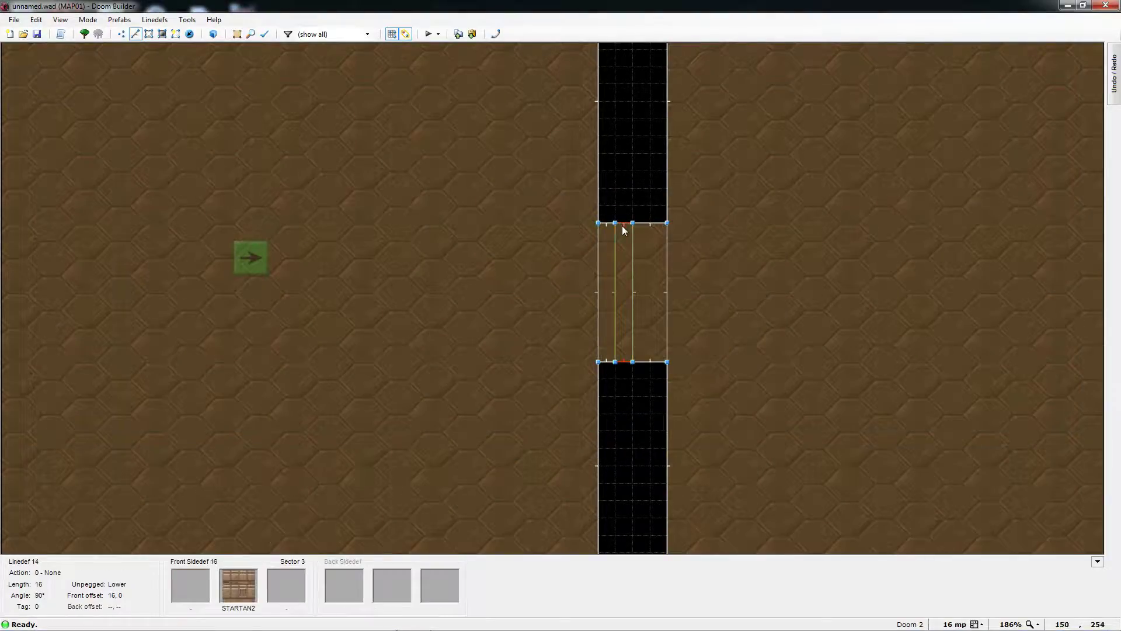
Step: Apply the DOORTRAK texture to the front middle of both short side linedefs of the door, and clear the selection
right_click(628, 226)
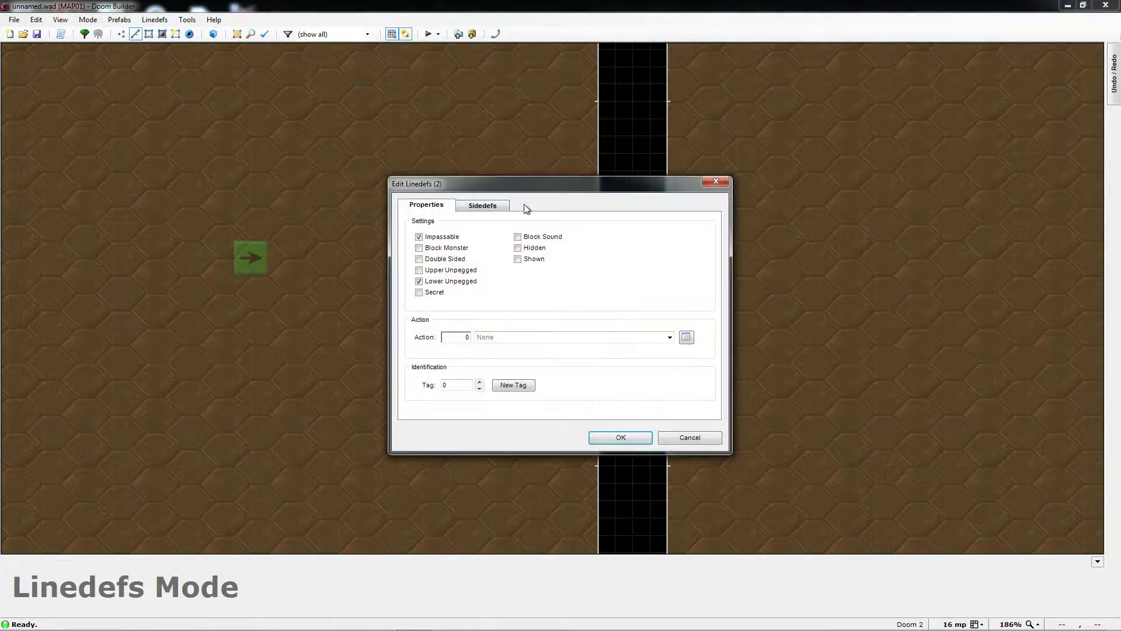
left_click(488, 209)
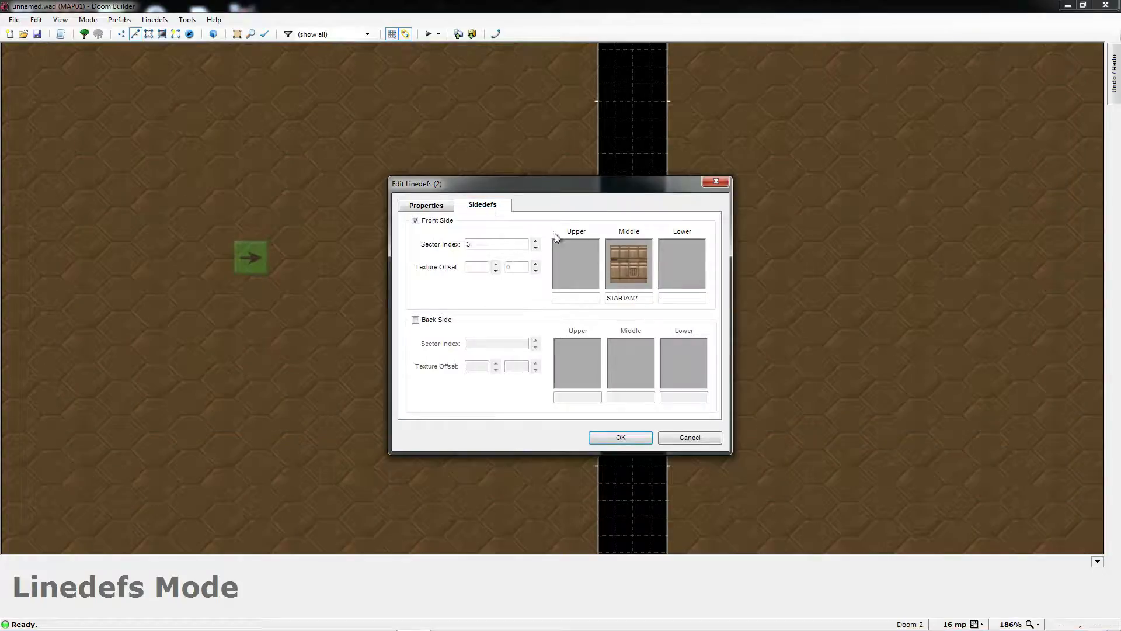
left_click(645, 265)
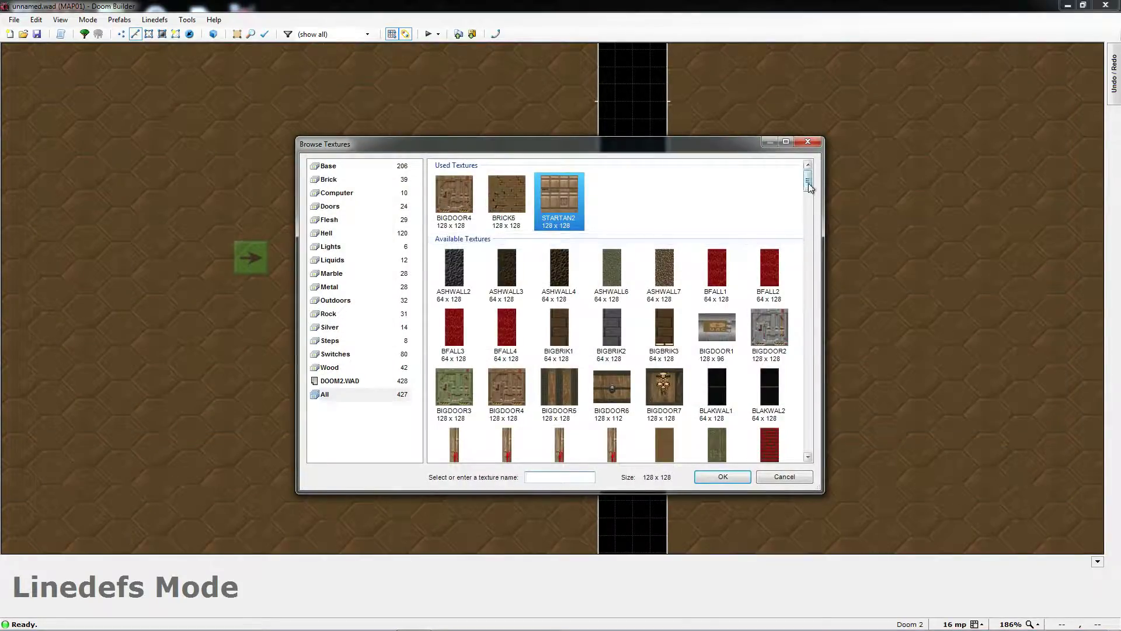
left_click_drag(808, 184, 808, 244)
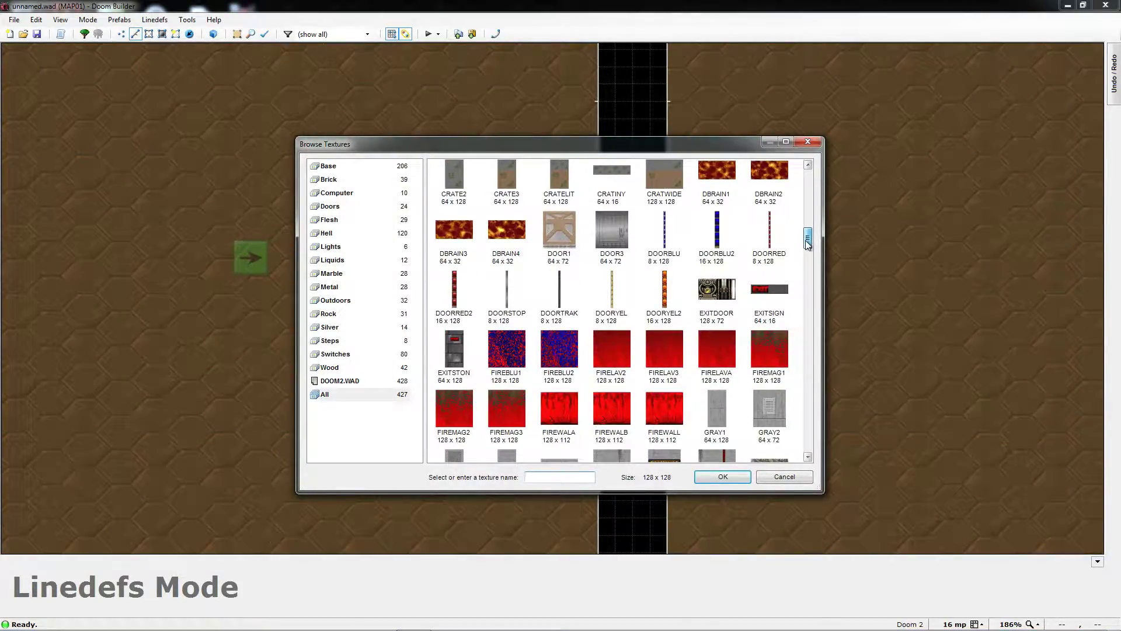
left_click(560, 289)
left_click(723, 476)
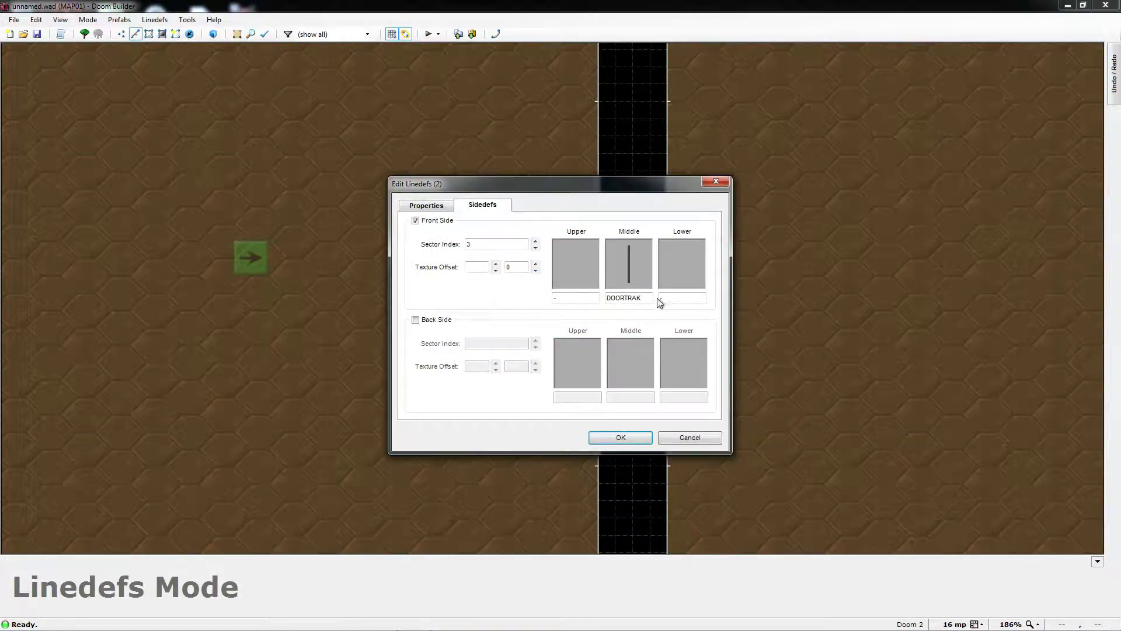
left_click(615, 434)
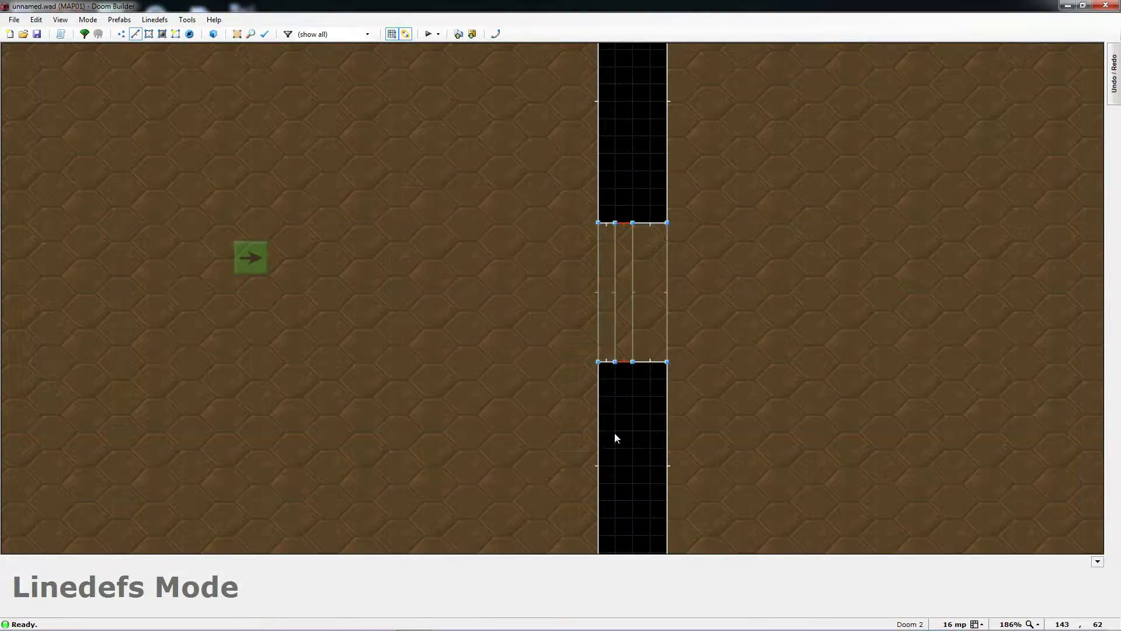
left_click(576, 331)
Step: Draw a rectangular sector 128 units wide and 48 units deep above the larger room, and stretch its upper edge outward
scroll(635, 300, "down", 1)
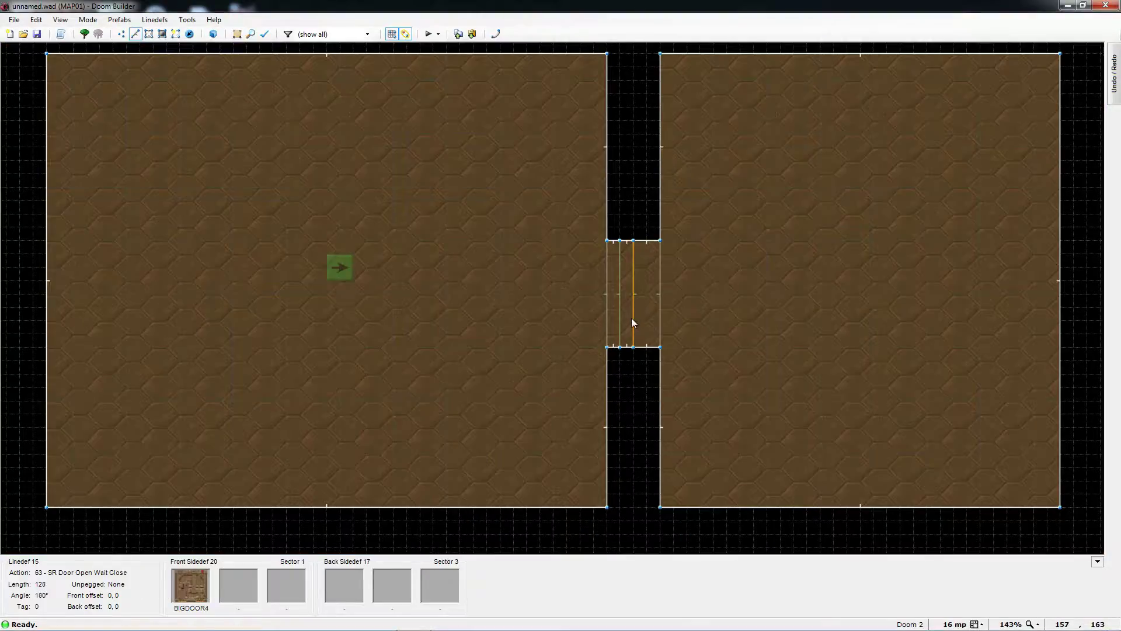
scroll(632, 319, "down", 1)
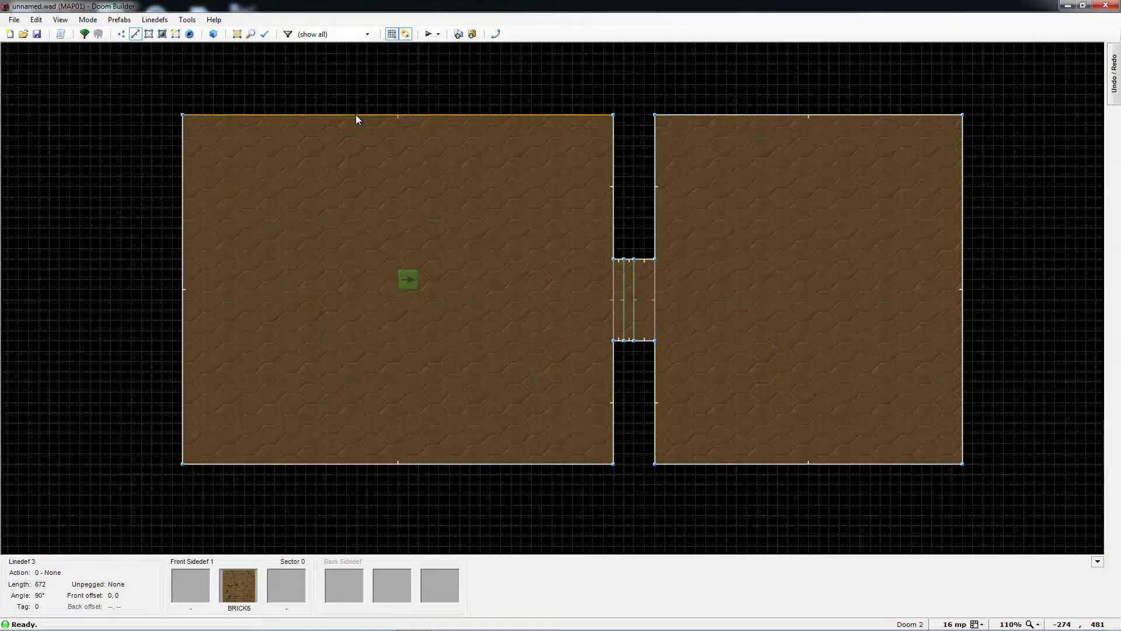
key("Up")
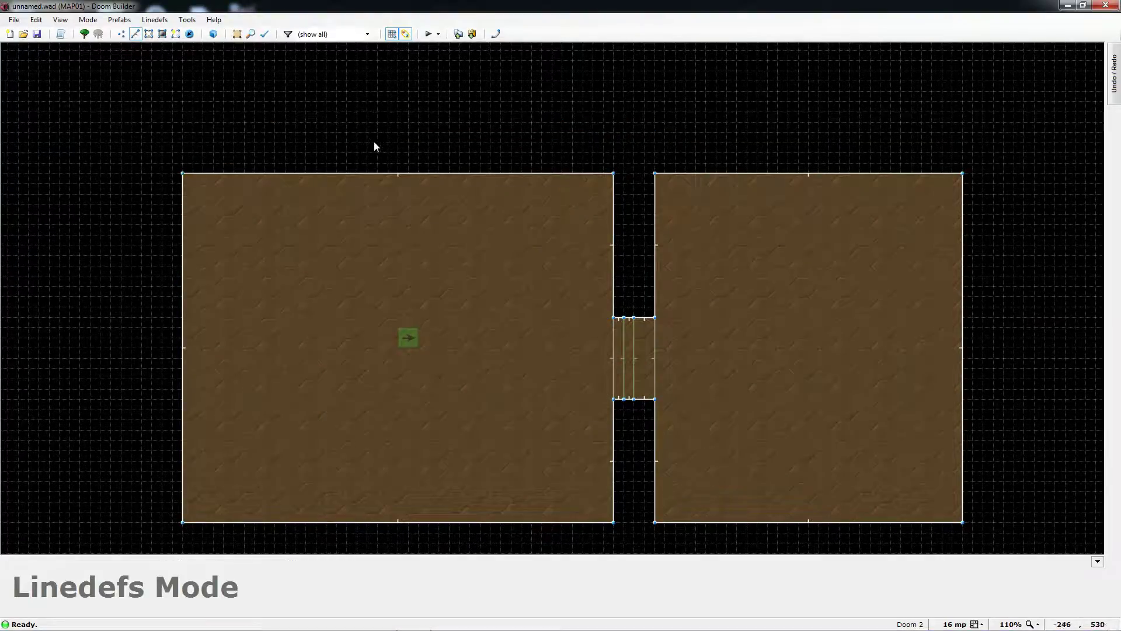
key("d")
left_click(336, 111)
left_click(337, 143)
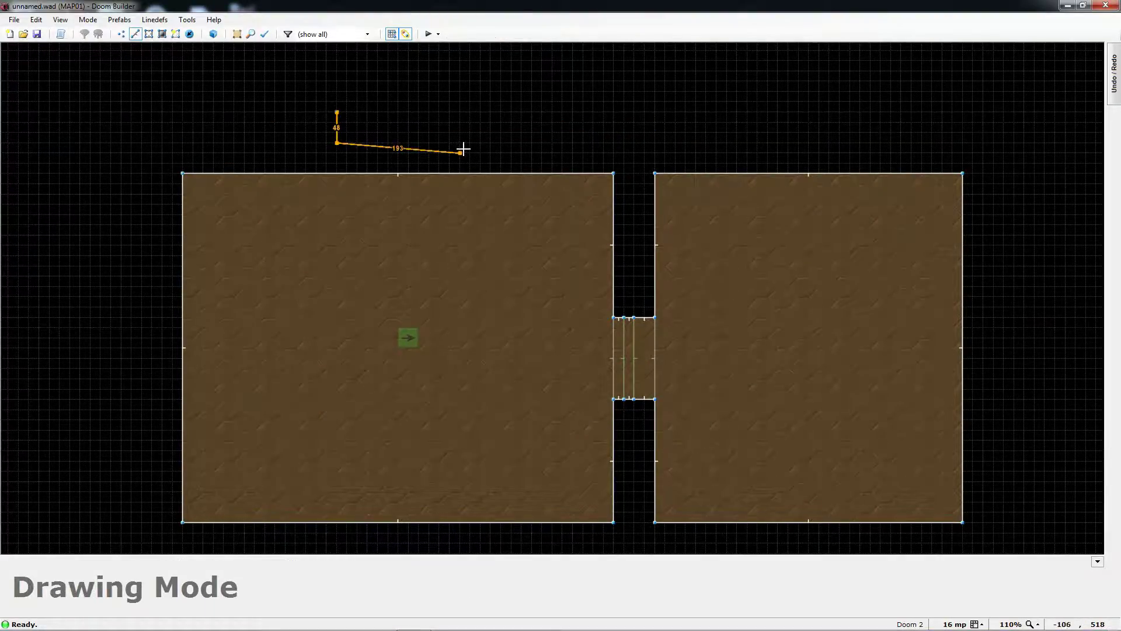
left_click(418, 143)
left_click(419, 111)
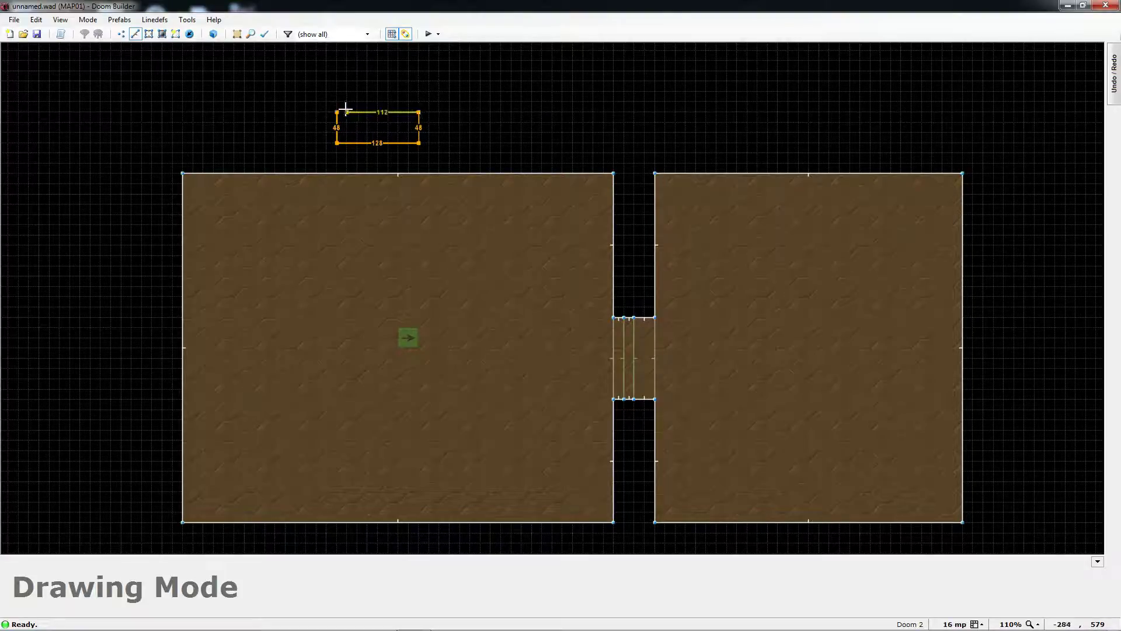
left_click(337, 111)
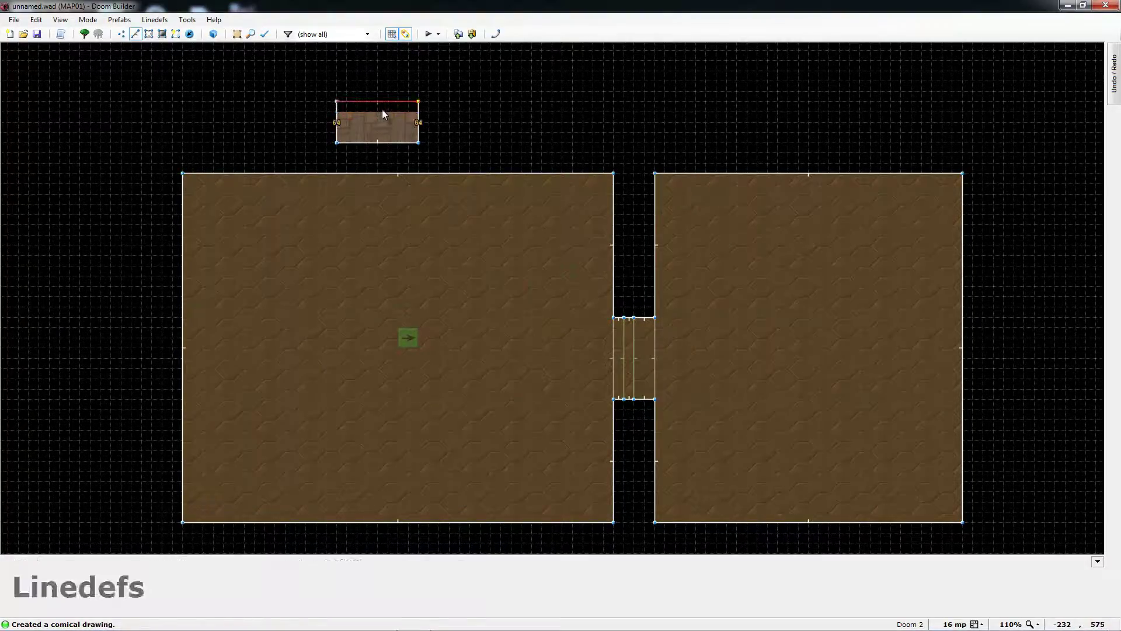
Step: Move the new sector flush against the larger room's upper wall, and set its ceiling height to 256 and floor height to 128
key("s")
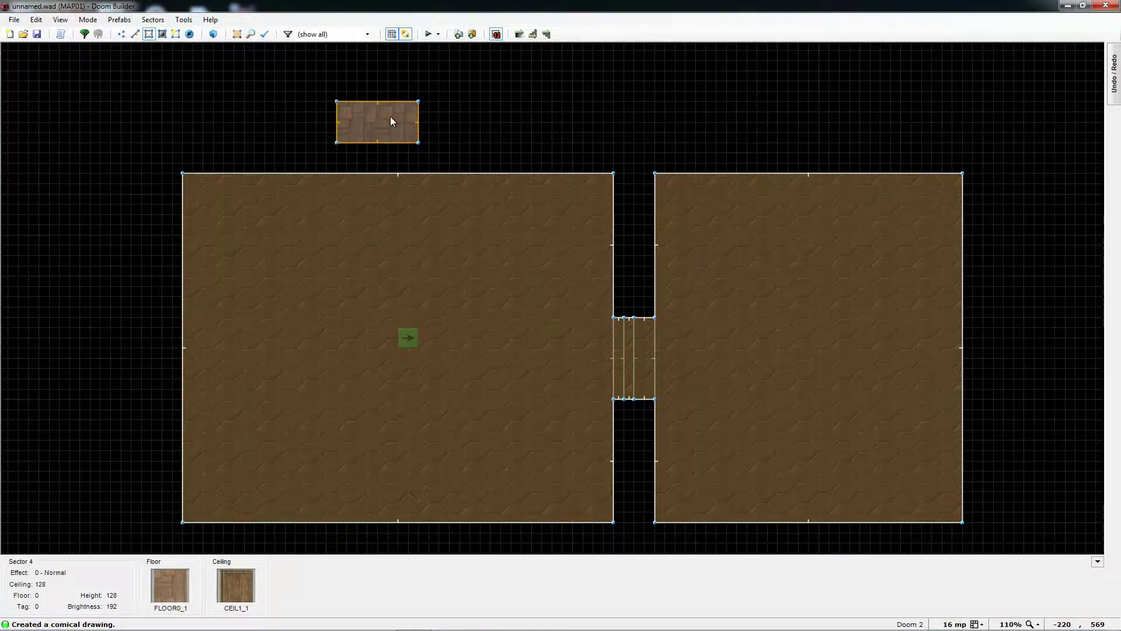
left_click_drag(390, 117, 415, 150)
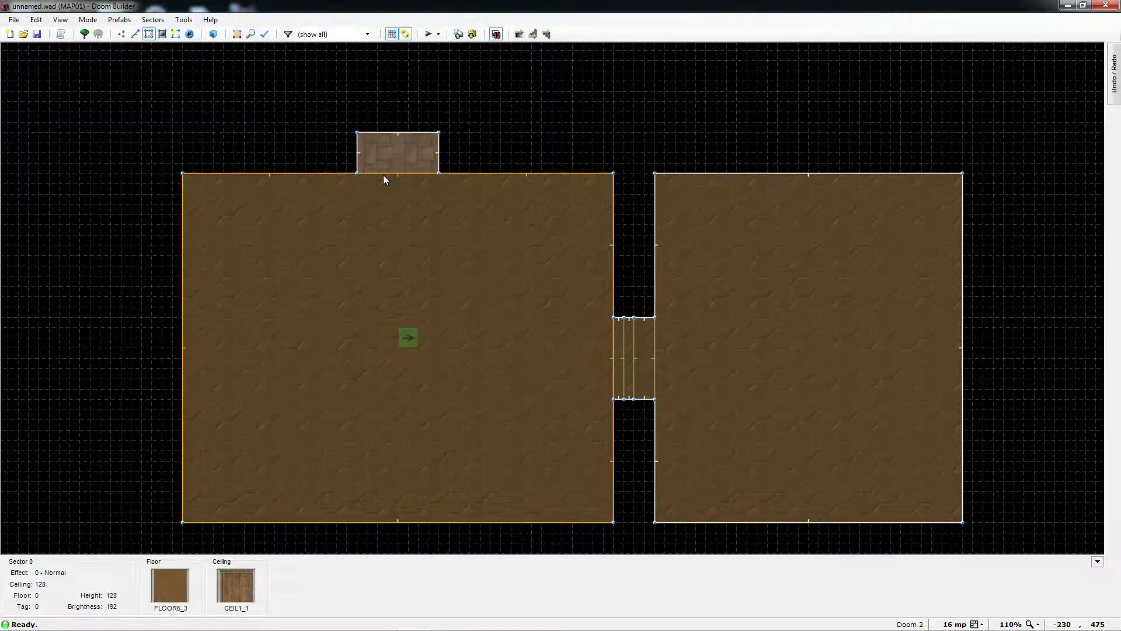
right_click(415, 152)
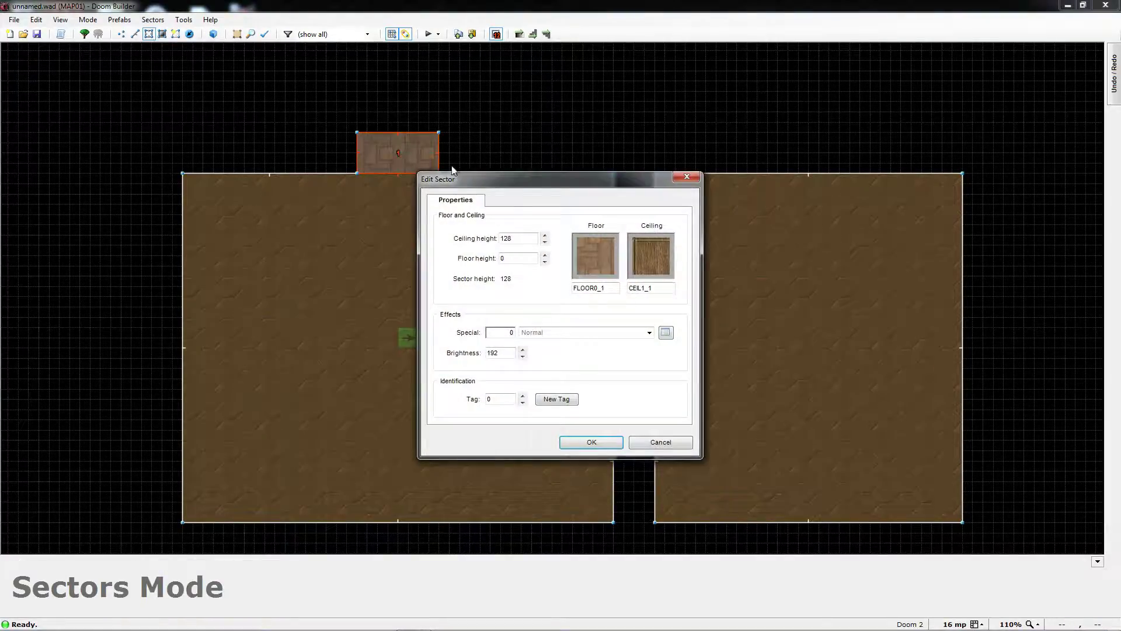
left_click_drag(536, 179, 570, 181)
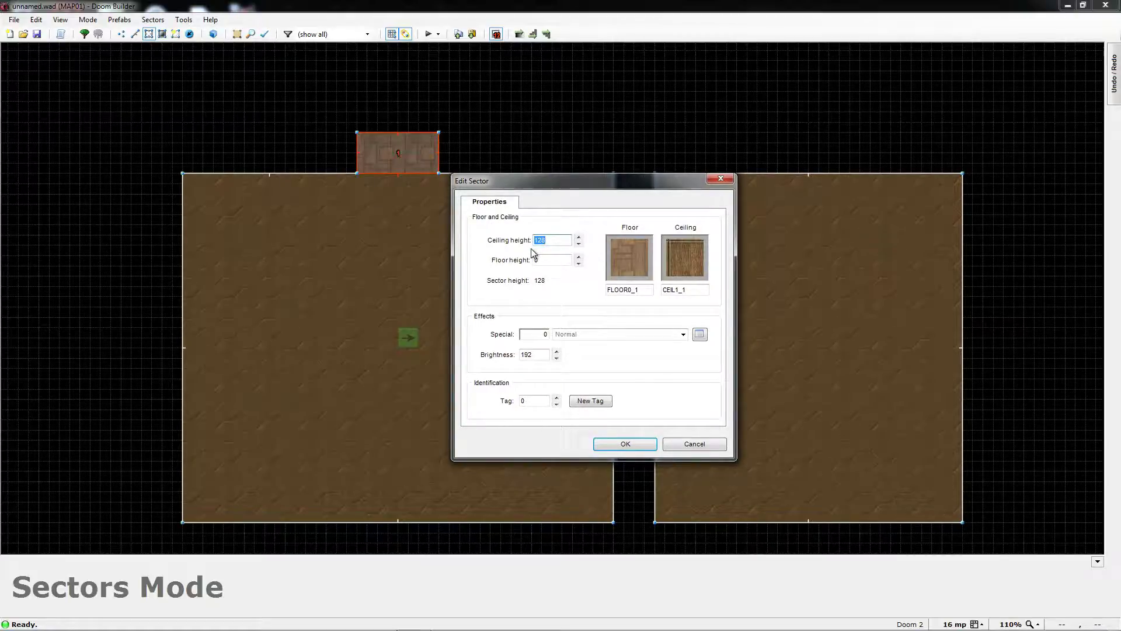
type("256")
left_click(541, 261)
type("128")
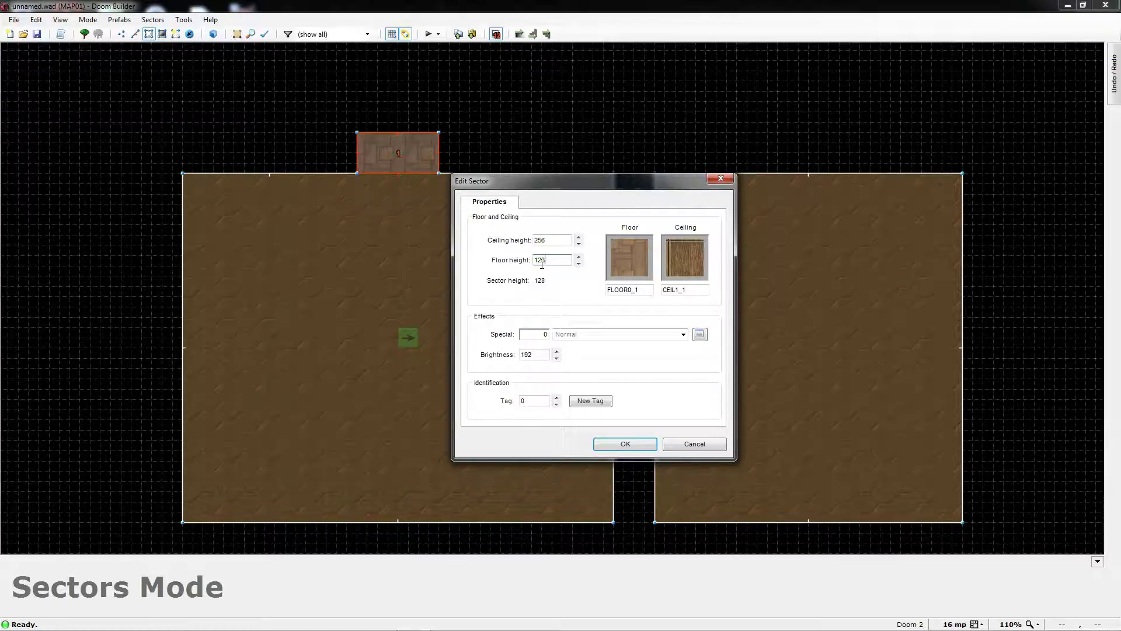
left_click(642, 447)
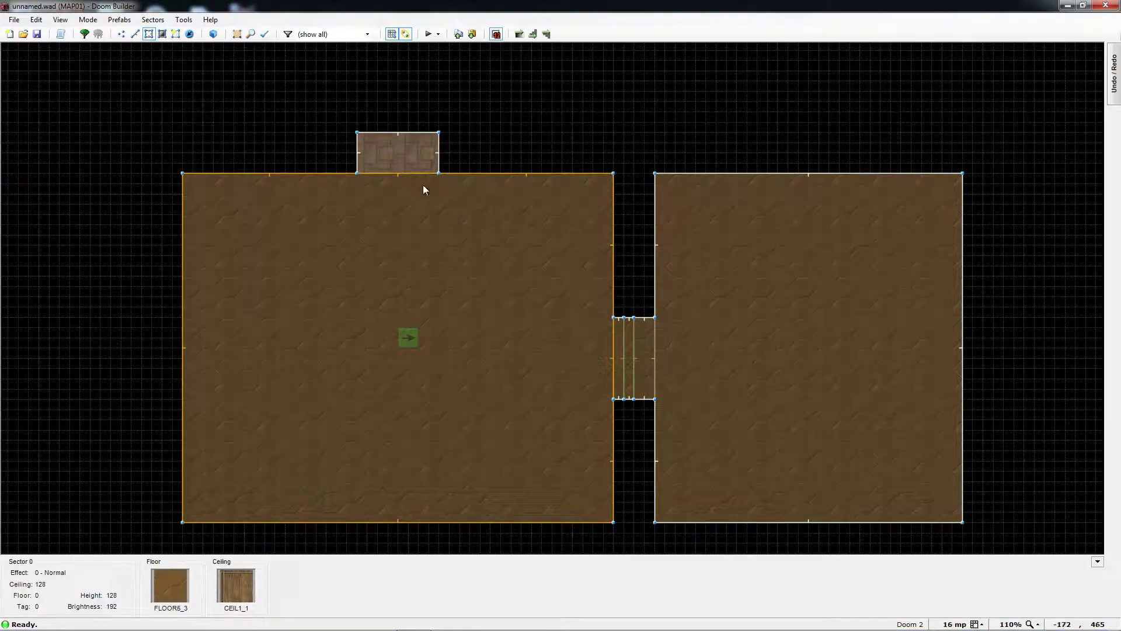
Step: Inspect the raised sector's front wall from the larger room in the 3D visual mode, and return to the map in Linedefs Mode
key("w")
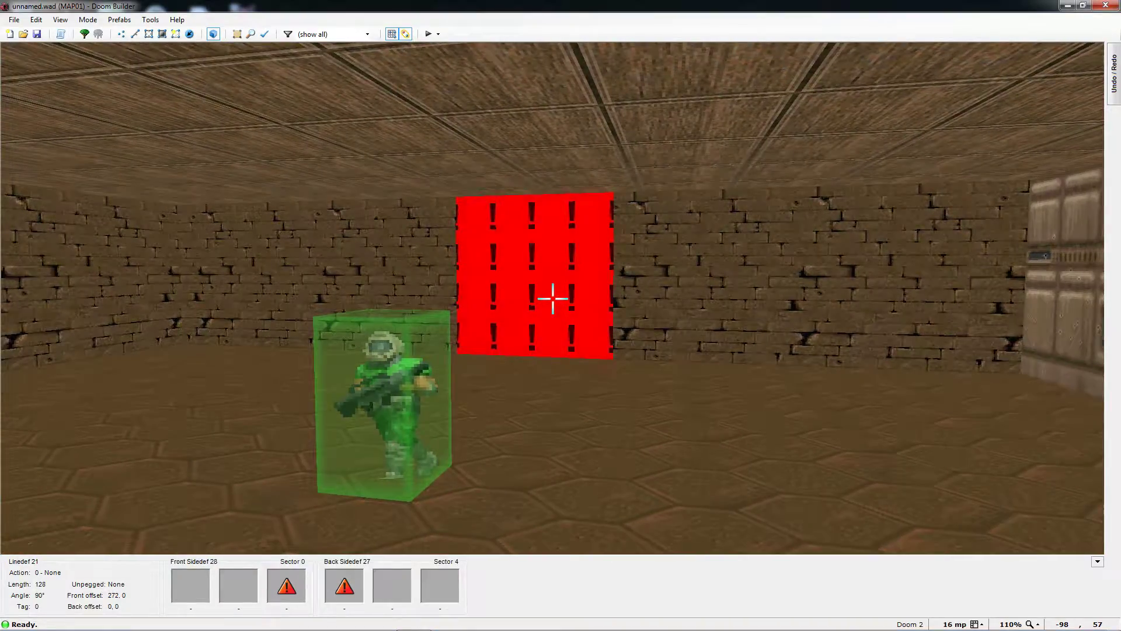
key("w")
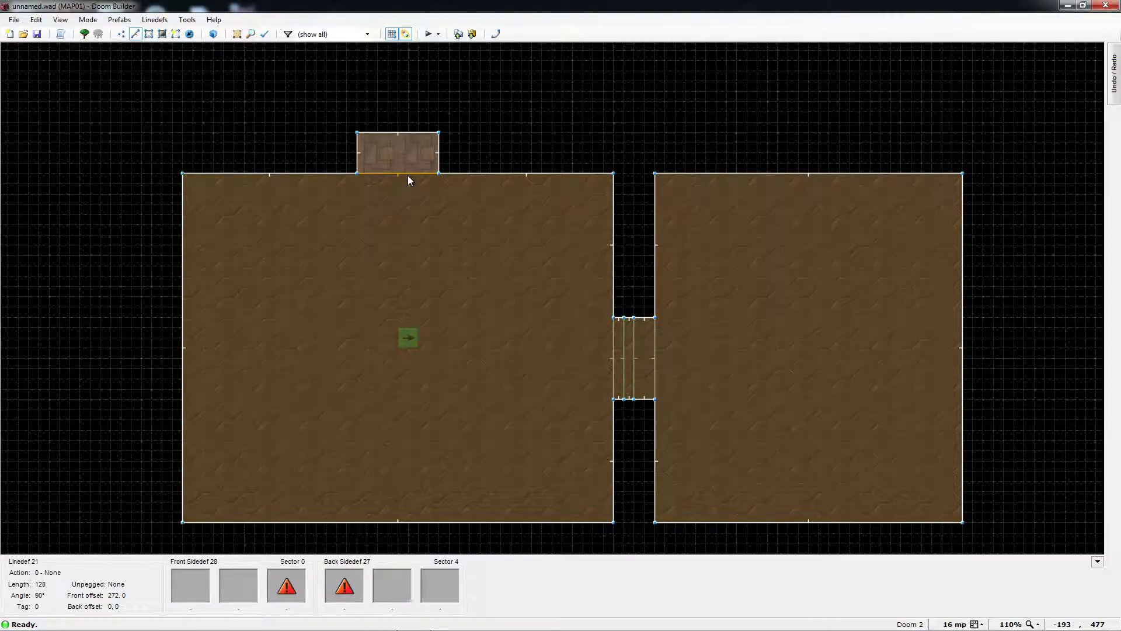
Step: Apply the PLAT1 texture to the front lower part of the linedef between the raised sector and the larger room
right_click(408, 177)
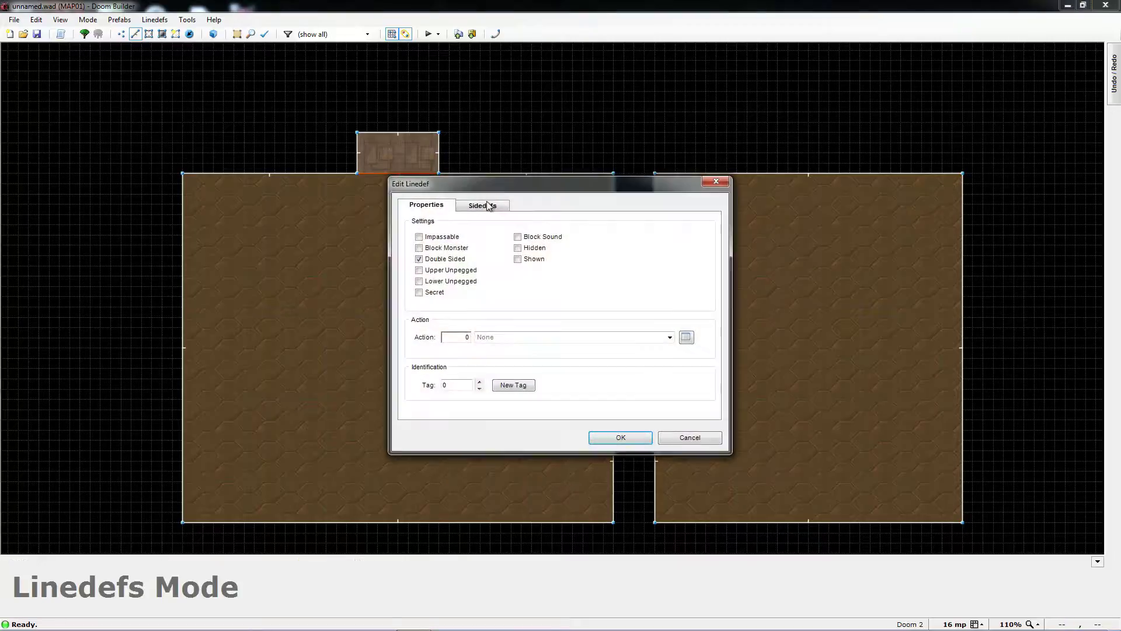
left_click(484, 204)
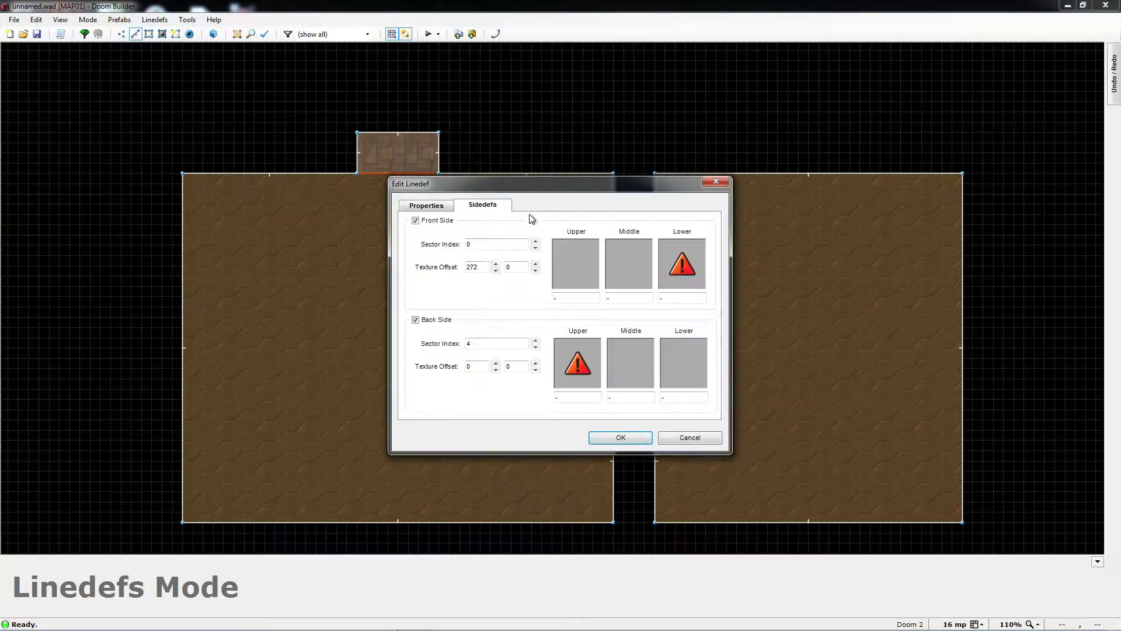
left_click(684, 269)
scroll(809, 230, "down", 8)
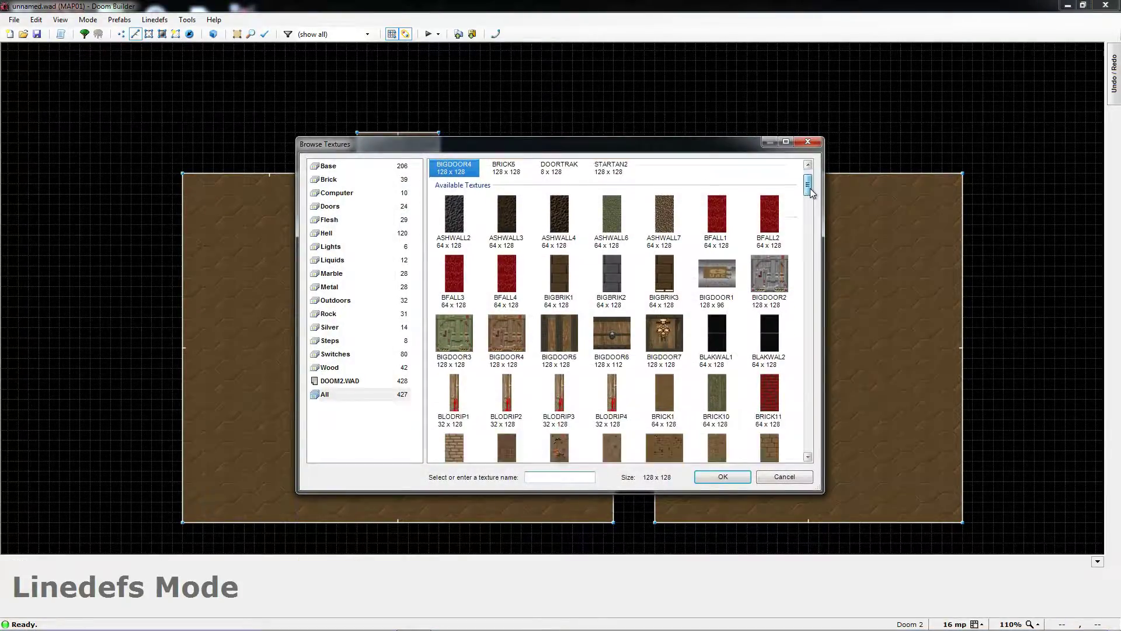
left_click_drag(812, 225, 804, 309)
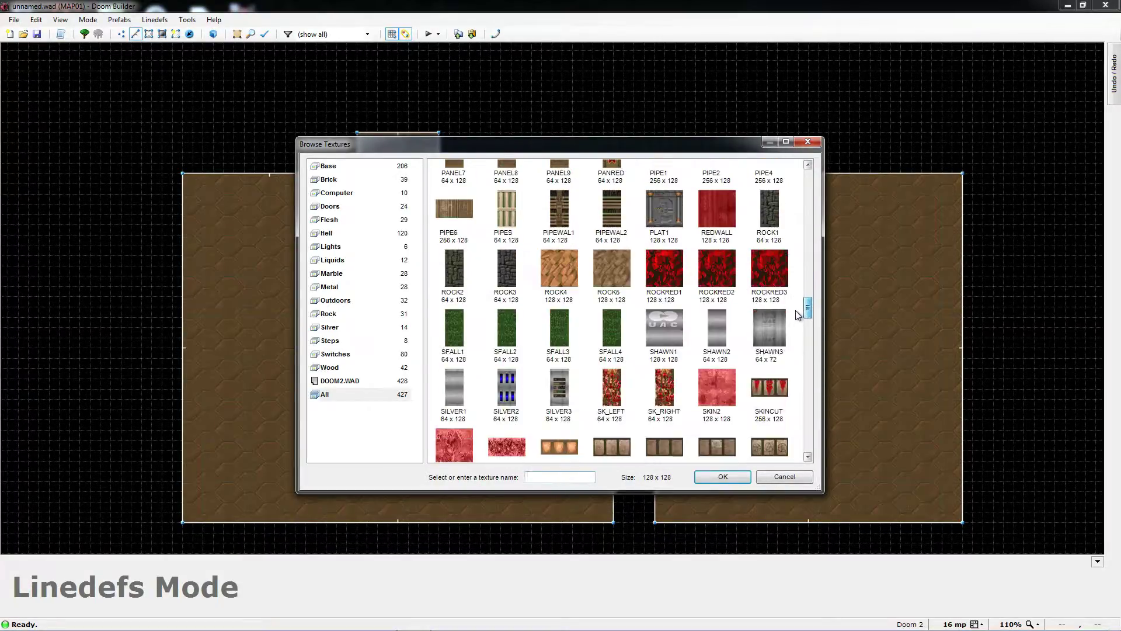
left_click(660, 213)
left_click(723, 477)
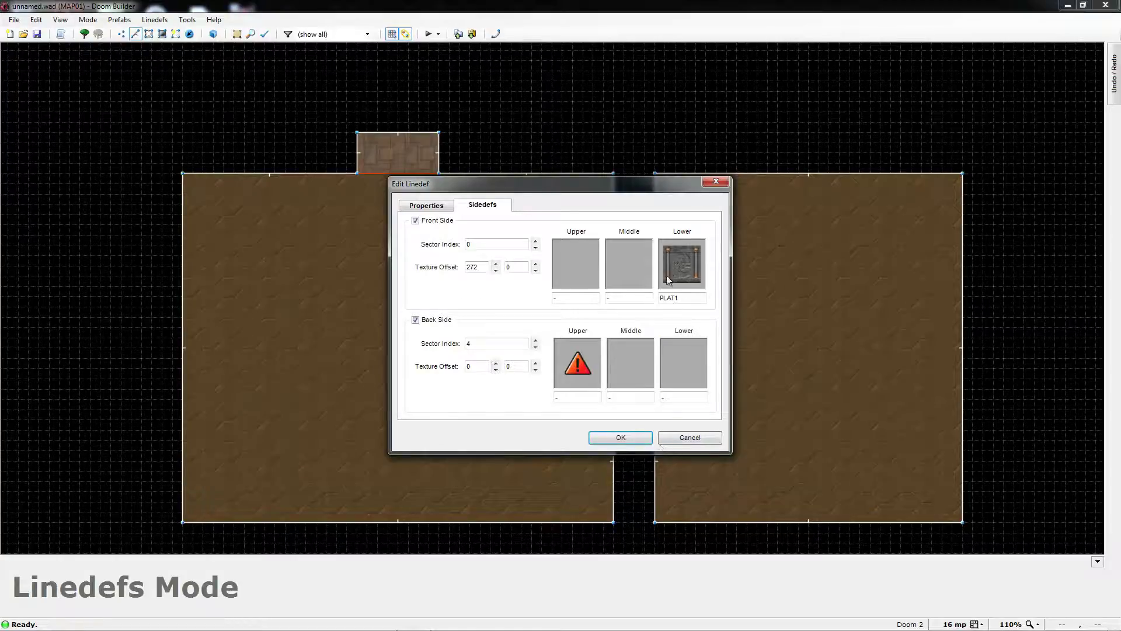
Step: Apply the BRICK5 texture to the back upper part of the same linedef, and accept the linedef edits
left_click(584, 365)
left_click(619, 210)
left_click(517, 208)
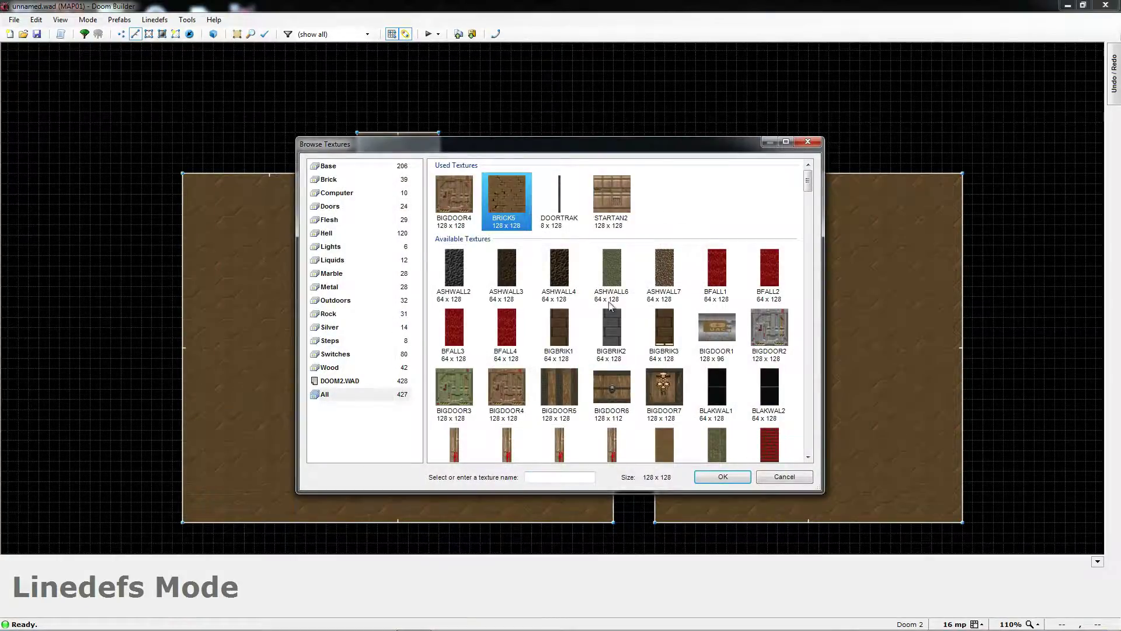
left_click(723, 483)
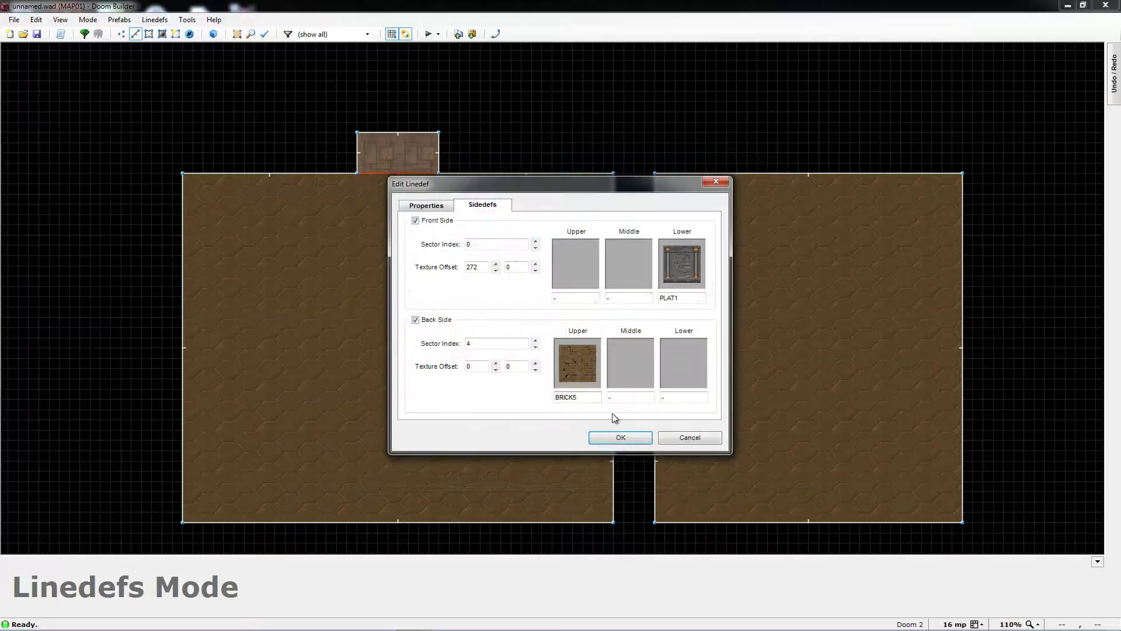
left_click(622, 442)
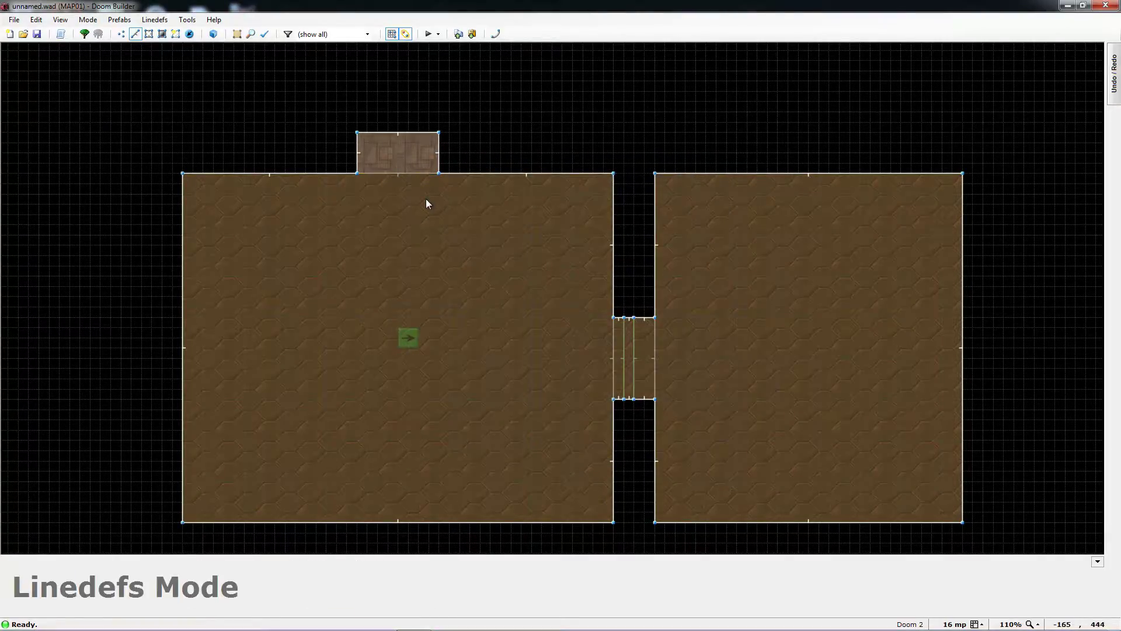
Step: Shift the PLAT1 texture on the raised sector's front wall to a horizontal offset of 256 in the 3D visual mode, and return to the map
key("w")
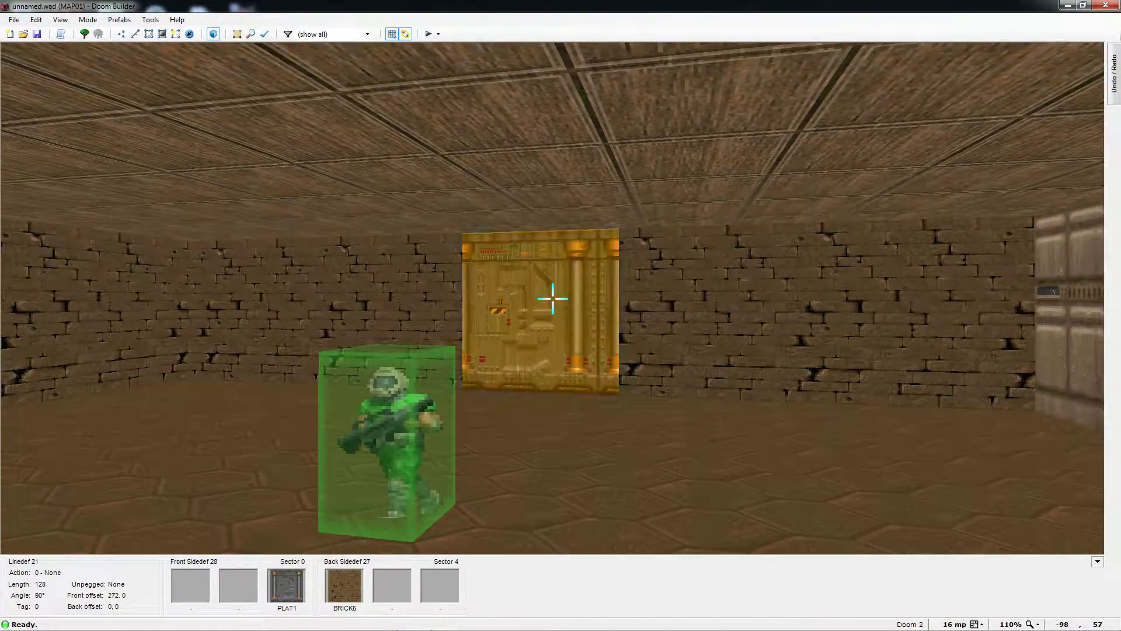
mouse_move(553, 299)
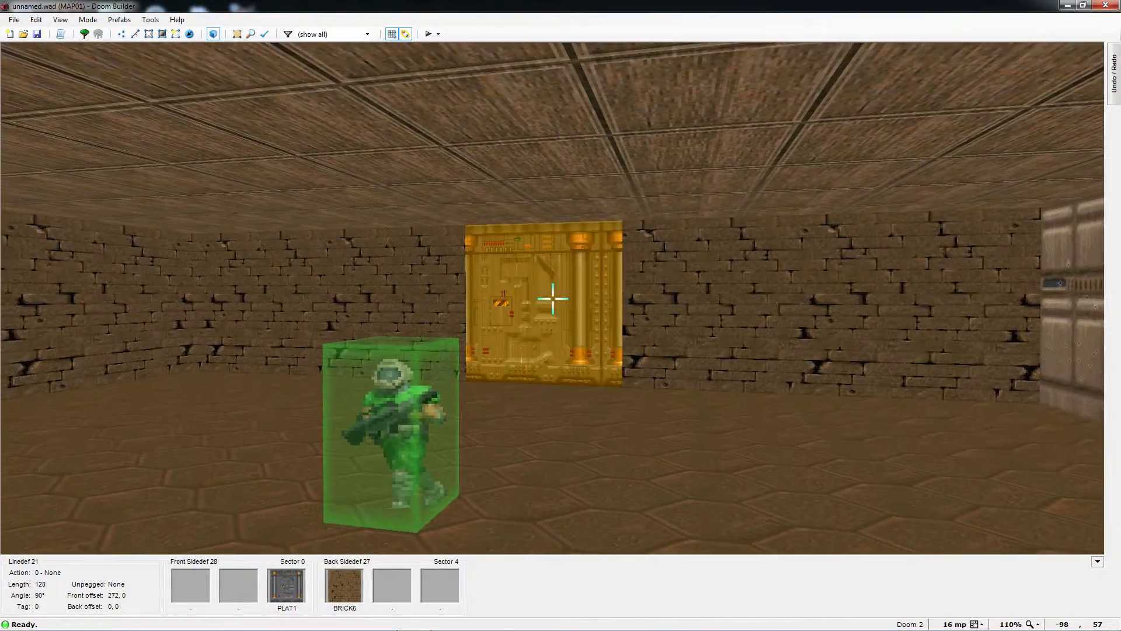
key("Right")
key("Right")
key("Right")
key("Right")
key("Right")
key("Right")
key("Right")
key("Right")
key("Right")
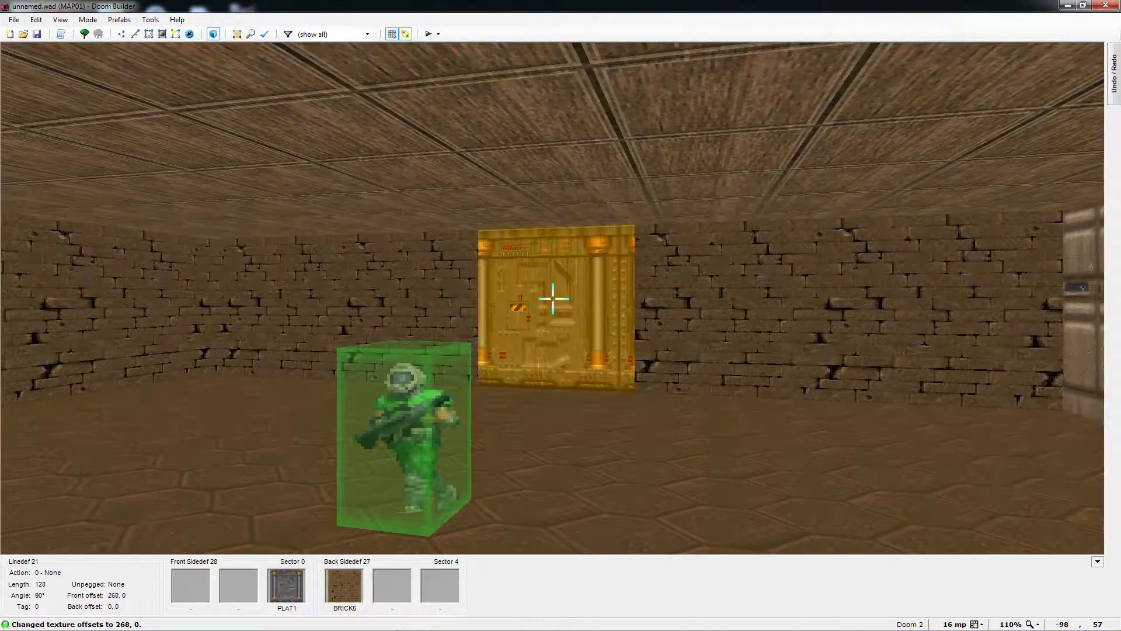
key("Right")
key("Right")
key("Right")
key("Right")
key("Right")
key("Right")
key("Right")
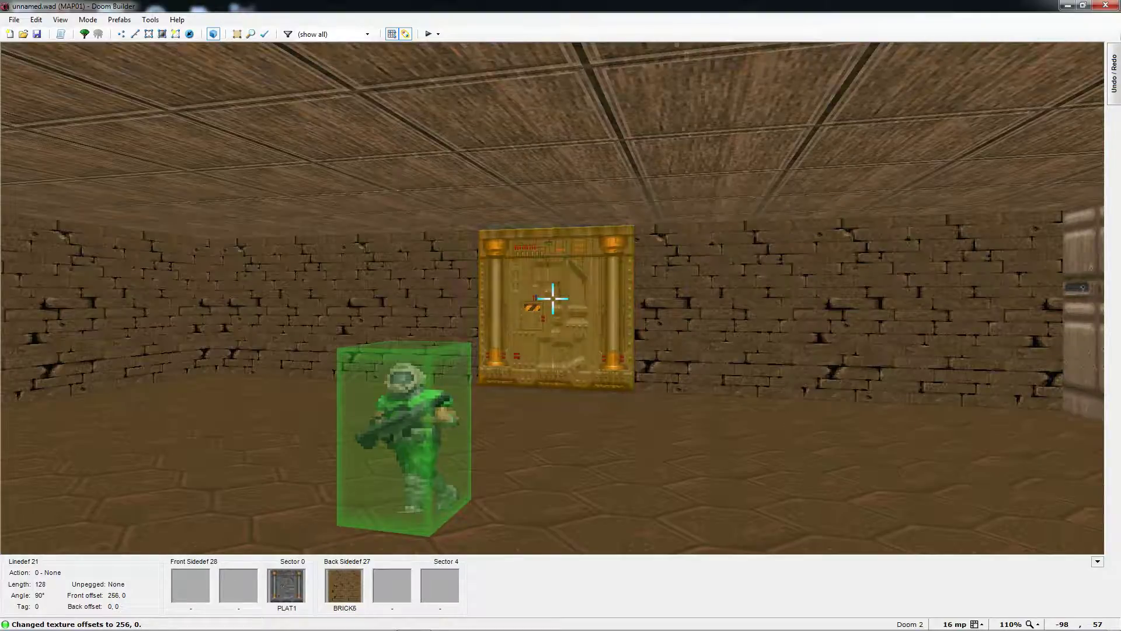
key("w")
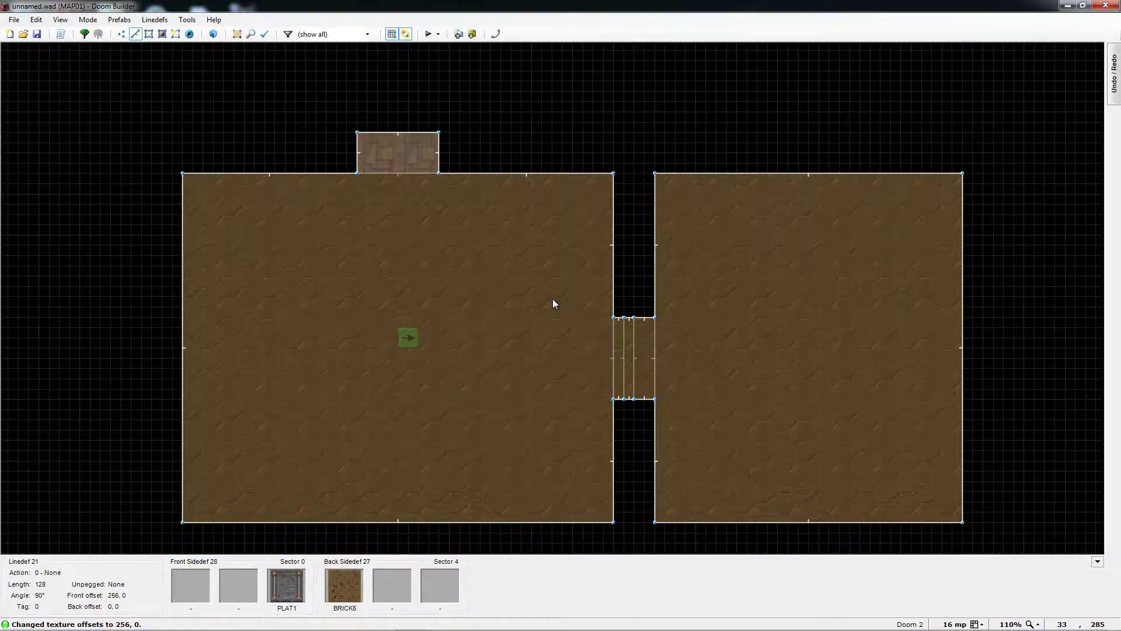
Step: Assign the SR Lift Lower Wait Raise action to the linedef between the raised sector and the larger room
right_click(397, 174)
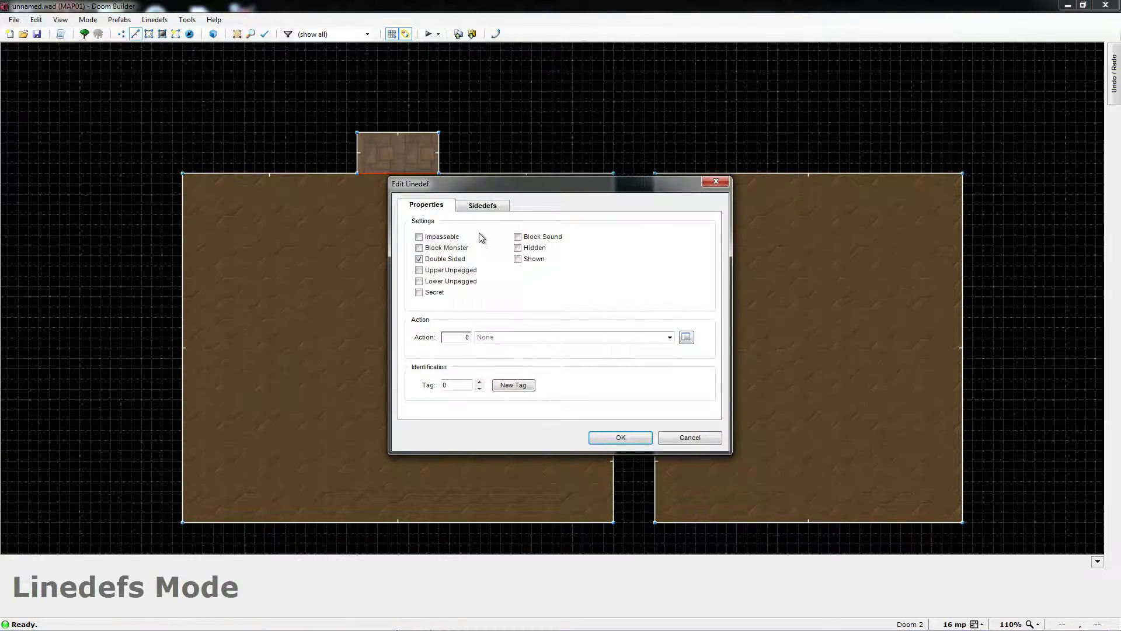
left_click(686, 337)
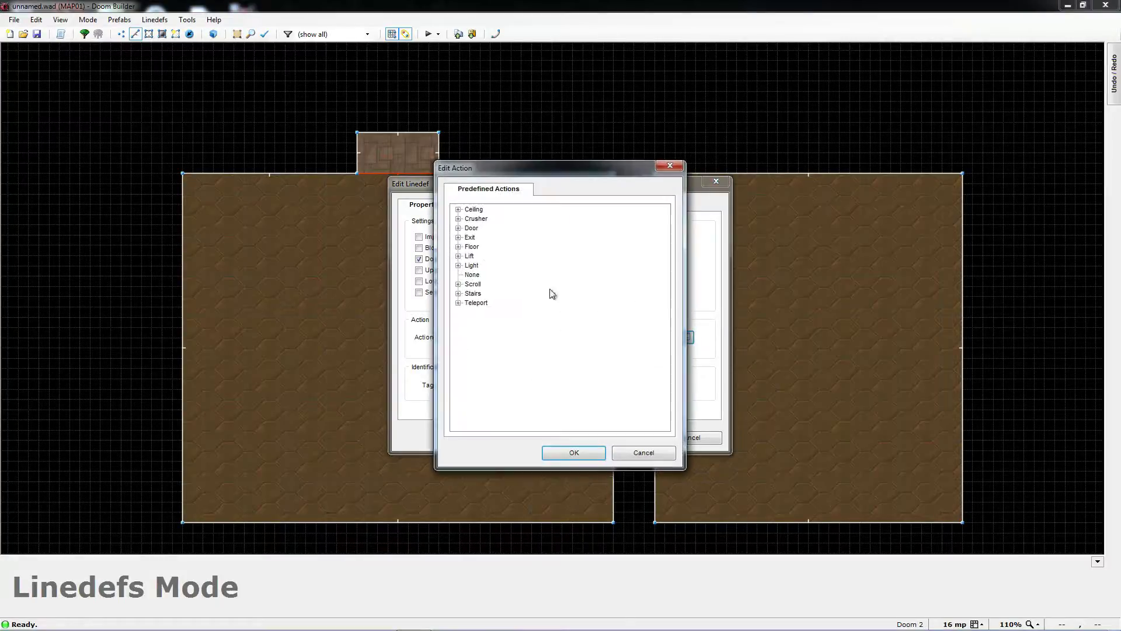
left_click(458, 257)
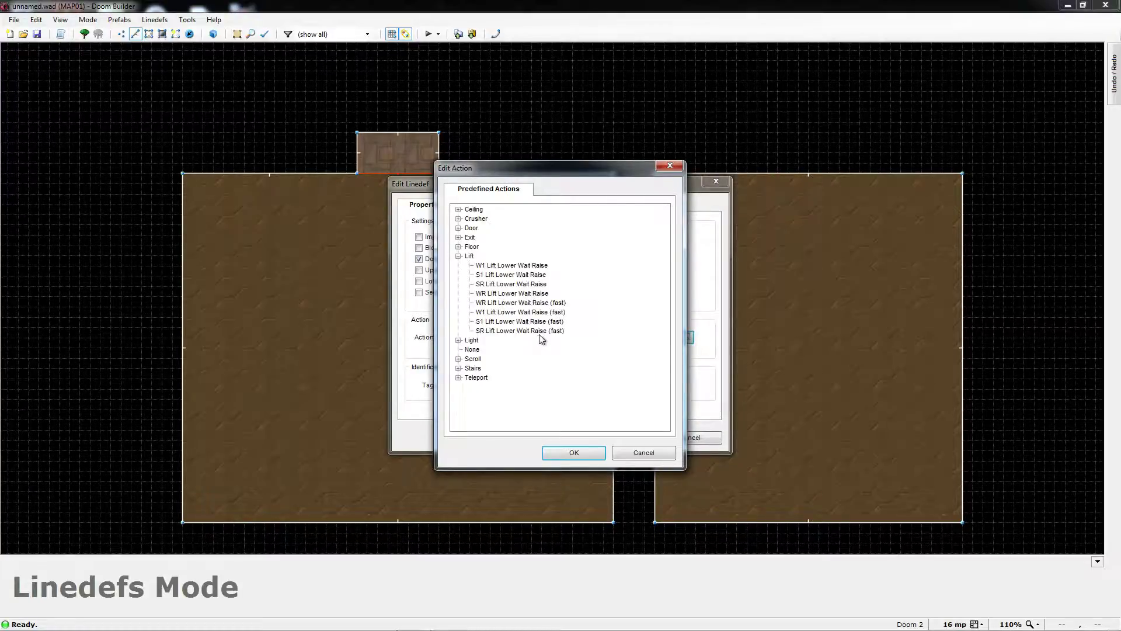
left_click(501, 285)
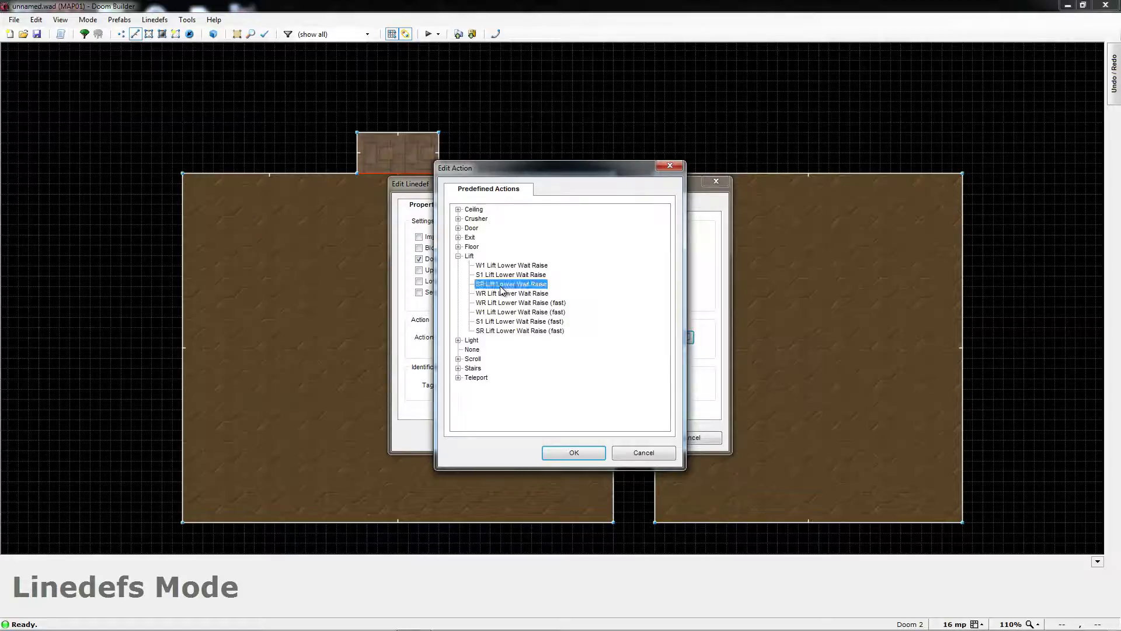
left_click(579, 453)
left_click_drag(493, 190, 597, 237)
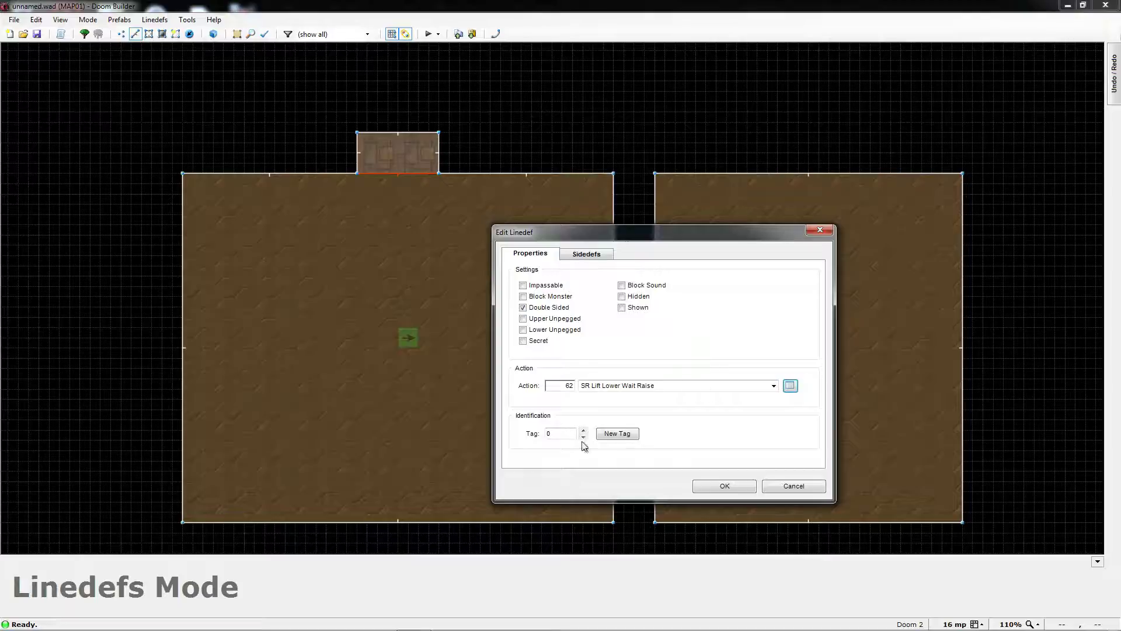
Step: Give the lift linedef tag 1 and accept the linedef edits
left_click(609, 438)
left_click(549, 434)
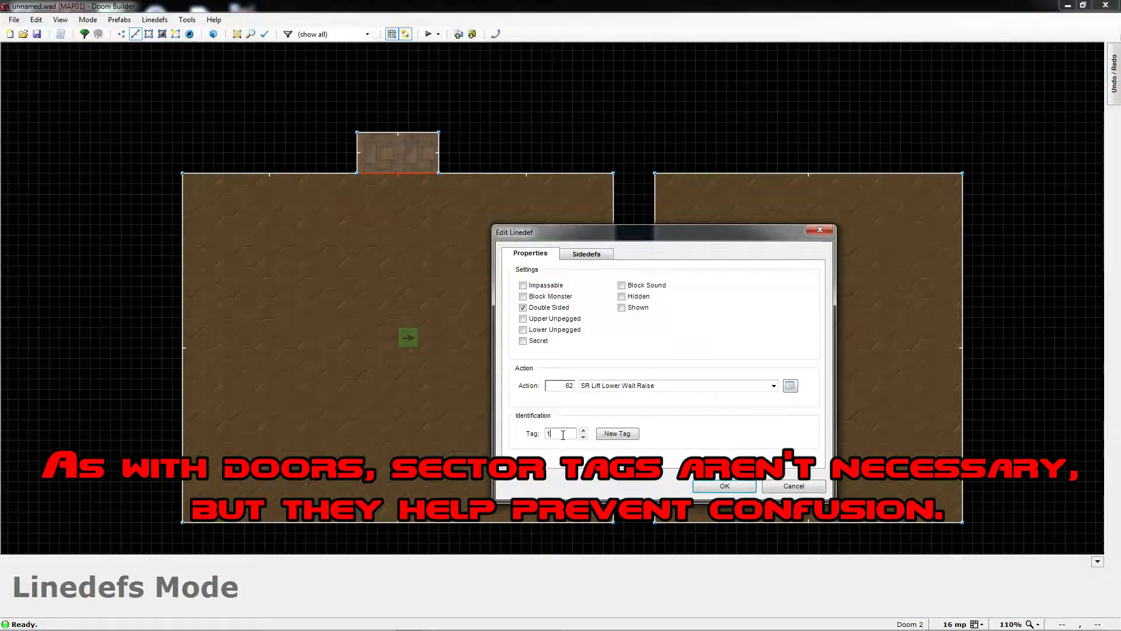
left_click_drag(557, 434, 536, 441)
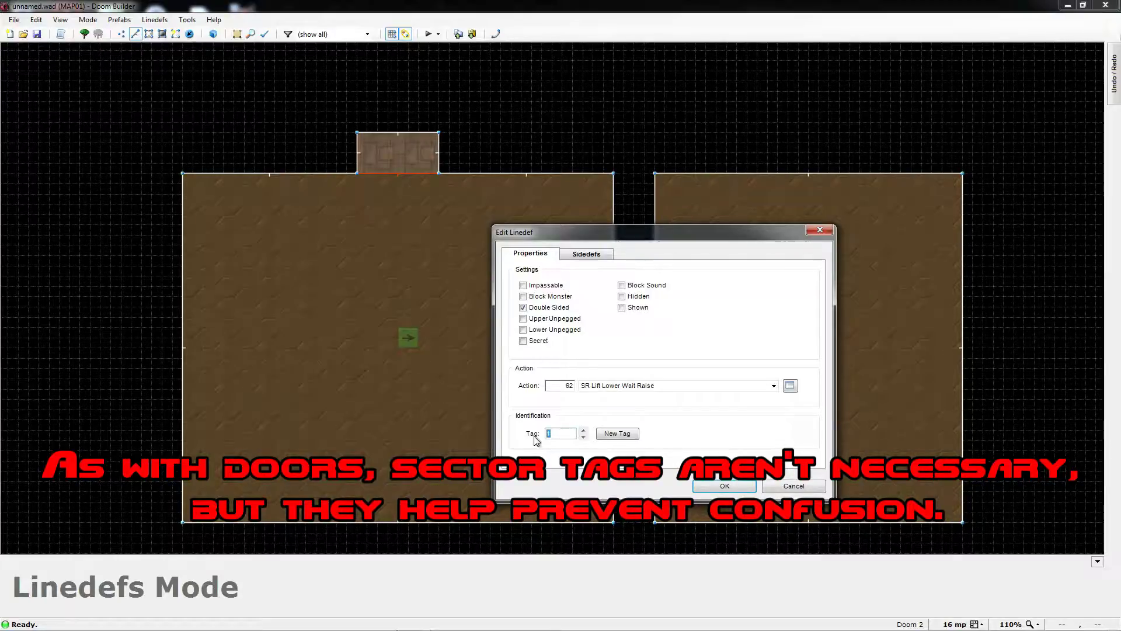
left_click(724, 486)
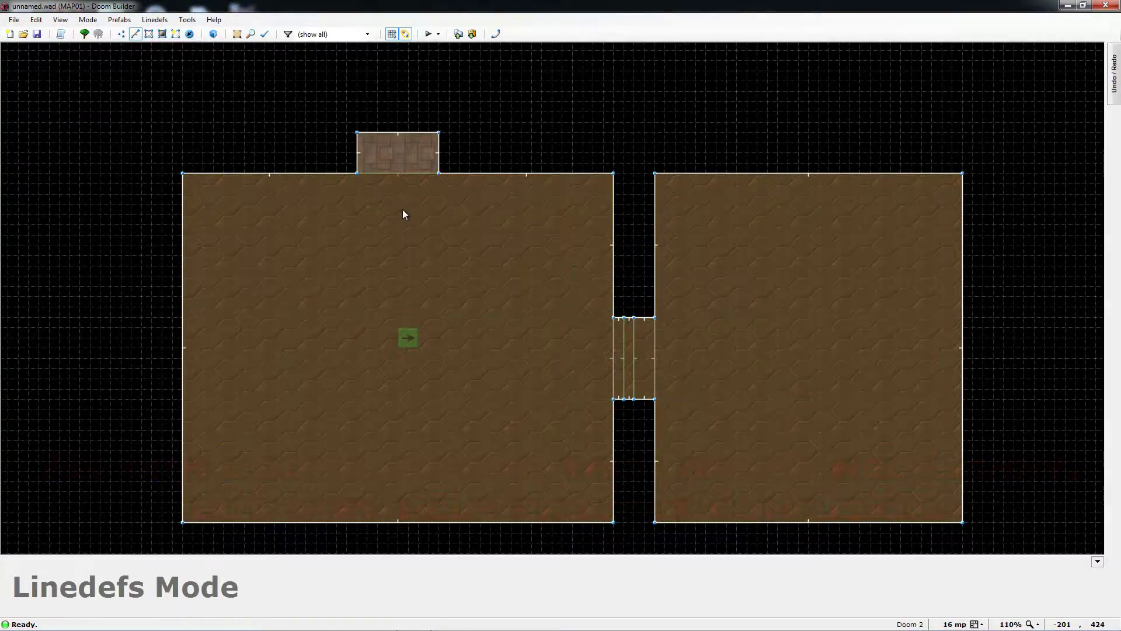
Step: Set the raised sector's tag to 1 in Sectors Mode, and return to Linedefs Mode
key("s")
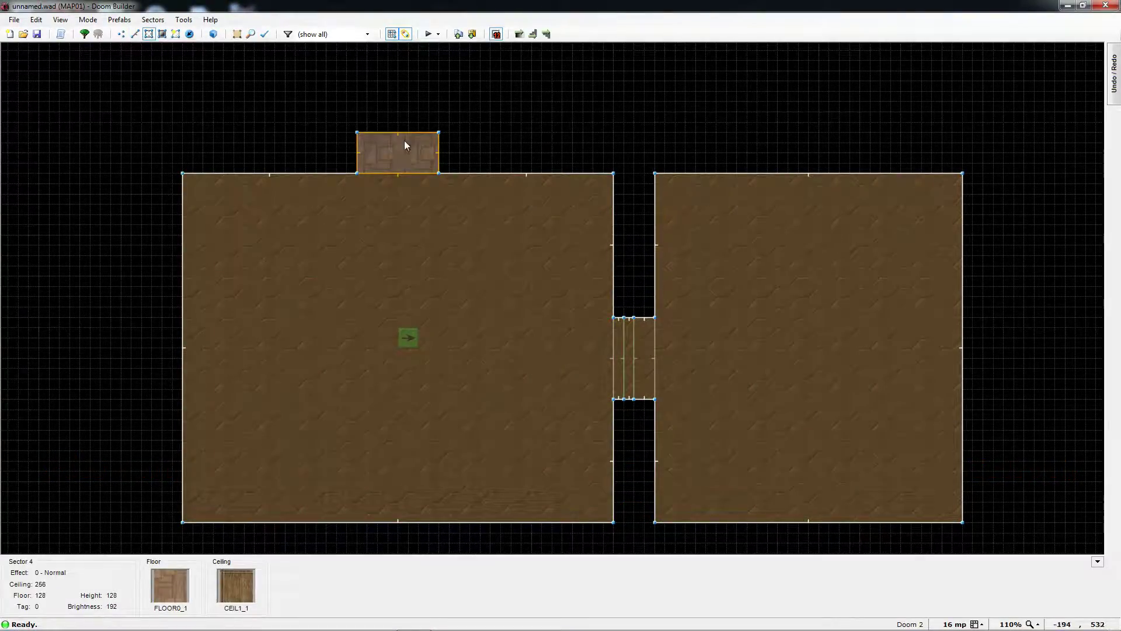
right_click(407, 153)
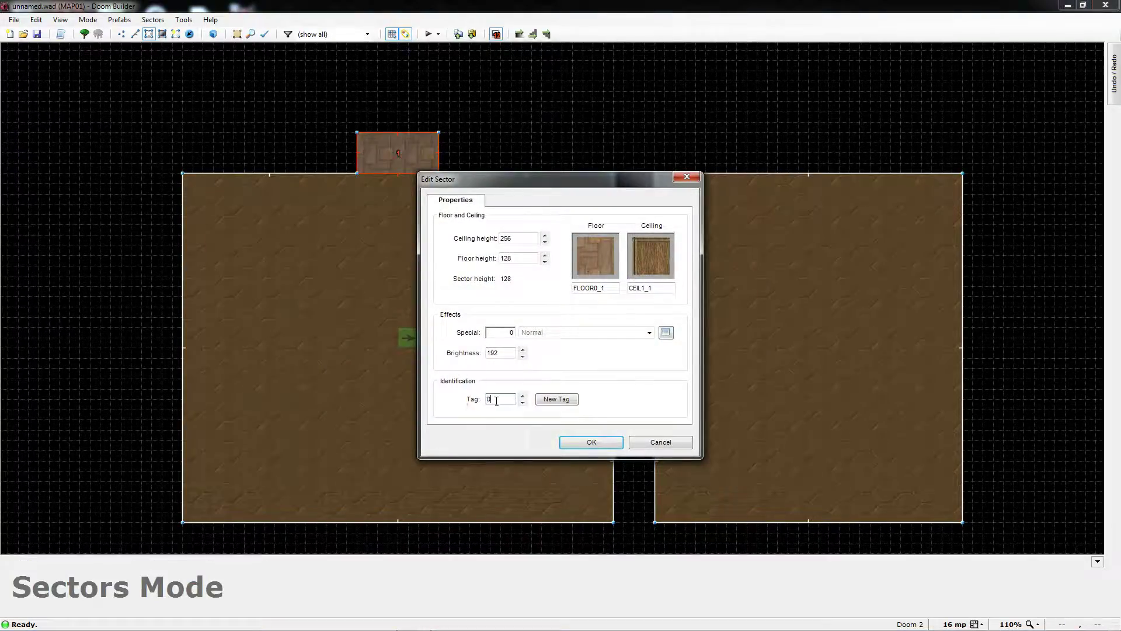
left_click(581, 441)
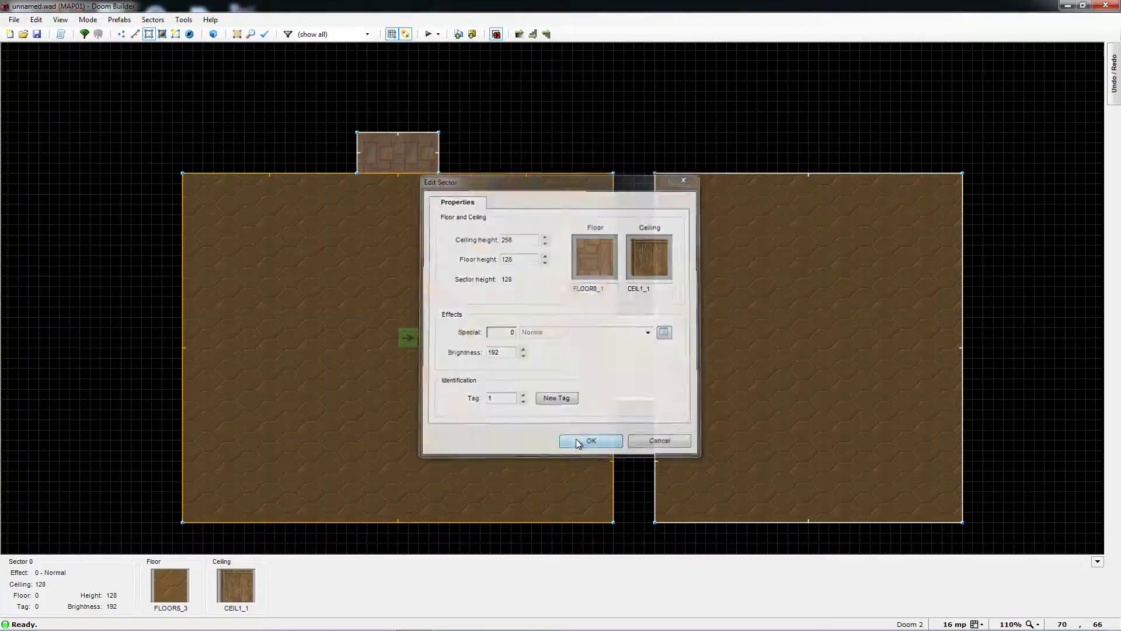
key("l")
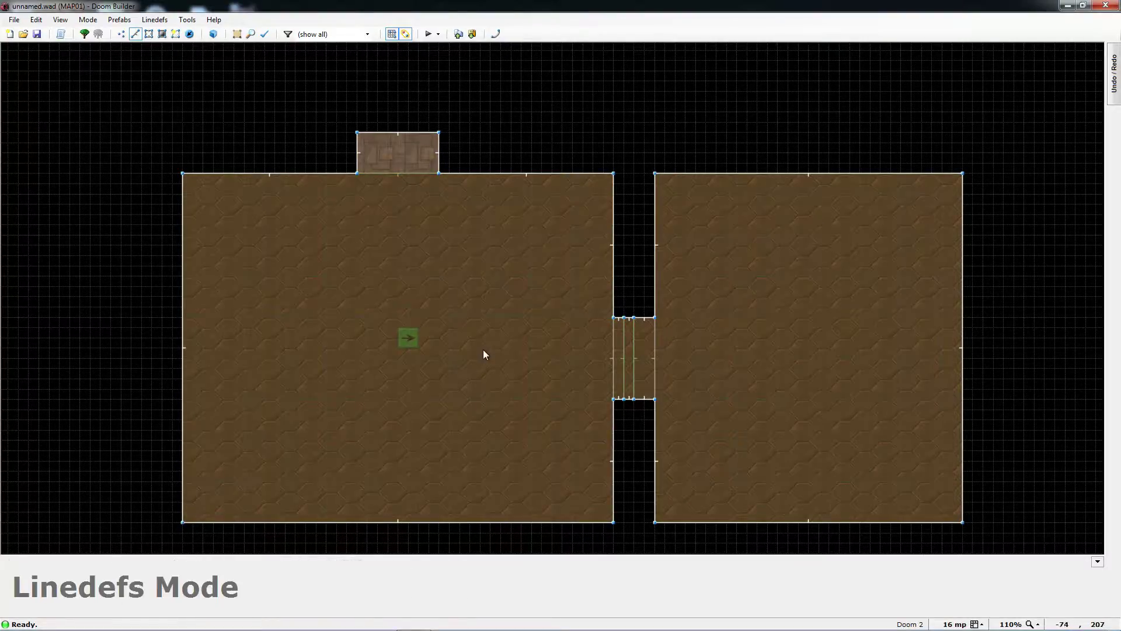
Step: Test the map in the game by activating the lift and walking into its alcove, and exit back to the editor
left_click(429, 34)
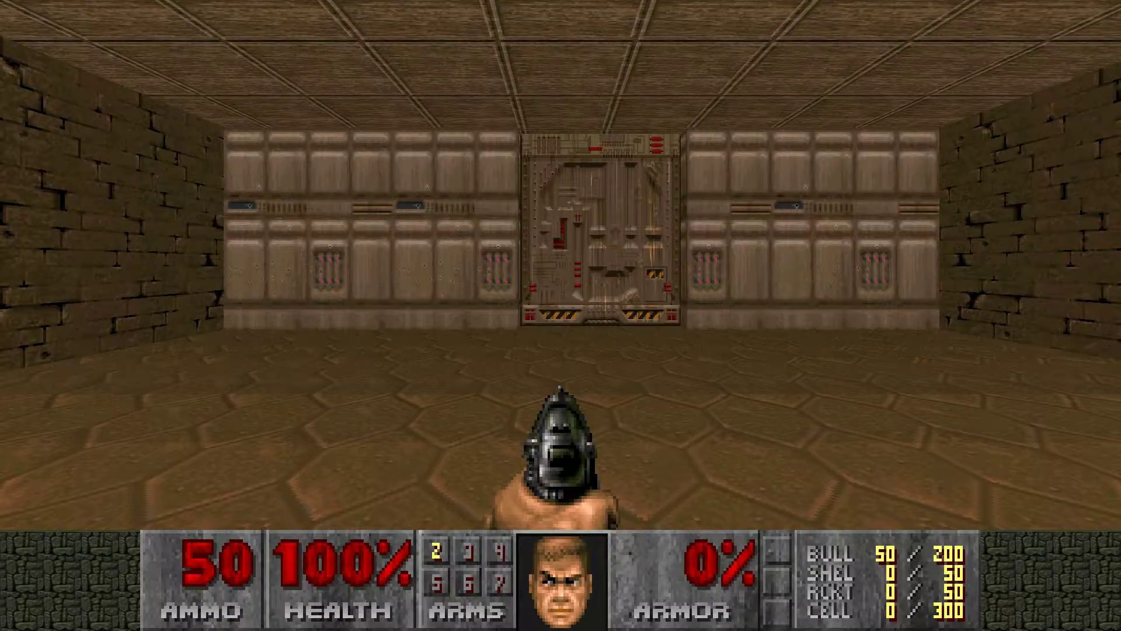
key("w")
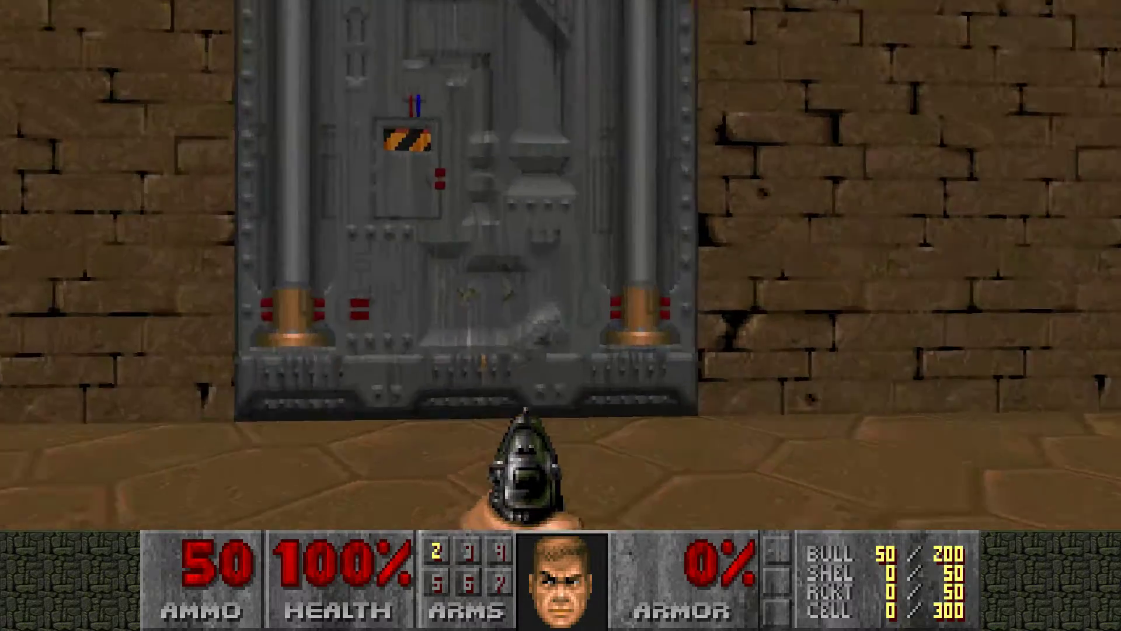
key("e")
key("s")
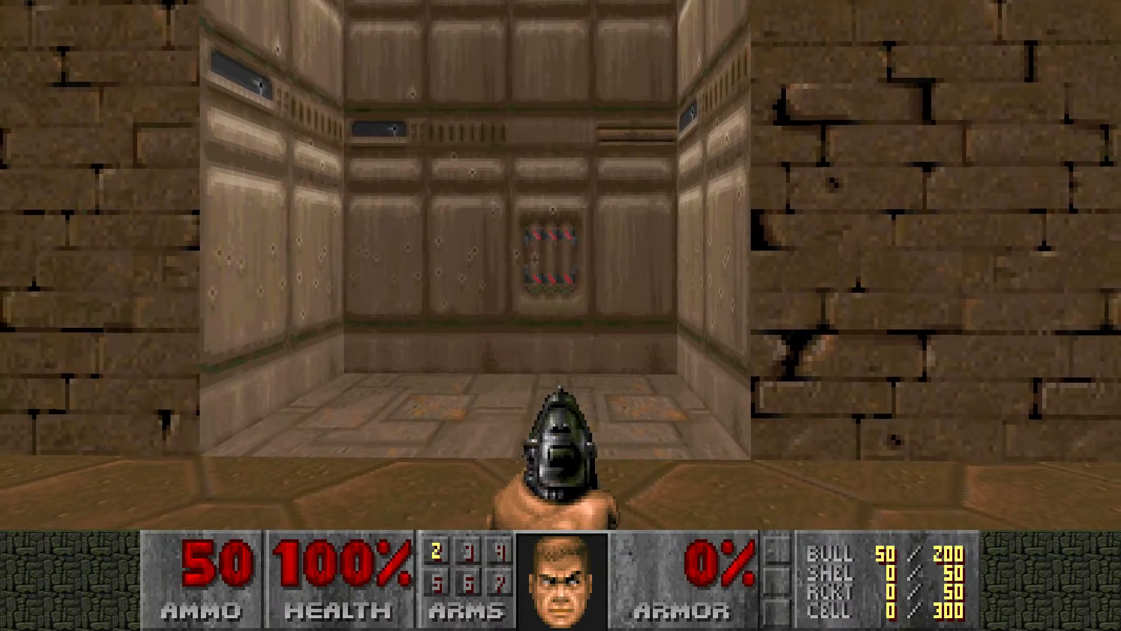
key("w")
key("w")
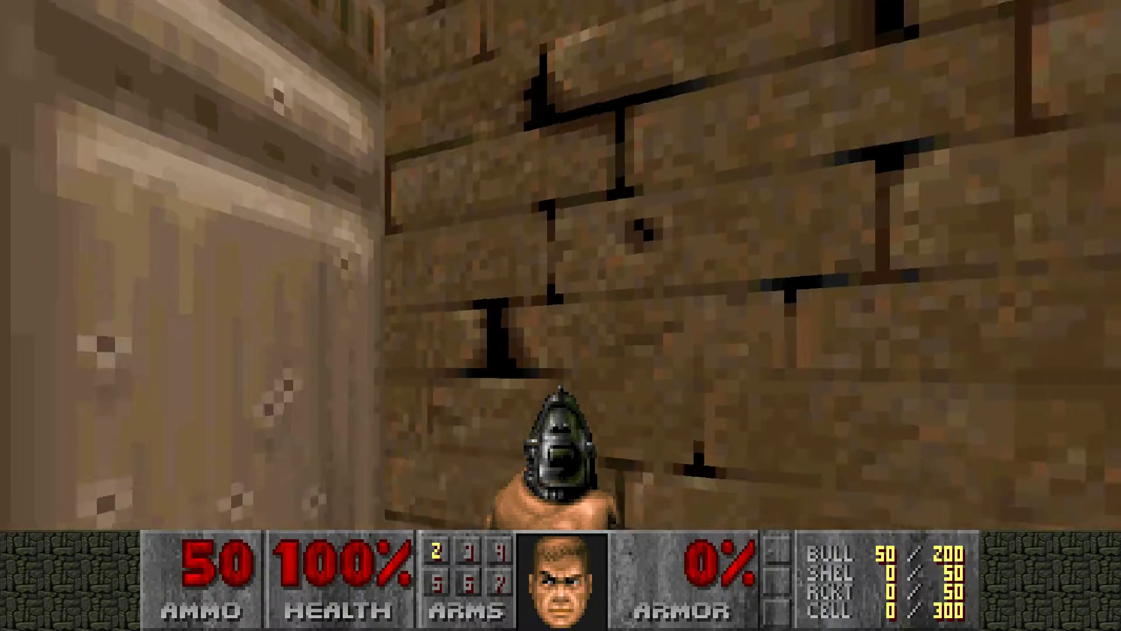
key("w")
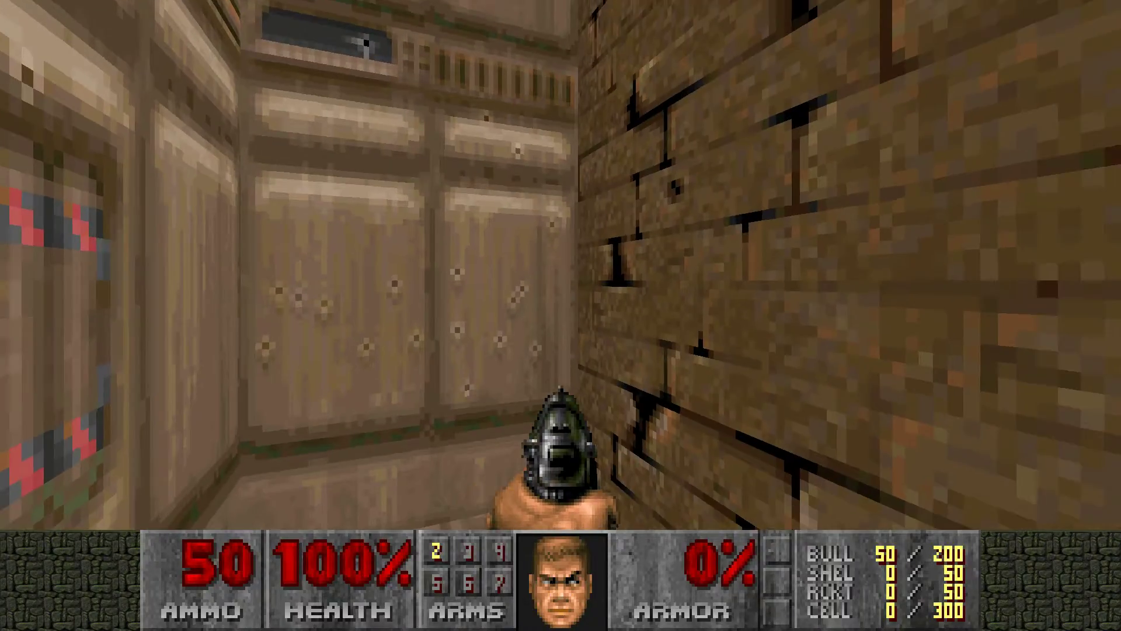
key("Escape")
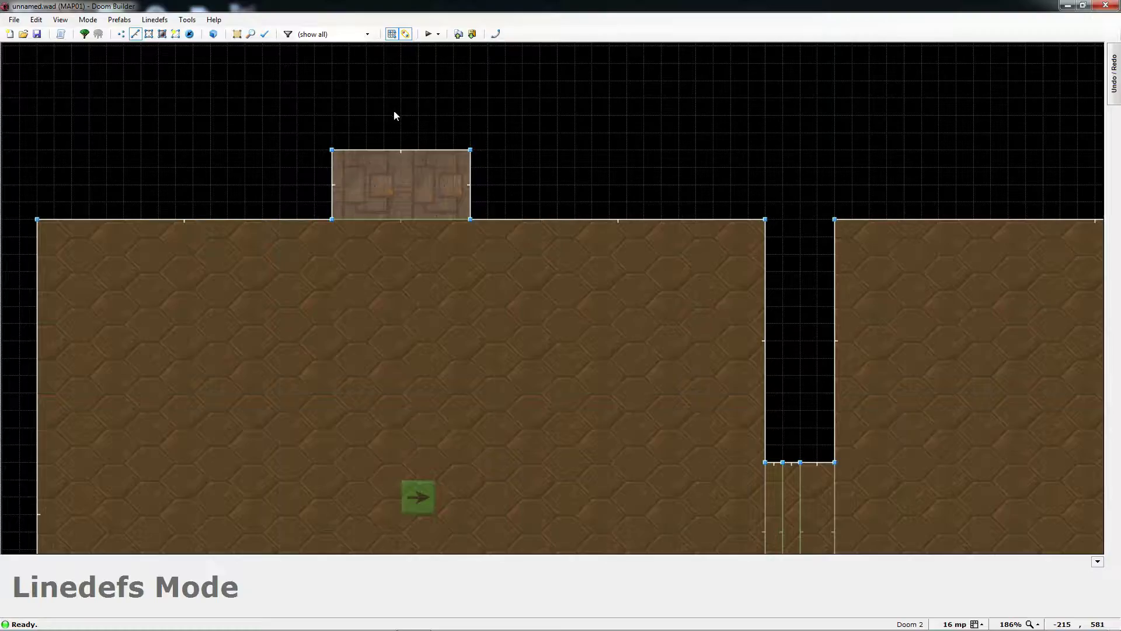
Step: Insert two vertices 32 units apart around the middle of the raised sector's rear wall, and check the linedef between them
scroll(394, 116, "up", 3)
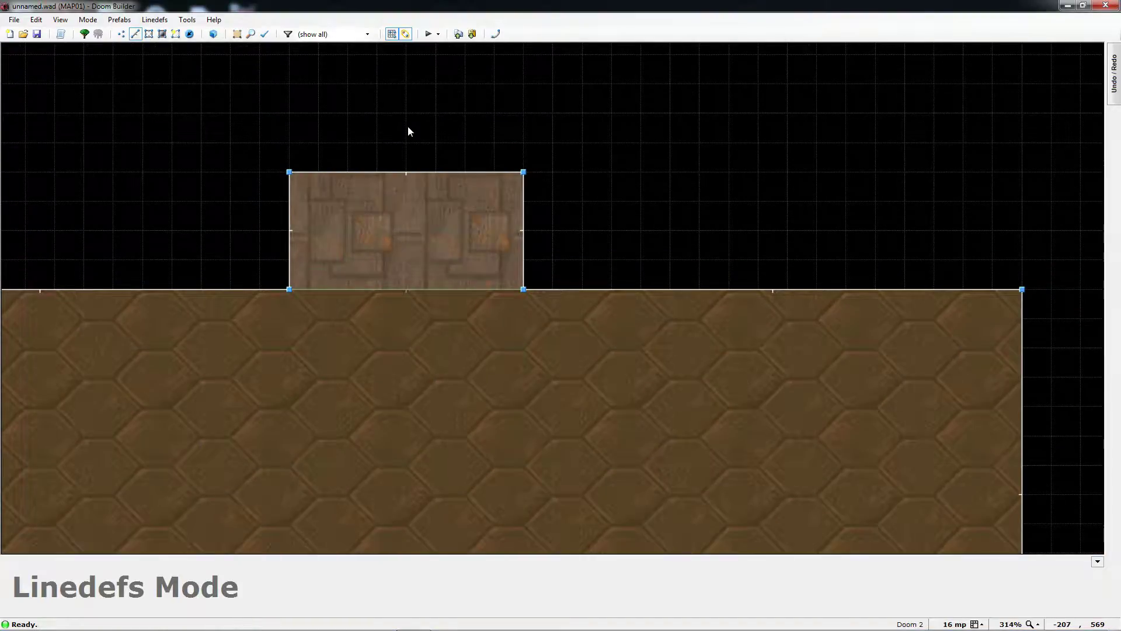
scroll(408, 133, "up", 1)
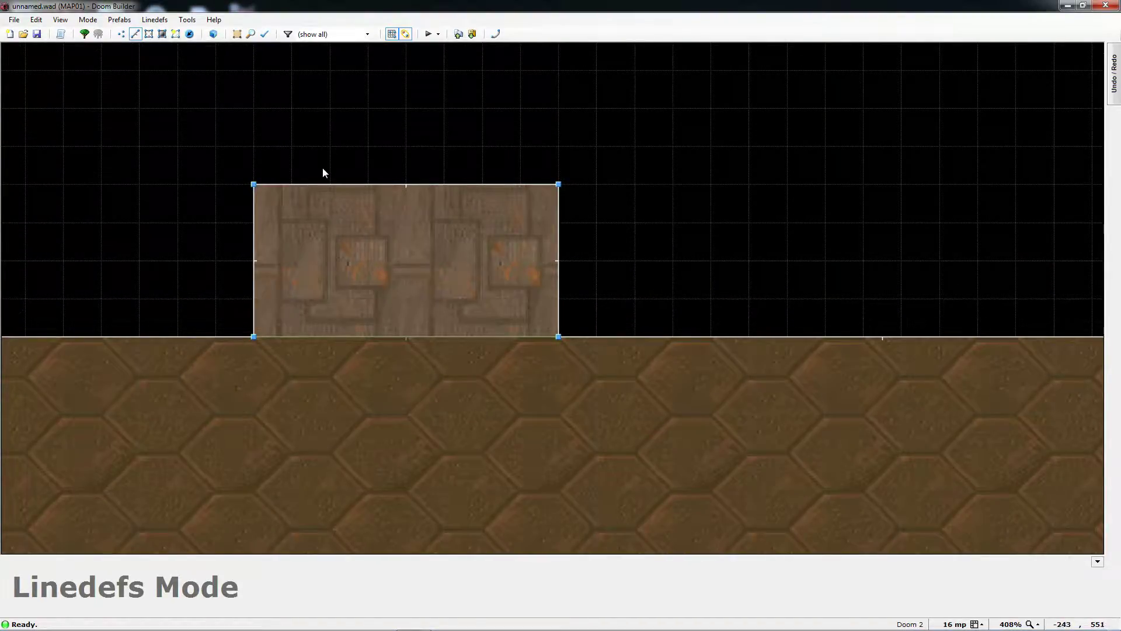
scroll(380, 170, "up", 1)
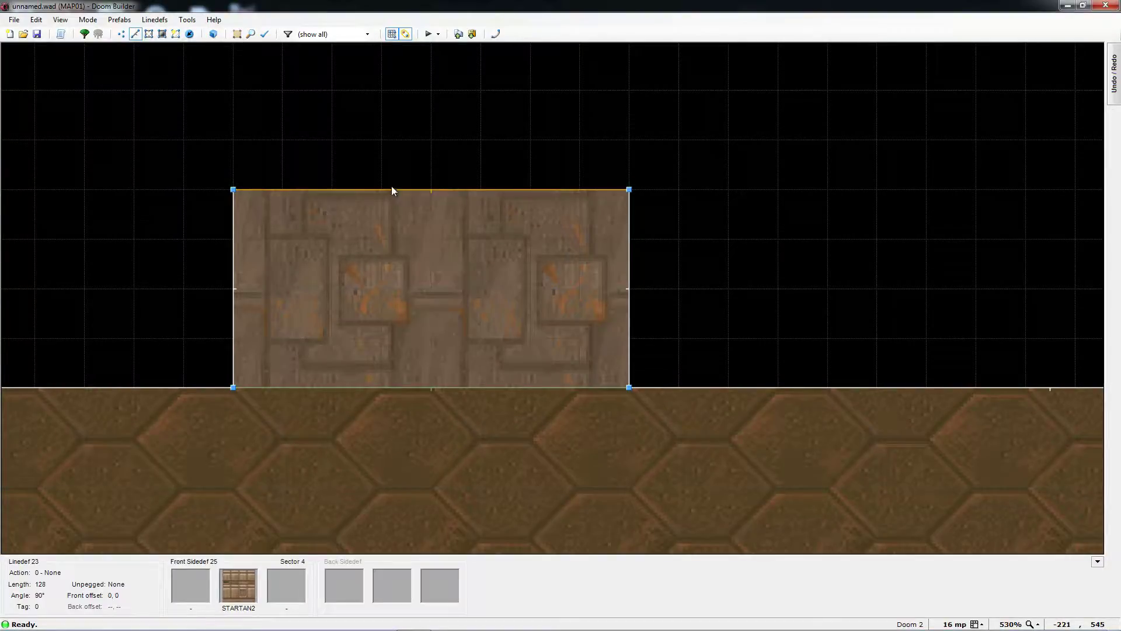
key("v")
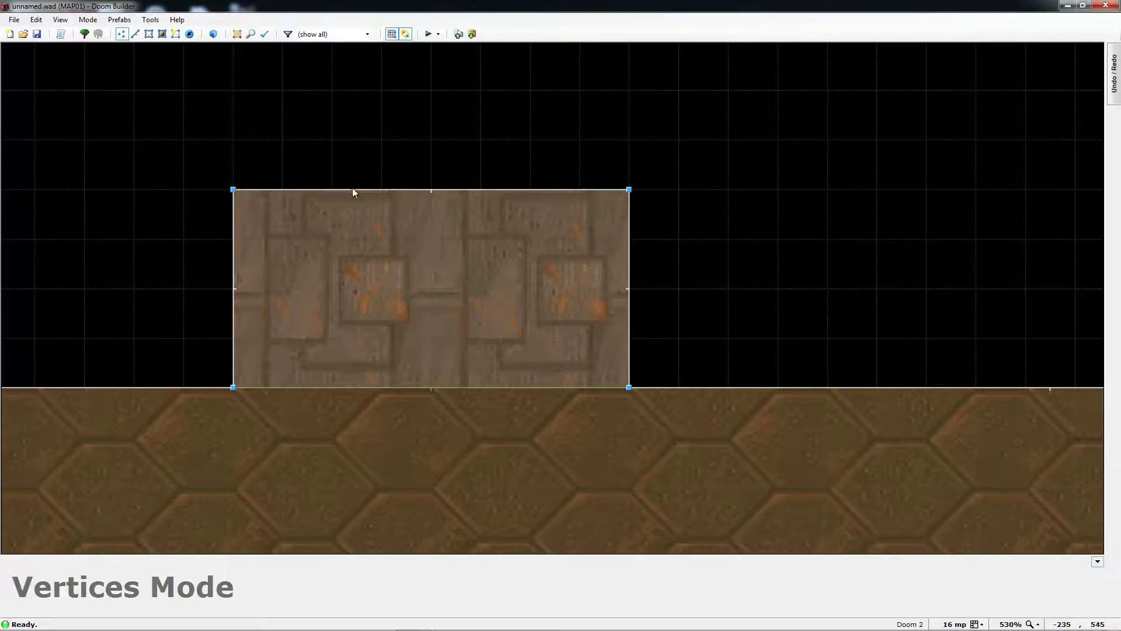
key("Insert")
key("Insert")
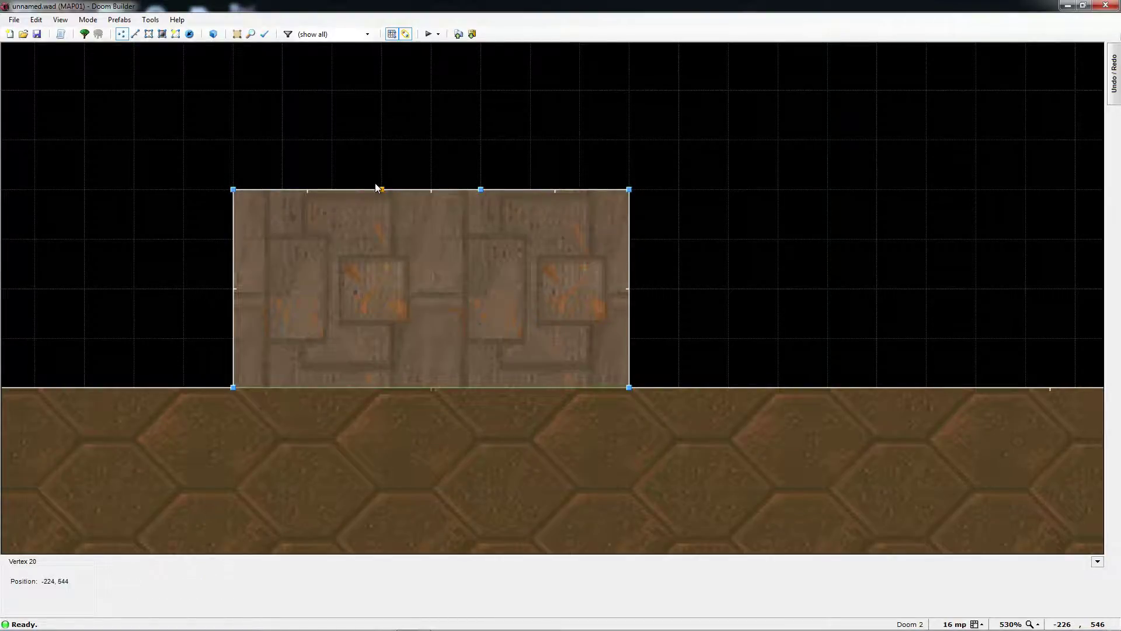
key("l")
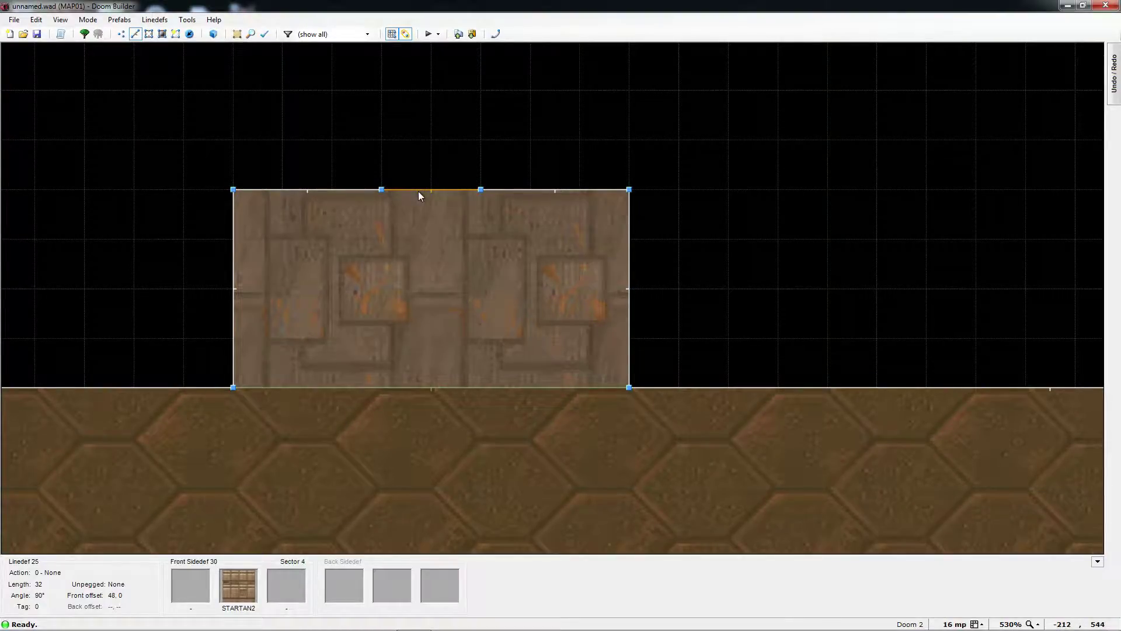
Step: Move the two new vertices outward by 16 units each so the rear wall's middle linedef is 64 units long
key("v")
left_click_drag(382, 190, 332, 190)
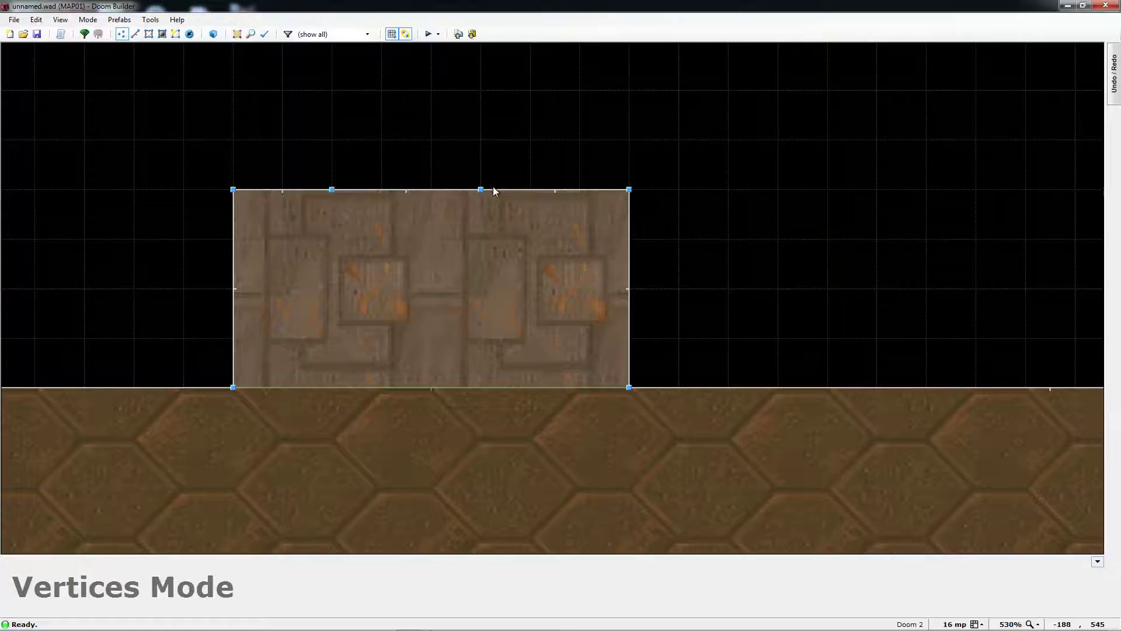
left_click_drag(508, 192, 557, 189)
key("l")
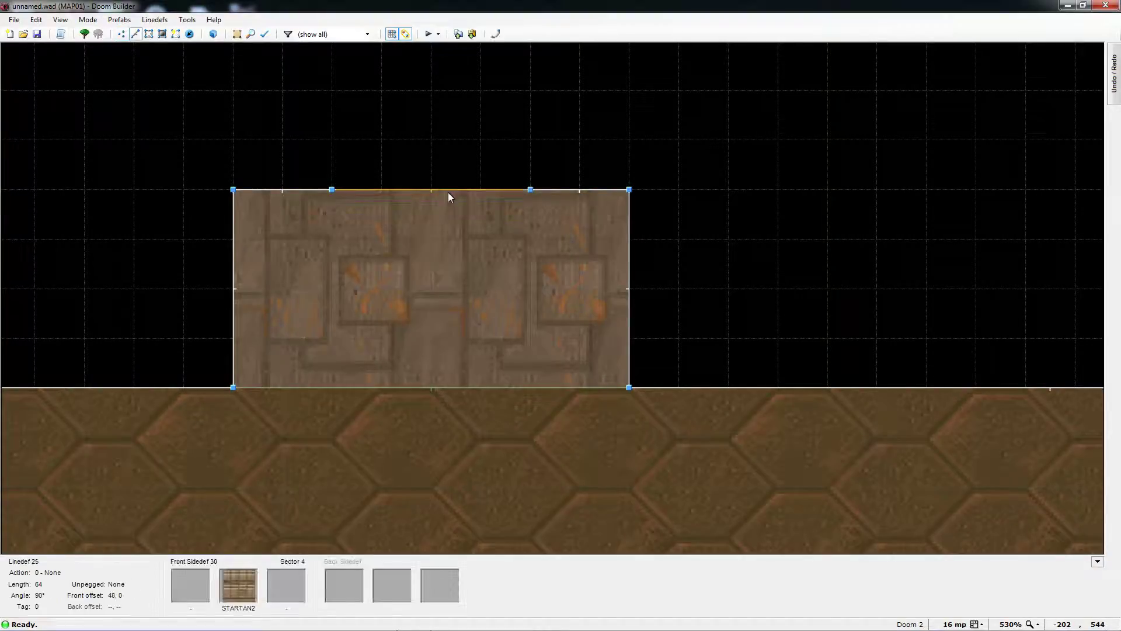
Step: Set the front middle texture of the lift alcove's 64-unit rear linedef to the switch texture SW2STON6
right_click(440, 199)
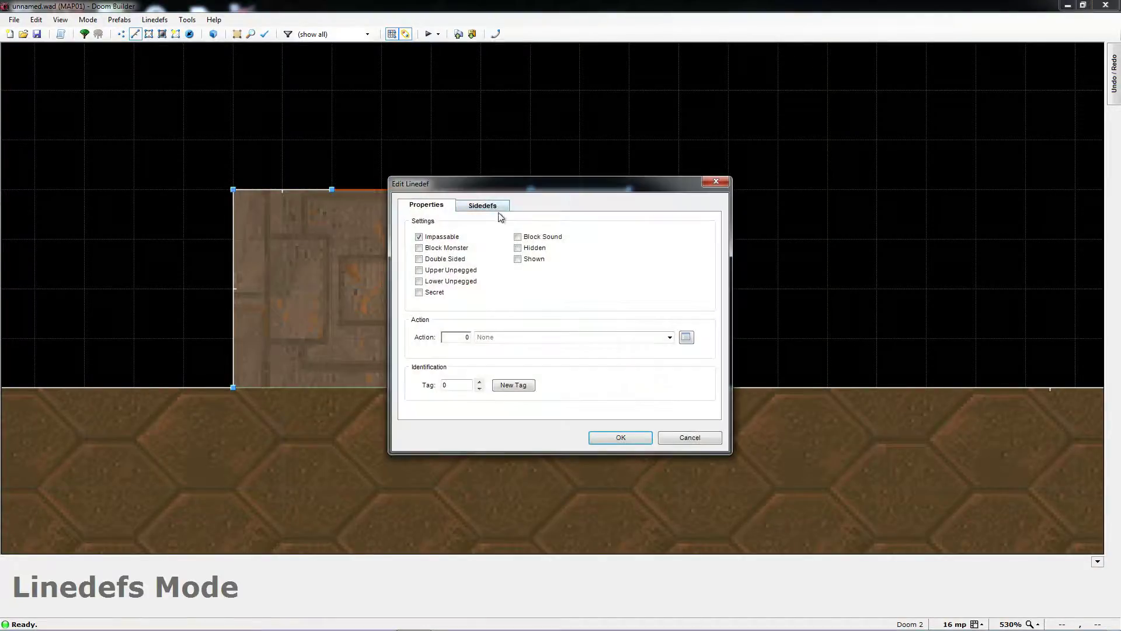
left_click(482, 204)
left_click(628, 270)
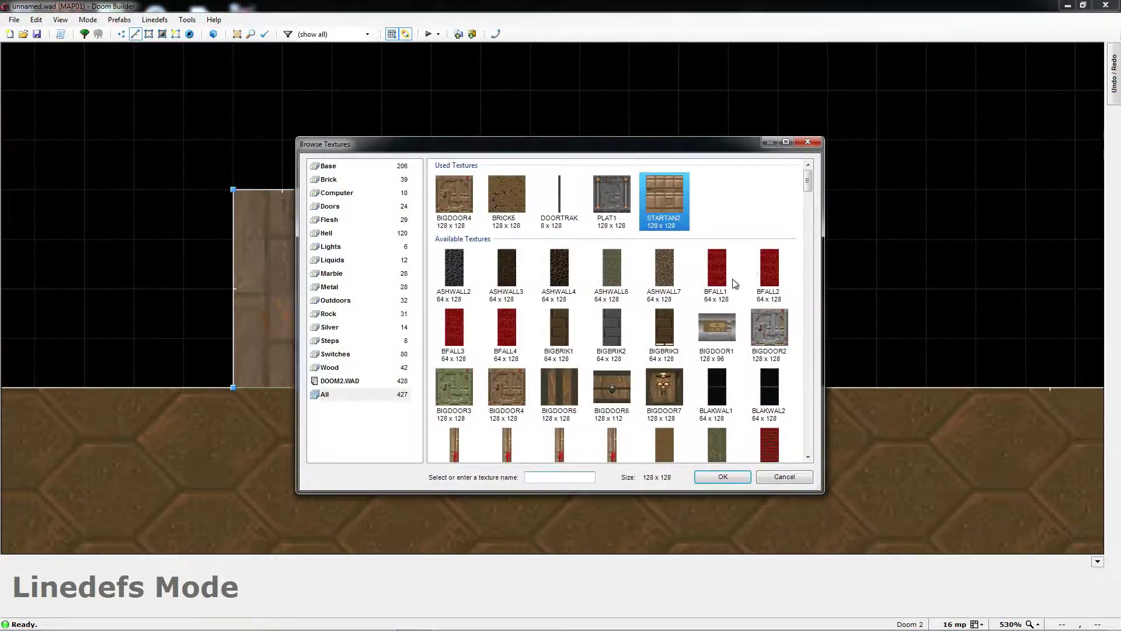
left_click_drag(808, 186, 797, 324)
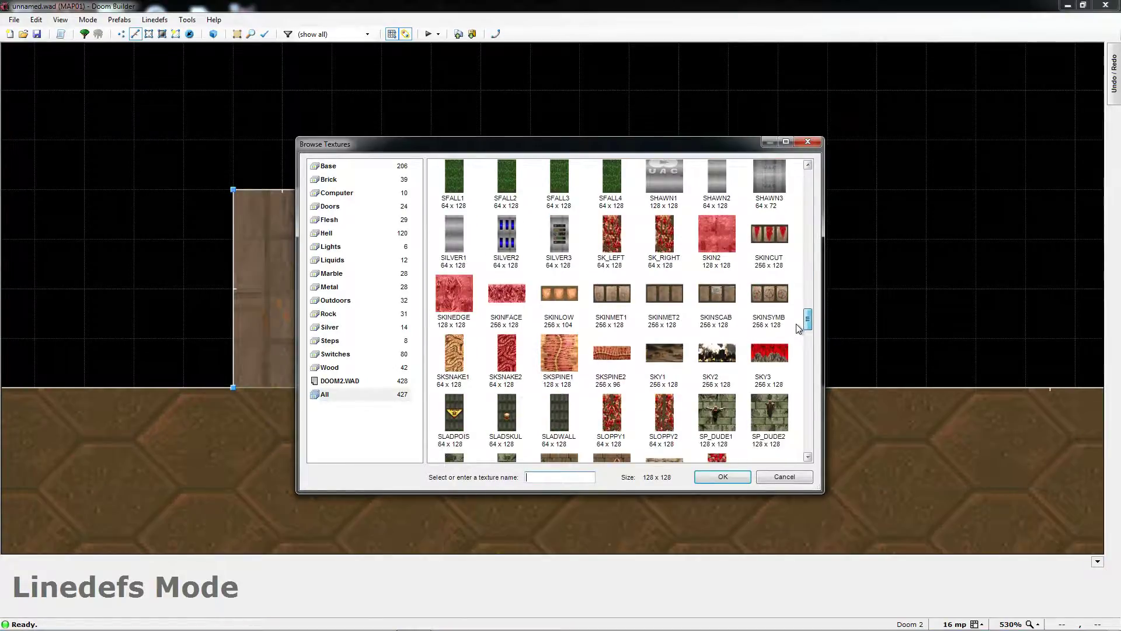
left_click(341, 354)
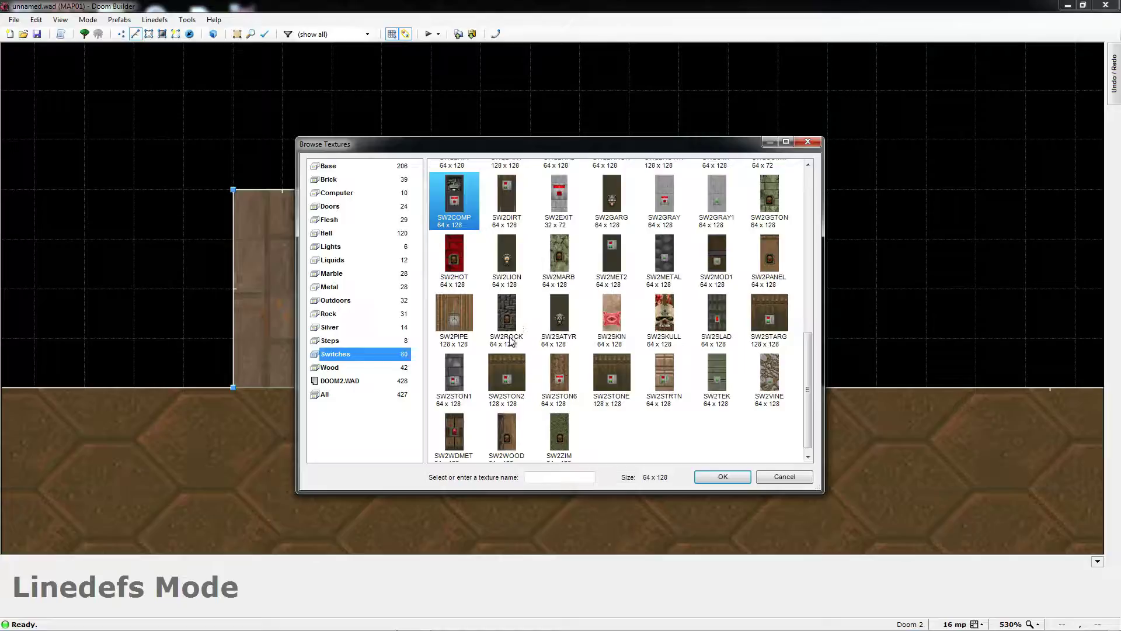
left_click(561, 395)
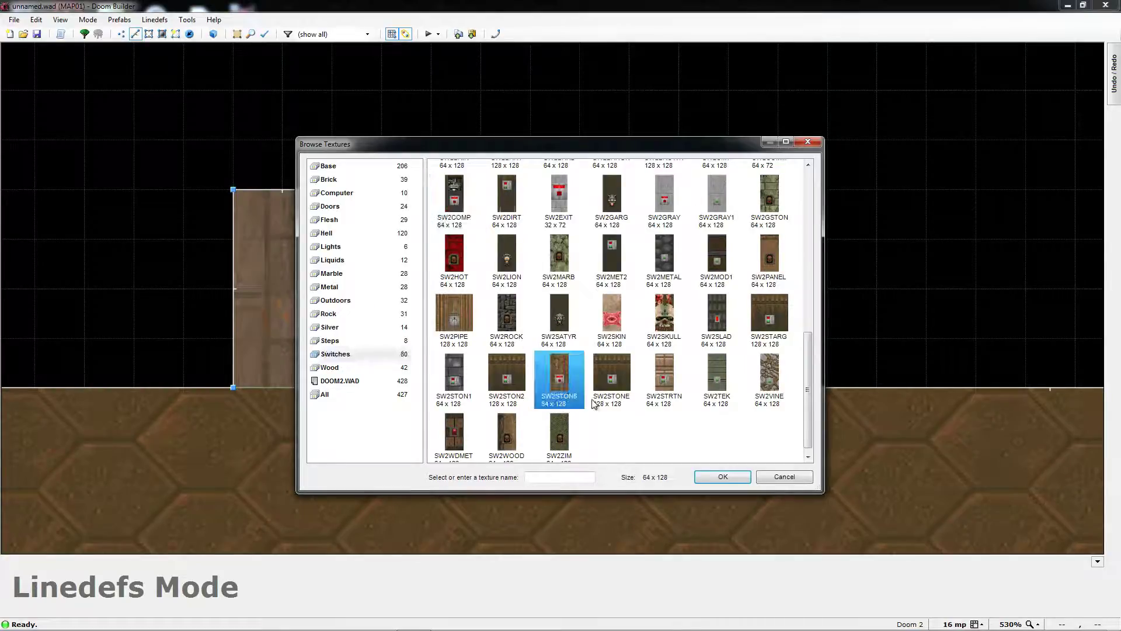
left_click(732, 477)
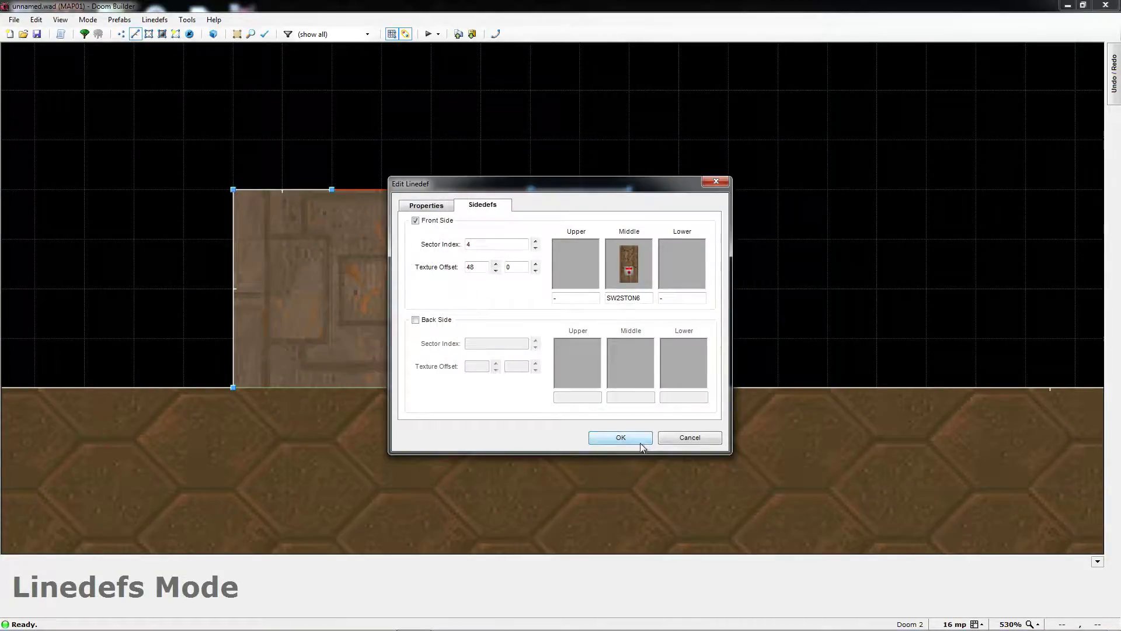
left_click(633, 441)
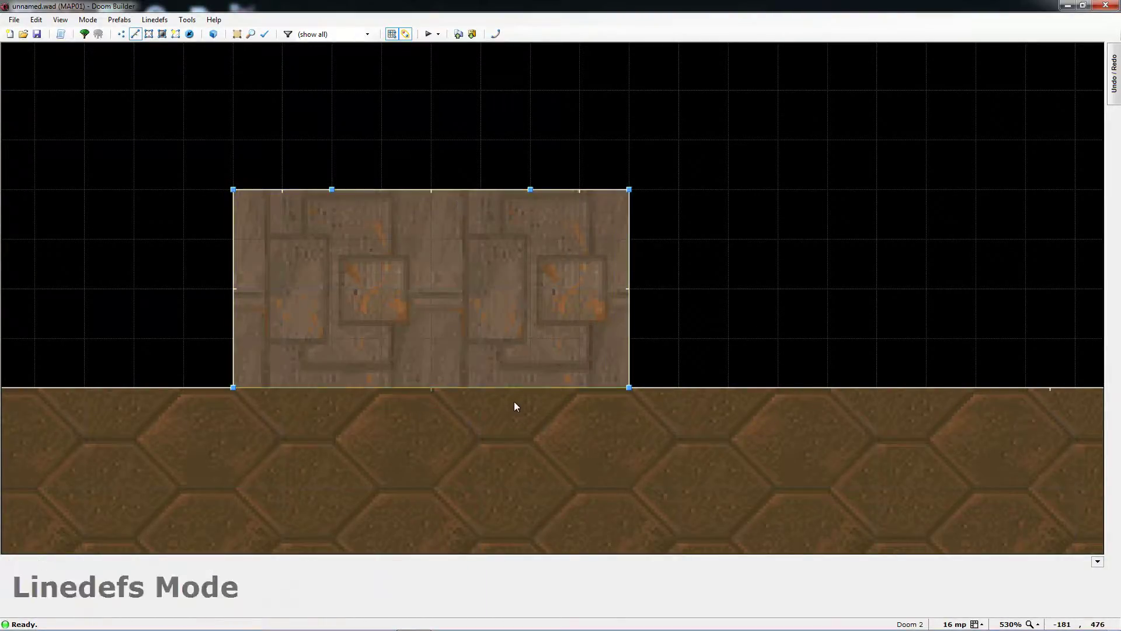
Step: Assign the action SR Lift Lower Wait Raise (62) with tag 1 to the alcove's switch-textured rear linedef
right_click(422, 189)
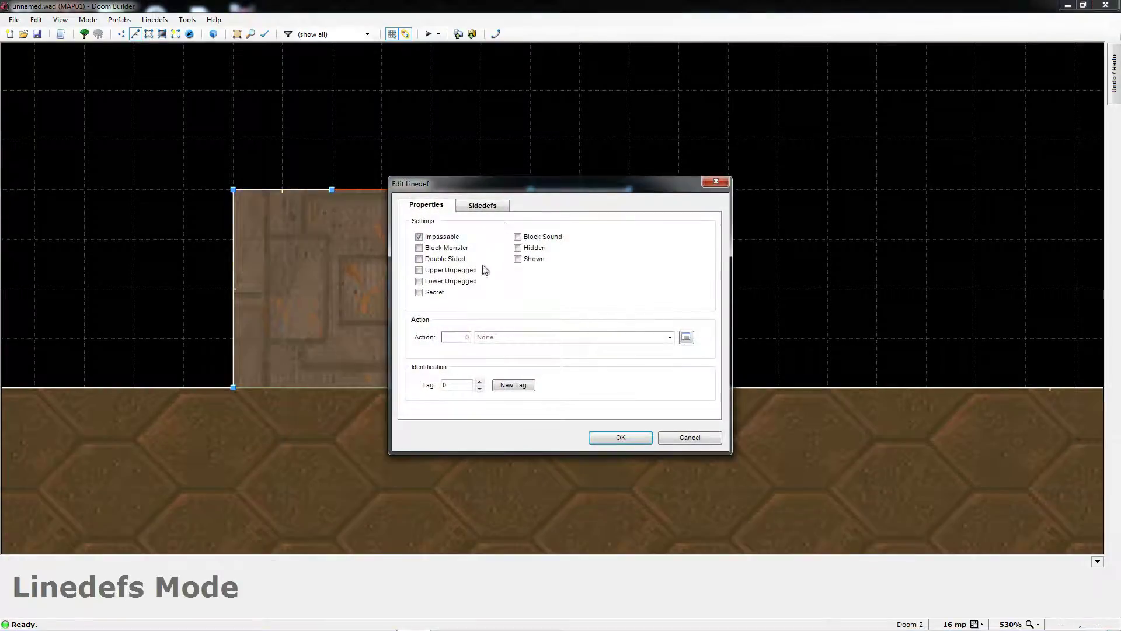
left_click_drag(506, 186, 639, 182)
left_click(820, 332)
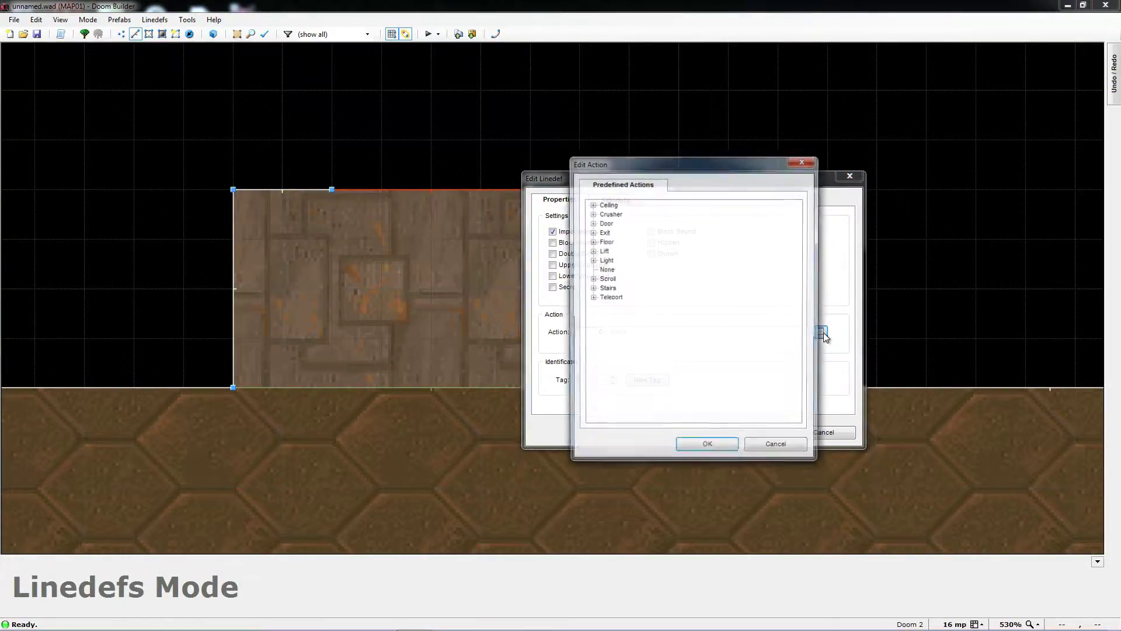
left_click(592, 250)
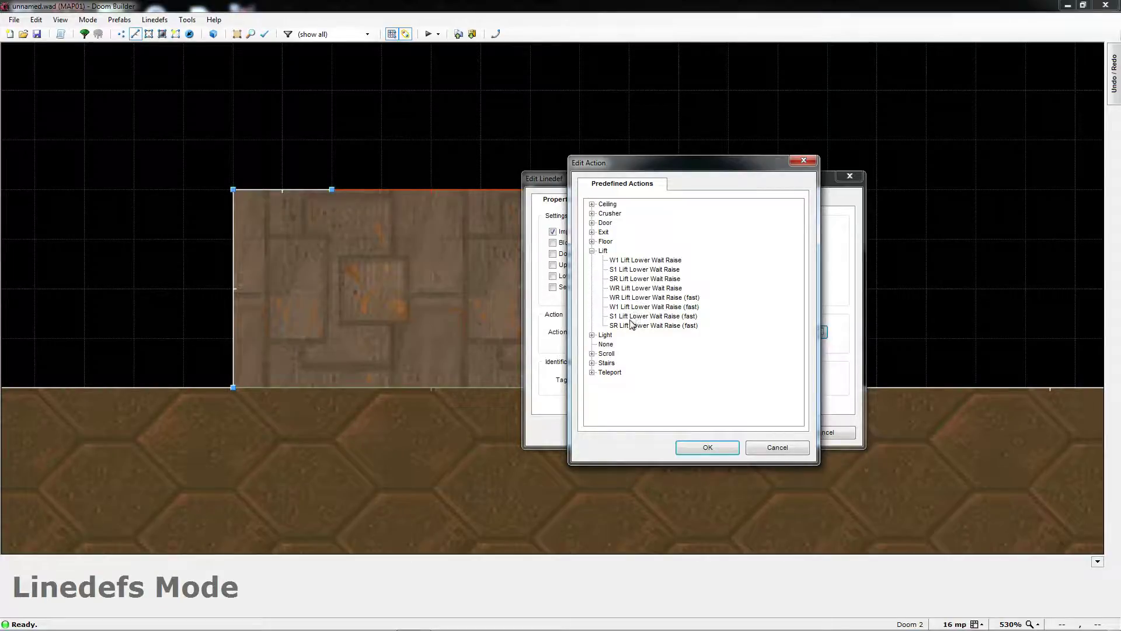
left_click(633, 279)
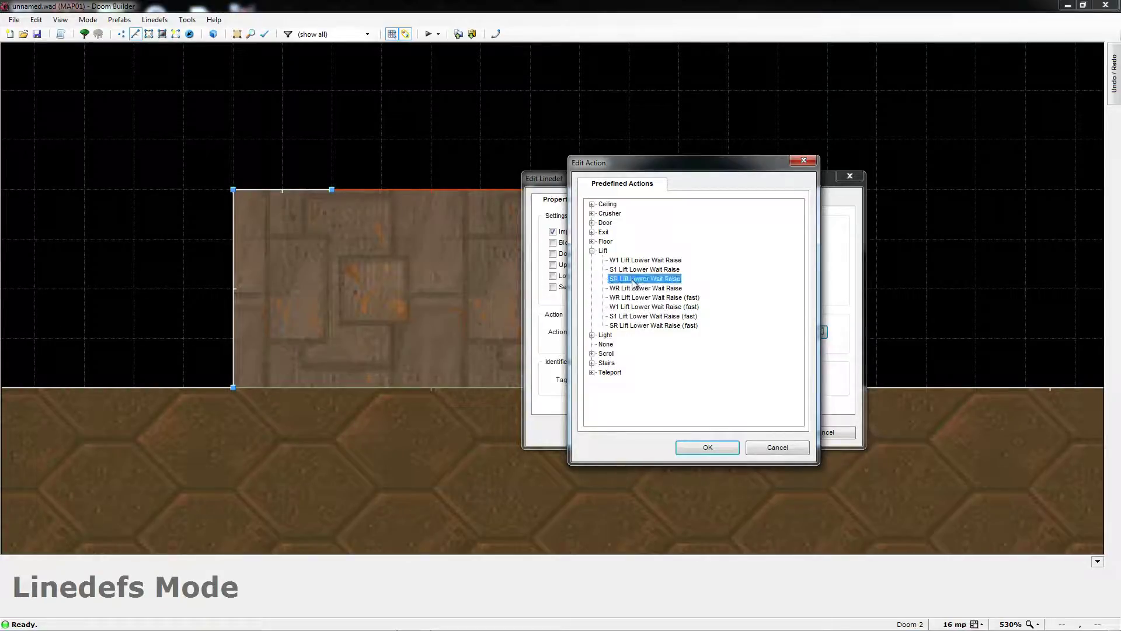
left_click(707, 447)
left_click(593, 380)
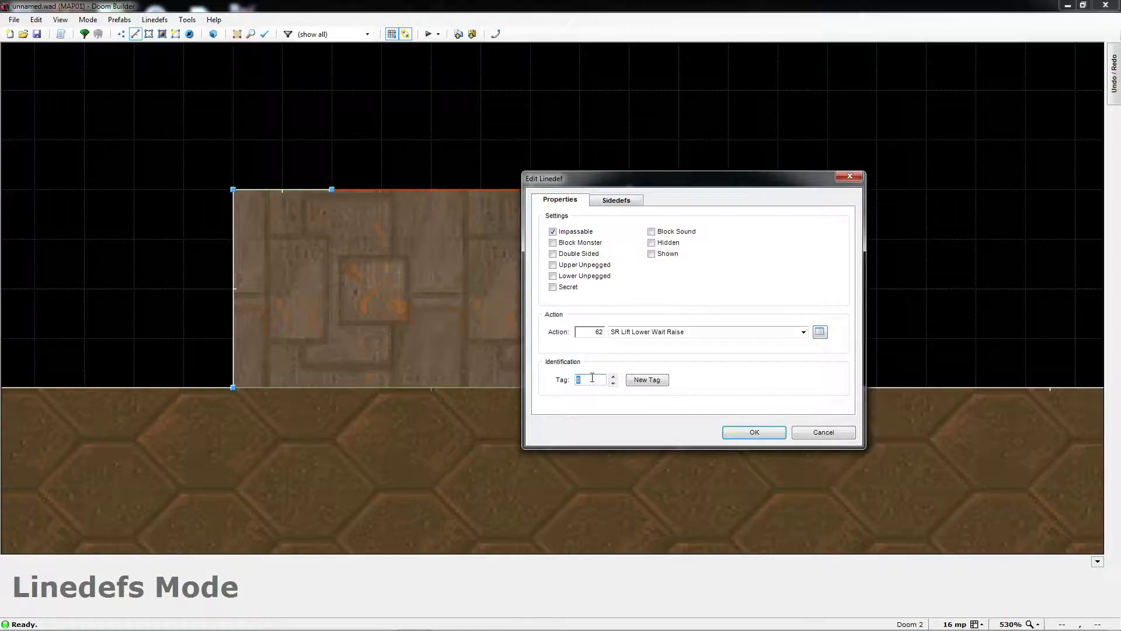
left_click(752, 431)
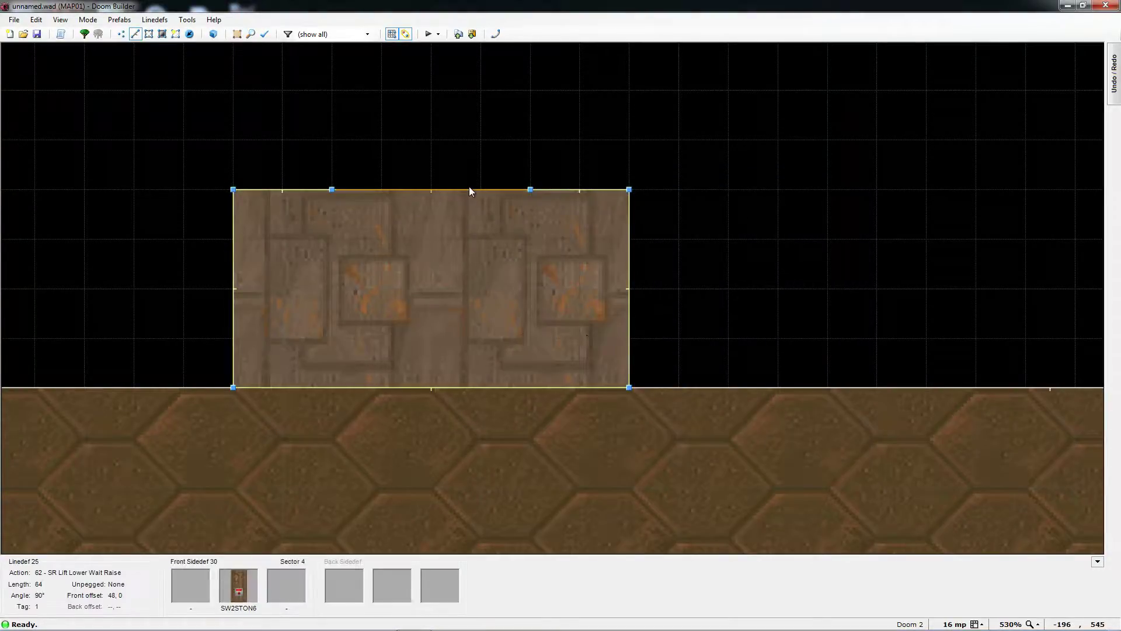
Step: Draw a 64 by 64 unit square sector in the larger room, southeast of the player start
scroll(505, 219, "down", 5)
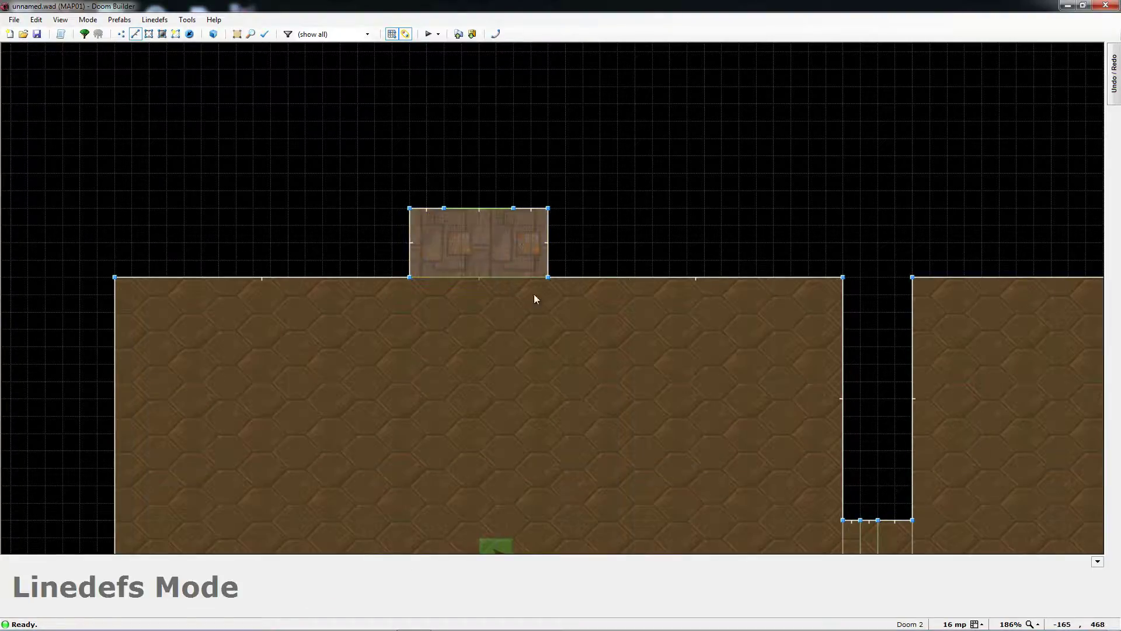
scroll(535, 299, "down", 4)
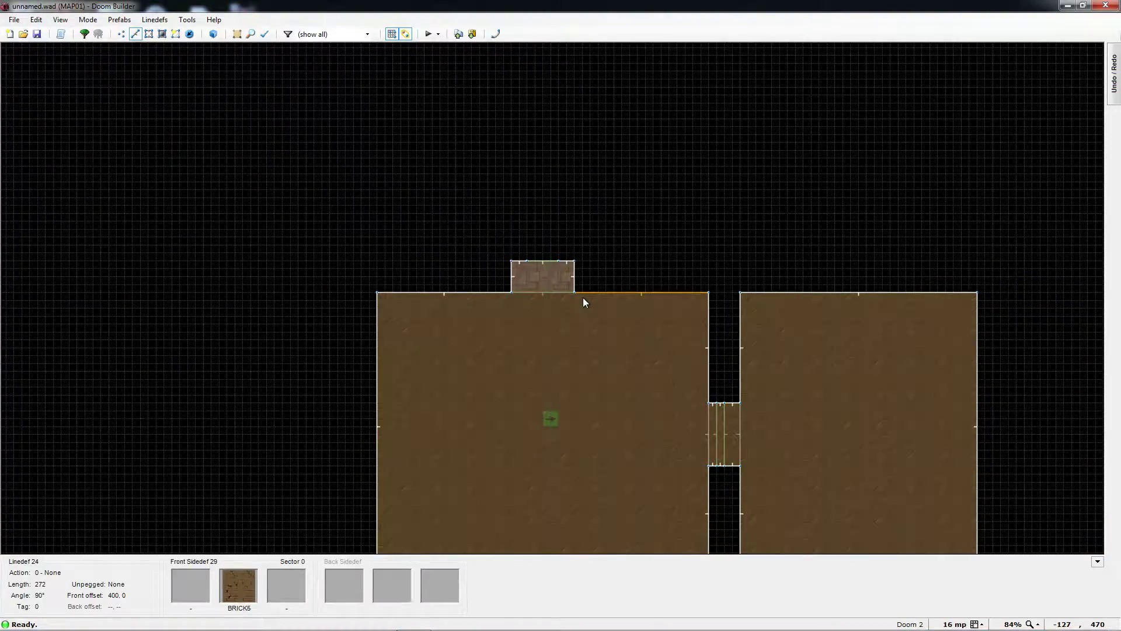
scroll(631, 350, "down", 1)
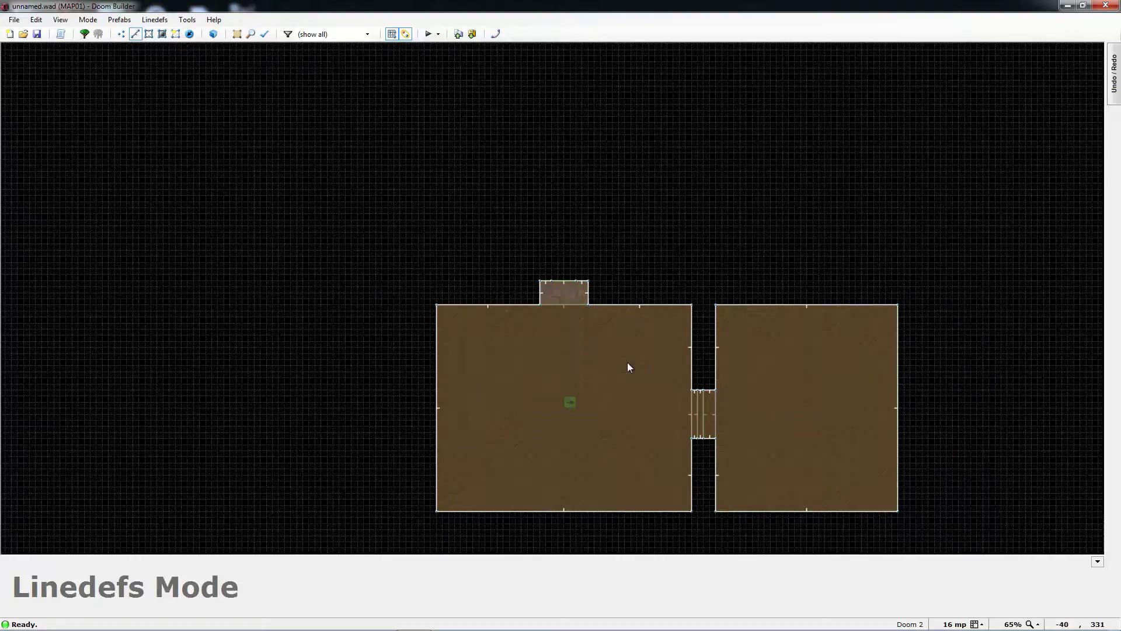
scroll(621, 378, "up", 1)
scroll(621, 378, "up", 1)
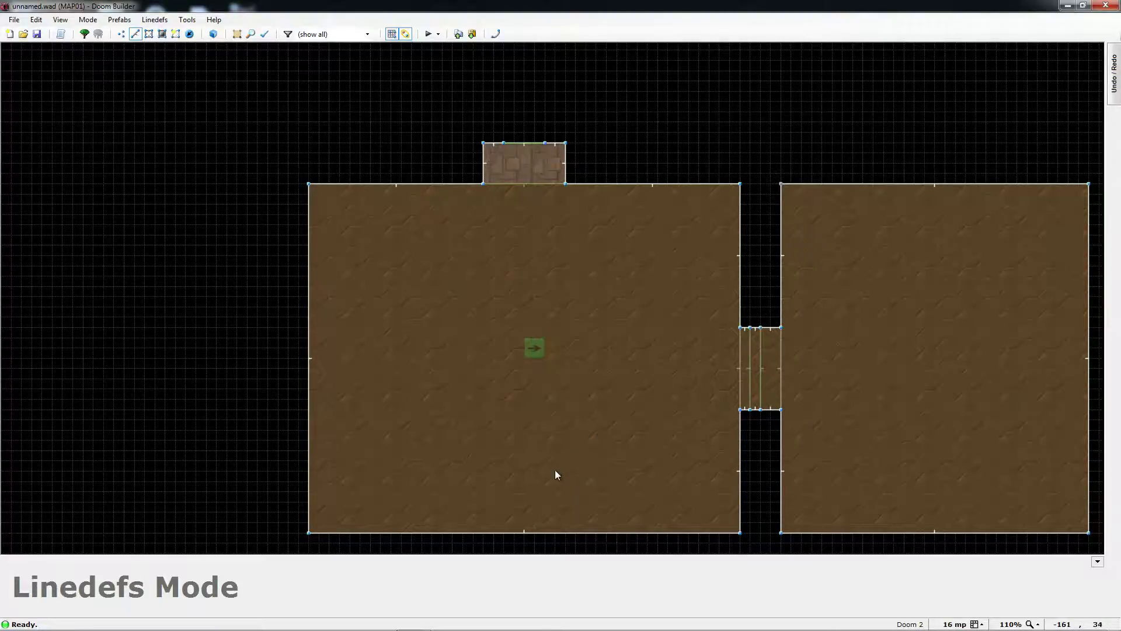
scroll(621, 436, "up", 1)
scroll(613, 453, "down", 1)
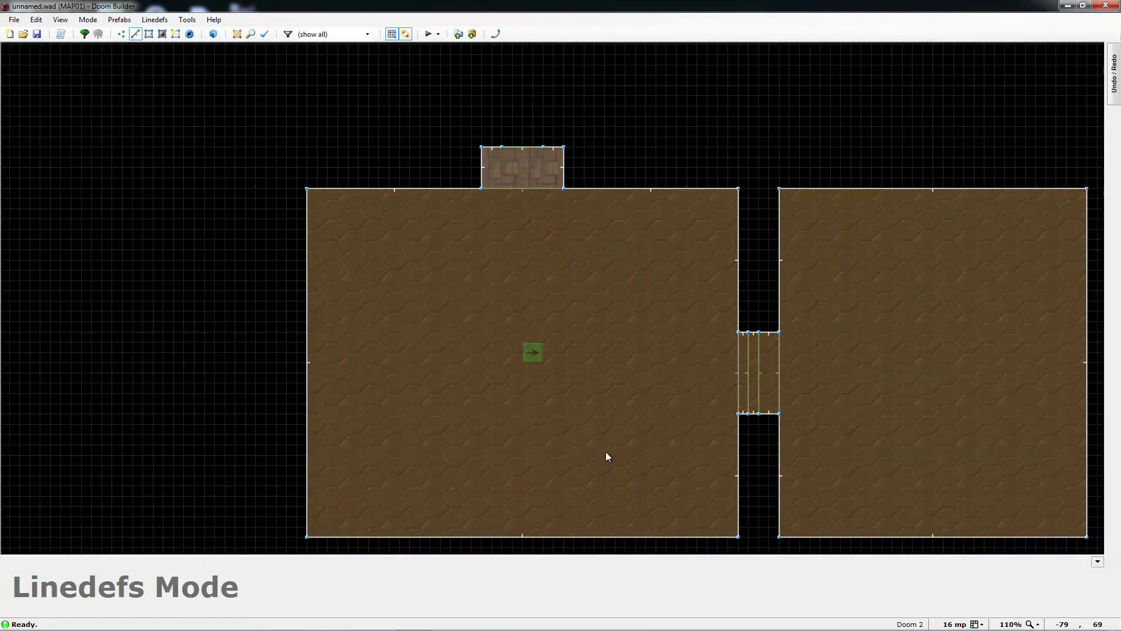
scroll(607, 456, "up", 1)
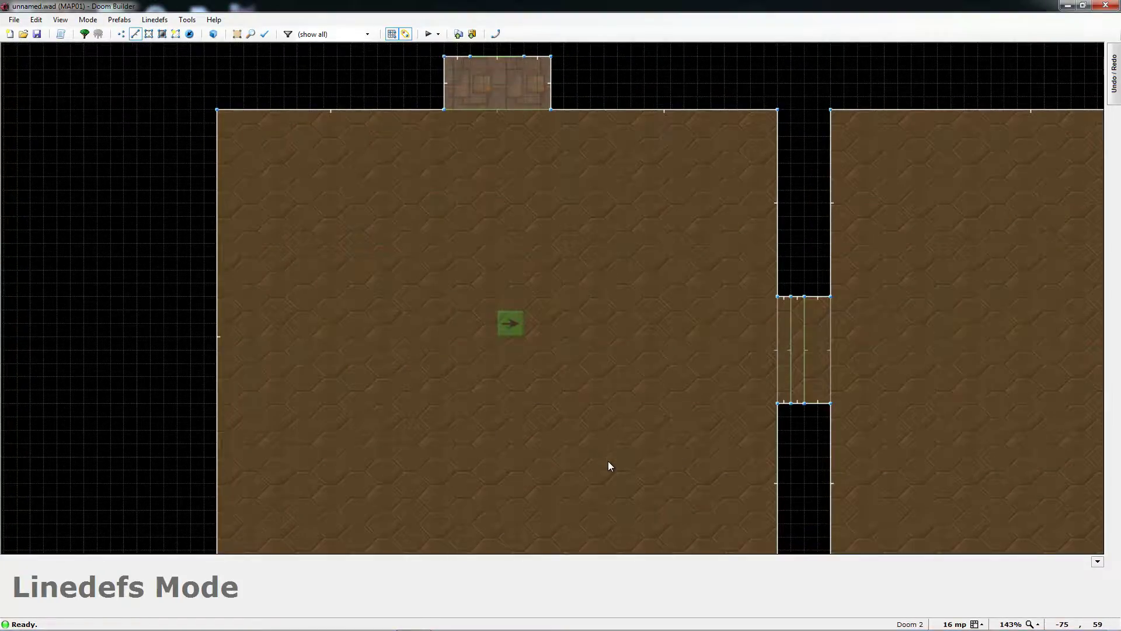
key("Down")
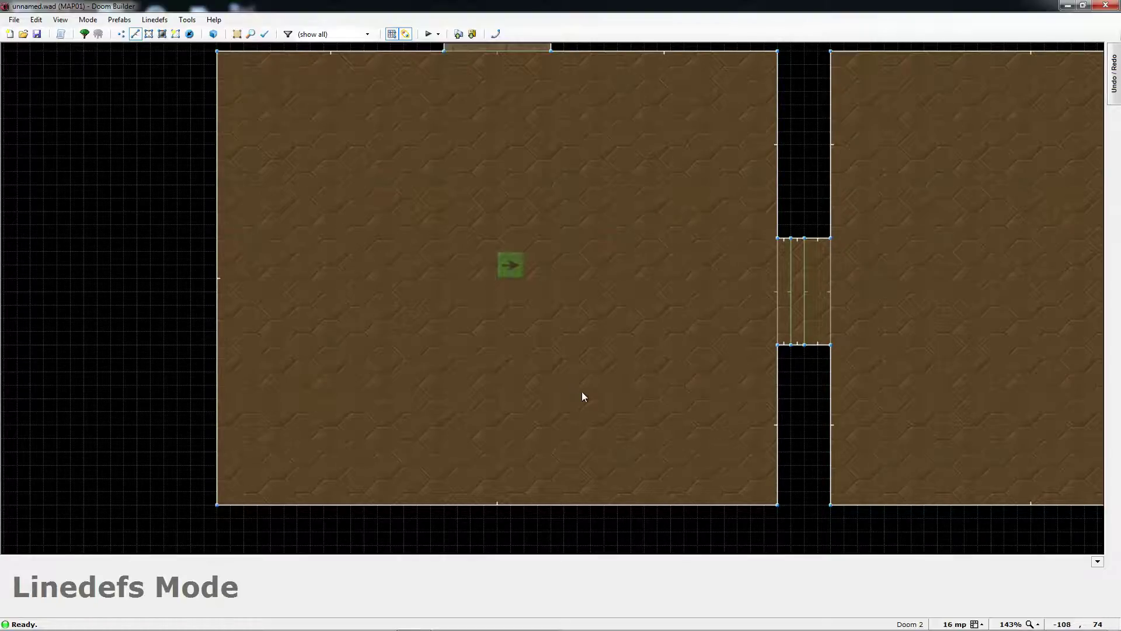
key("d")
left_click(578, 372)
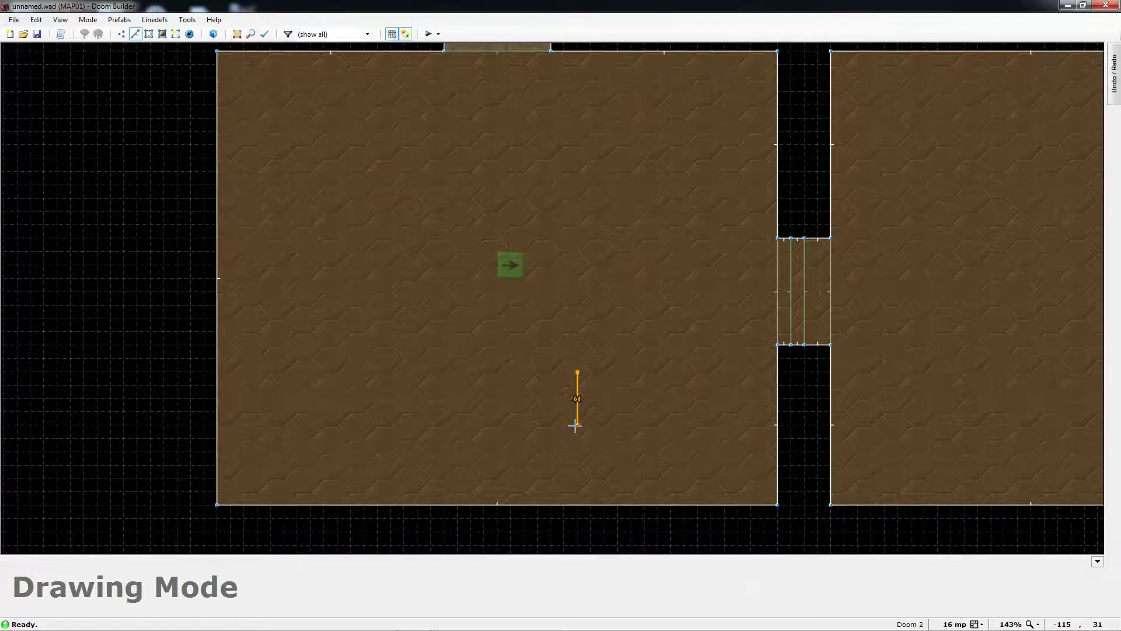
left_click(577, 425)
left_click(632, 425)
left_click(632, 372)
left_click(578, 372)
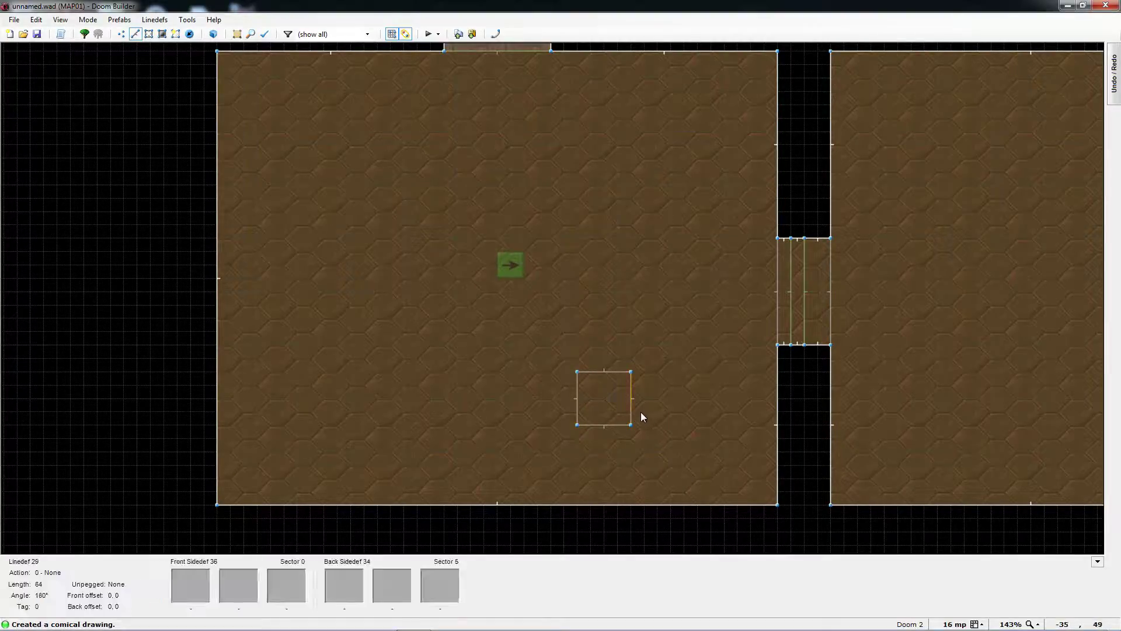
Step: Set the new square sector's floor height to 65 in Sectors Mode
key("s")
left_click(608, 400)
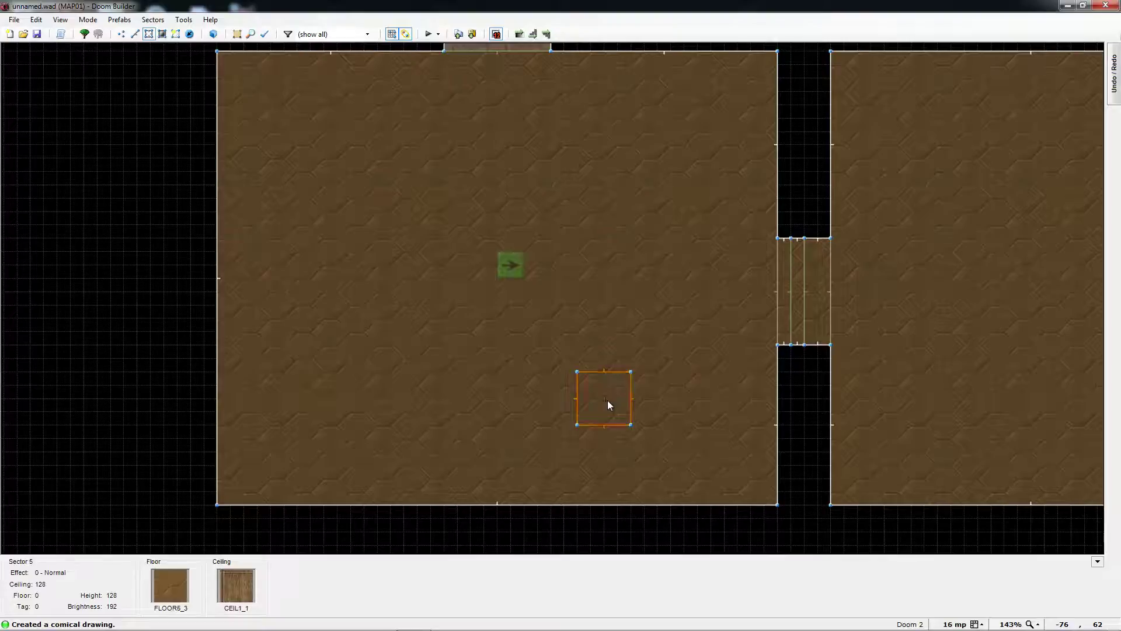
right_click(608, 401)
left_click_drag(572, 183, 610, 182)
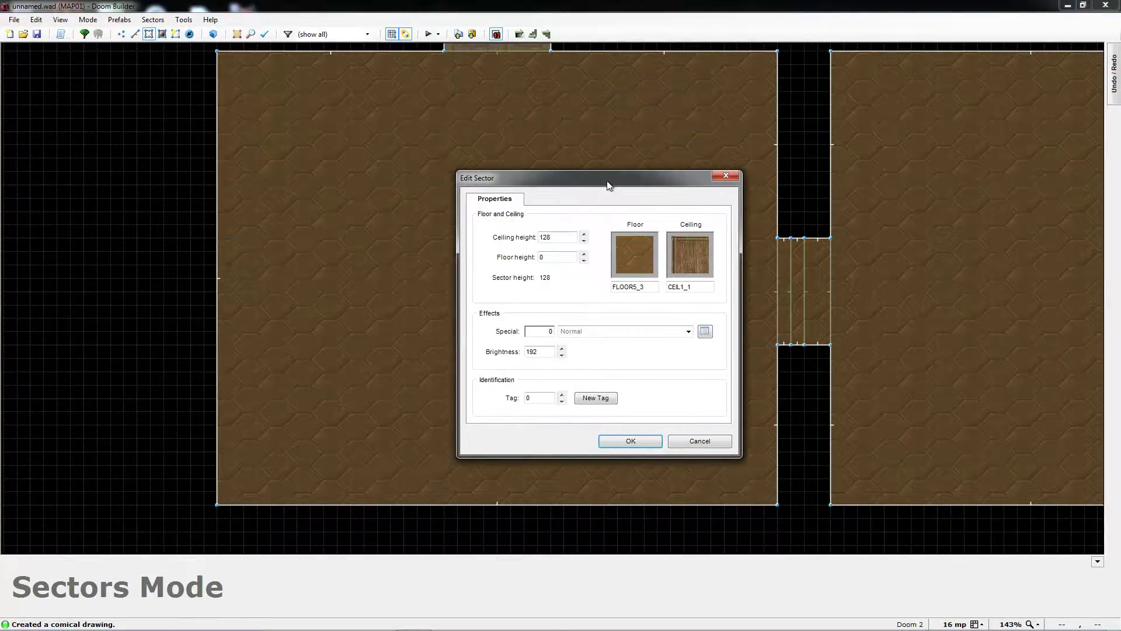
double_click(564, 256)
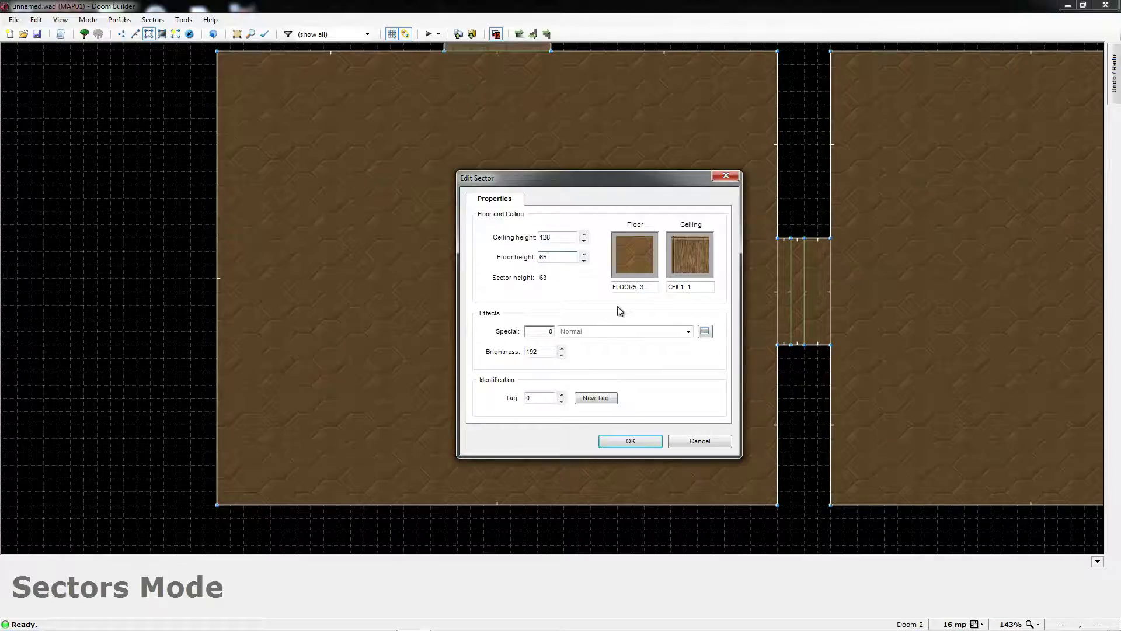
left_click(630, 441)
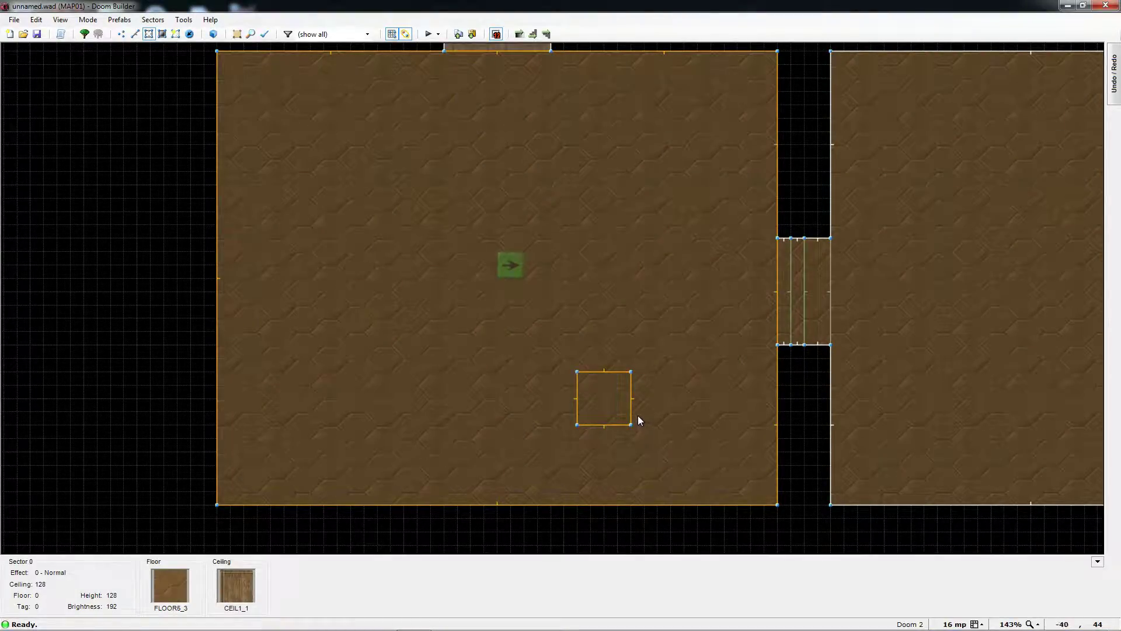
Step: In Linedefs Mode, set the front lower texture of all four linedefs of the square sector to ASHWALL3
key("l")
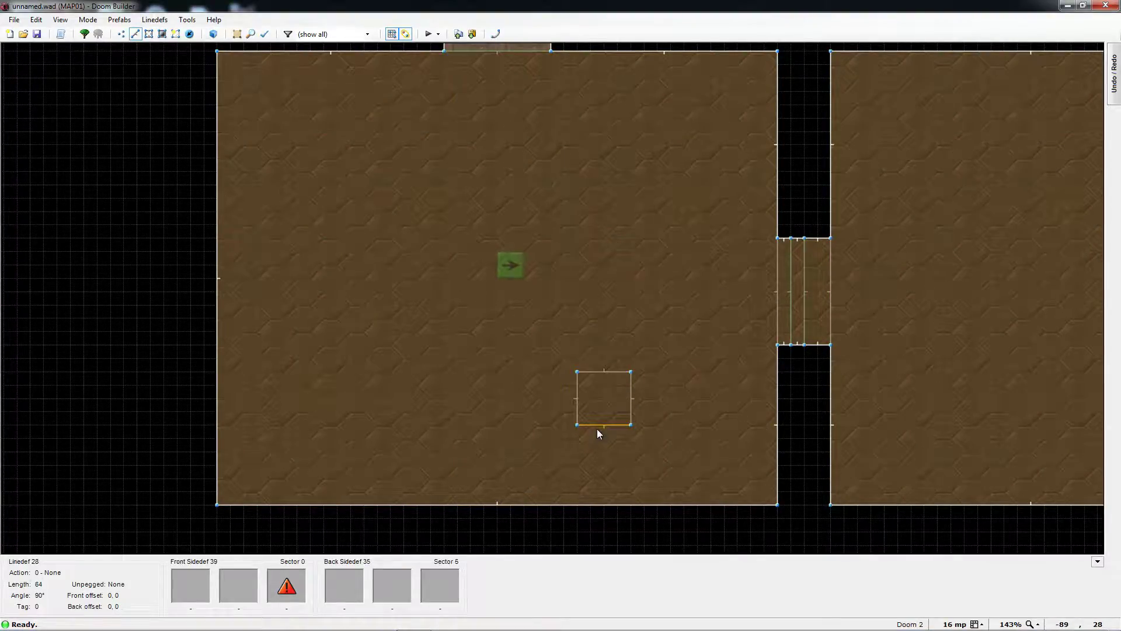
left_click(632, 412)
left_click(611, 372)
left_click(578, 388)
left_click(602, 425)
right_click(602, 426)
left_click(470, 204)
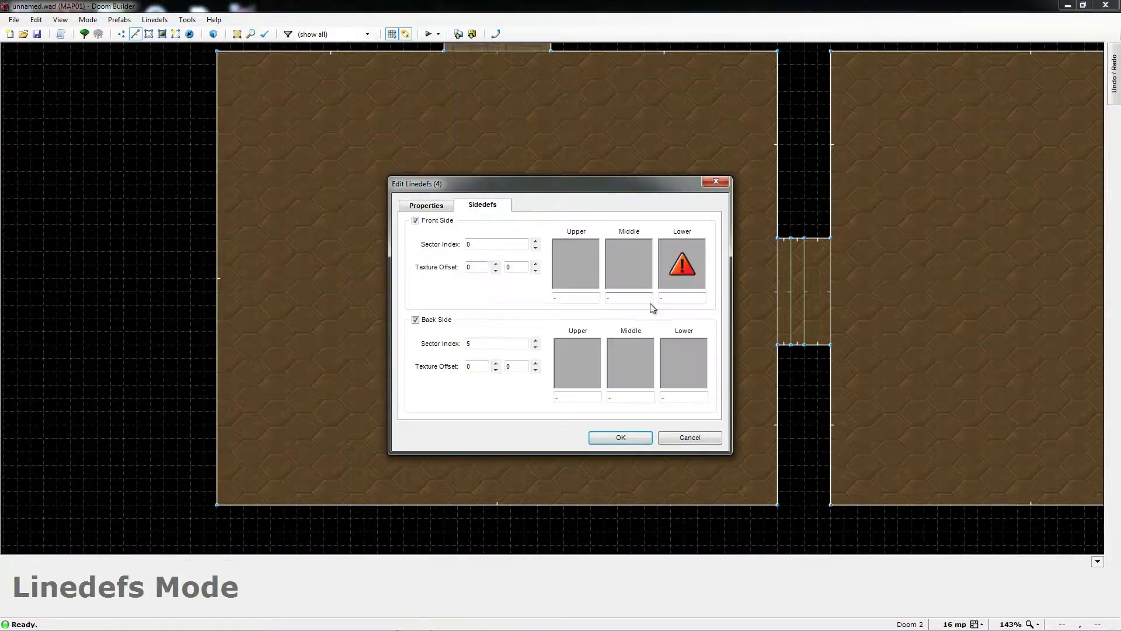
left_click(679, 292)
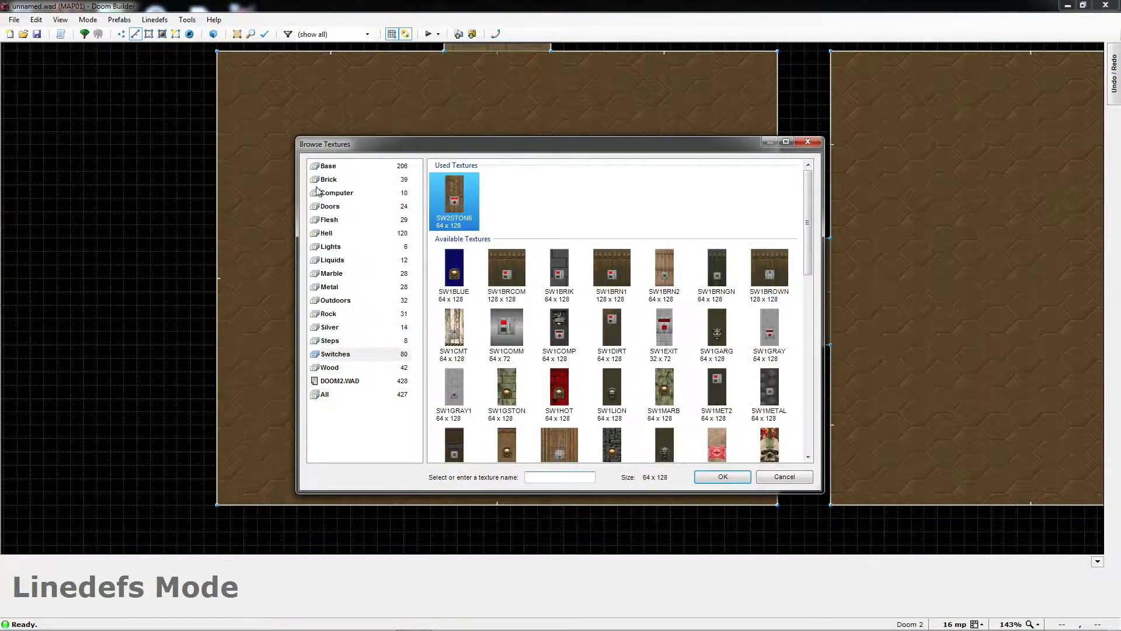
left_click(335, 396)
left_click(503, 282)
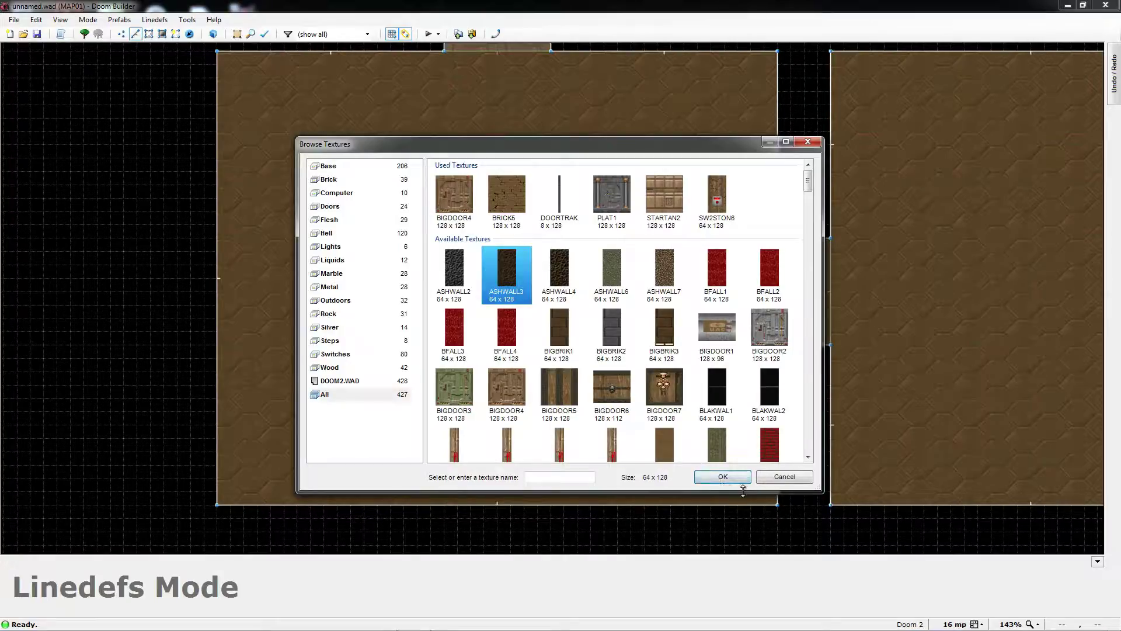
left_click(737, 479)
left_click(622, 436)
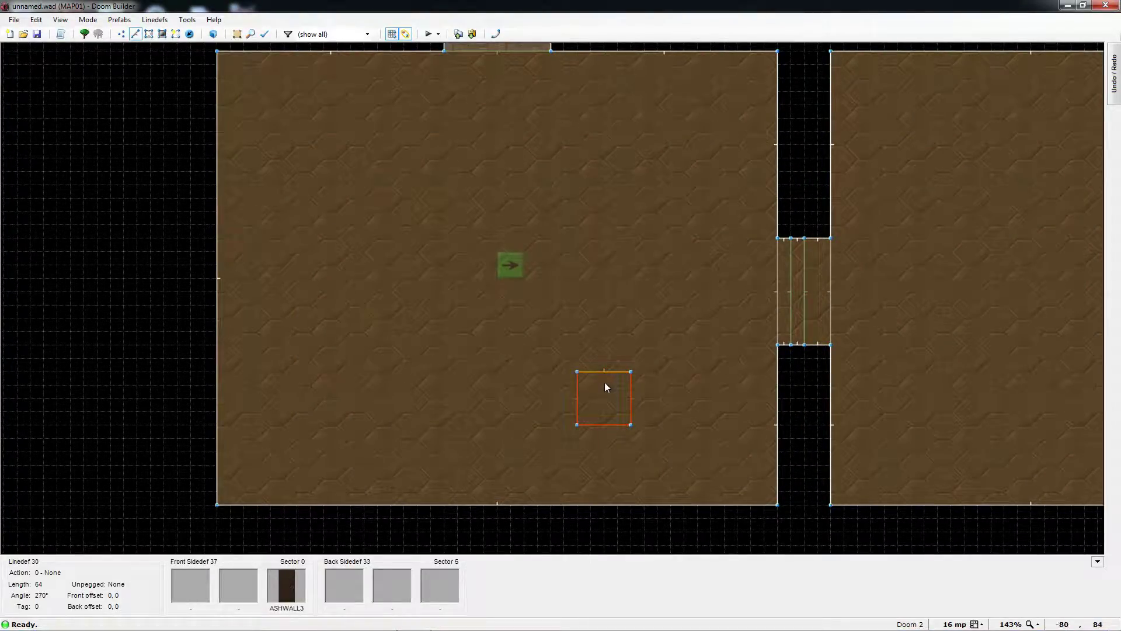
Step: Inspect the raised square block and its side textures in the 3D view, and return to the map
key("w")
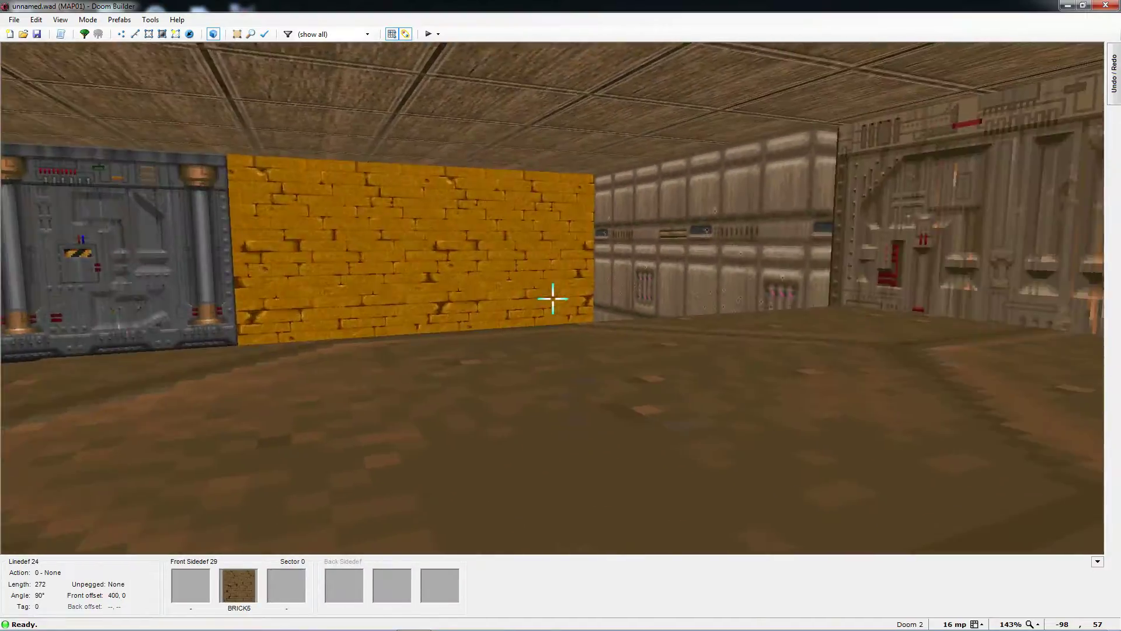
key("s")
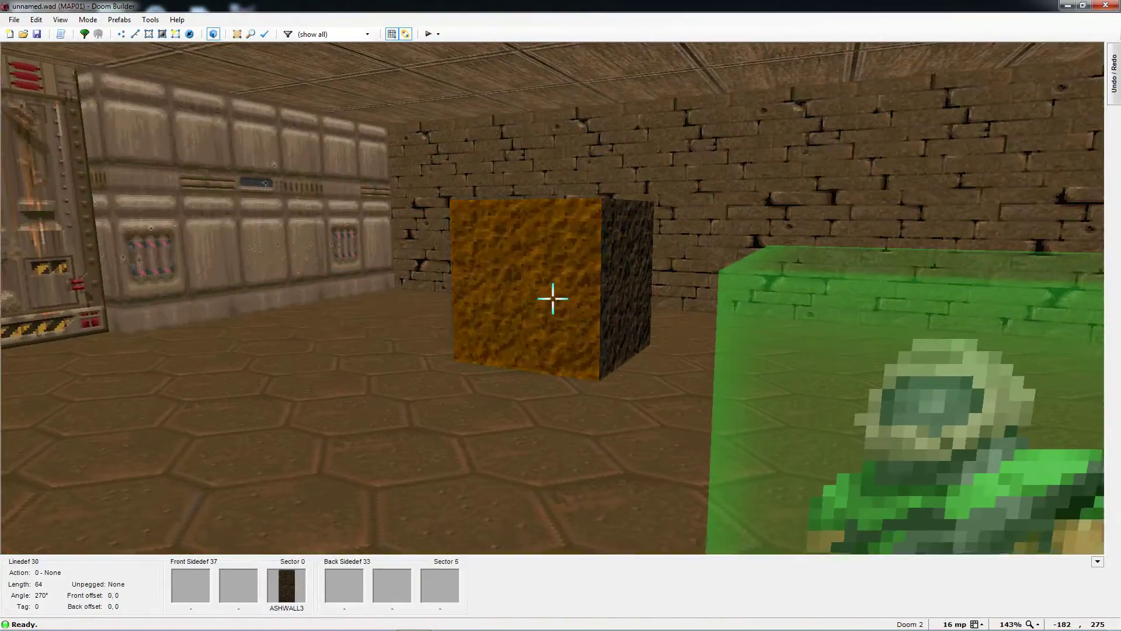
key("w")
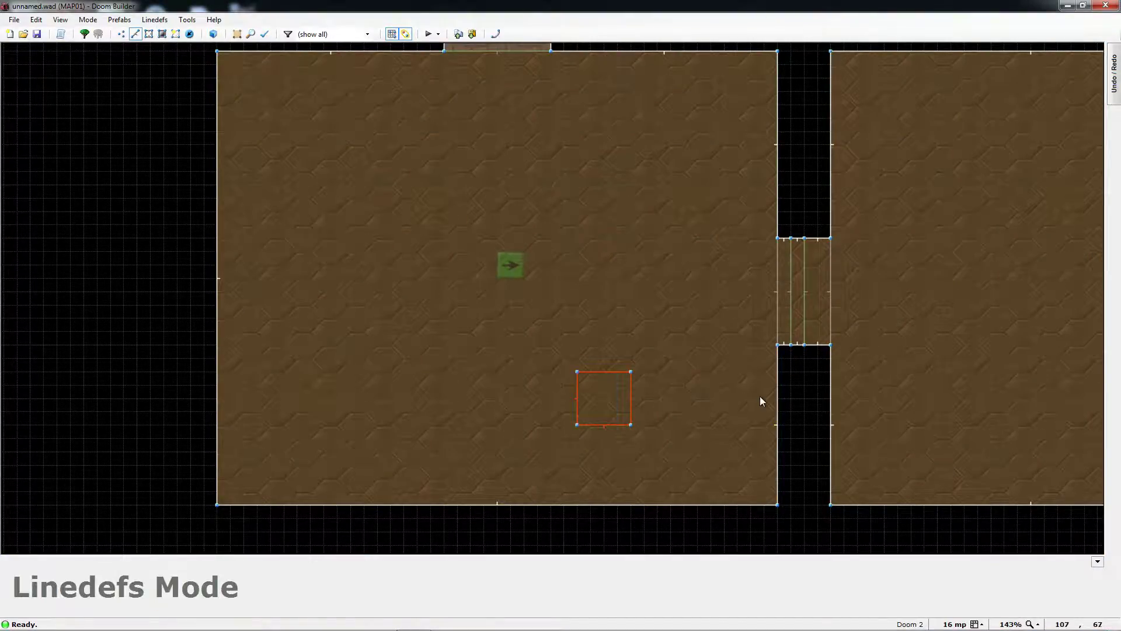
Step: Draw a 64 by 16 unit rectangular sector in the larger room, just west of the raised square block
scroll(496, 394, "up", 1)
key("d")
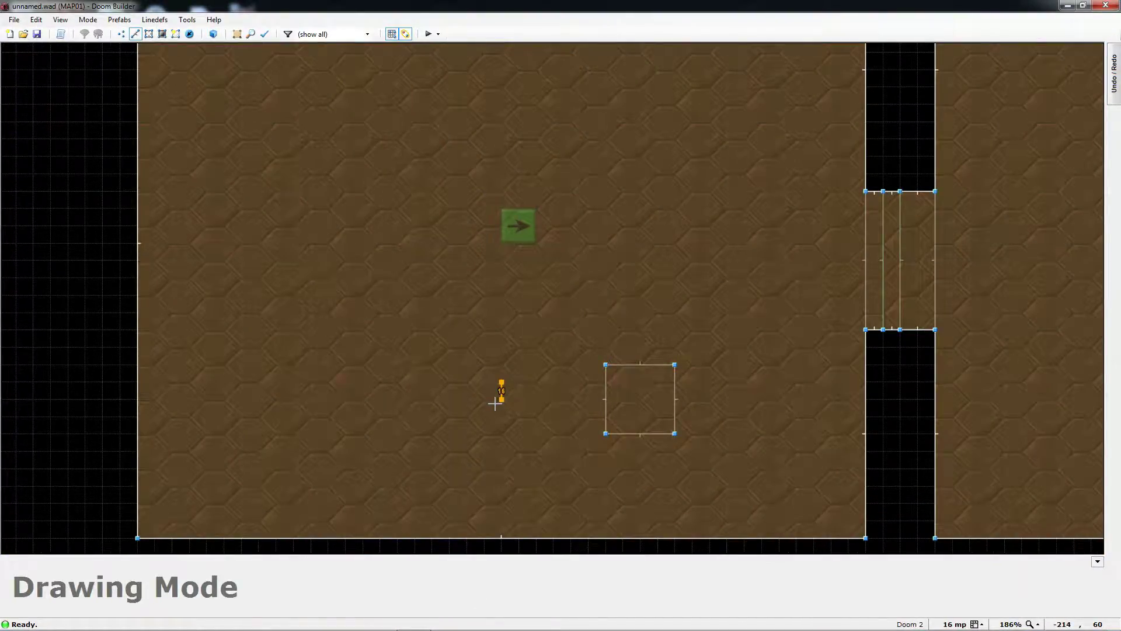
left_click(502, 400)
left_click(571, 399)
left_click(571, 381)
left_click(501, 381)
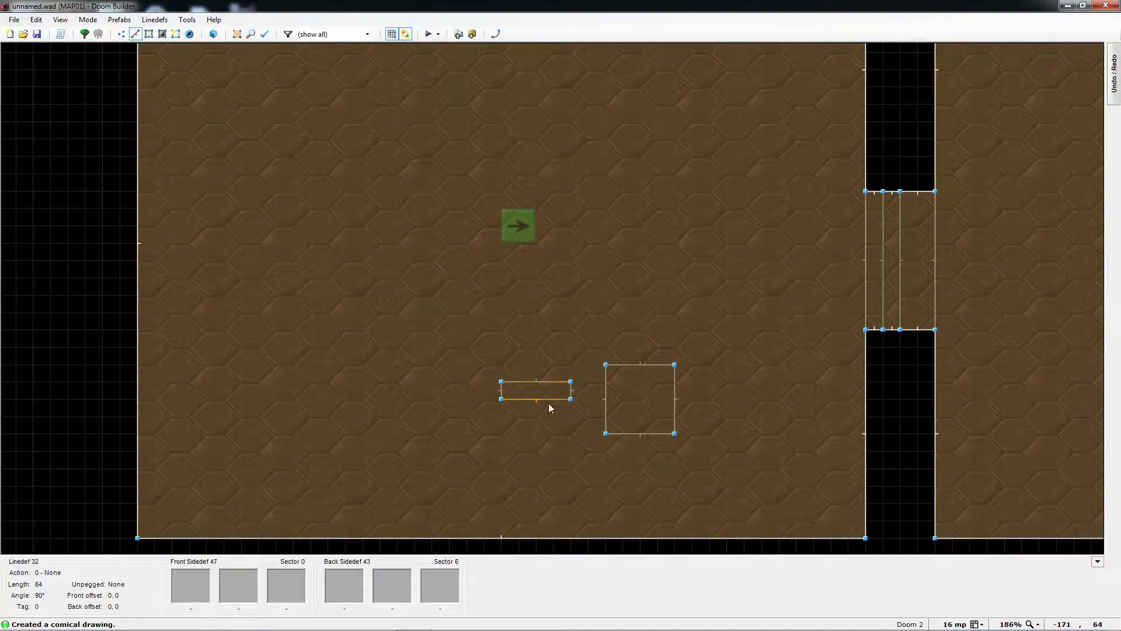
Step: In Sectors Mode, set the new thin rectangular sector's floor height to 64
key("s")
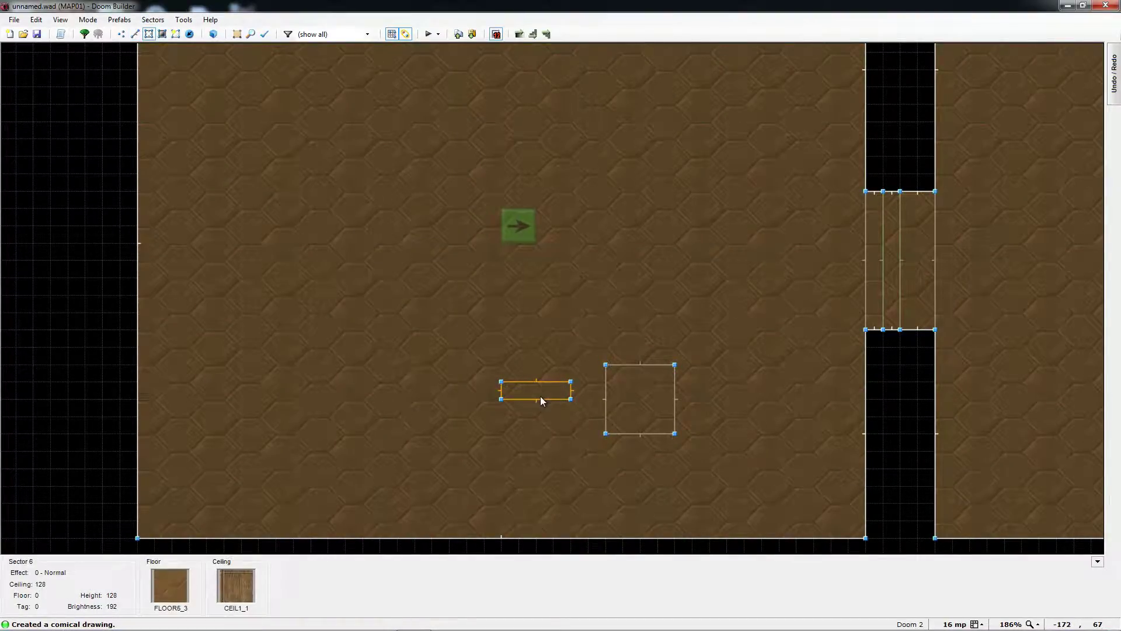
left_click(535, 392)
right_click(548, 393)
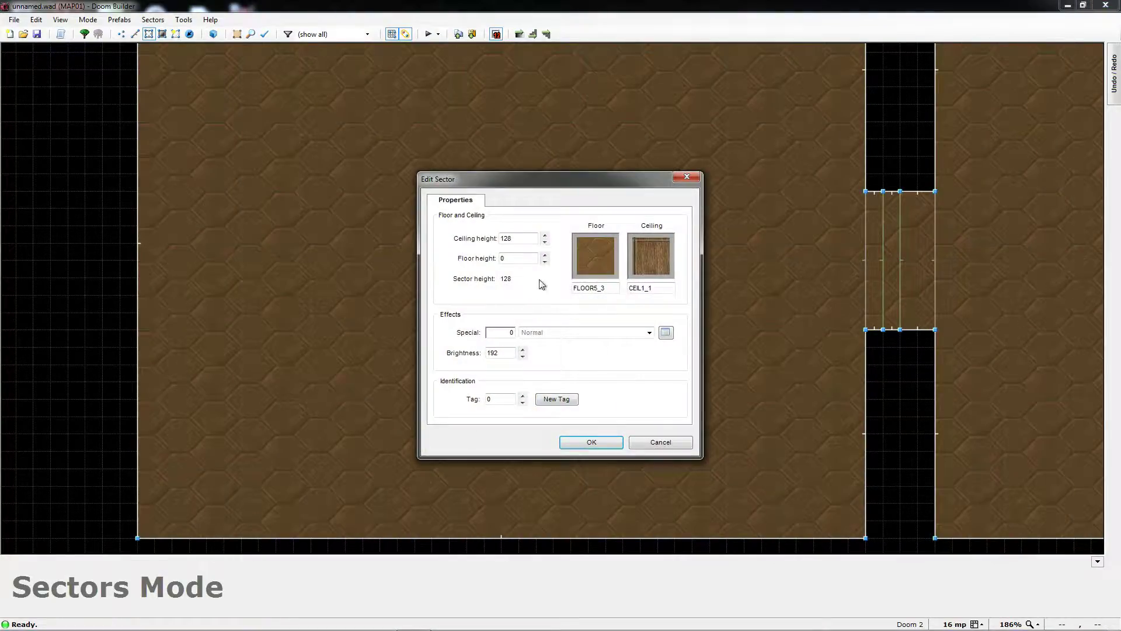
left_click(524, 262)
type("64")
left_click(598, 443)
Step: In Linedefs Mode, set the front lower texture of all four linedefs of the thin rectangular sector to STARTAN2
key("l")
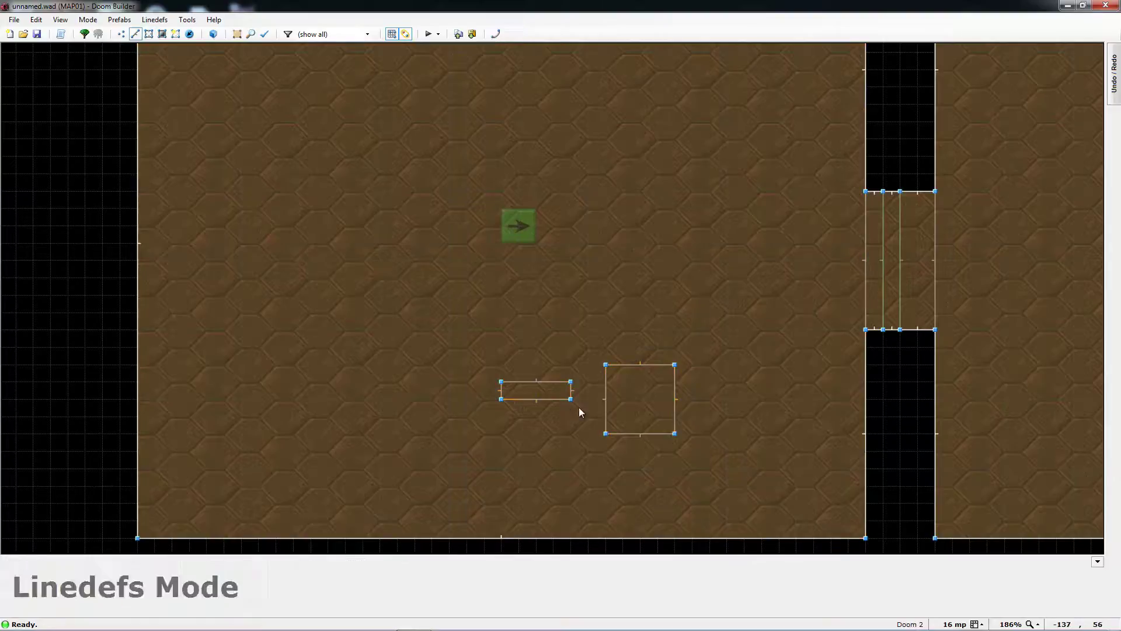
right_click(521, 395)
left_click(472, 205)
left_click(690, 261)
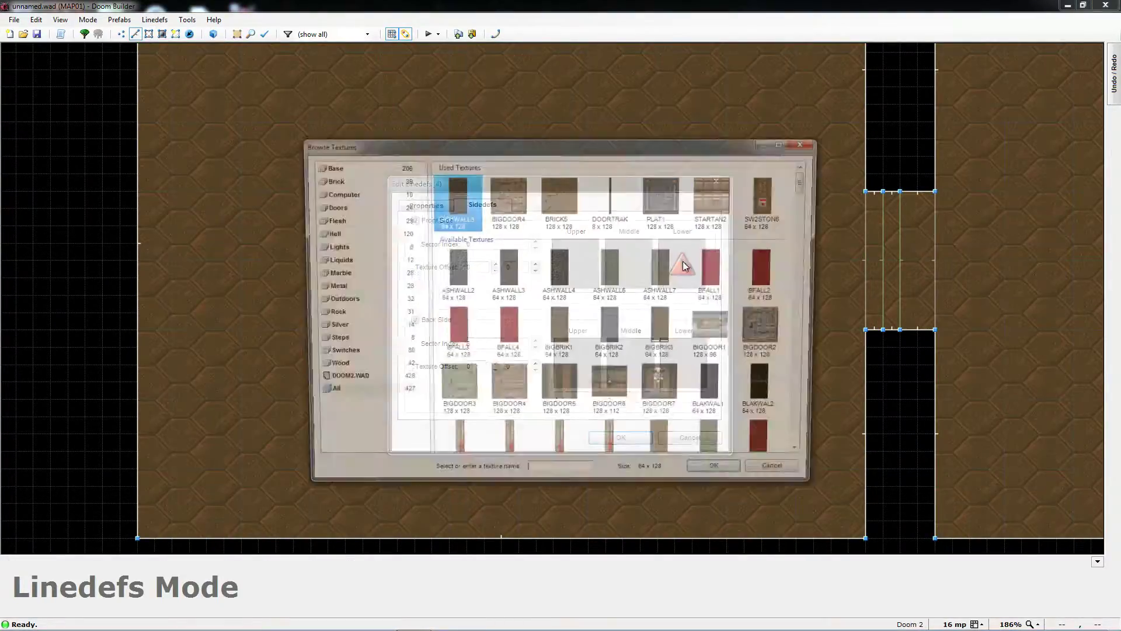
left_click(566, 223)
left_click(725, 215)
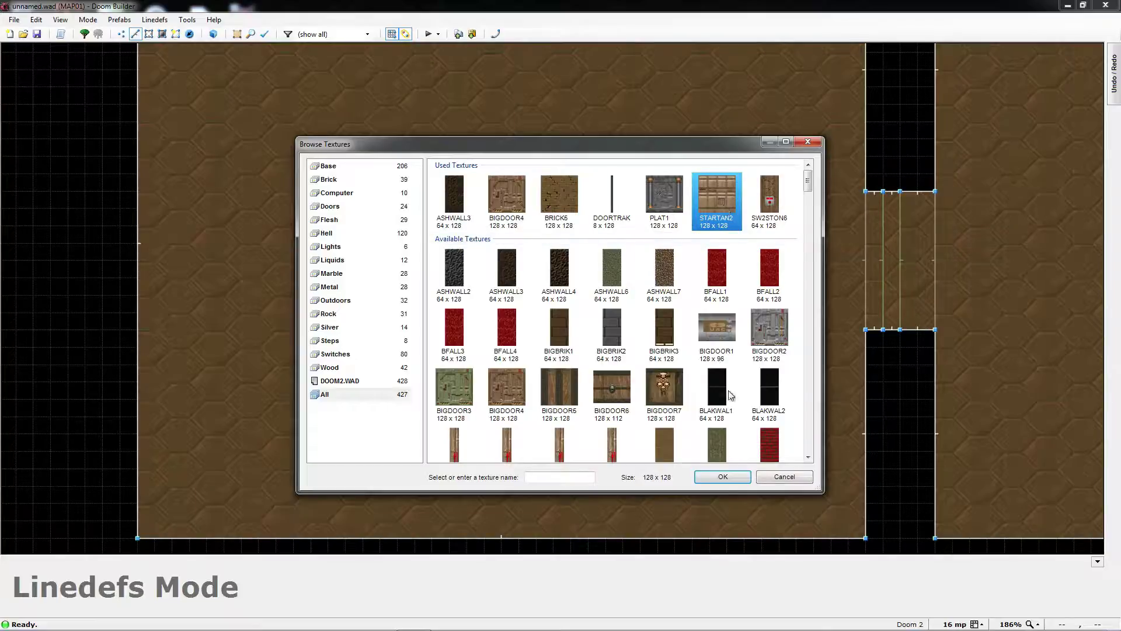
left_click(724, 478)
left_click(626, 440)
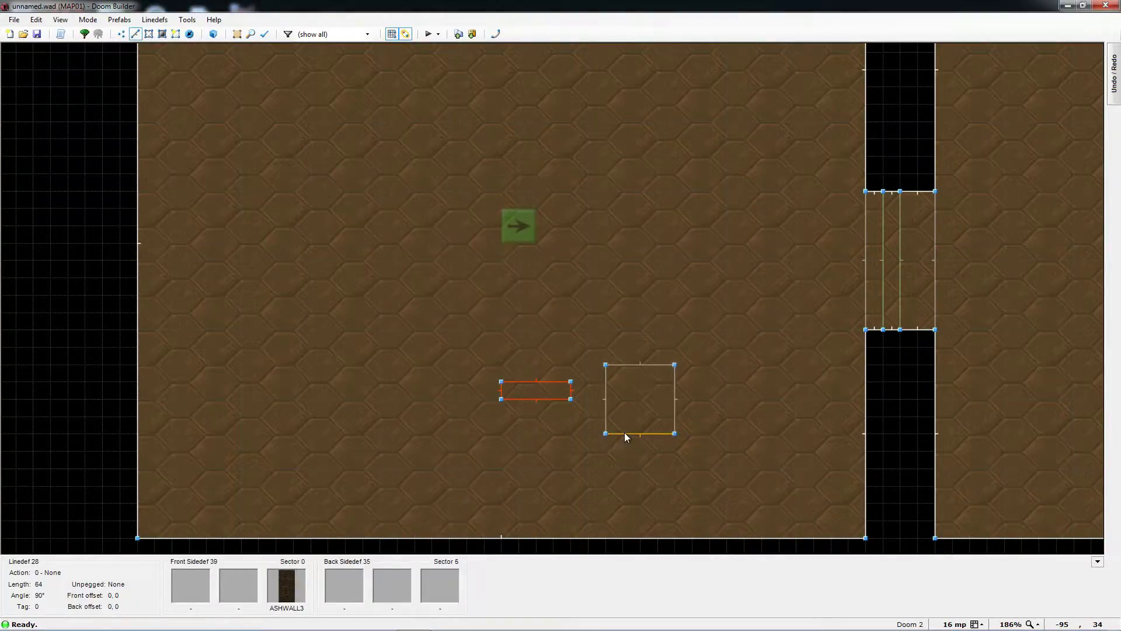
Step: Change the front lower texture of the thin block's north linedef to the switch texture SW2STON6
right_click(545, 384)
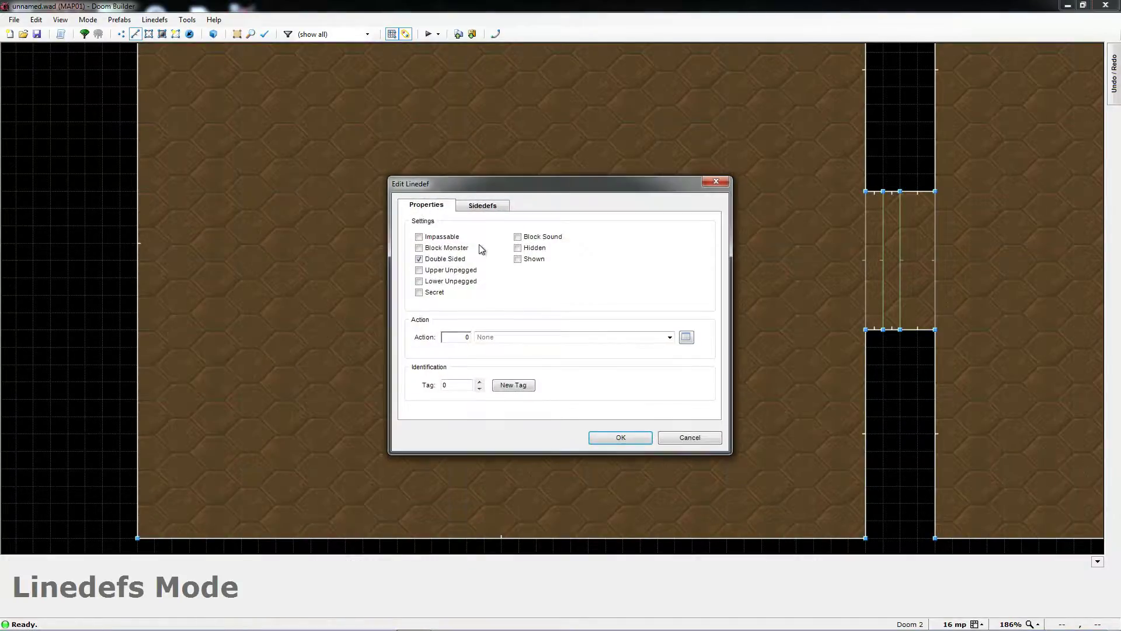
left_click_drag(535, 186, 770, 229)
left_click(747, 254)
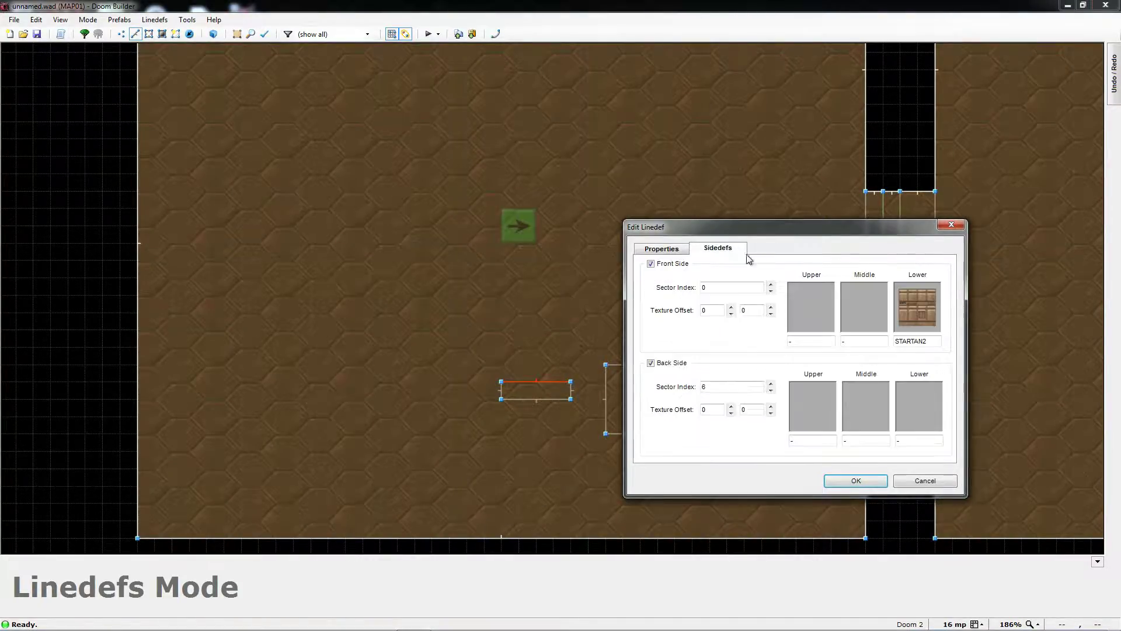
left_click(917, 306)
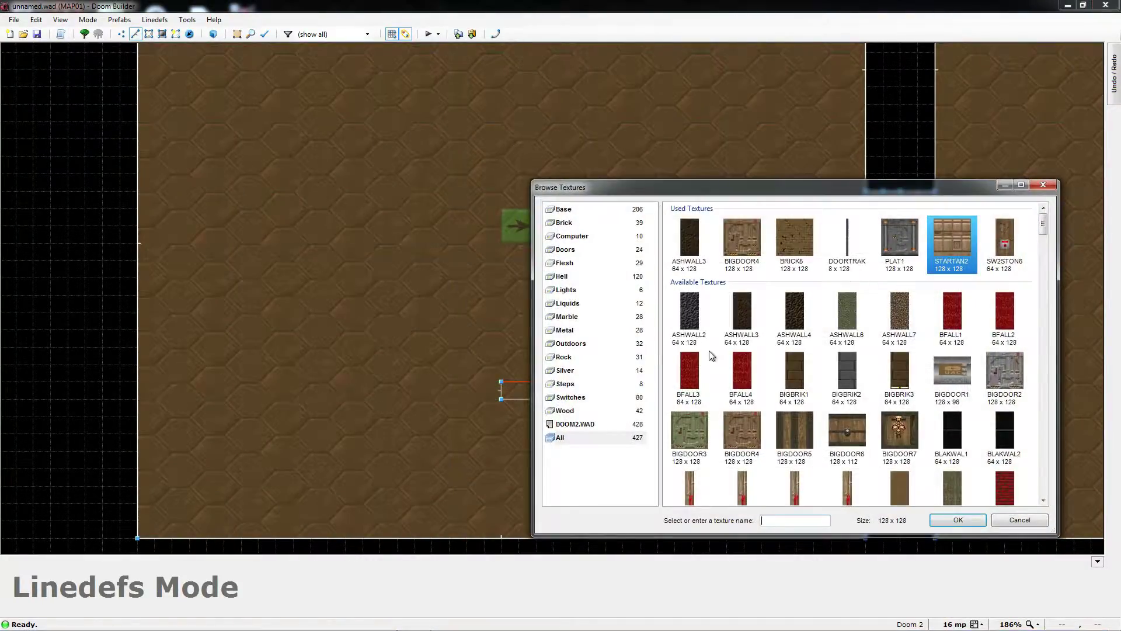
left_click(1018, 255)
left_click(952, 520)
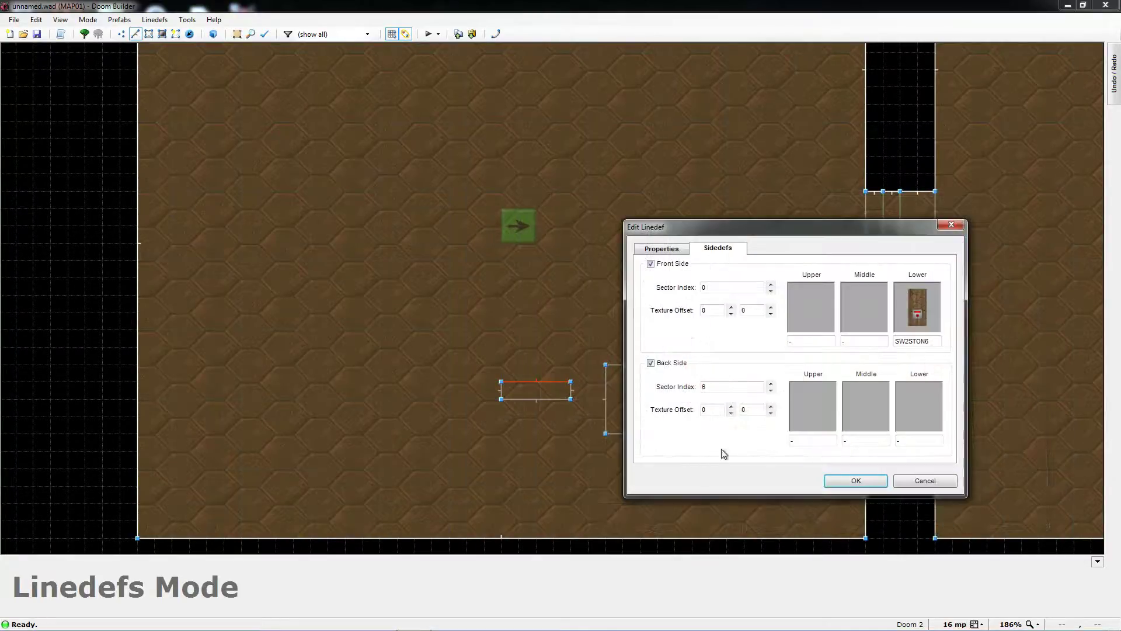
left_click(856, 480)
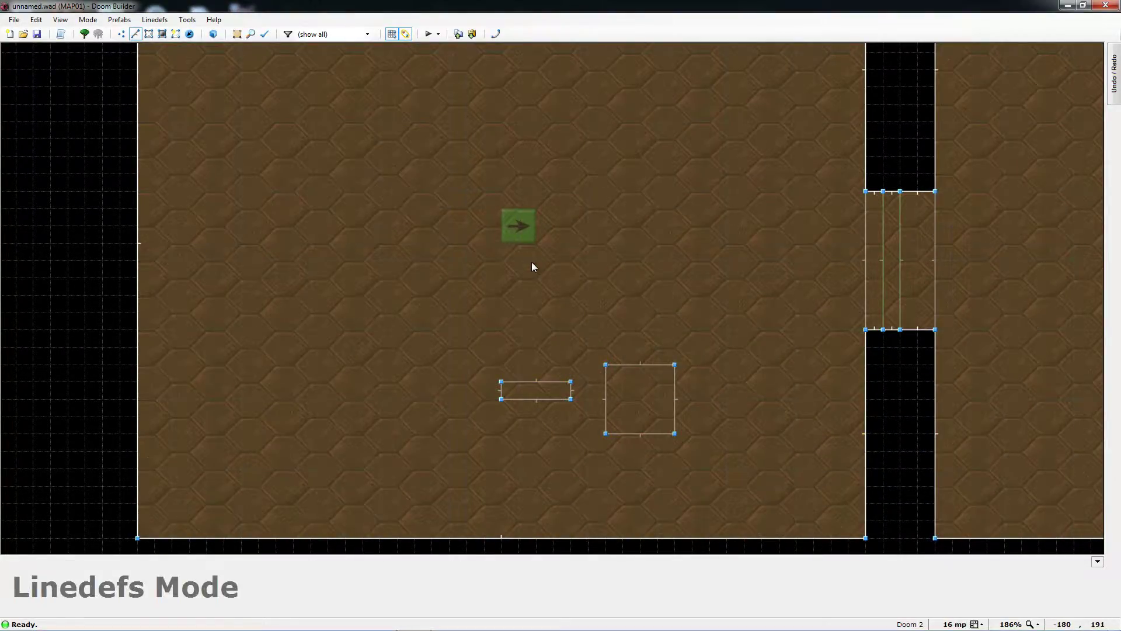
Step: In the 3D view, shift the switch texture's vertical offset to 66 so the switch sits on the block face, and return to the map
key("w")
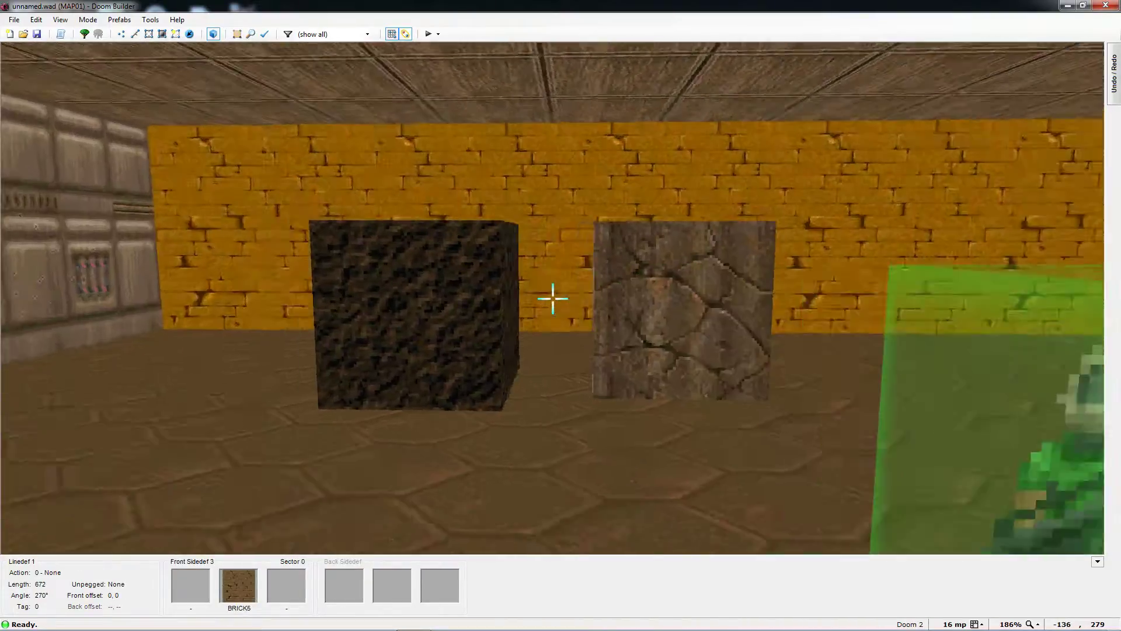
key("s")
key("Up")
key("Up")
key("Up")
key("Up")
key("Up")
key("Up")
key("Up")
key("Up")
key("Up")
key("Up")
key("Up")
key("Up")
key("Up")
key("Up")
key("Up")
key("Up")
key("Up")
key("Up")
key("Up")
key("Up")
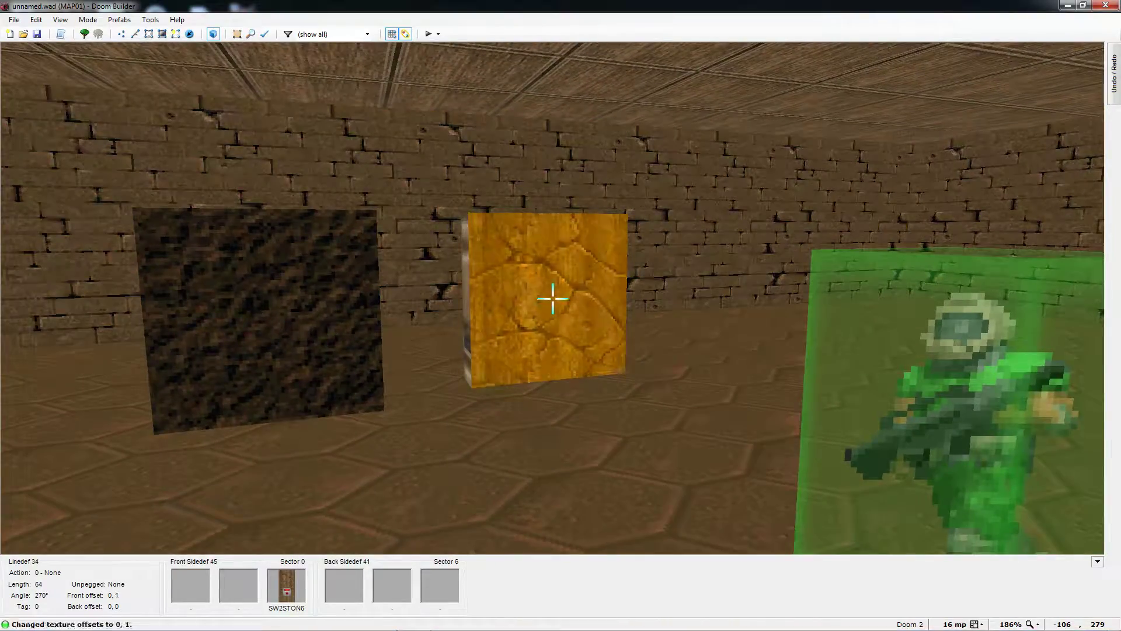
key("Up")
key("Up")
key("Up")
key("Up")
key("Up")
key("Up")
key("Up")
key("Up")
key("Up")
key("Up")
key("Up")
key("Up")
key("Up")
key("Up")
key("Up")
key("Up")
key("Up")
key("Up")
key("Up")
key("Up")
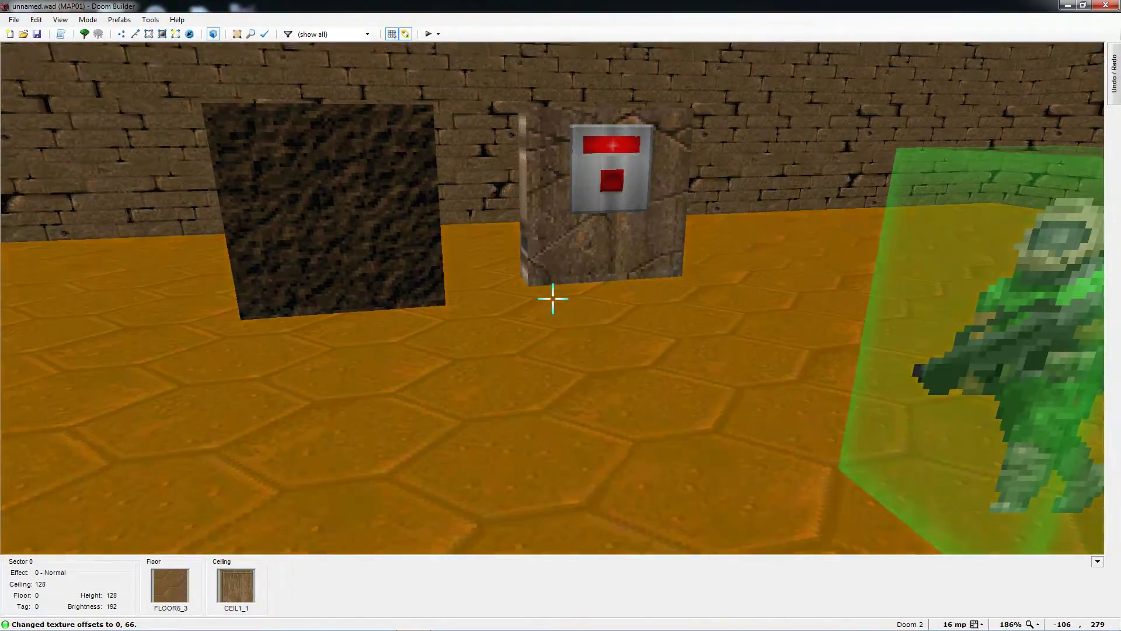
key("q")
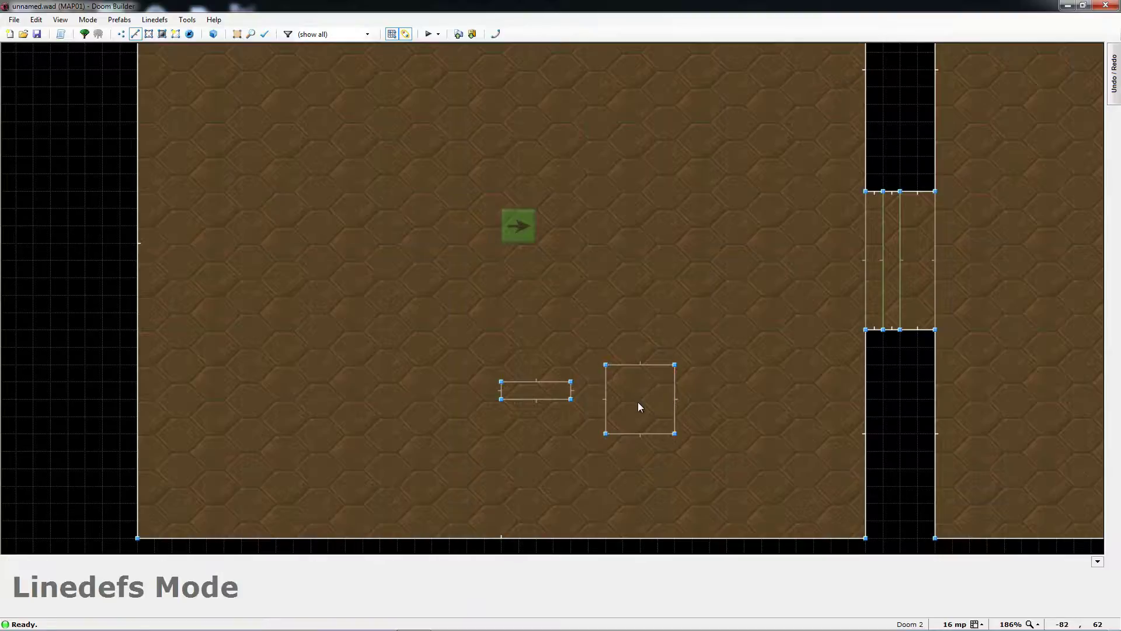
Step: Assign the action S1 Floor Lower to Lowest Floor and a new tag to the thin block's north switch linedef
right_click(535, 382)
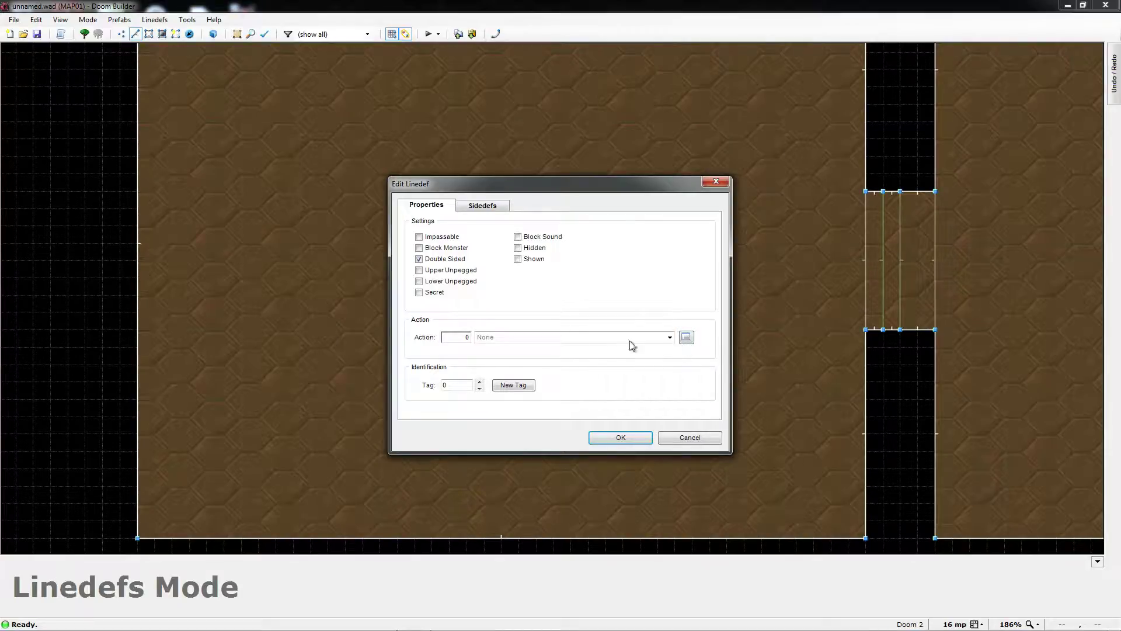
left_click(686, 338)
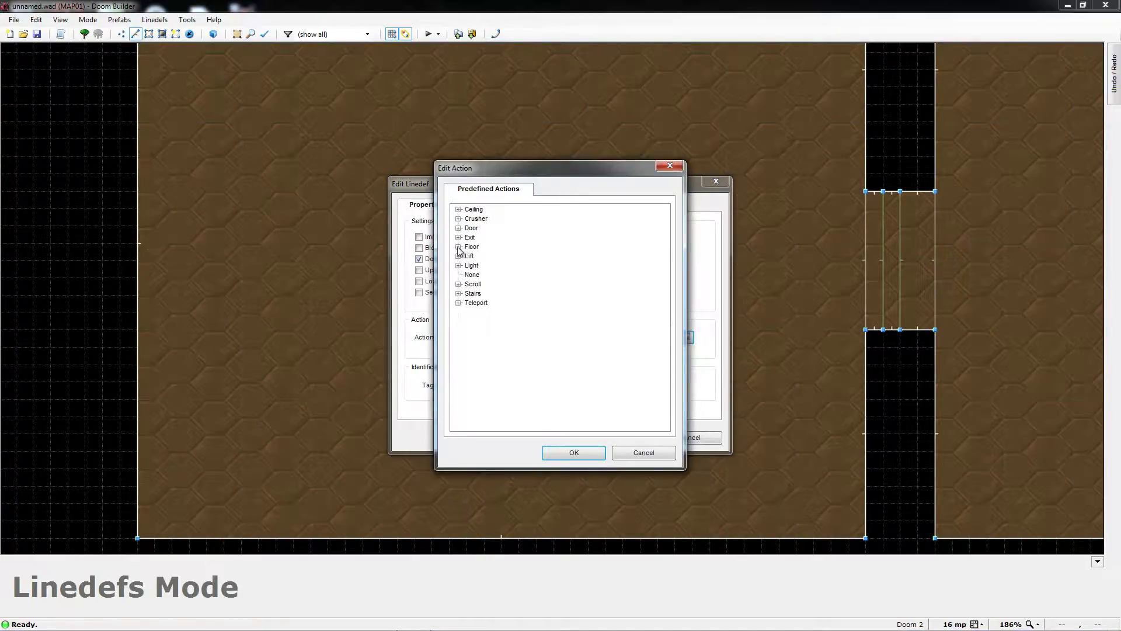
double_click(464, 247)
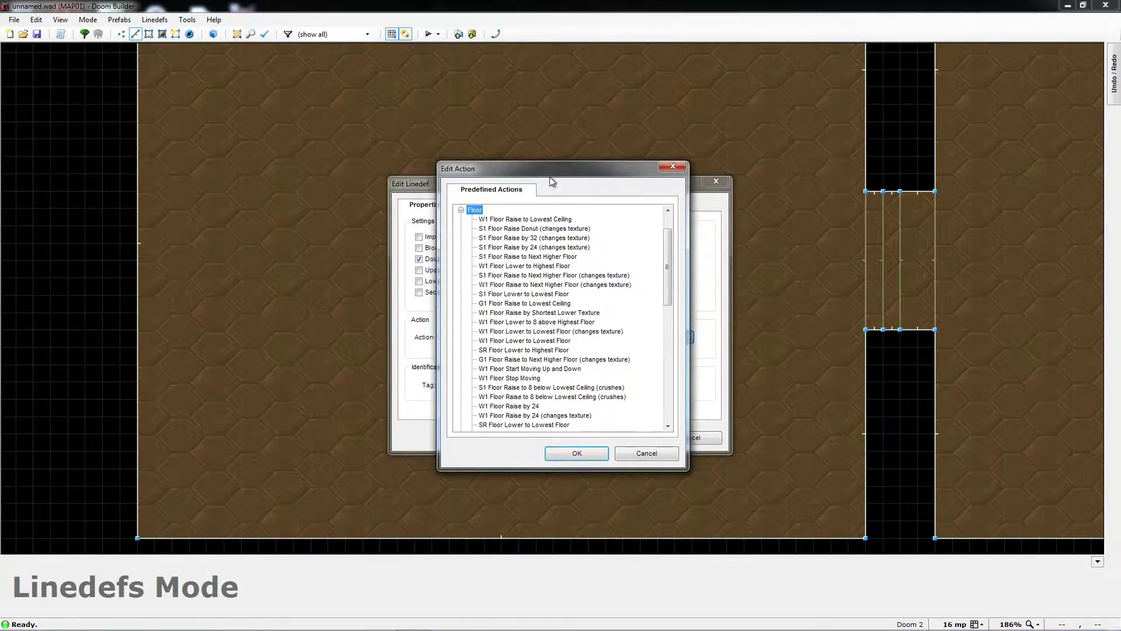
left_click_drag(551, 177, 644, 176)
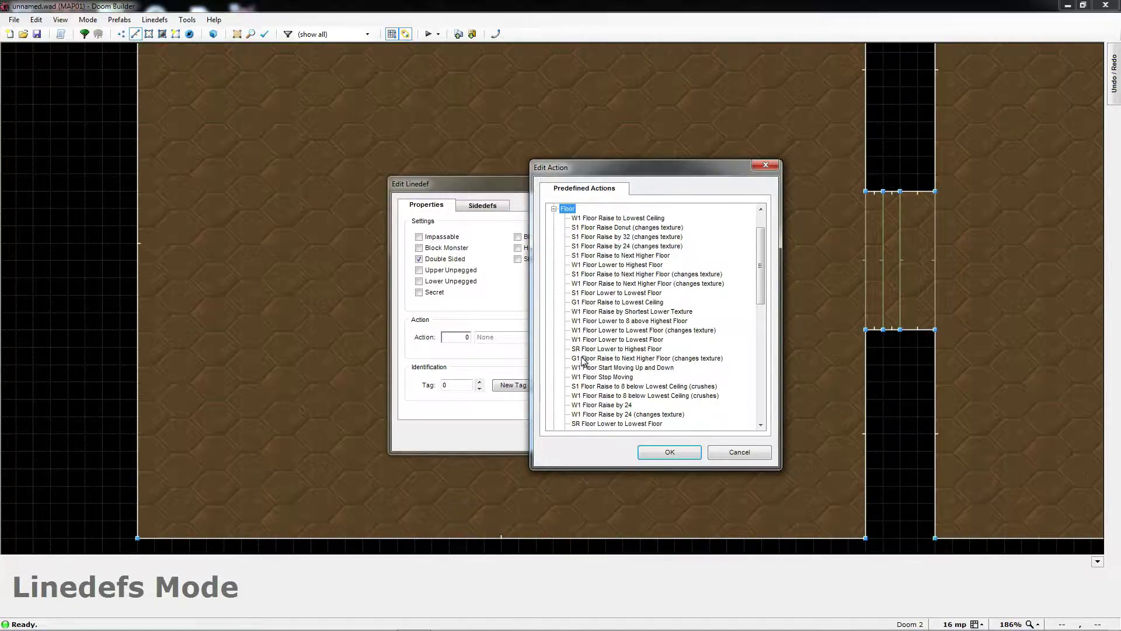
left_click(634, 294)
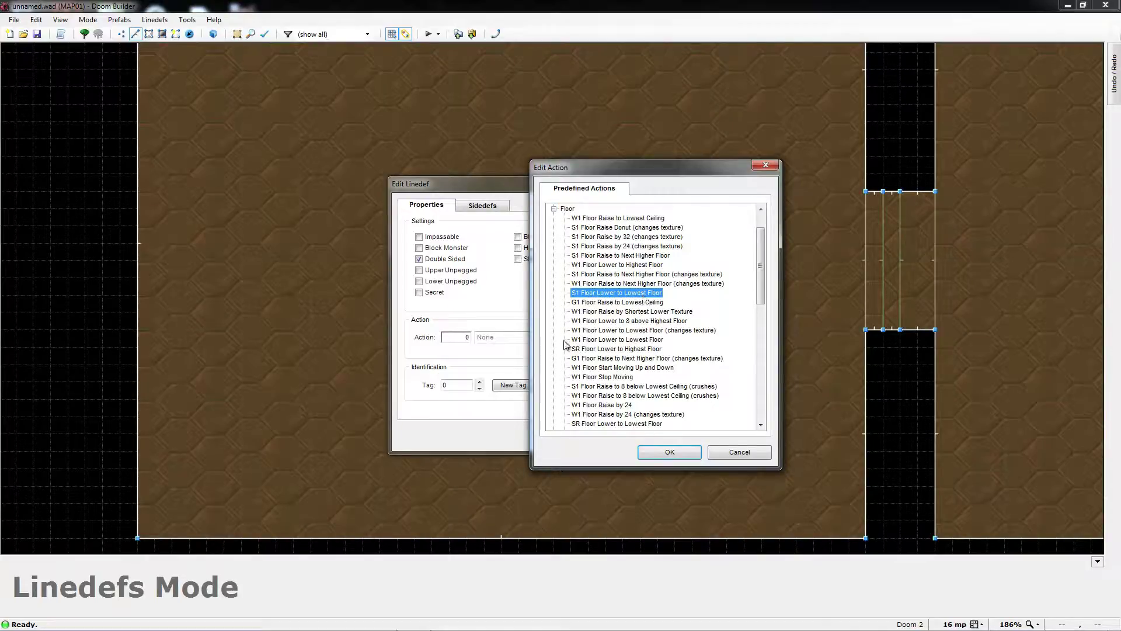
left_click(665, 454)
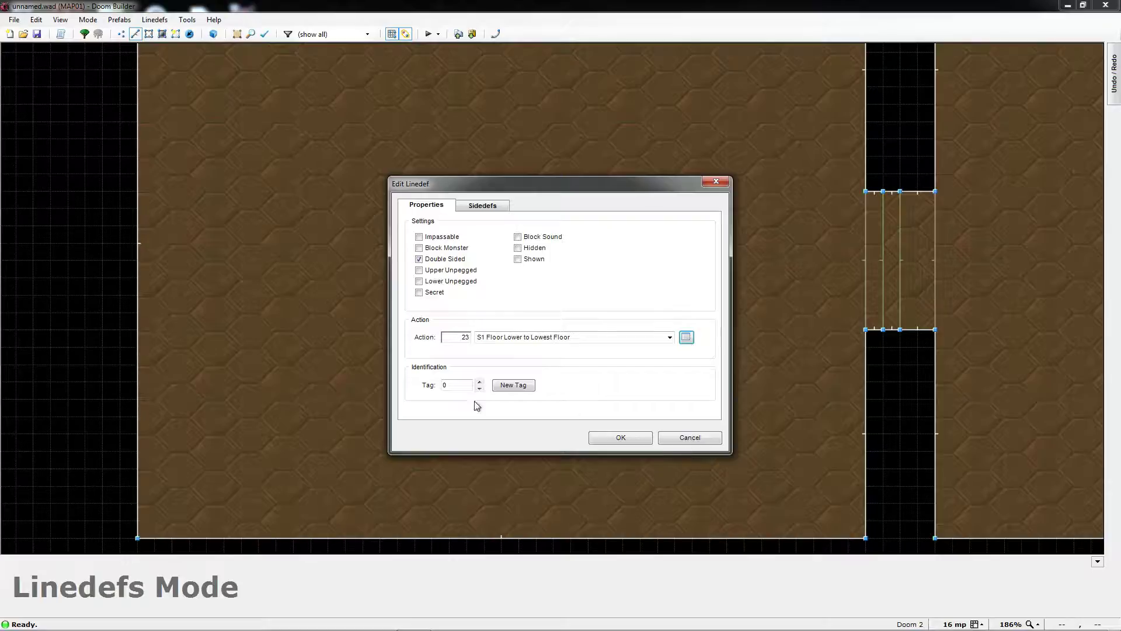
left_click(510, 390)
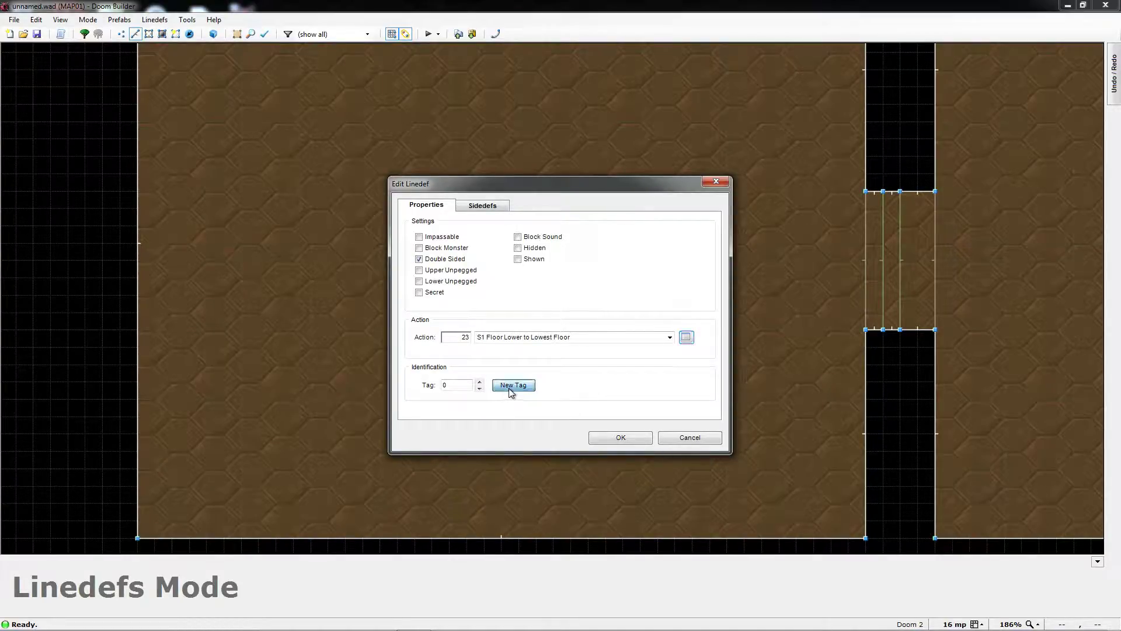
left_click(602, 438)
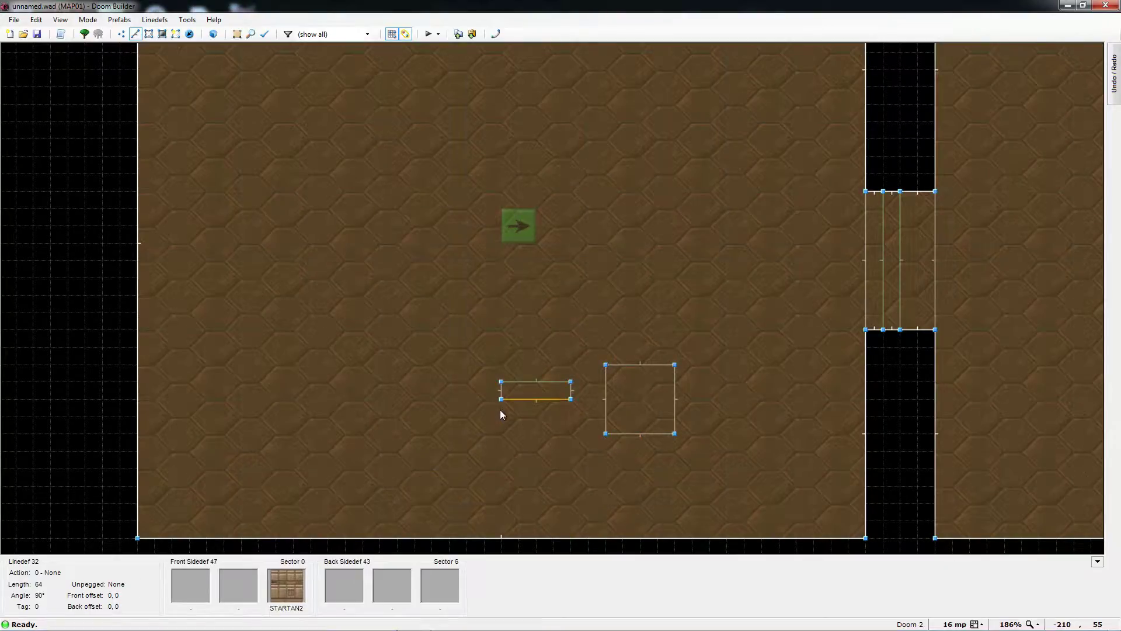
Step: In Sectors Mode, set the raised square block's sector tag to match the switch linedef, and return to Linedefs Mode
key("s")
right_click(646, 403)
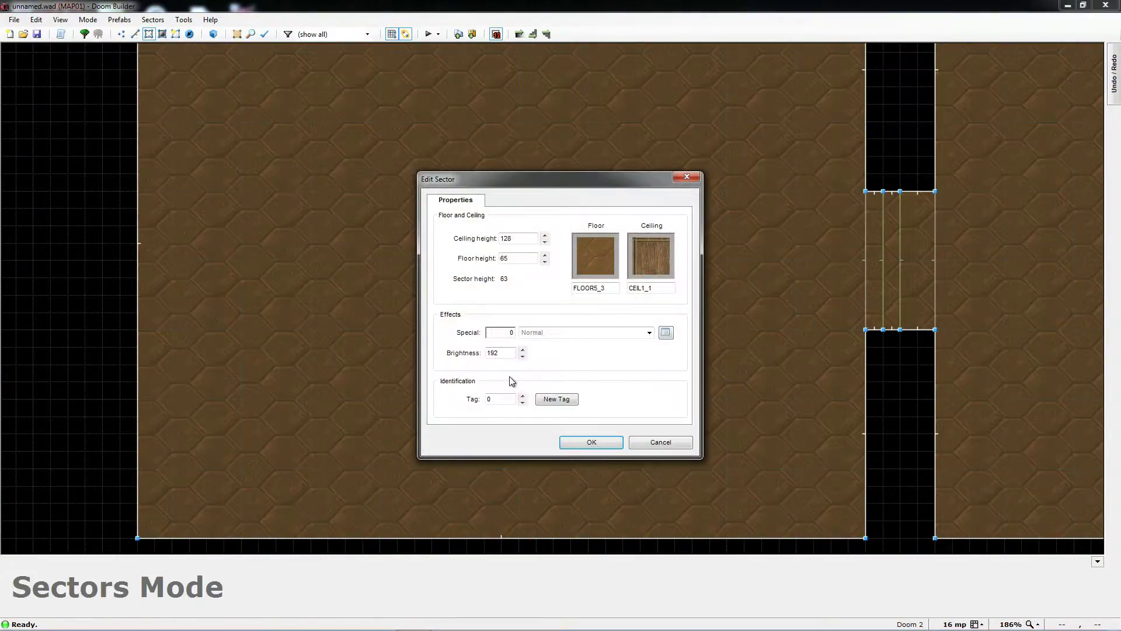
left_click(505, 397)
left_click(587, 442)
key("l")
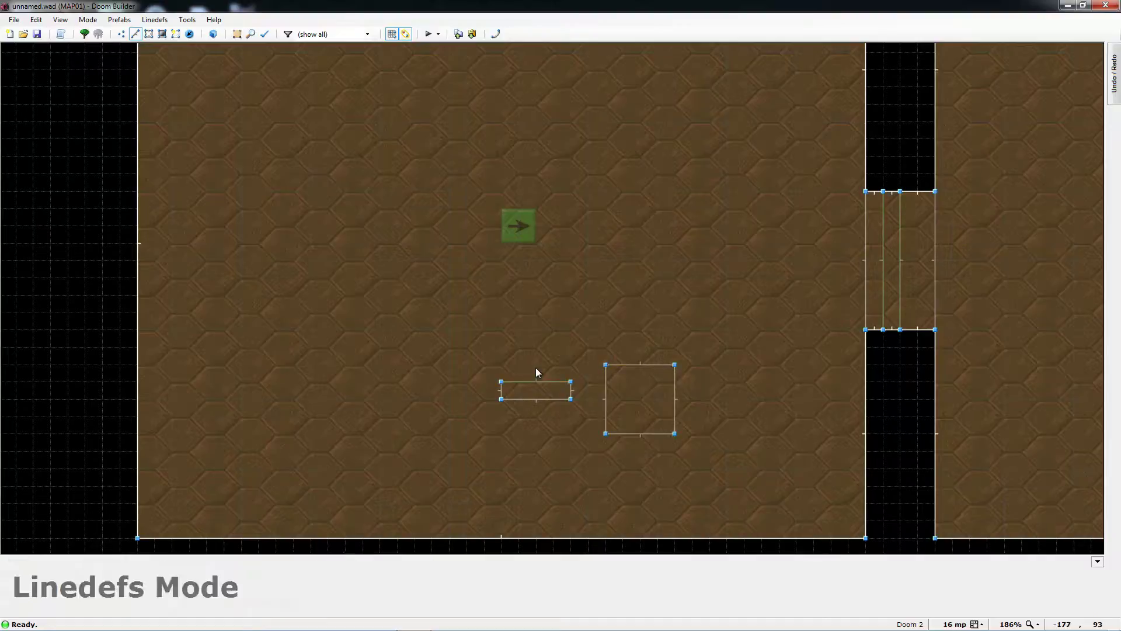
Step: In Things Mode, place a Blue keycard at the centre of the raised square block and check it in the 3D view
key("t")
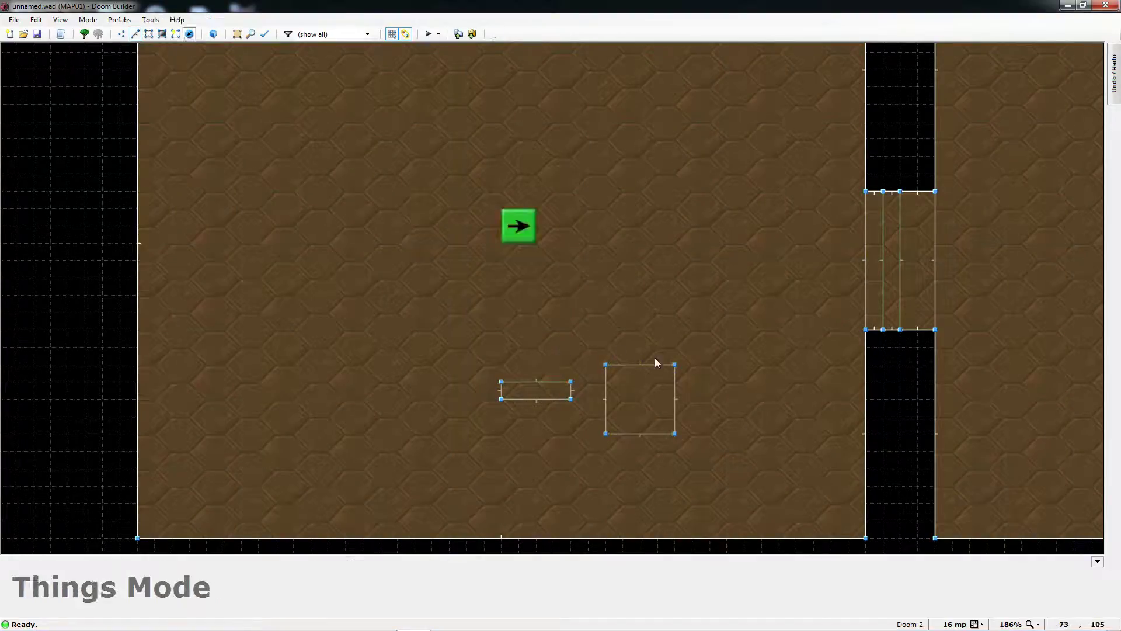
right_click(646, 404)
left_click(387, 362)
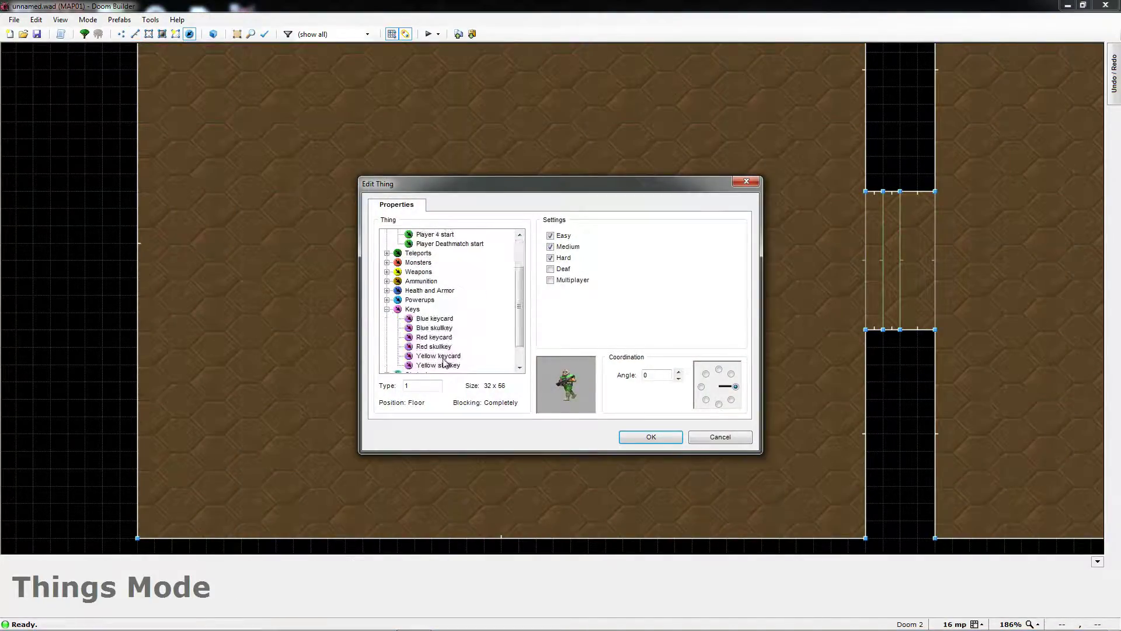
left_click(435, 318)
left_click(669, 438)
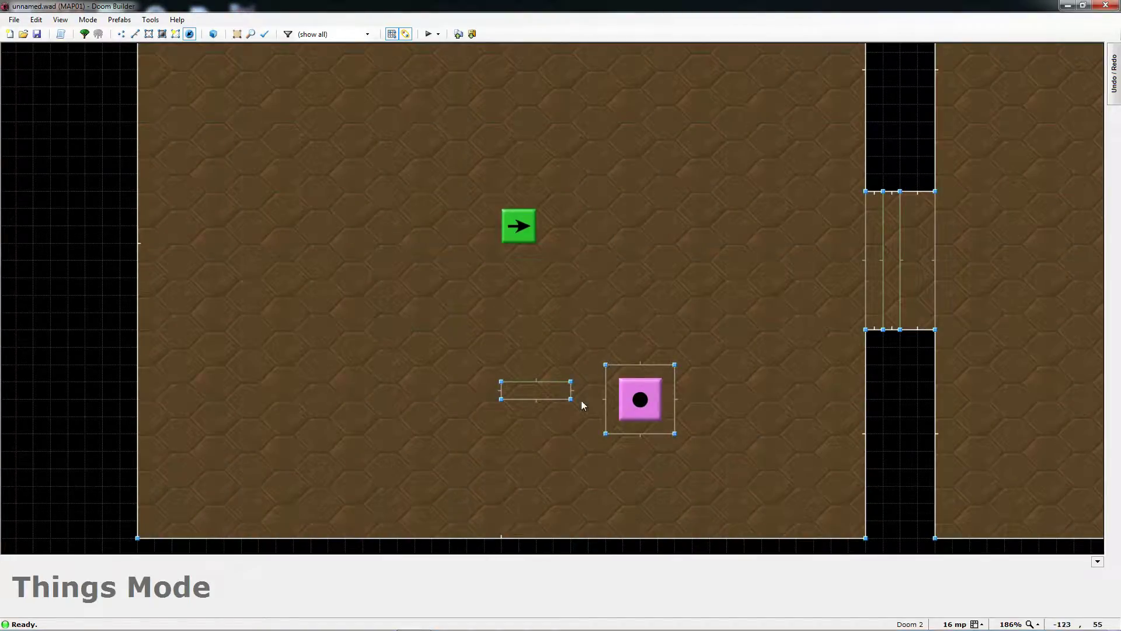
key("q")
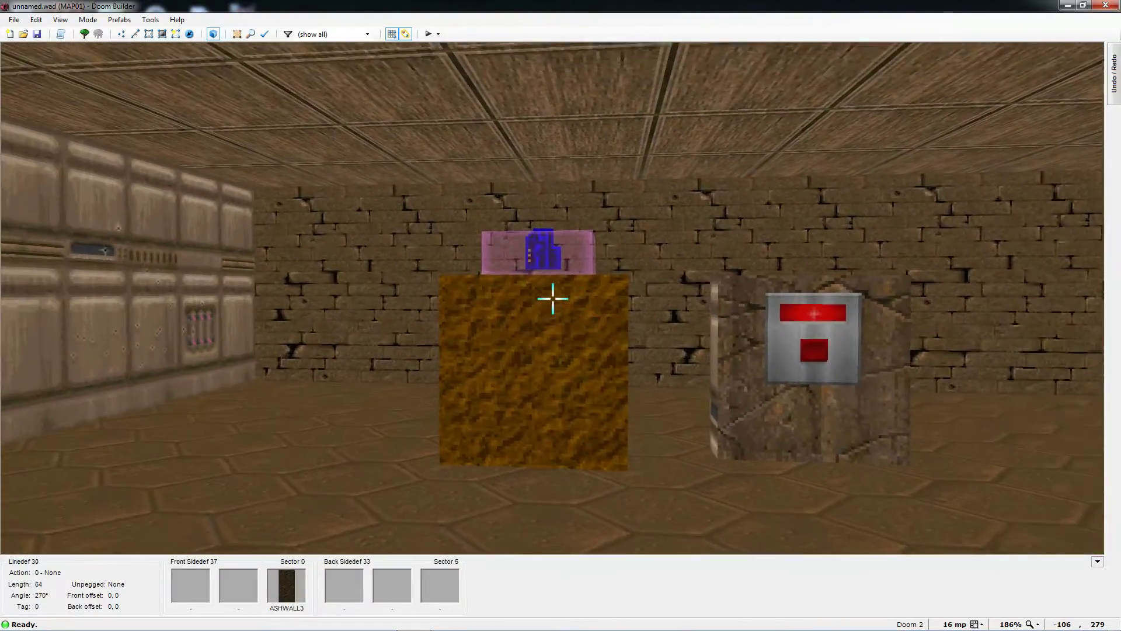
key("q")
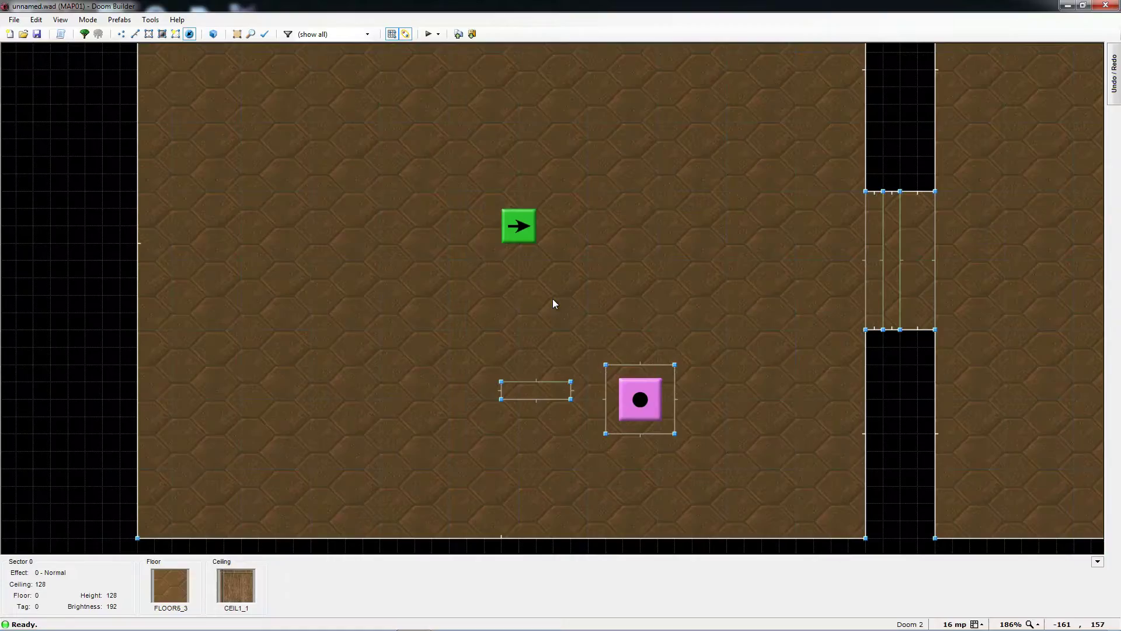
Step: Test the map in ZDoom, use the switch to lower the raised block, and collect the blue keycard
left_click(429, 34)
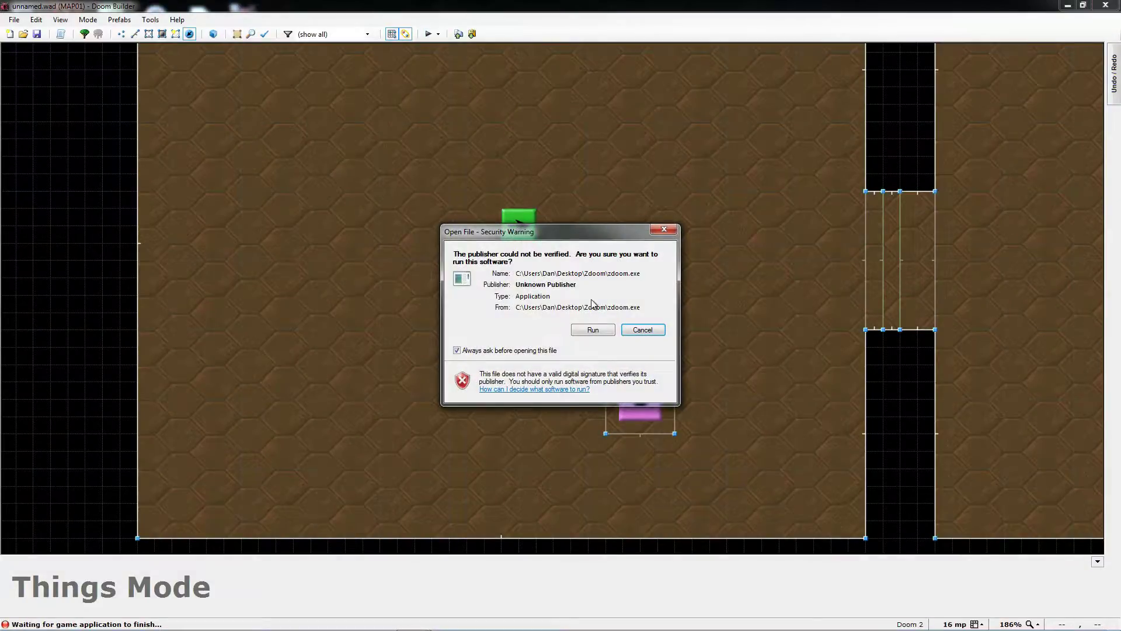
left_click(588, 329)
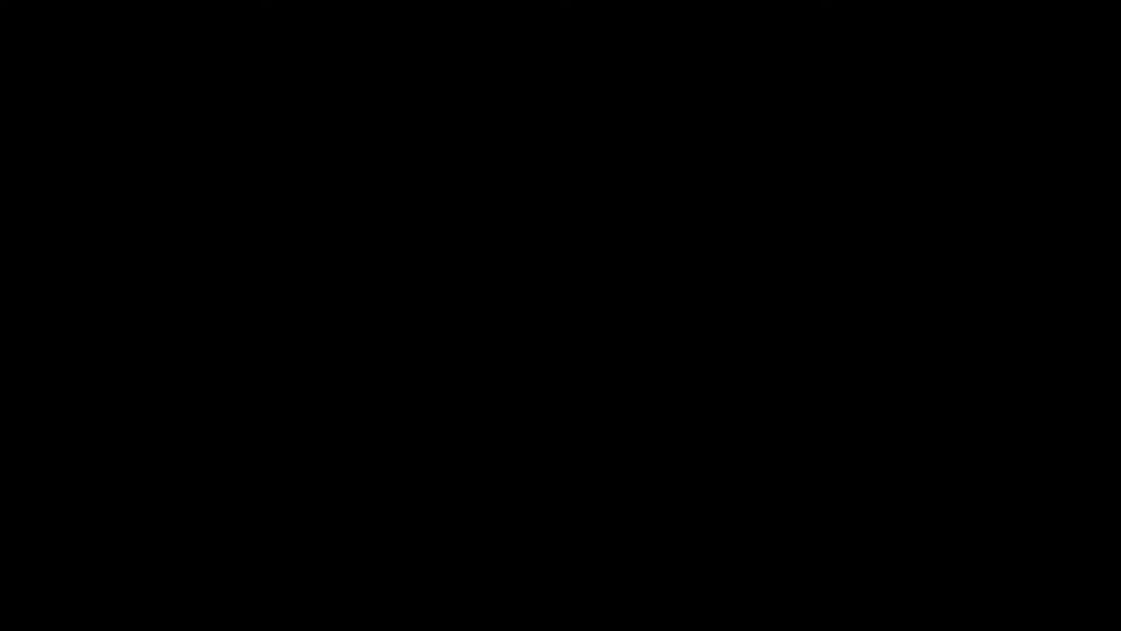
key("w")
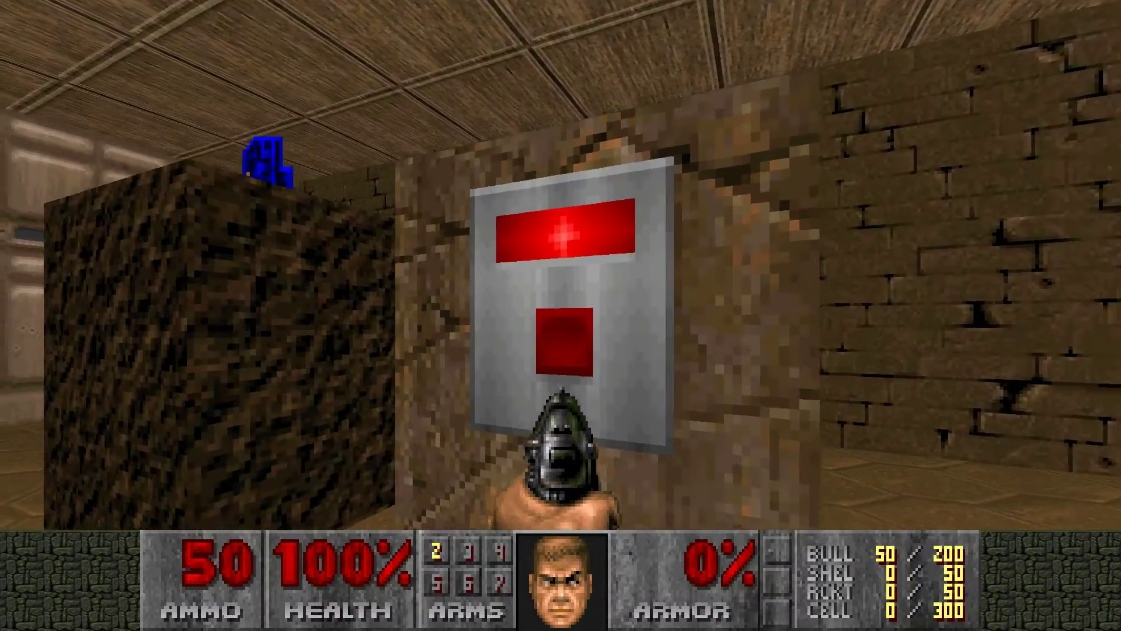
key("e")
key("s")
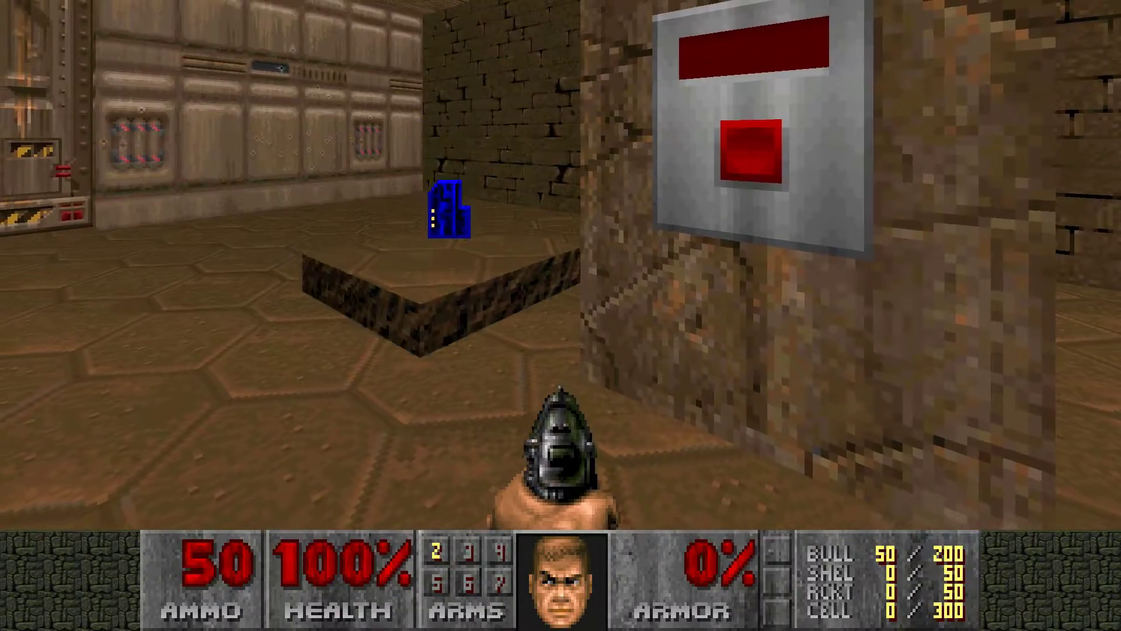
key("w")
key("w")
Step: In the test game, ride the lift to the alcove, inspect its switch wall, and return to the map editor
key("Right")
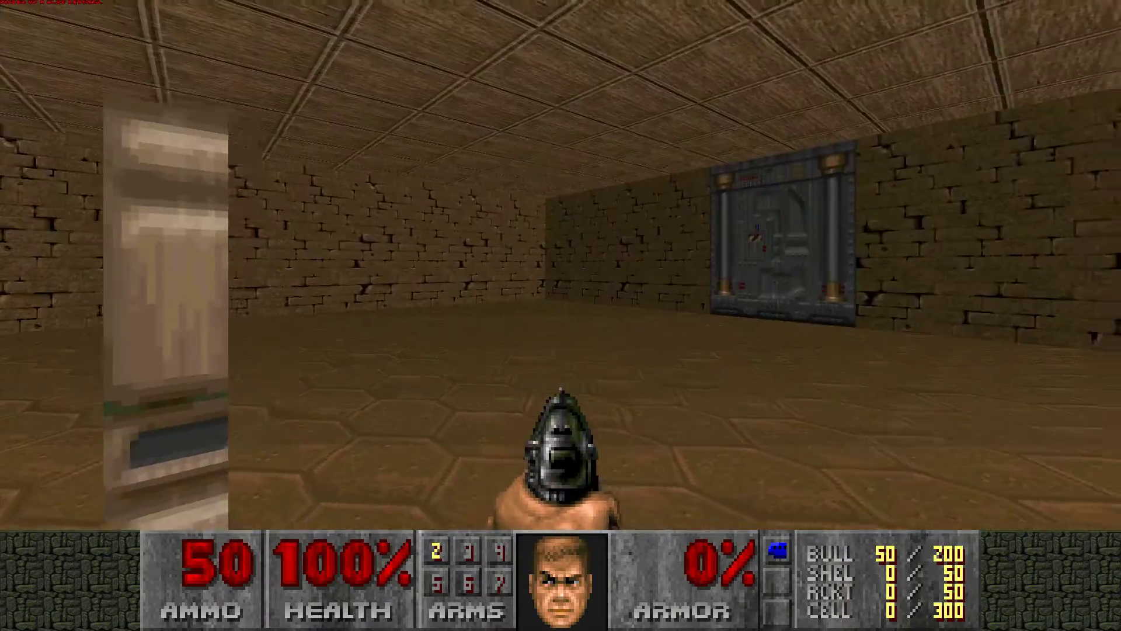
key("Right")
key("w")
key("e")
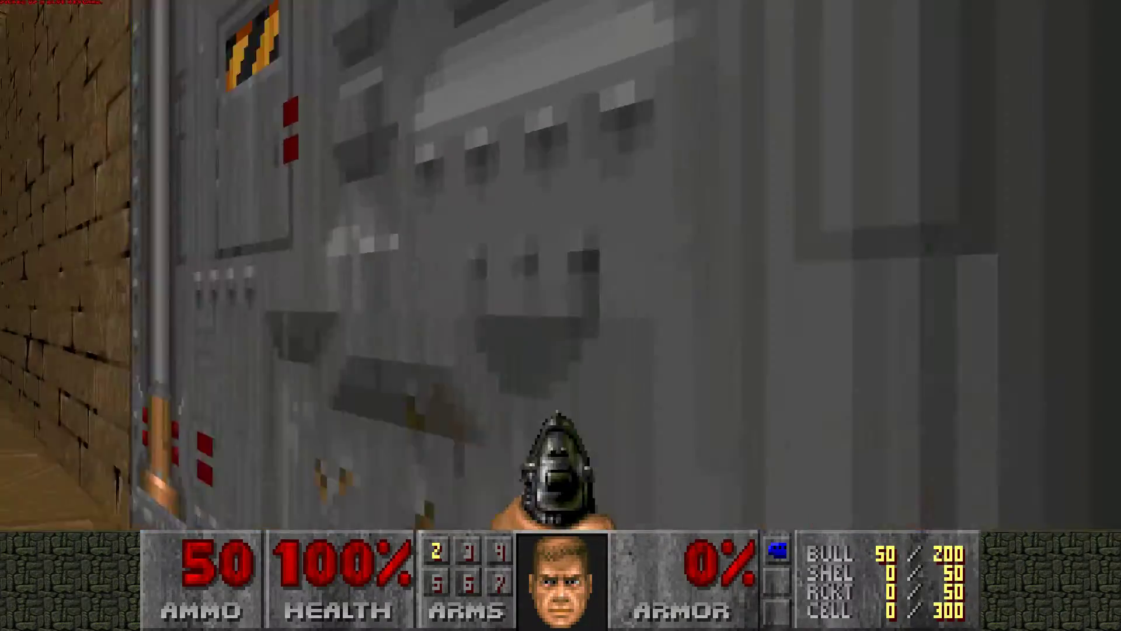
key("w")
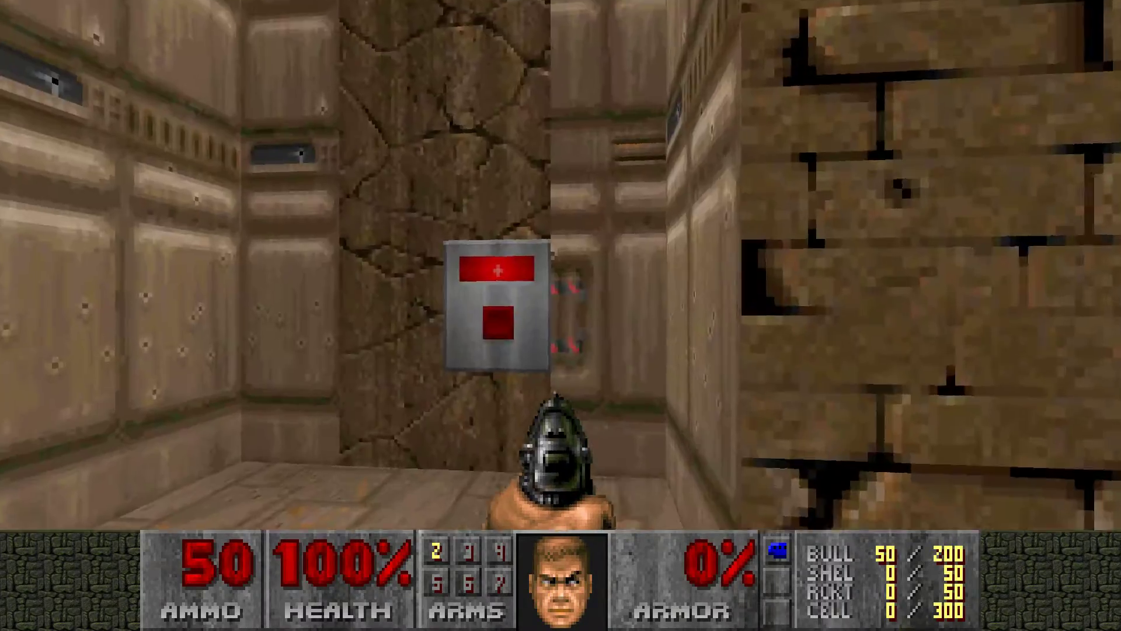
key("Left")
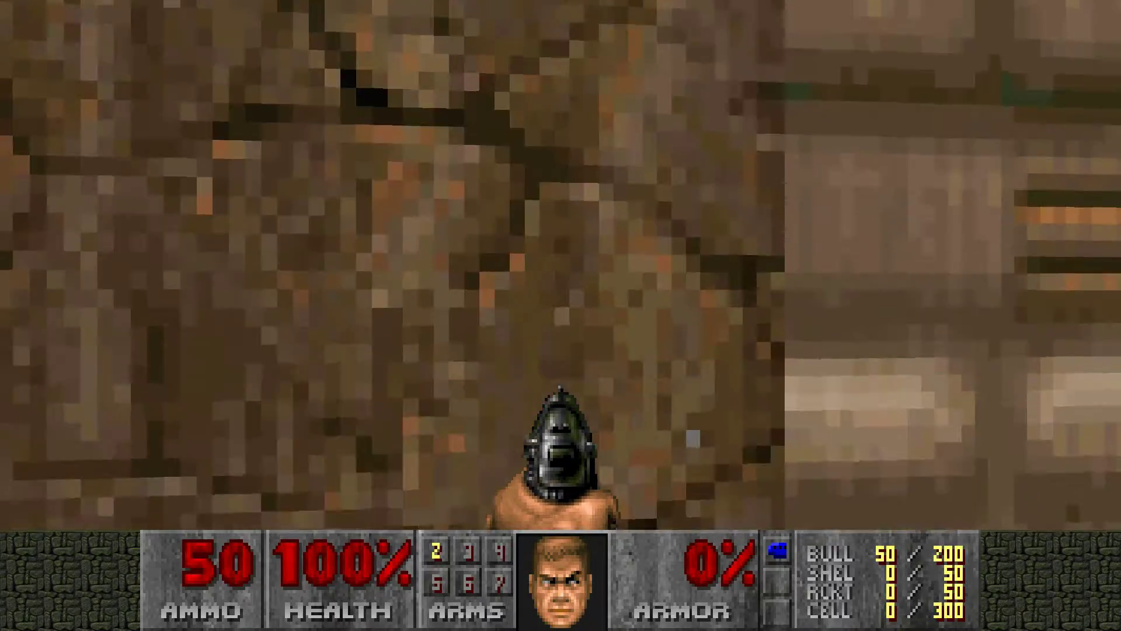
key("Right")
key("s")
key("Left")
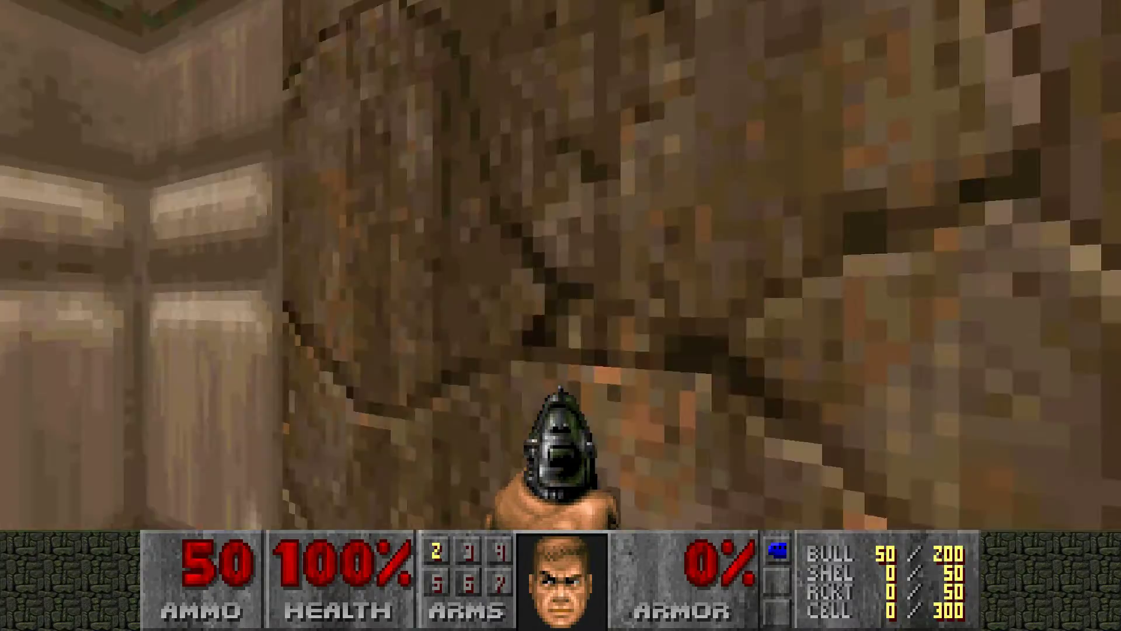
key("w")
key("Left")
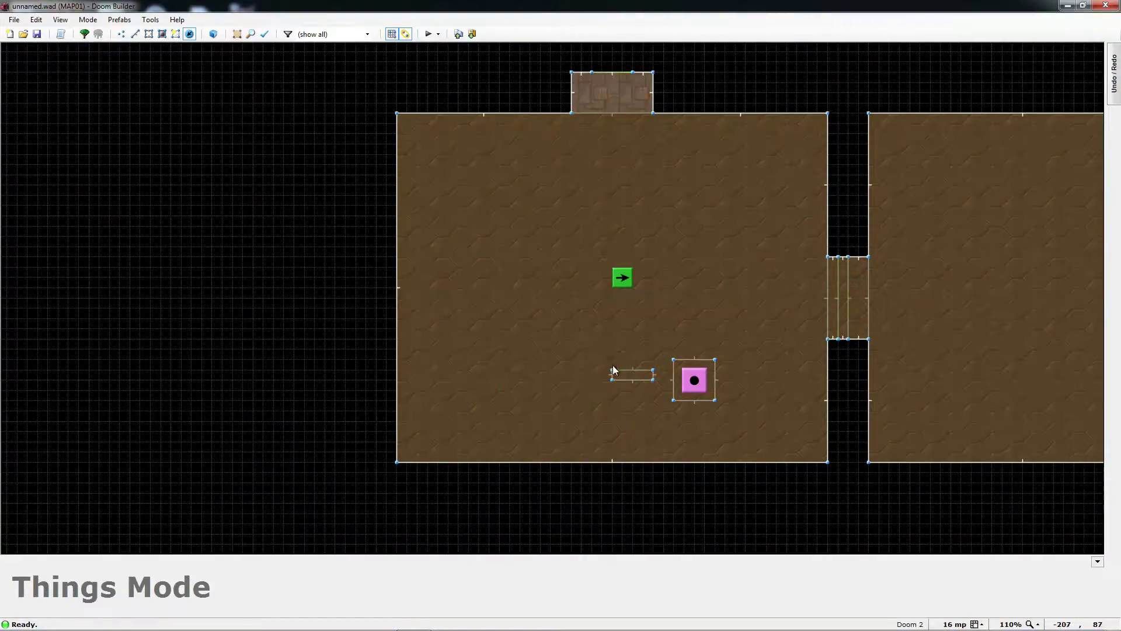
Step: In Things Mode, place a Teleport Destination thing in the southern part of the east room
key("Right")
key("Right")
key("Up")
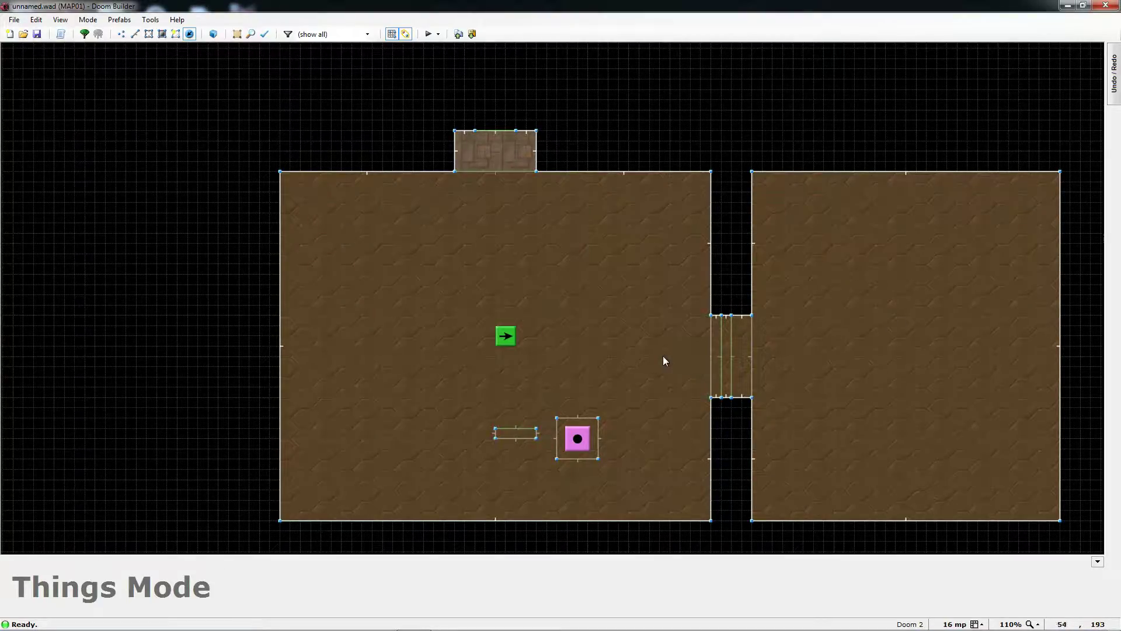
right_click(916, 451)
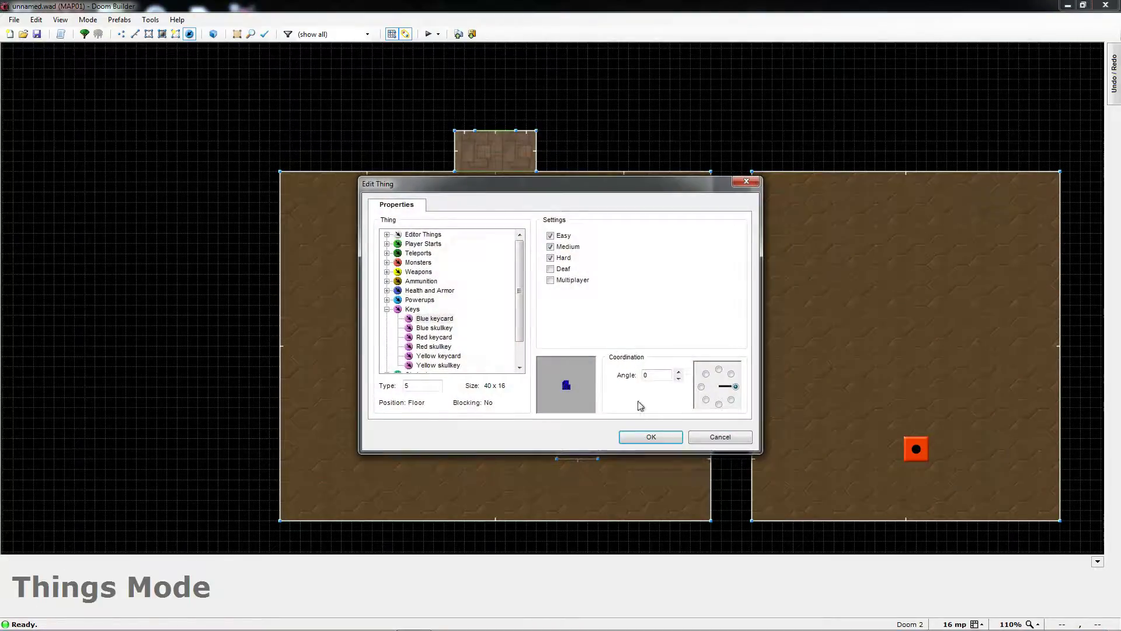
left_click(398, 253)
left_click(387, 253)
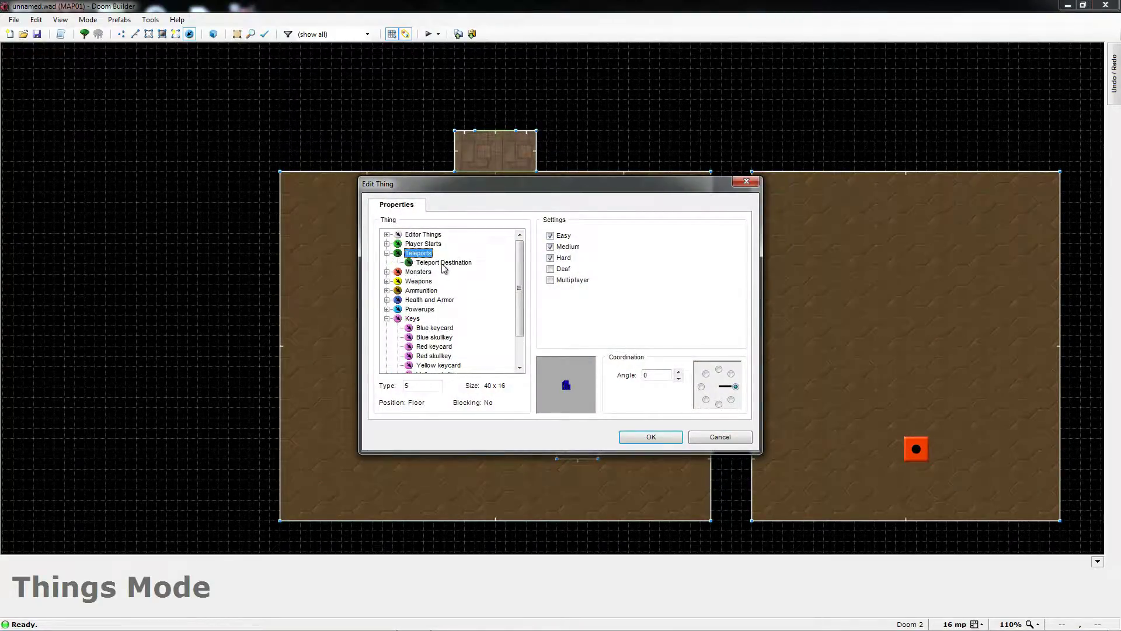
left_click(444, 263)
left_click(657, 442)
left_click(659, 440)
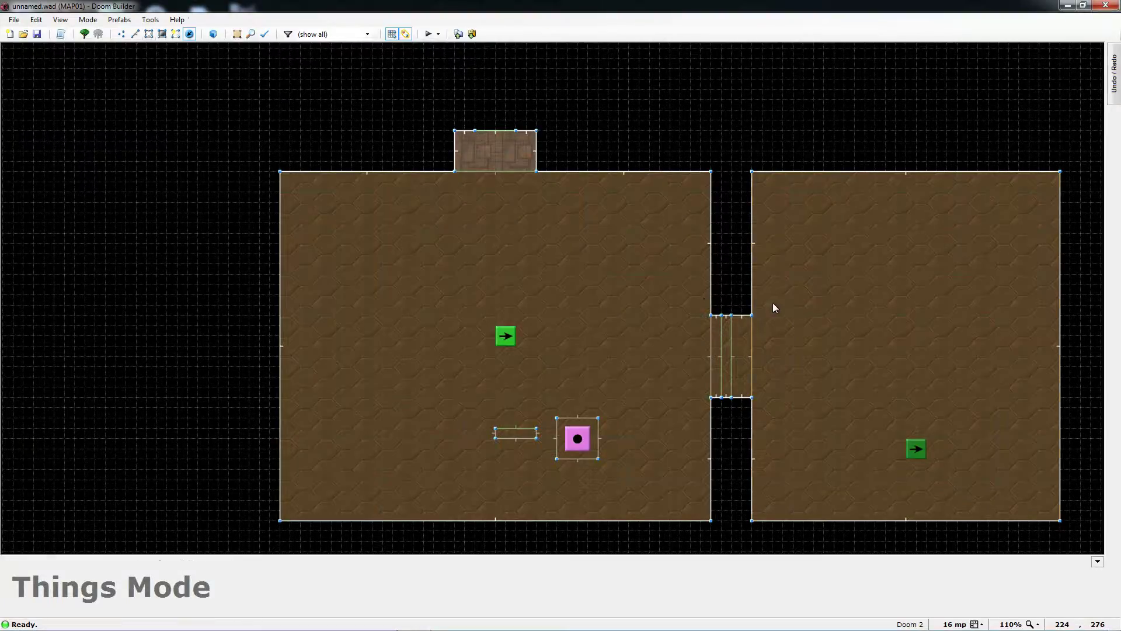
Step: In Sectors Mode, assign a new tag to the east room's sector
key("s")
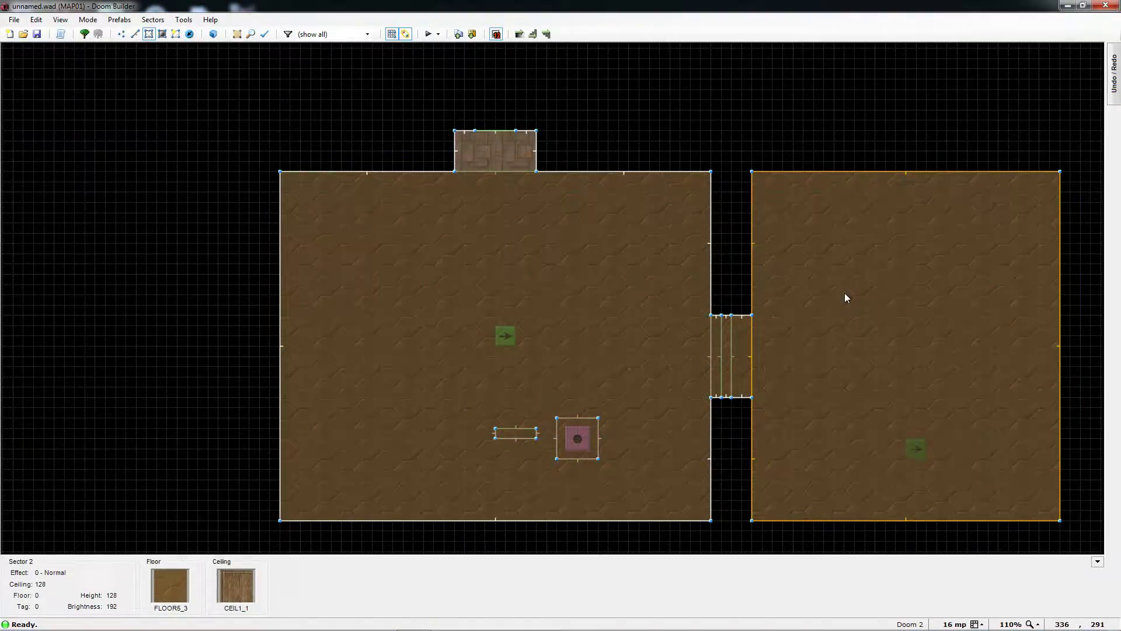
right_click(877, 292)
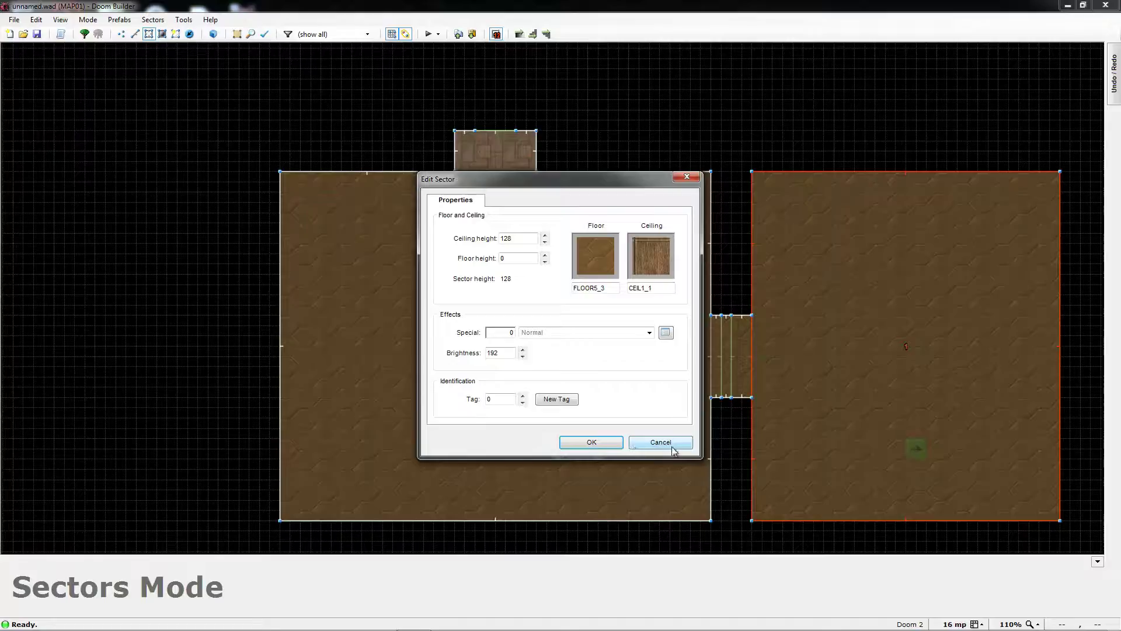
left_click(660, 442)
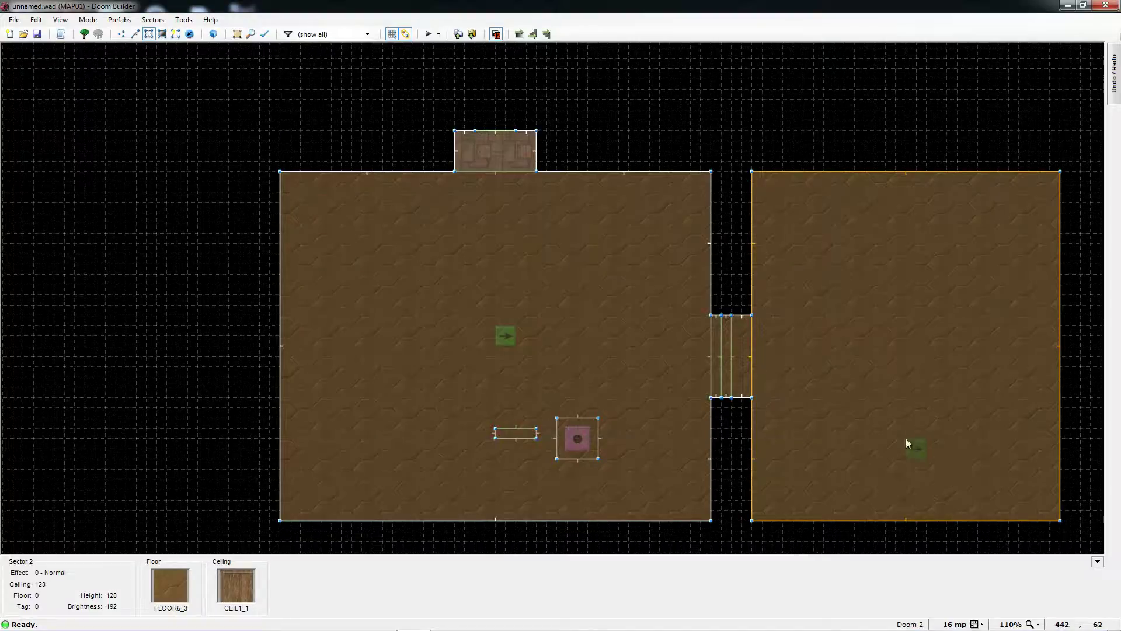
right_click(870, 255)
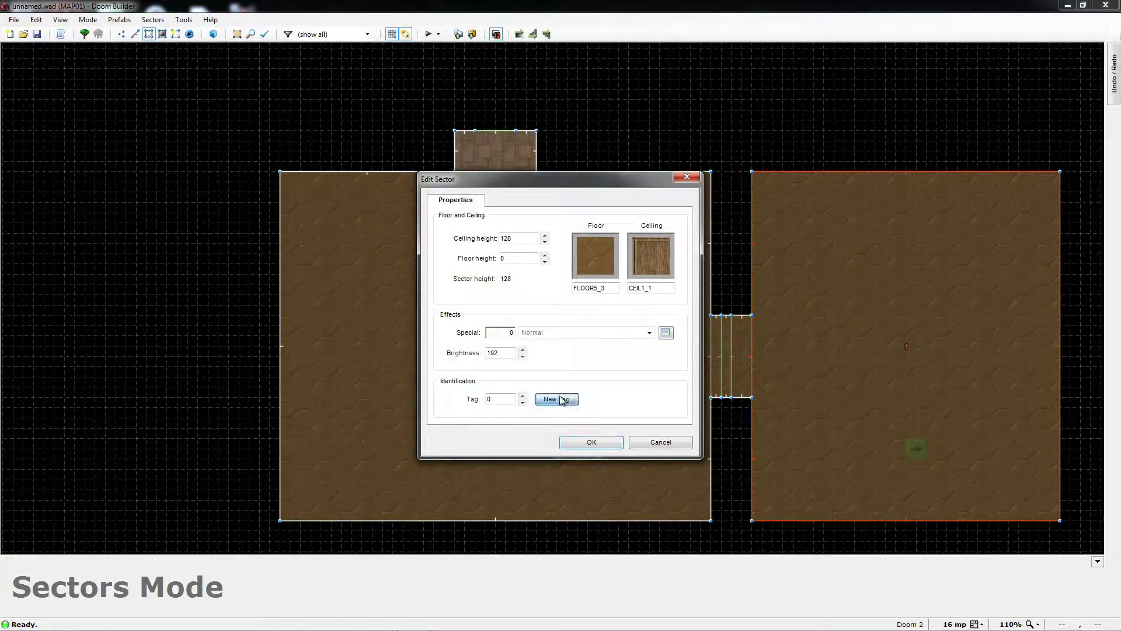
left_click(557, 399)
left_click(603, 449)
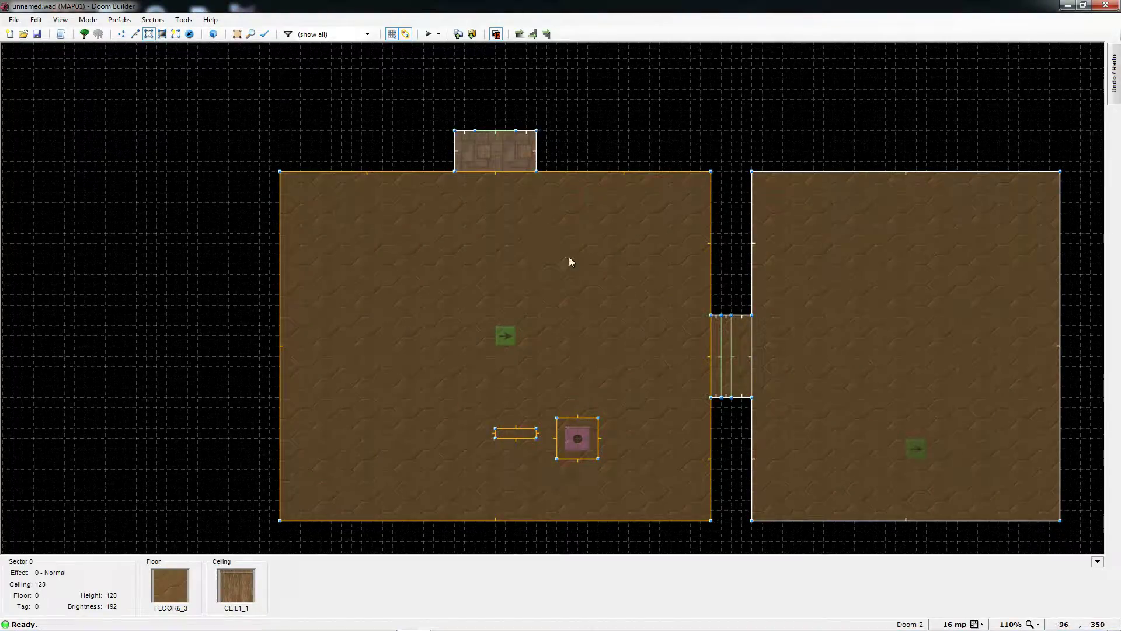
Step: In Linedefs Mode, draw a 64 by 64 square sector in the northwest part of the west room
key("l")
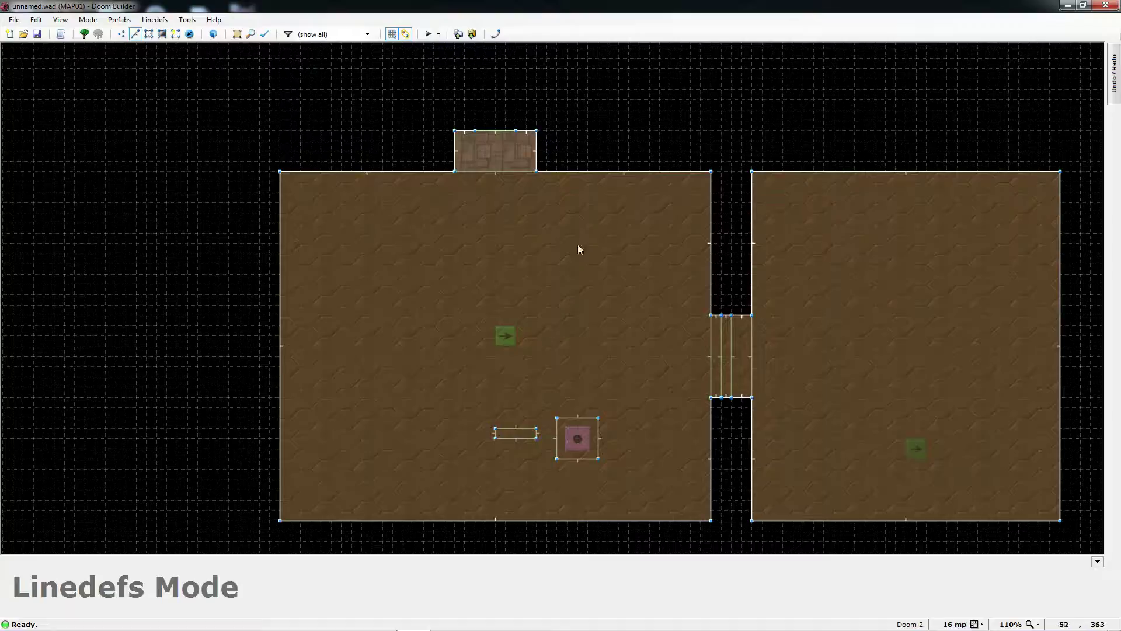
right_click(341, 229)
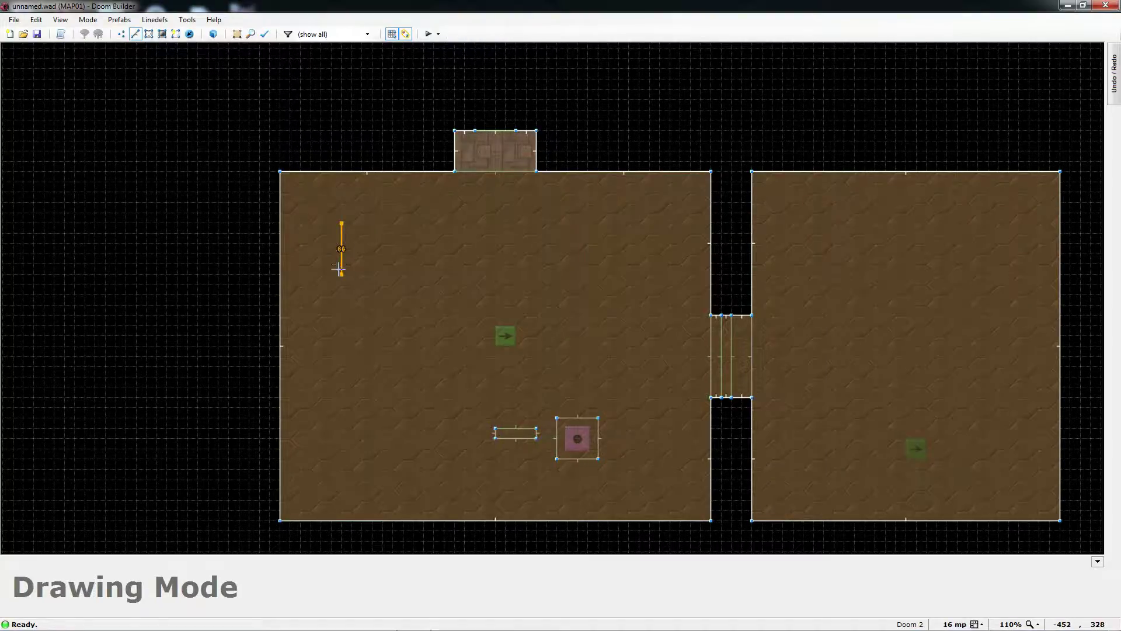
right_click(341, 264)
right_click(382, 264)
right_click(382, 223)
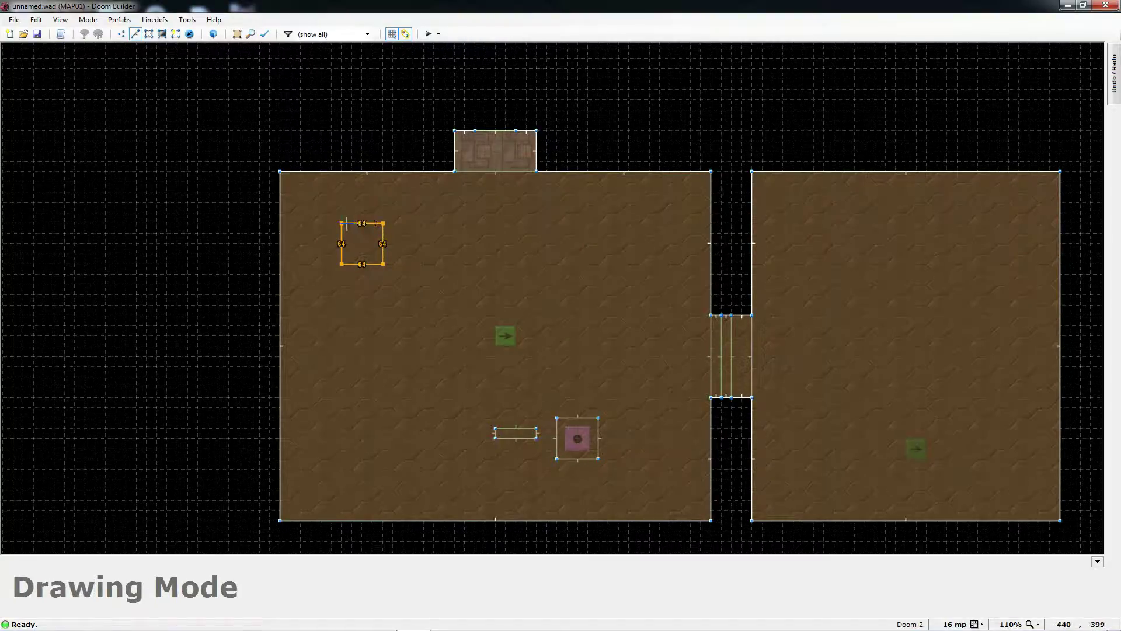
right_click(341, 222)
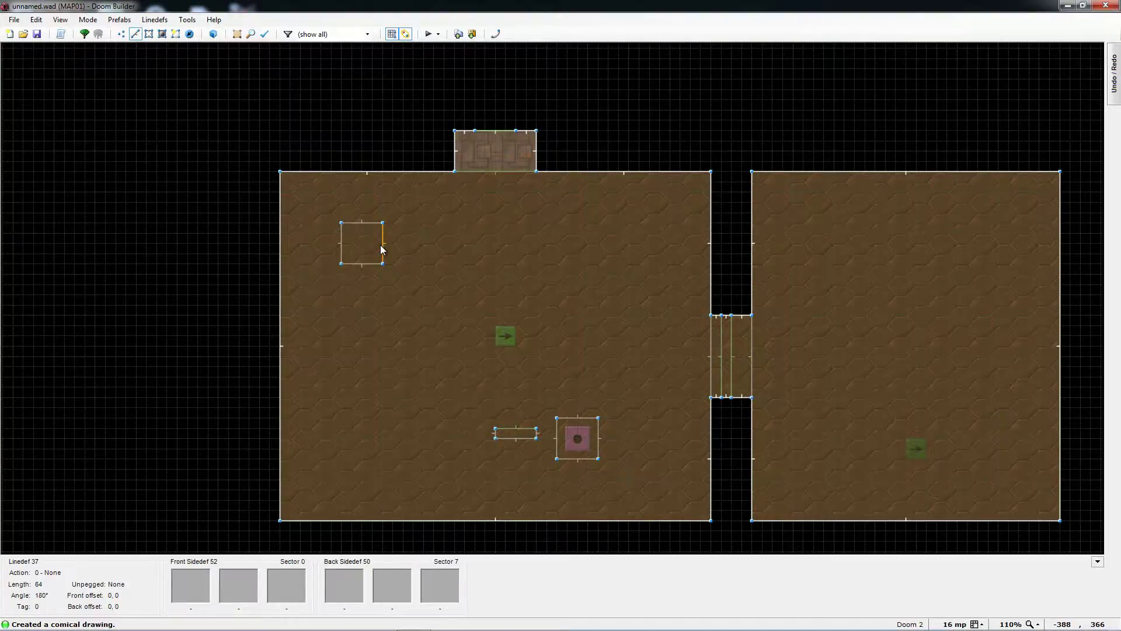
key("s")
key("l")
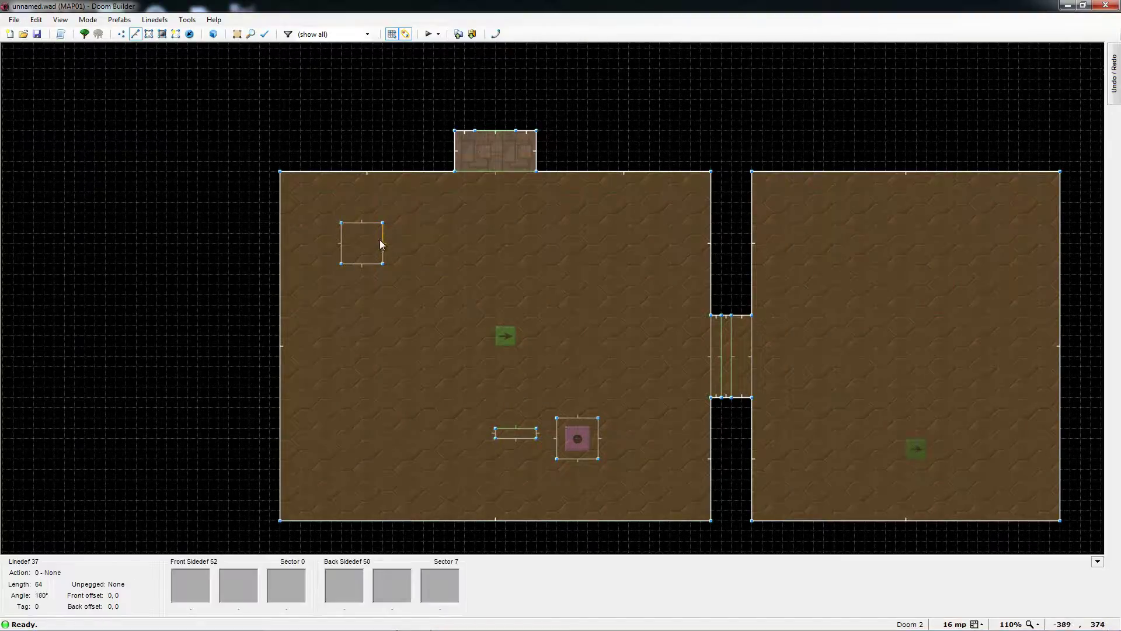
Step: In the 3D view, raise the new square sector's floor to 8 and lower its ceiling by one increment
key("q")
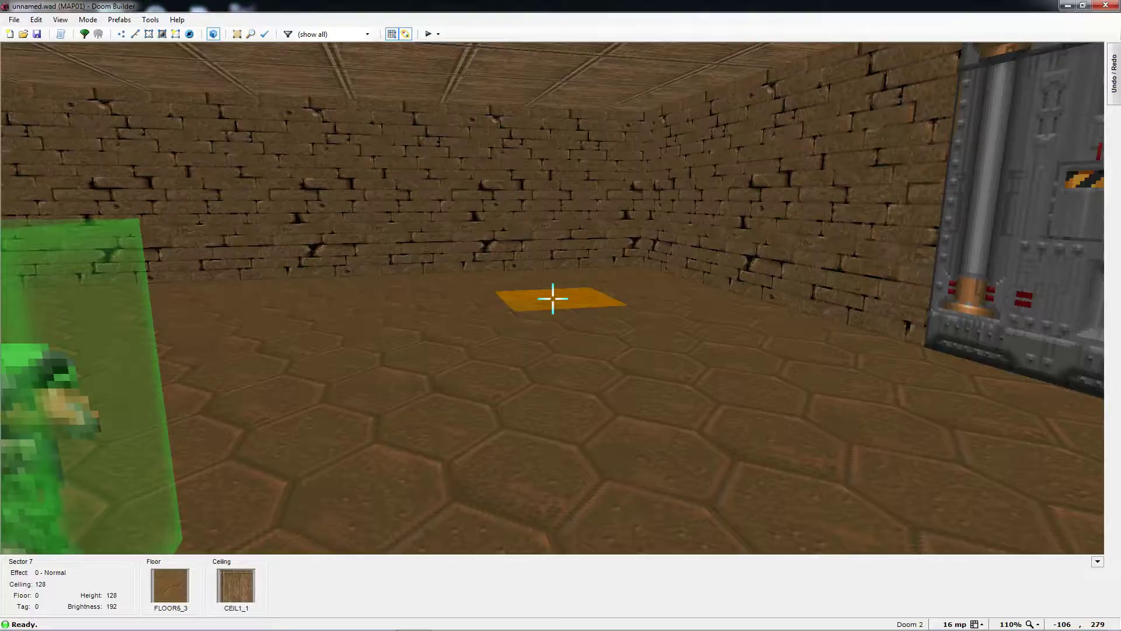
scroll(553, 298, "up", 1)
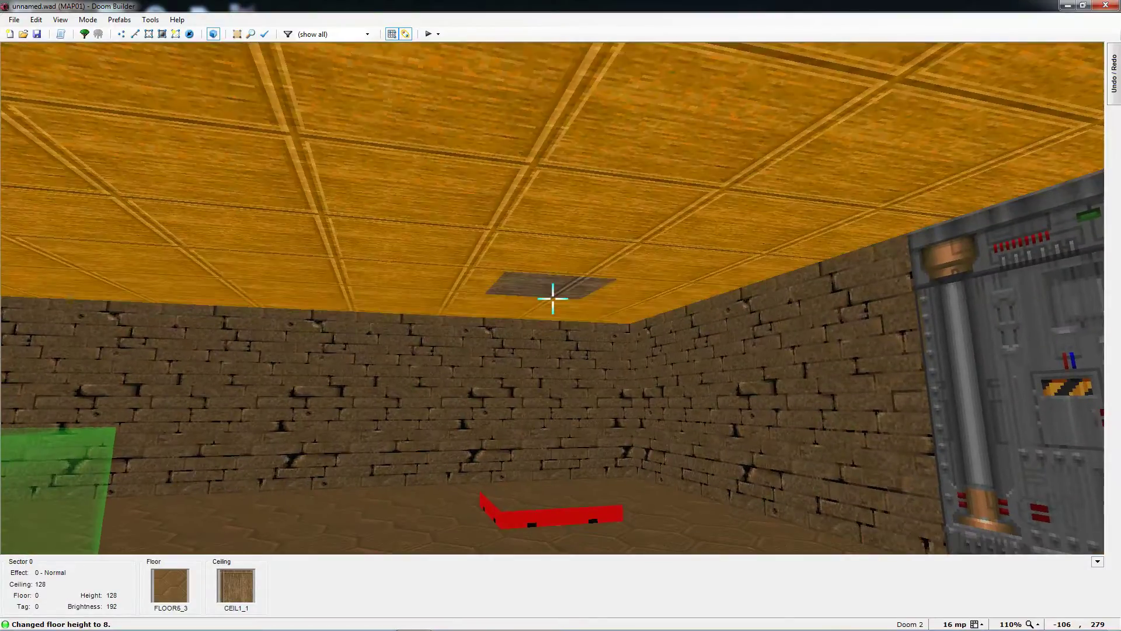
scroll(554, 299, "down", 1)
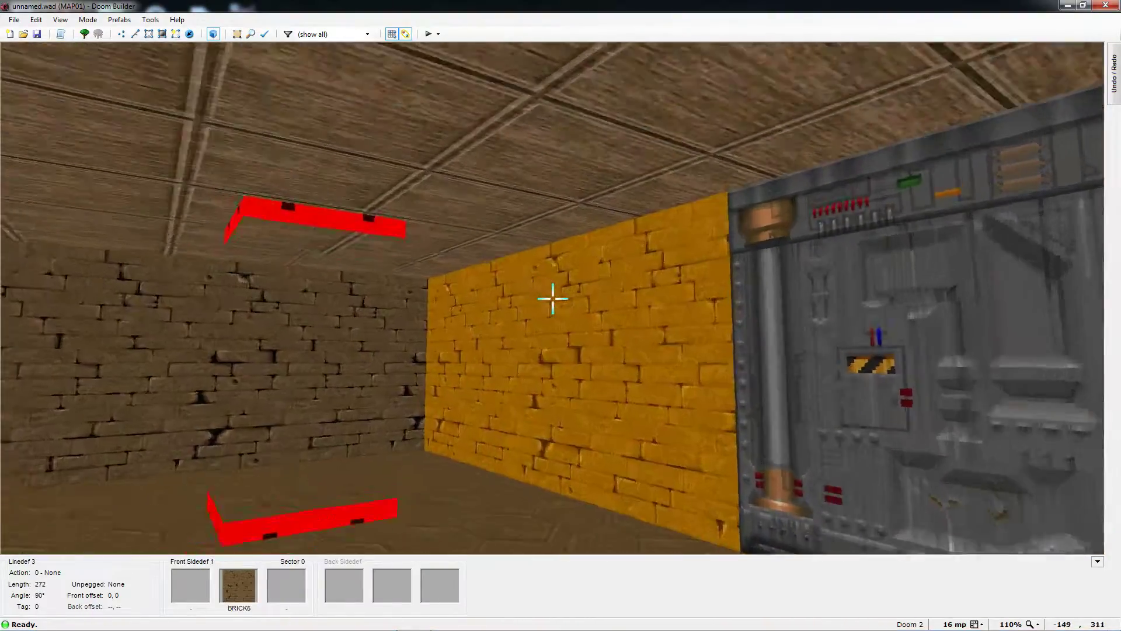
Step: In the 3D view, set the front upper and lower textures of the raised square's four linedefs to METAL
key("f")
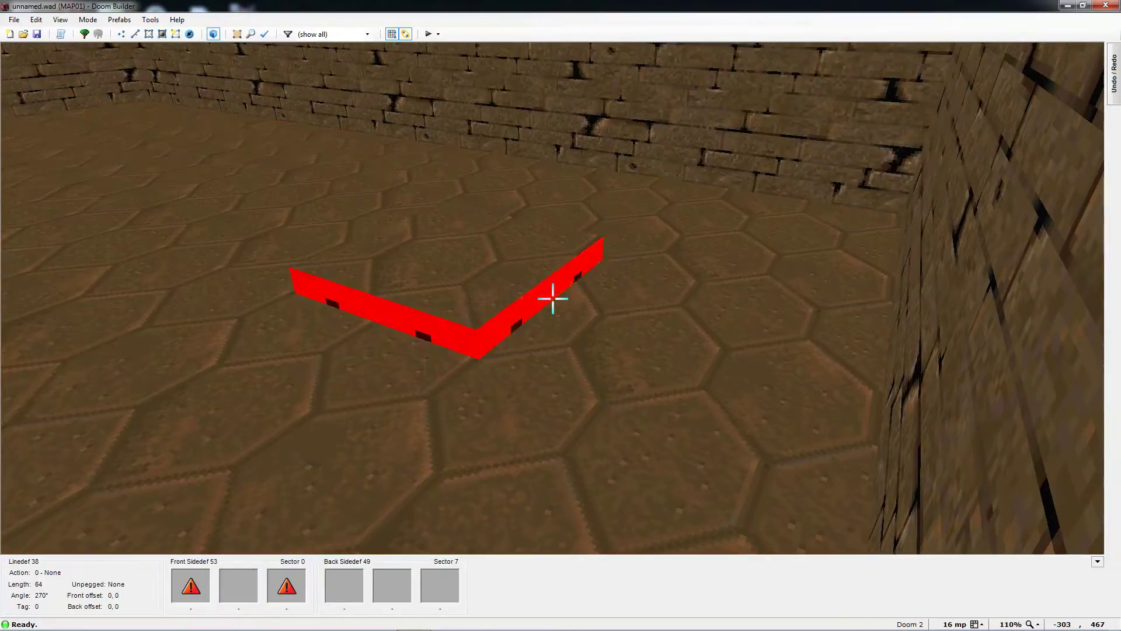
key("f")
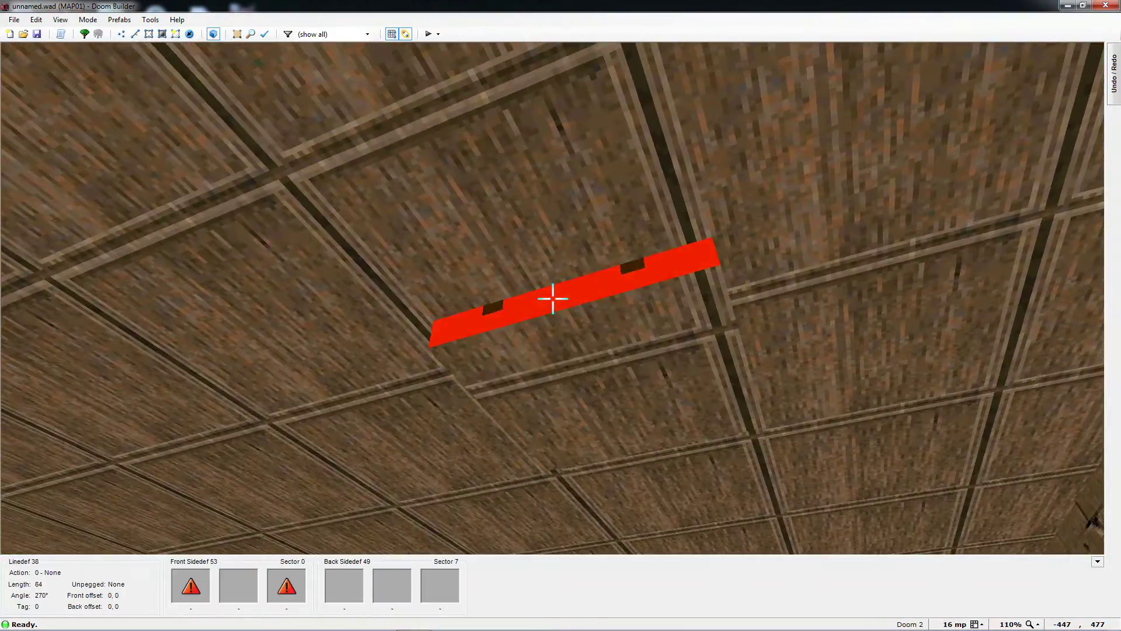
key("f")
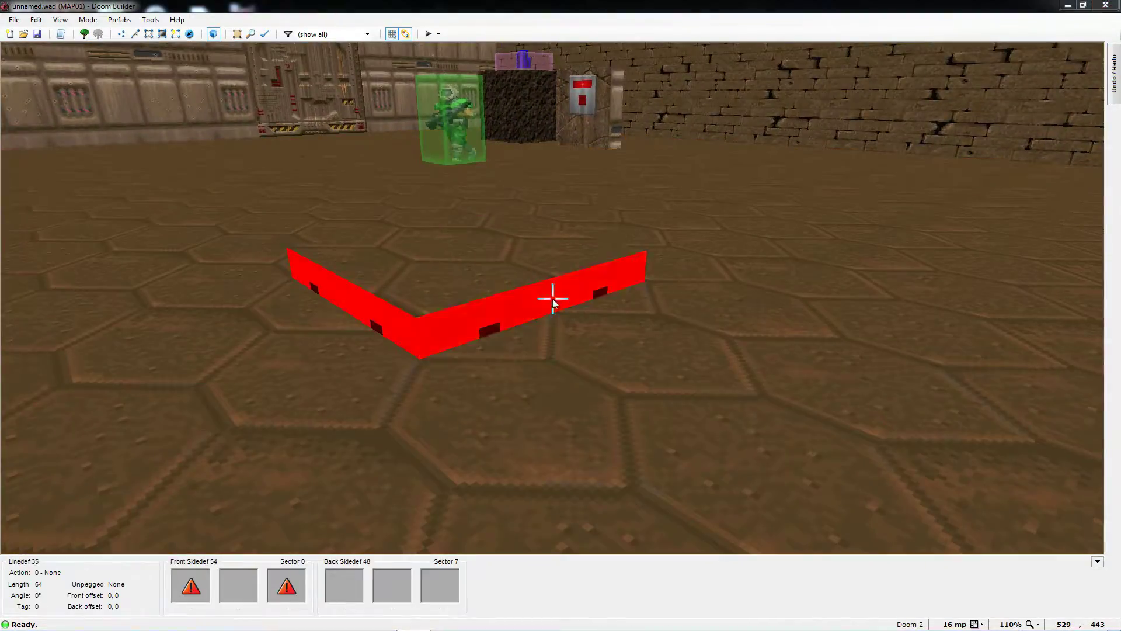
right_click(552, 298)
left_click(483, 205)
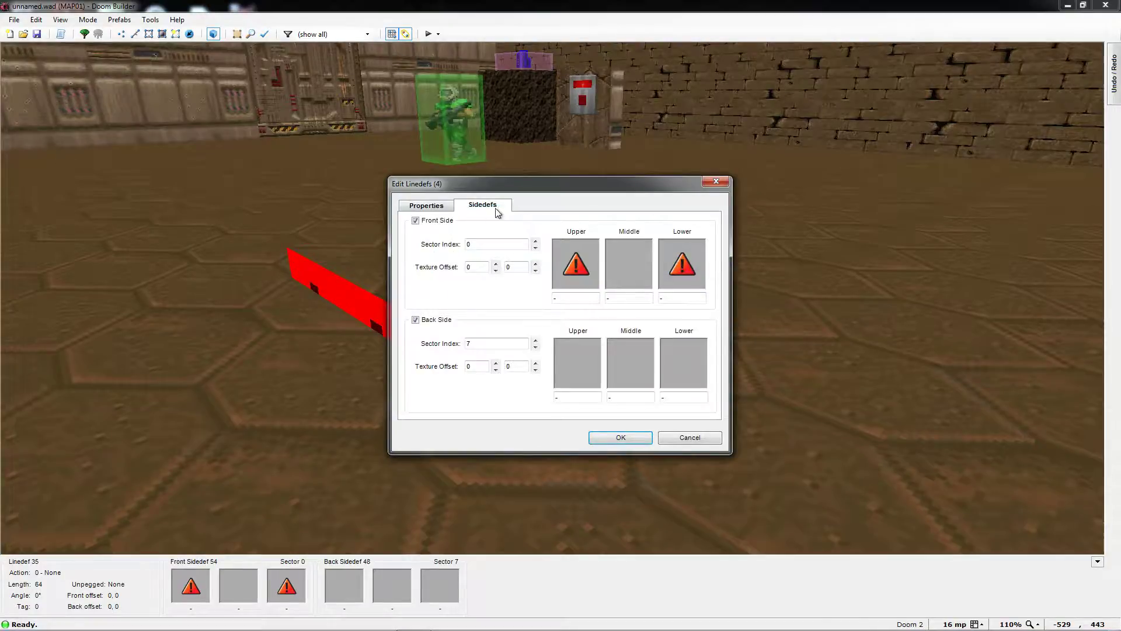
left_click(587, 271)
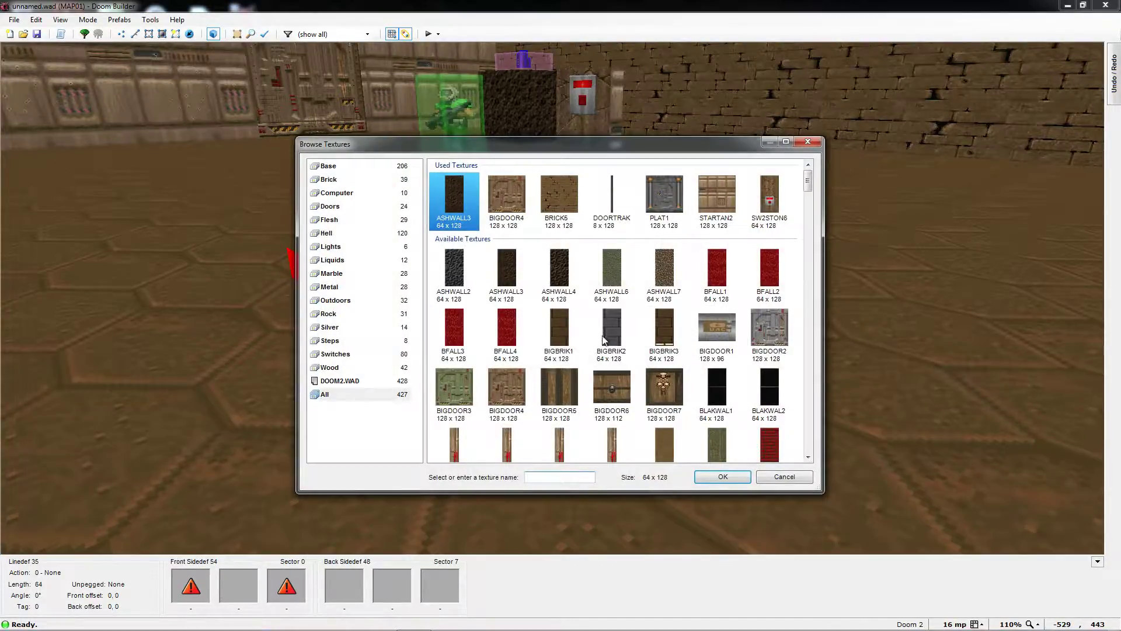
left_click_drag(808, 190, 804, 284)
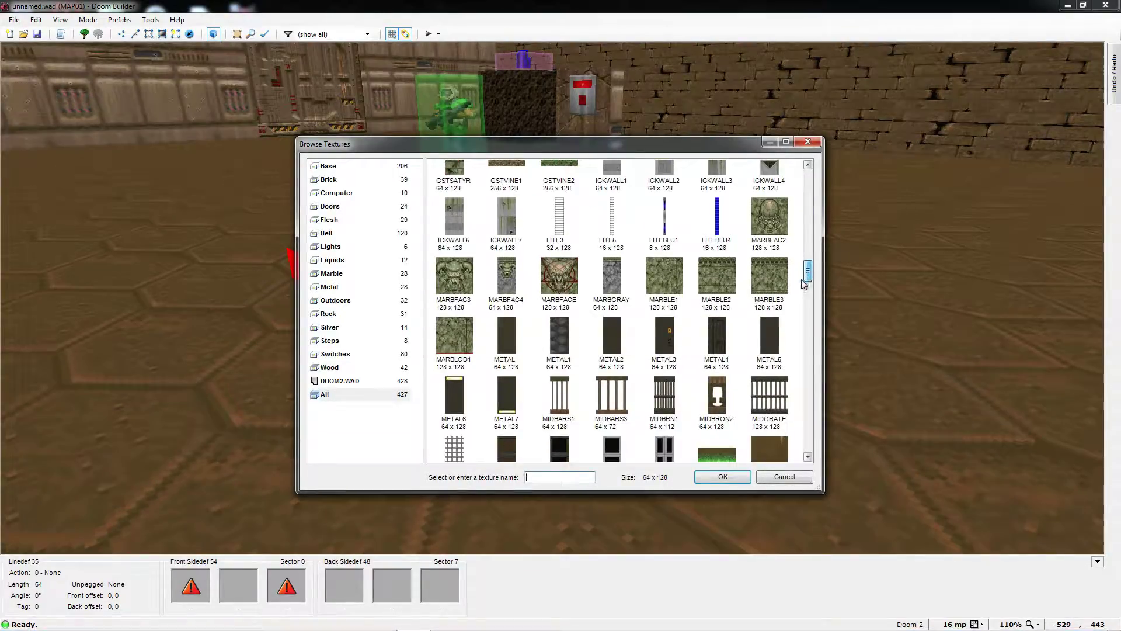
double_click(506, 334)
left_click(688, 272)
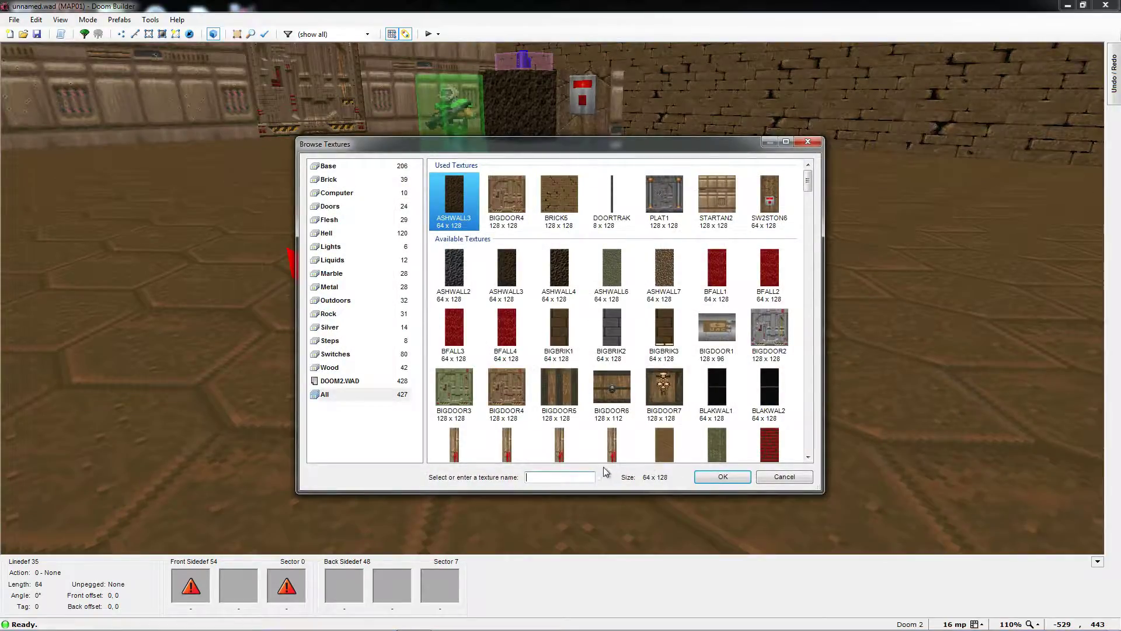
type("METAL")
double_click(466, 188)
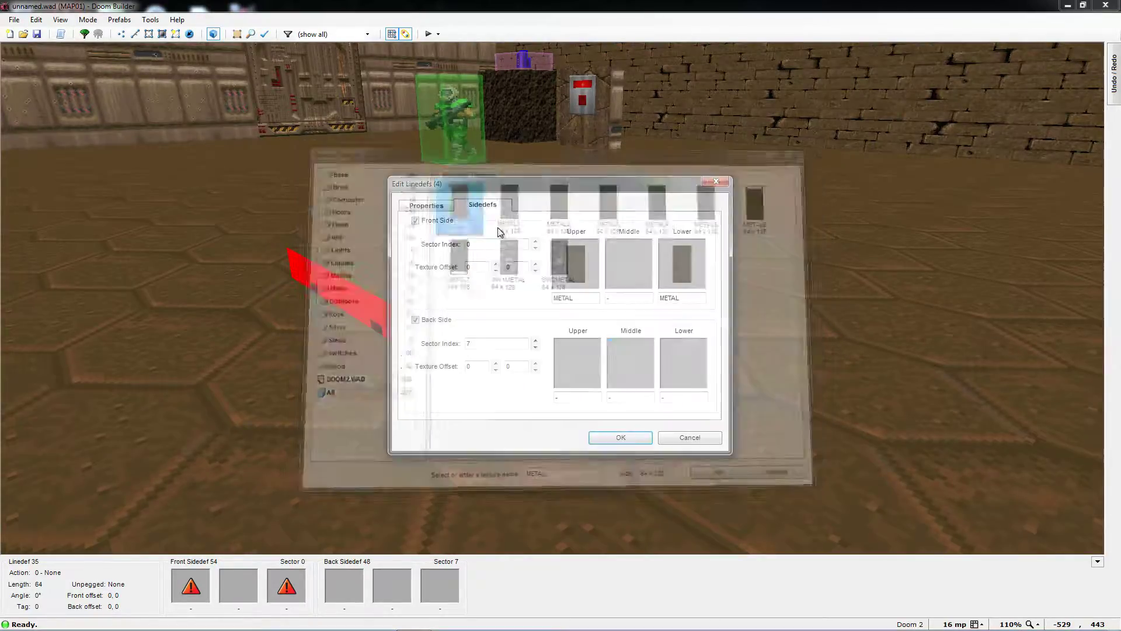
left_click(639, 442)
Step: Set the floor flat of the raised square sector to GATE3
key("e")
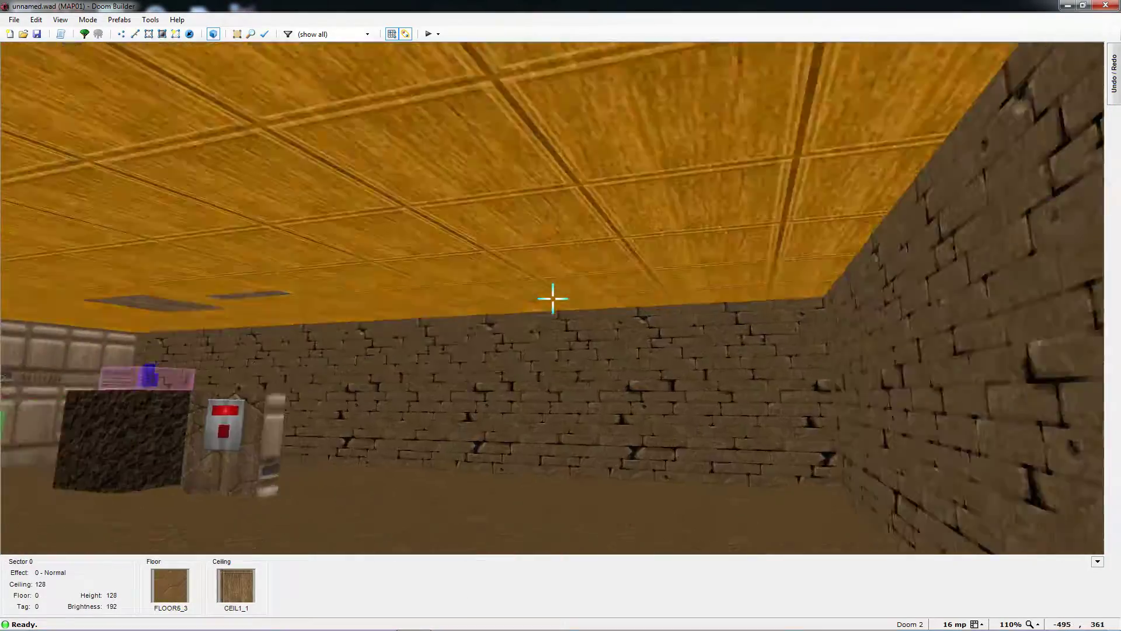
key("c")
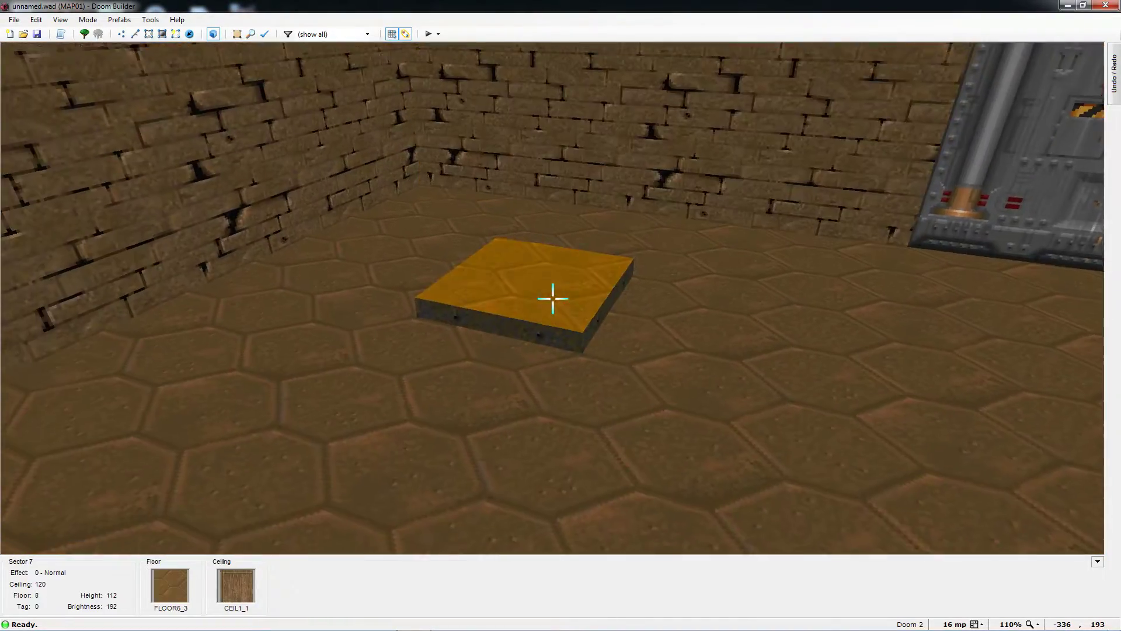
key("e")
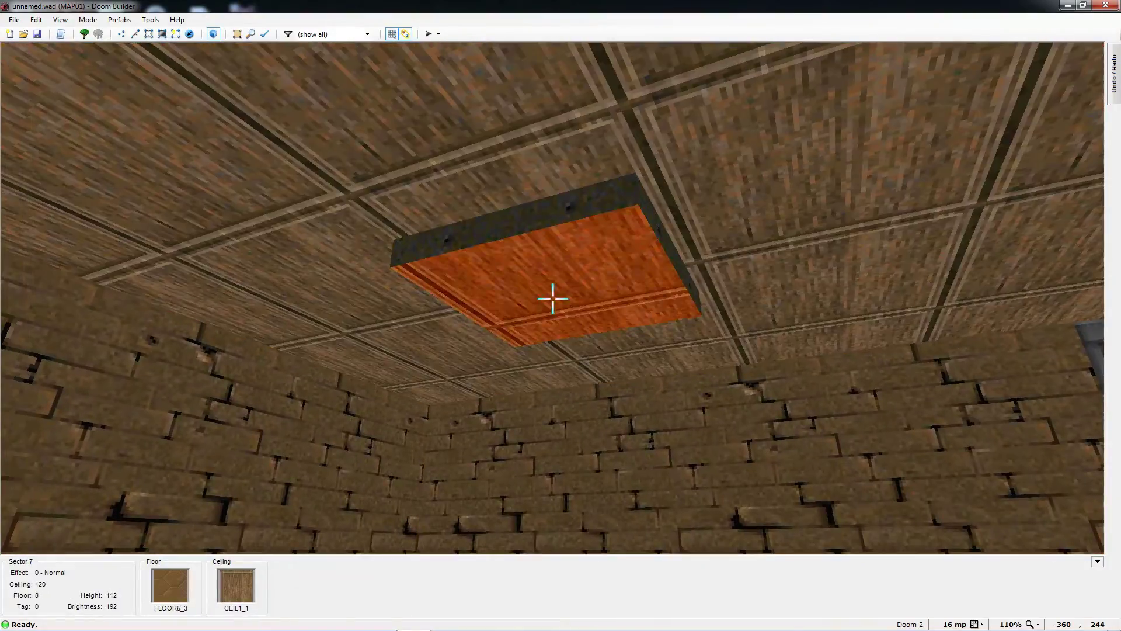
right_click(553, 299)
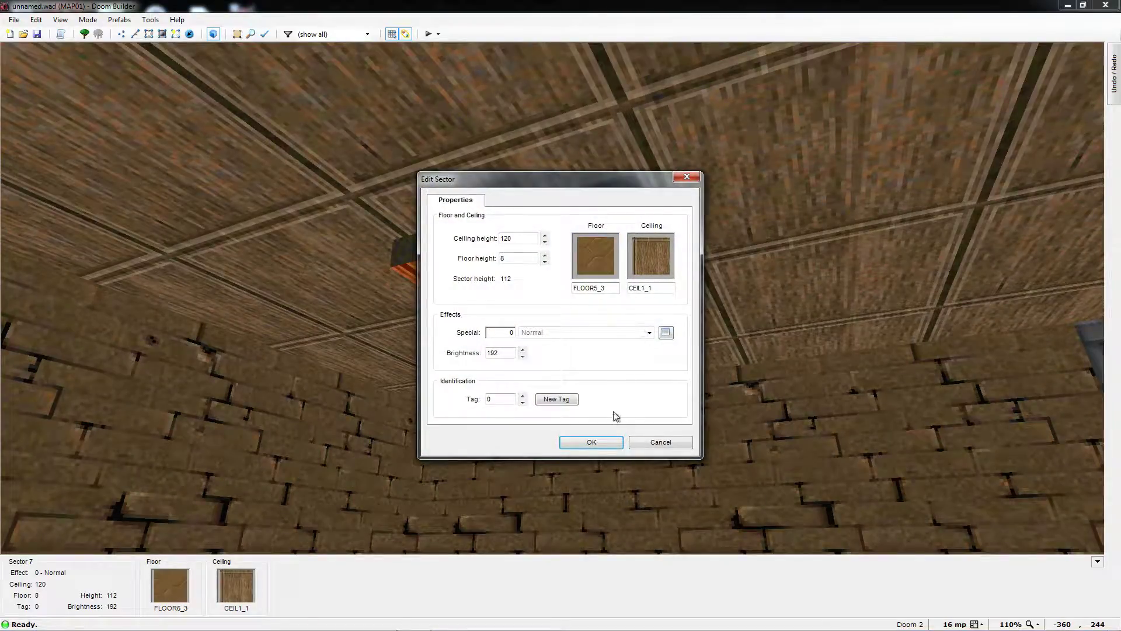
left_click(617, 275)
left_click_drag(809, 219, 802, 184)
scroll(512, 358, "down", 10)
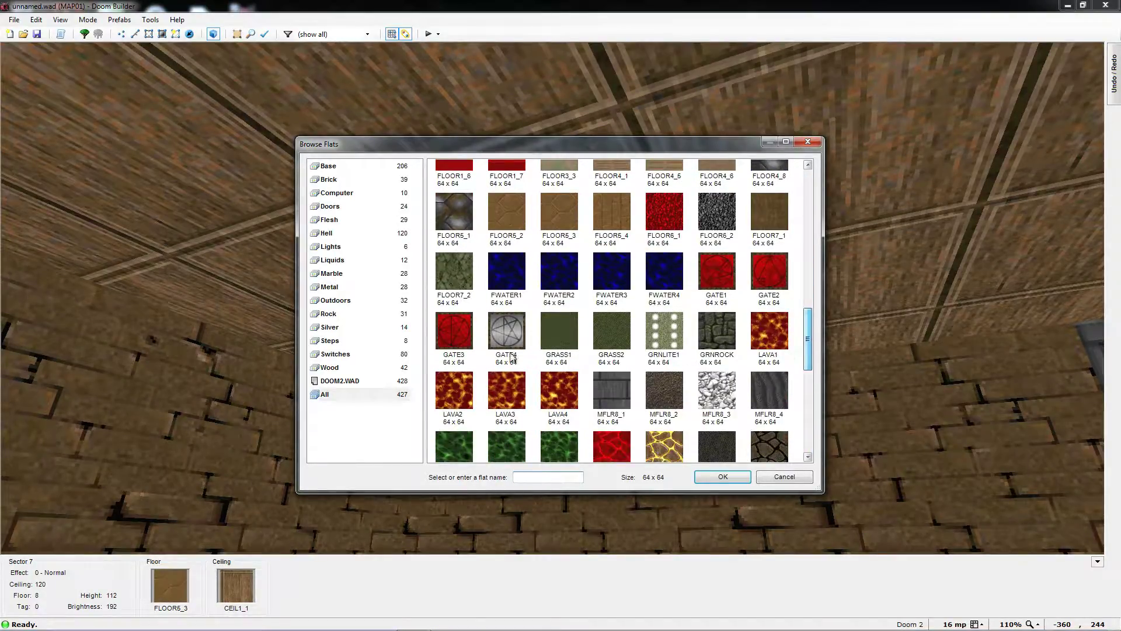
left_click(460, 341)
left_click(708, 476)
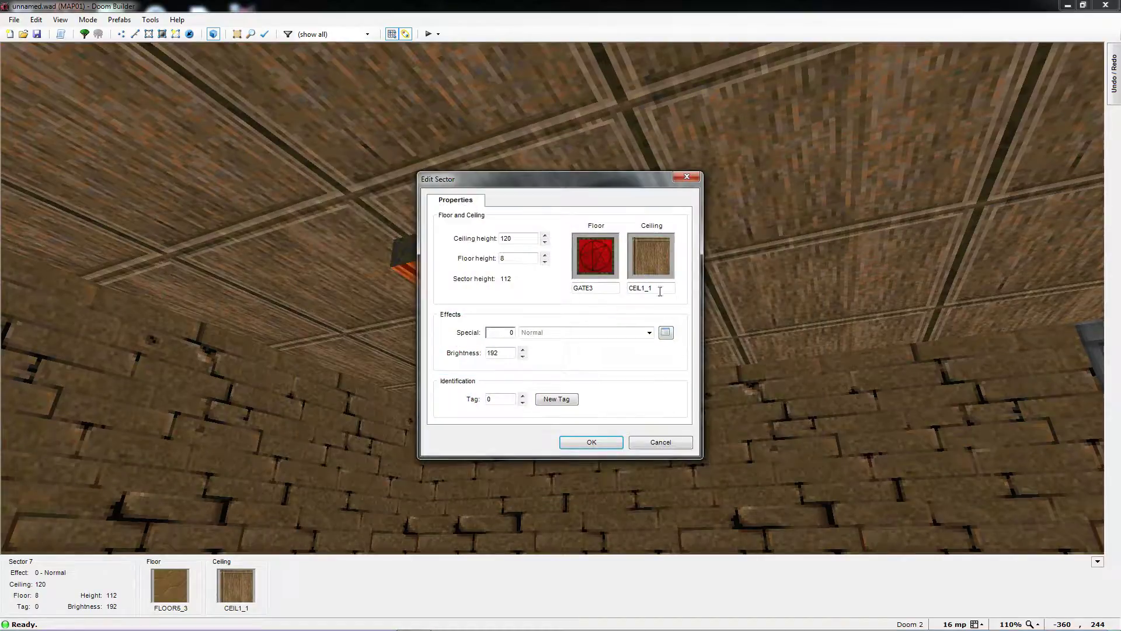
Step: Set the ceiling flat of the same square sector to GATE3 and apply the sector changes
left_click(653, 263)
left_click_drag(803, 211, 812, 346)
double_click(467, 202)
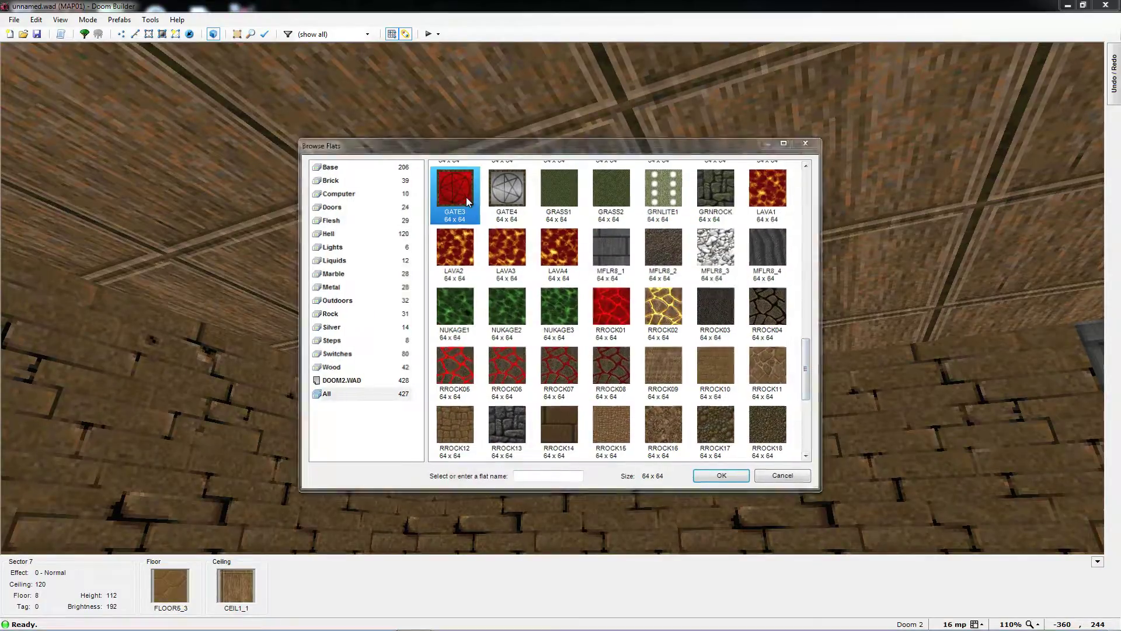
left_click(593, 444)
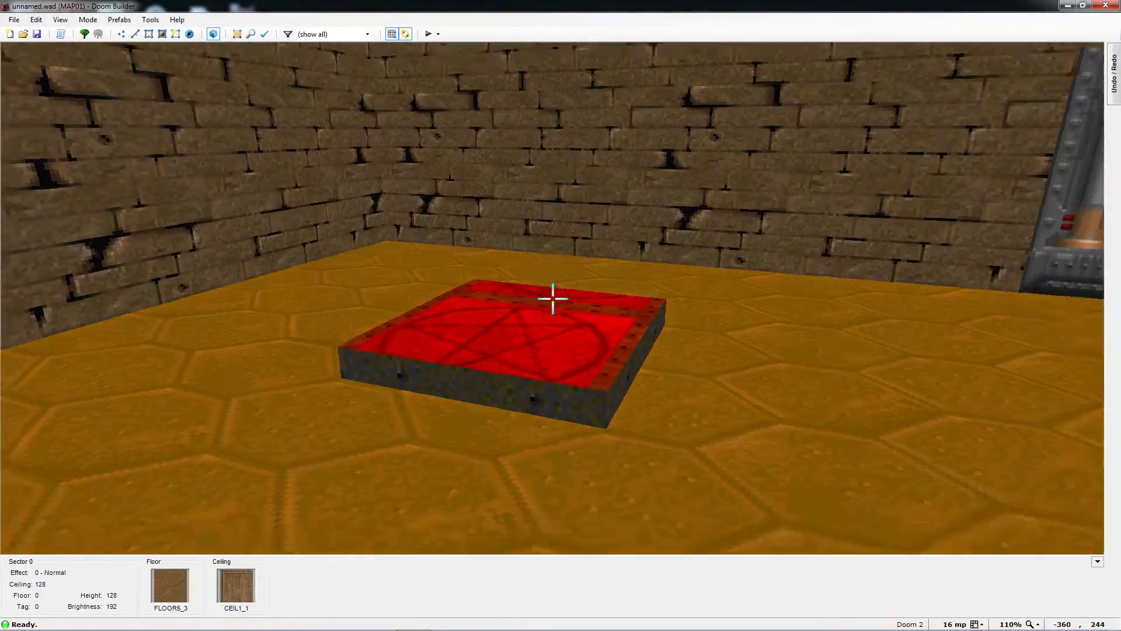
Step: In Sectors Mode, move the red teleporter pad 16 units south to align its pentagram flat, and check it in 3D
key("q")
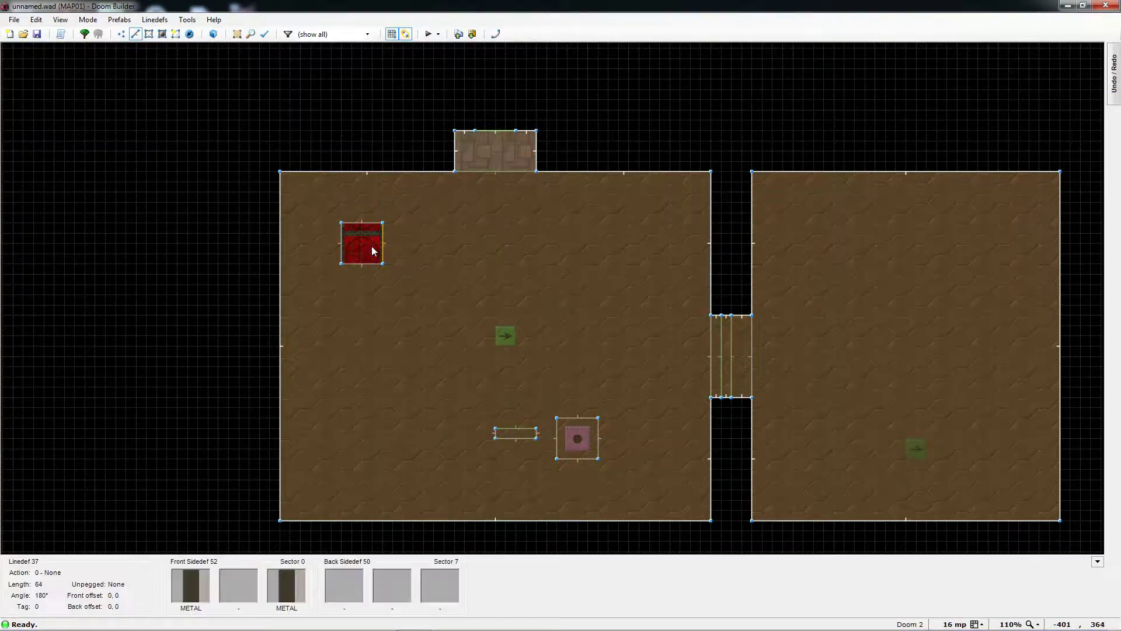
key("s")
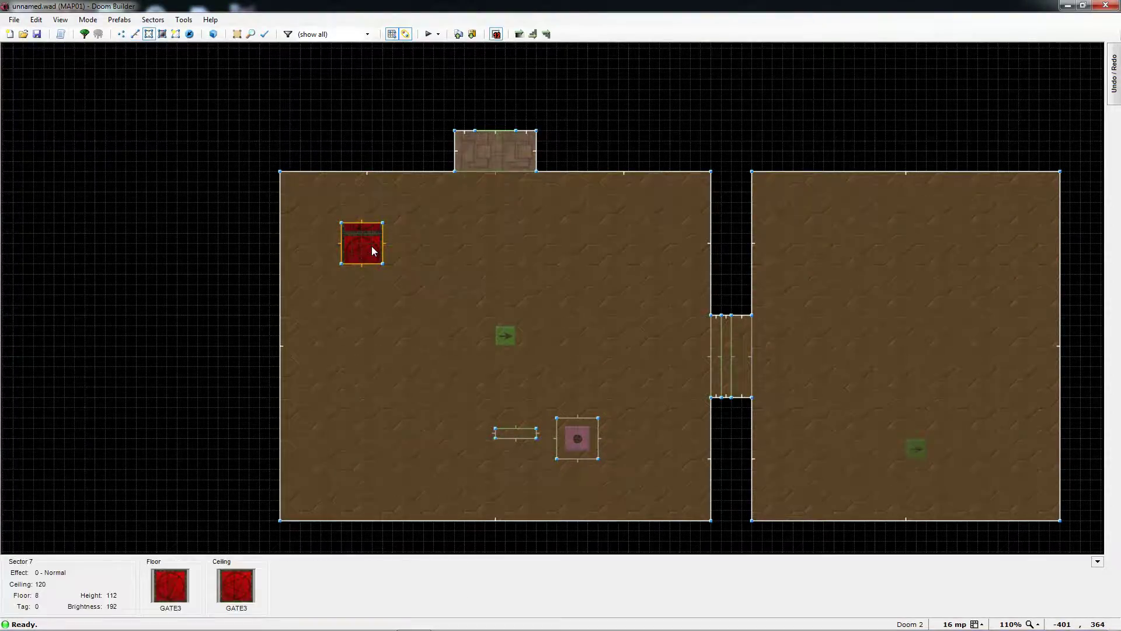
right_click_drag(367, 243, 366, 247)
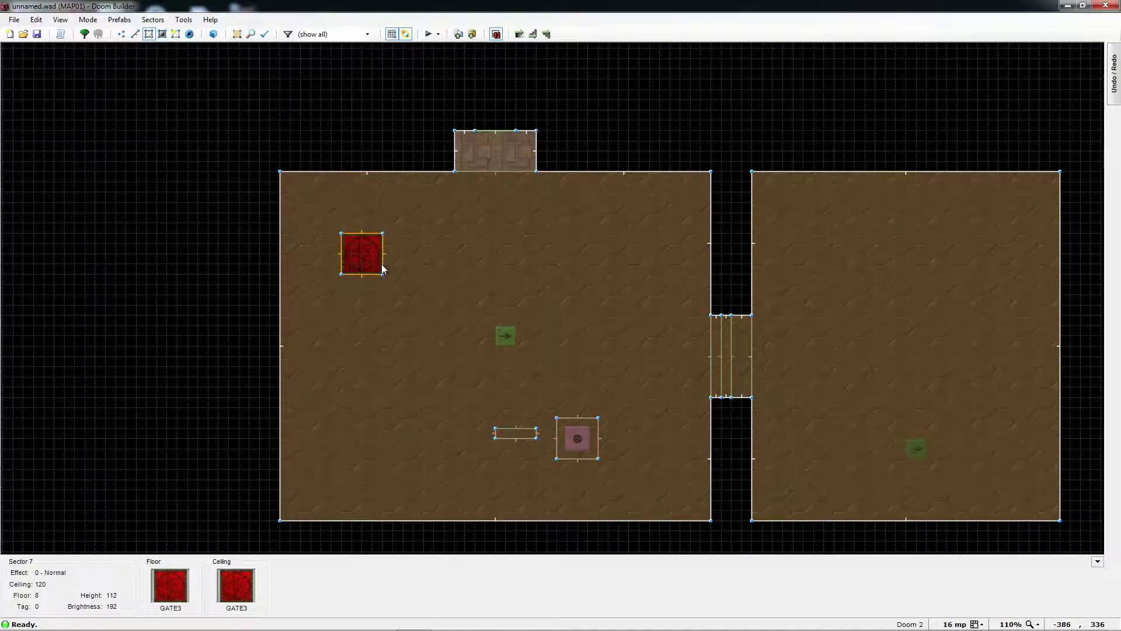
key("q")
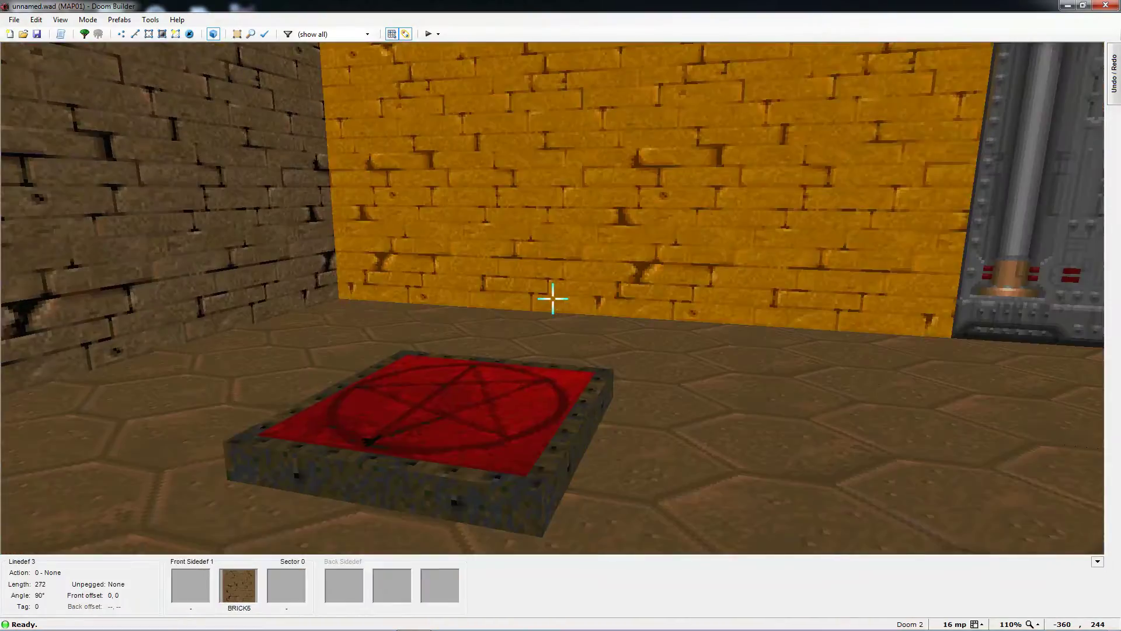
key("q")
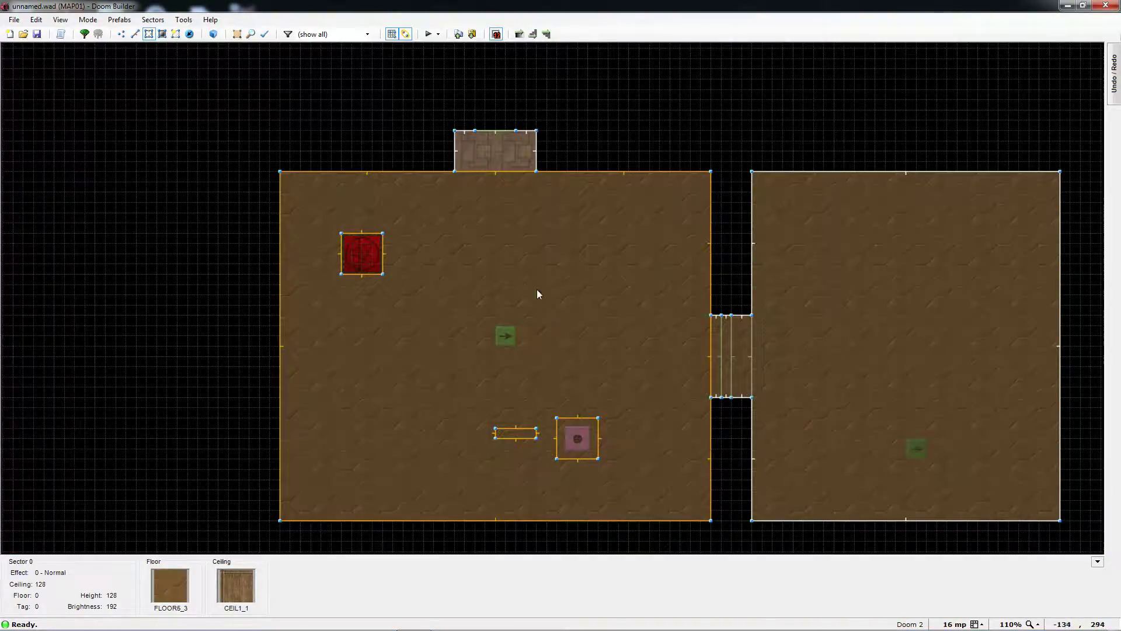
Step: In Linedefs Mode, give the teleporter pad's four linedefs action 97 WR Teleport with tag 3, and clear the selection
key("l")
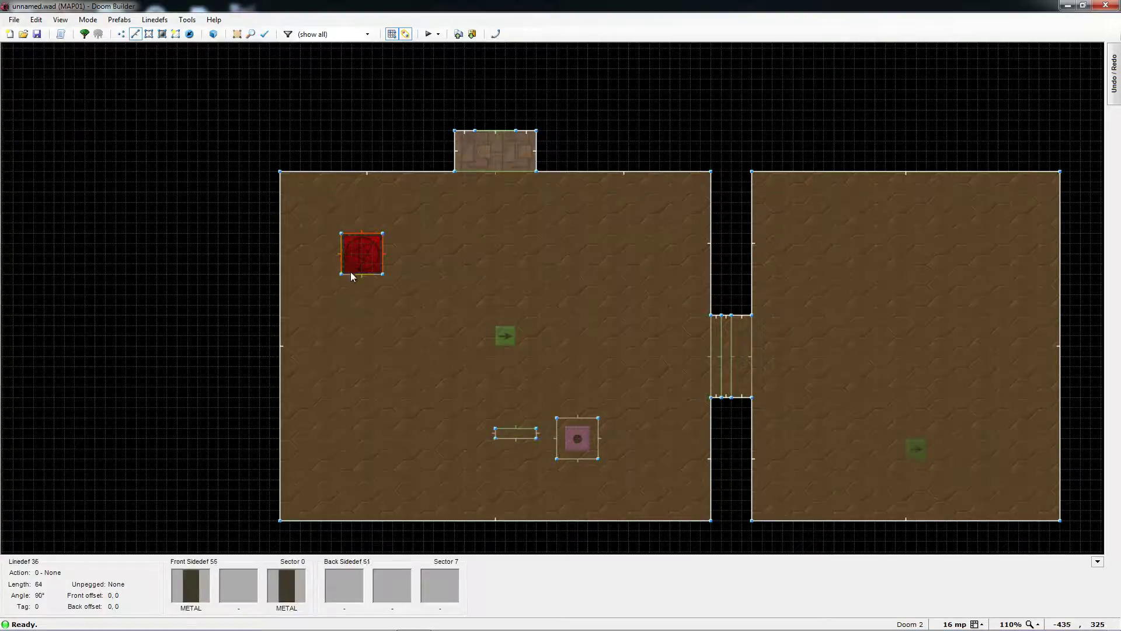
key("l")
right_click(384, 254)
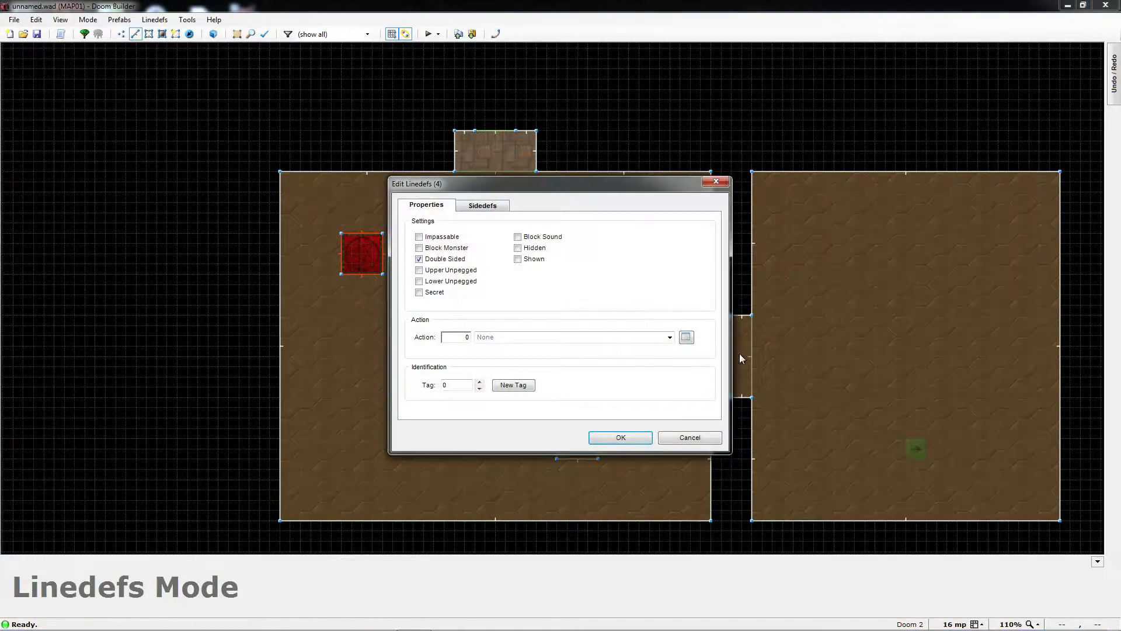
left_click(685, 338)
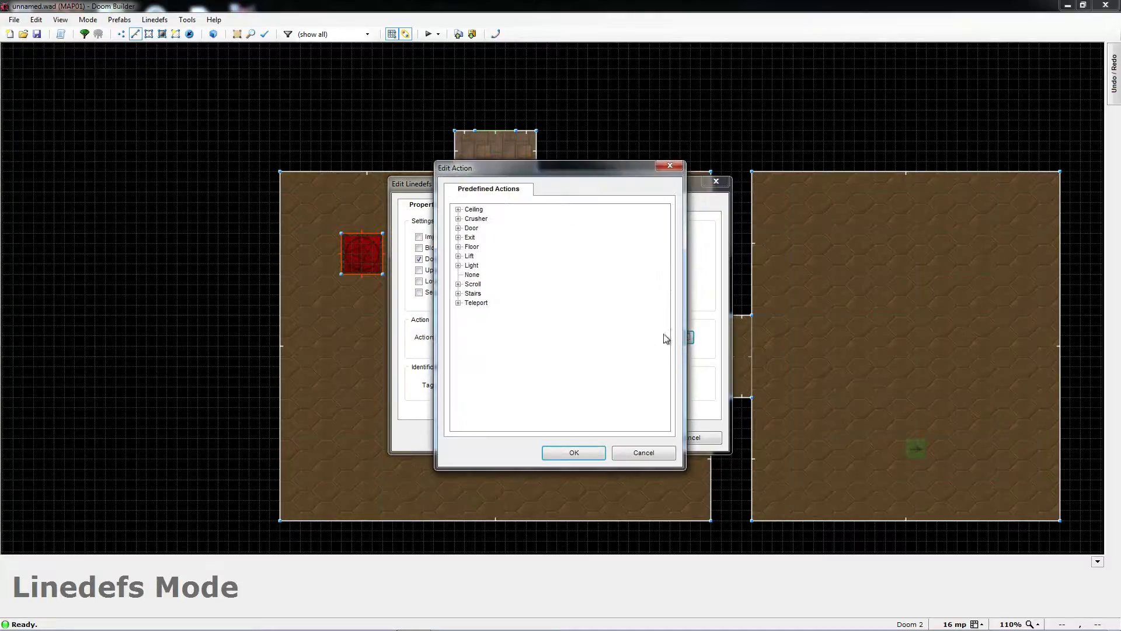
left_click(459, 303)
left_click(476, 304)
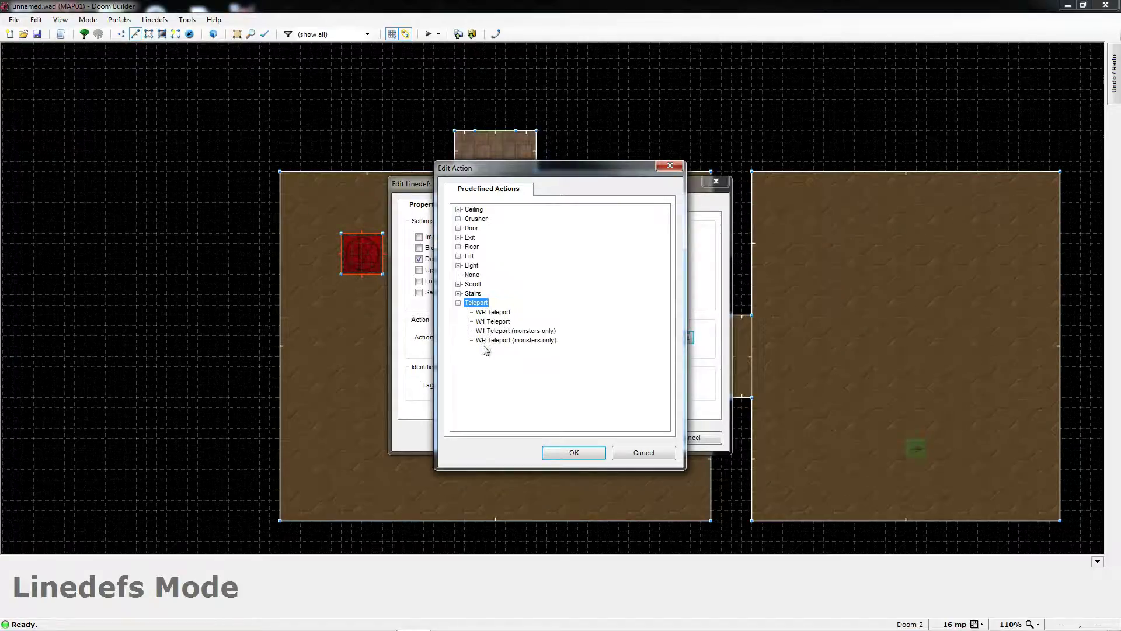
left_click(492, 312)
left_click(574, 453)
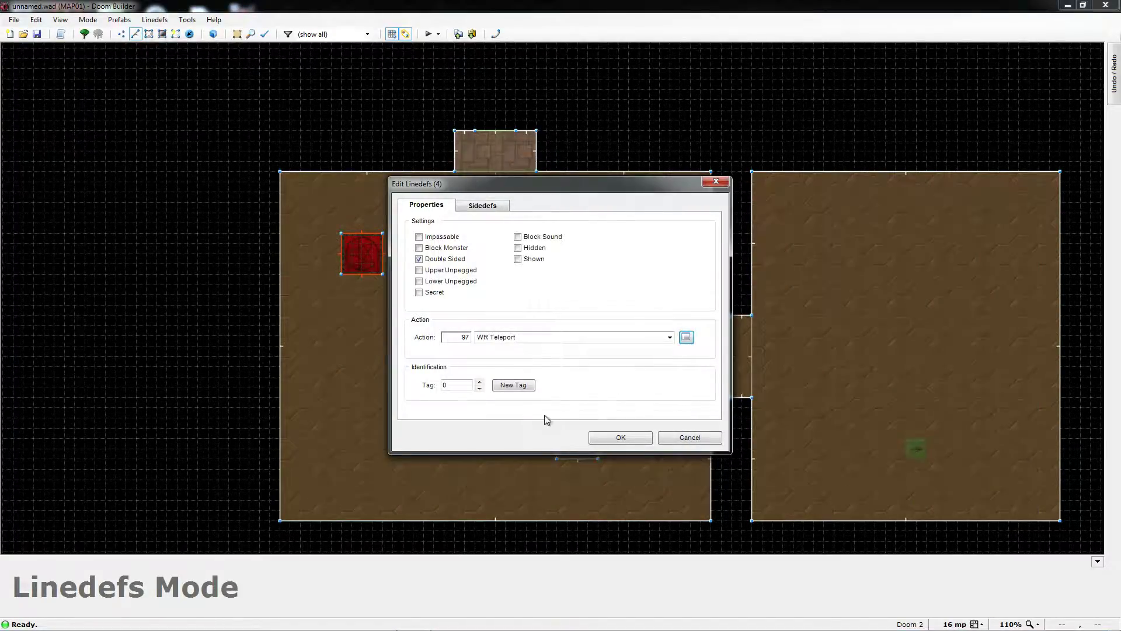
left_click(460, 388)
left_click(628, 439)
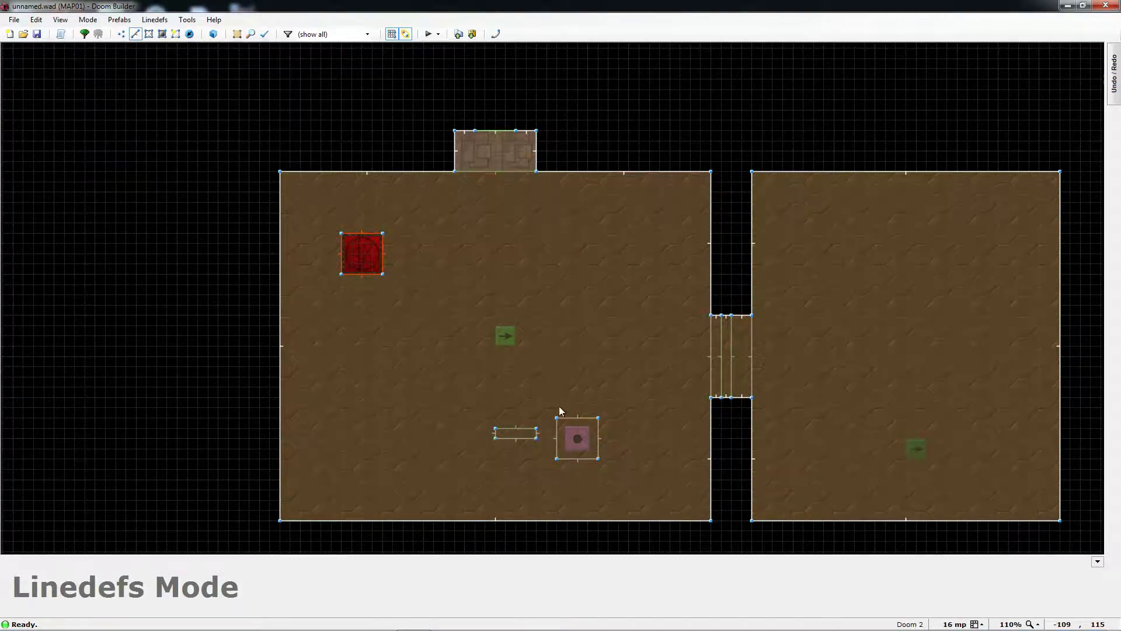
left_click(413, 395)
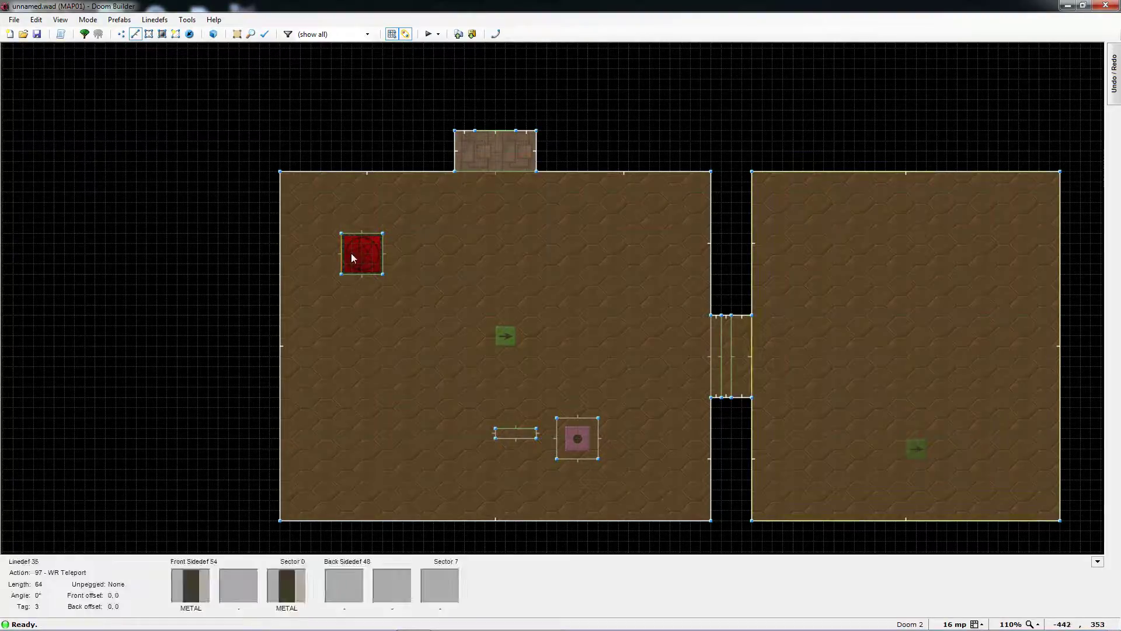
Step: Check the teleporter pad's lines and test the teleporter by playing the map in the game
mouse_move(387, 256)
mouse_move(342, 256)
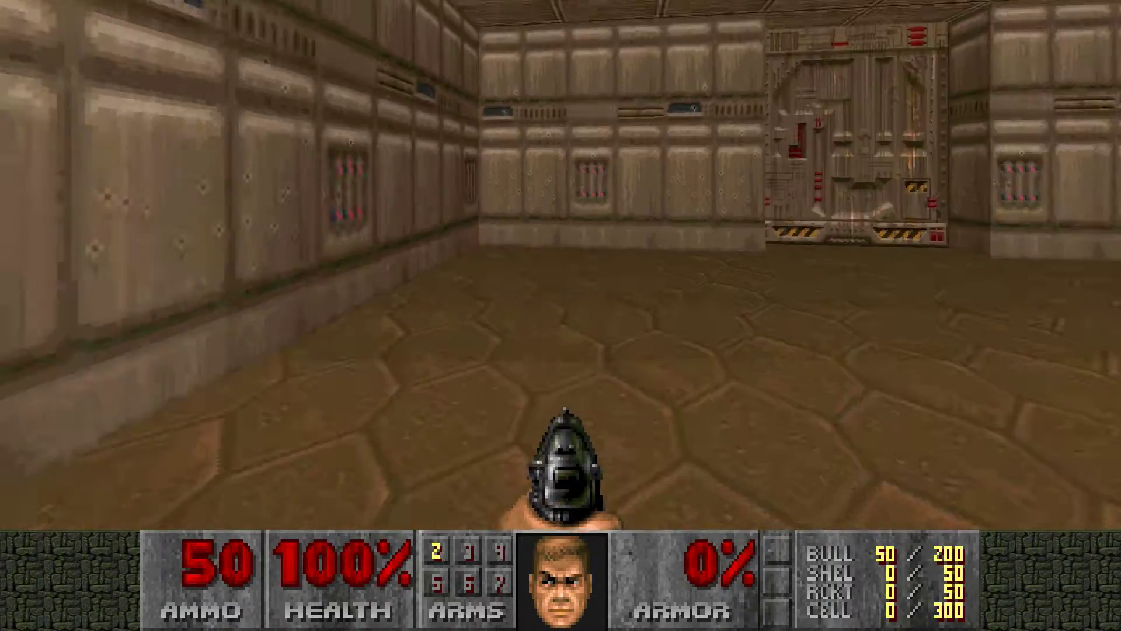
key("s")
key("s")
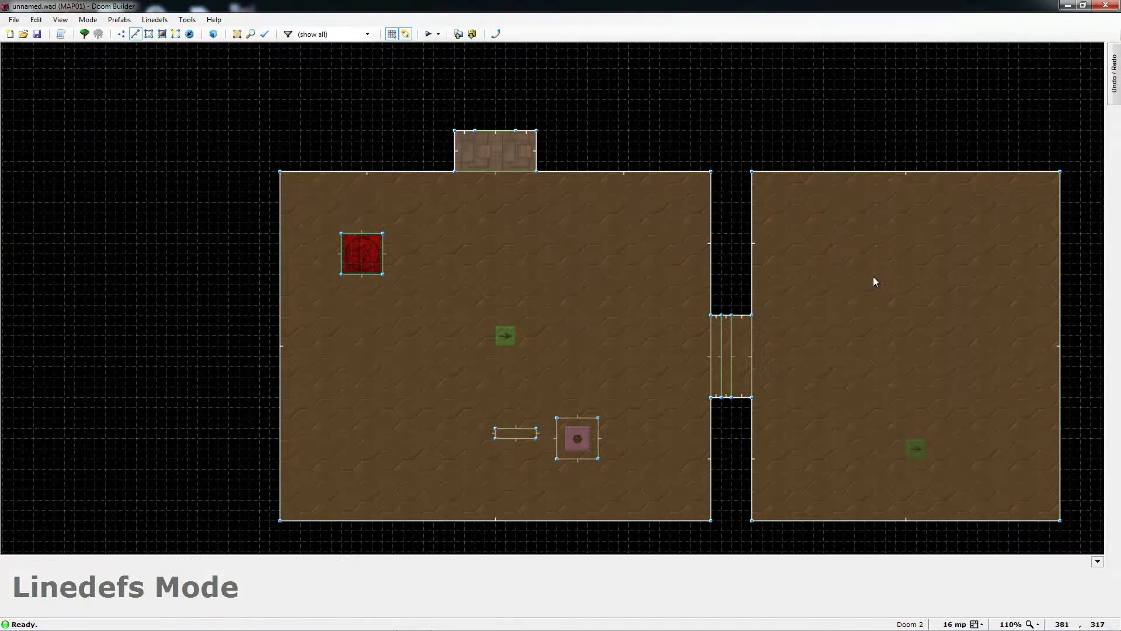
Step: In Linedefs Mode, draw an octagonal sector about 96 by 96 units in the northern part of the east room
scroll(827, 260, "up", 3)
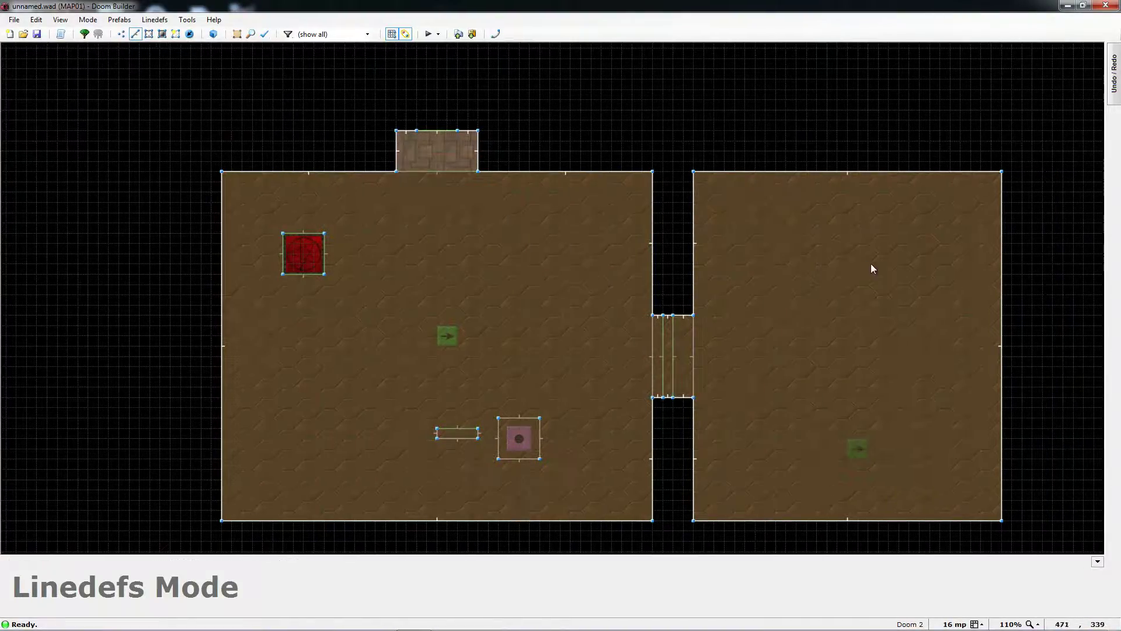
key("Insert")
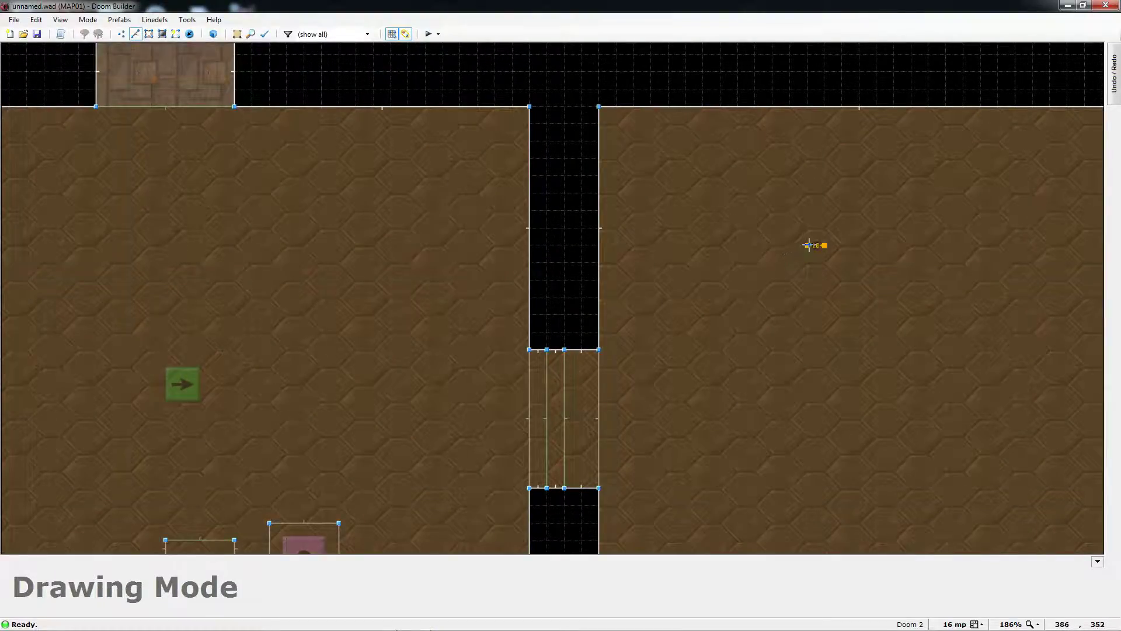
left_click(792, 245)
left_click(758, 274)
left_click(756, 315)
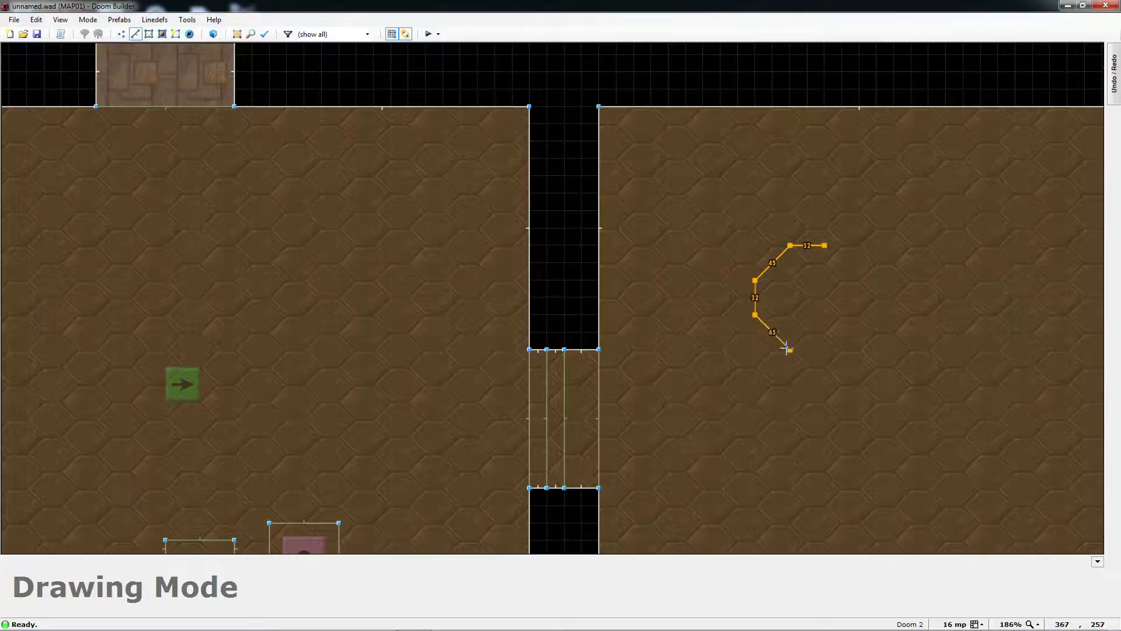
left_click(790, 349)
left_click(824, 349)
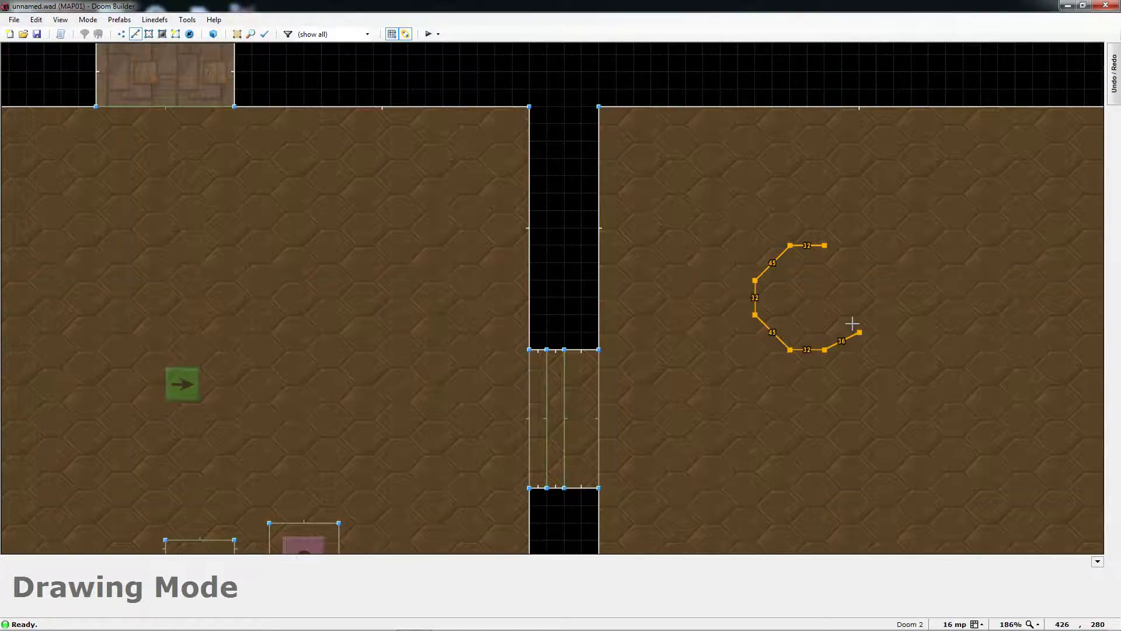
left_click(859, 315)
left_click(859, 281)
left_click(824, 245)
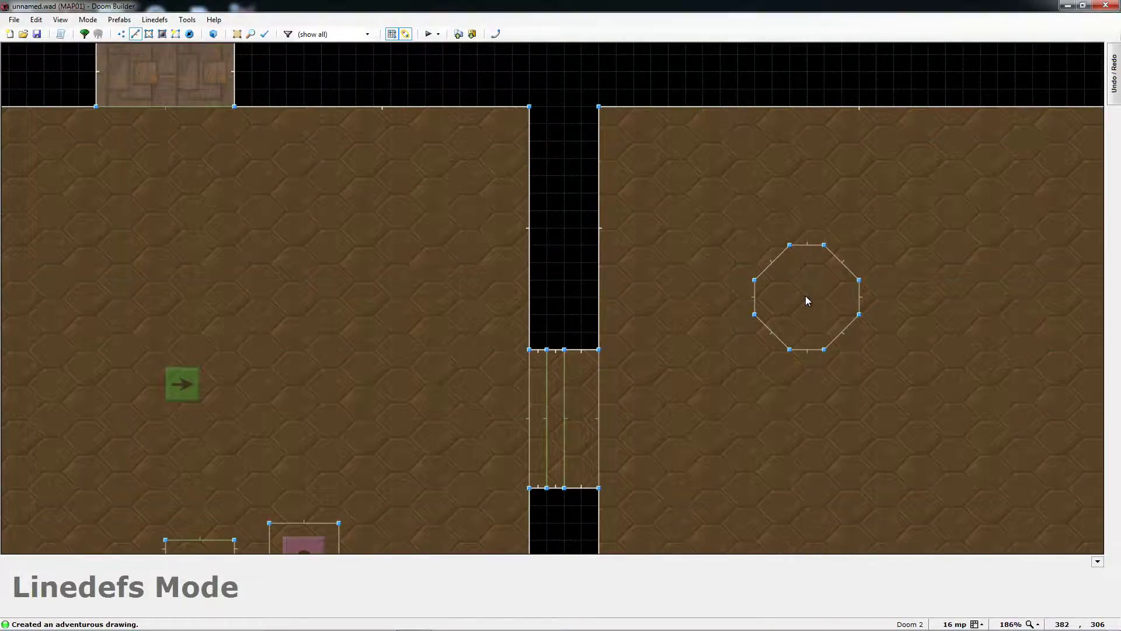
Step: Select the octagonal sector's eight linedefs and set their front-side upper texture to BIGBRIK1
left_click(814, 246)
left_click(777, 259)
left_click(755, 296)
left_click(793, 350)
left_click(809, 350)
left_click(841, 331)
left_click(859, 298)
left_click(841, 263)
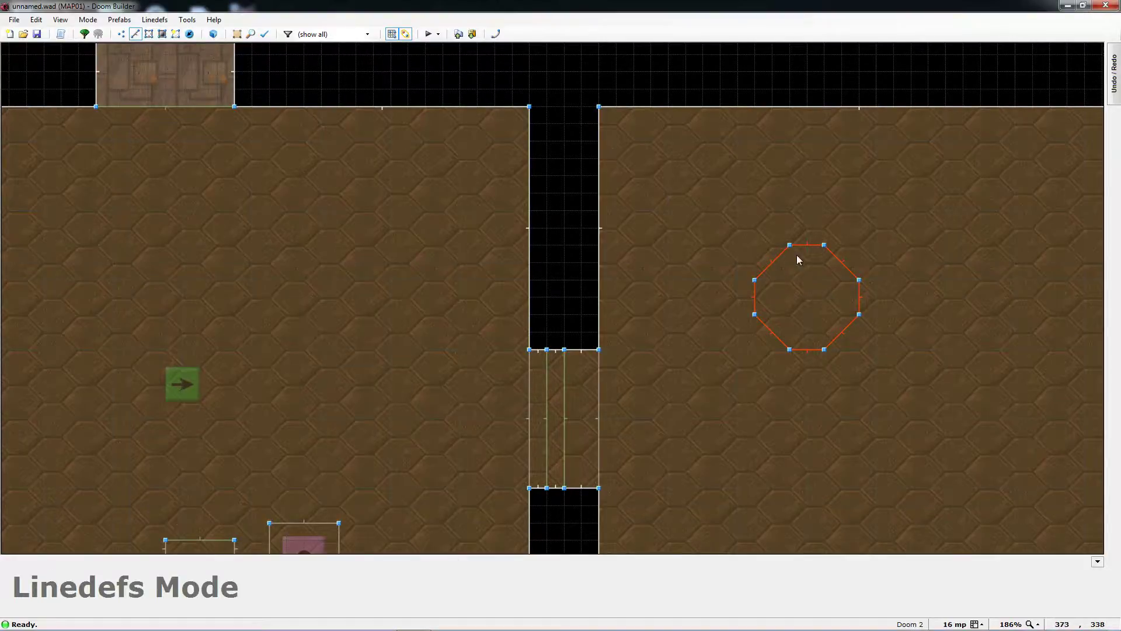
right_click(832, 268)
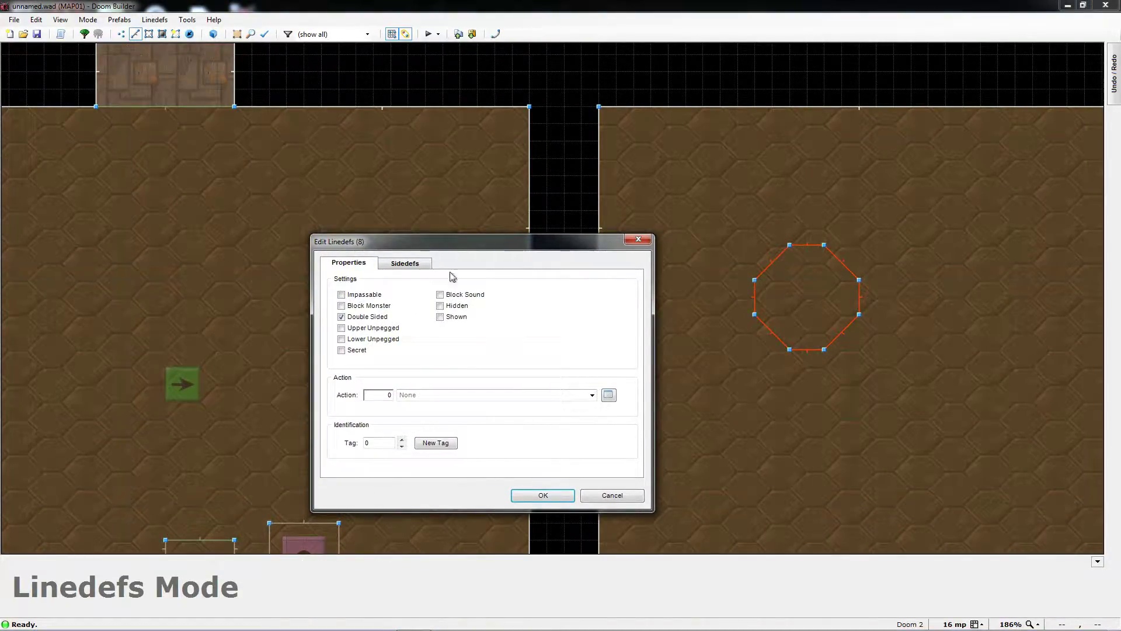
left_click(406, 264)
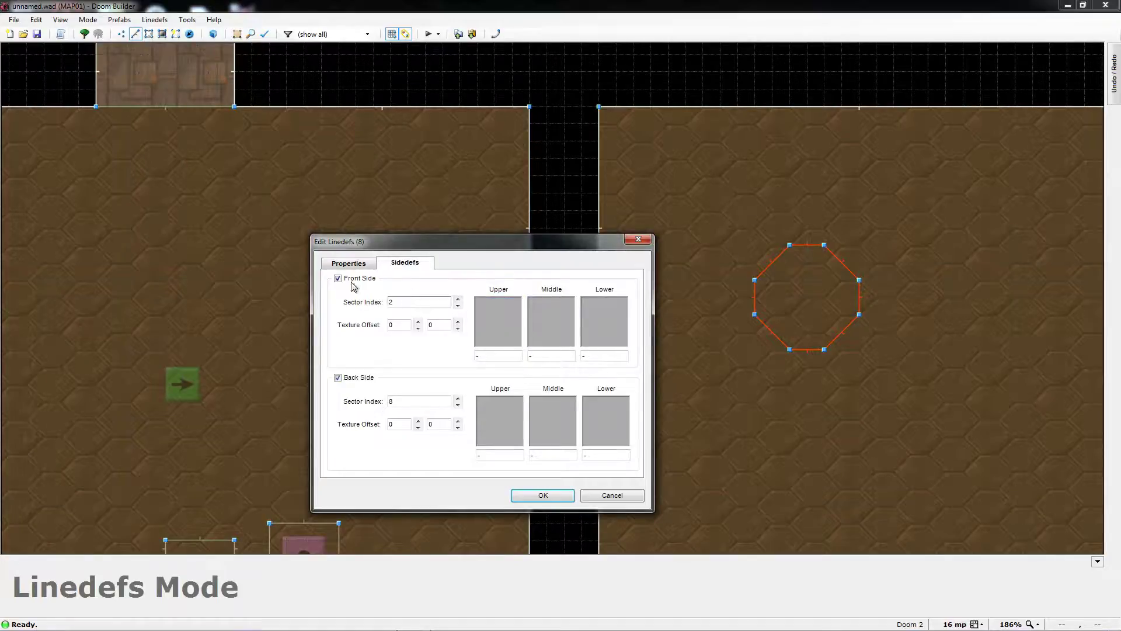
left_click(481, 326)
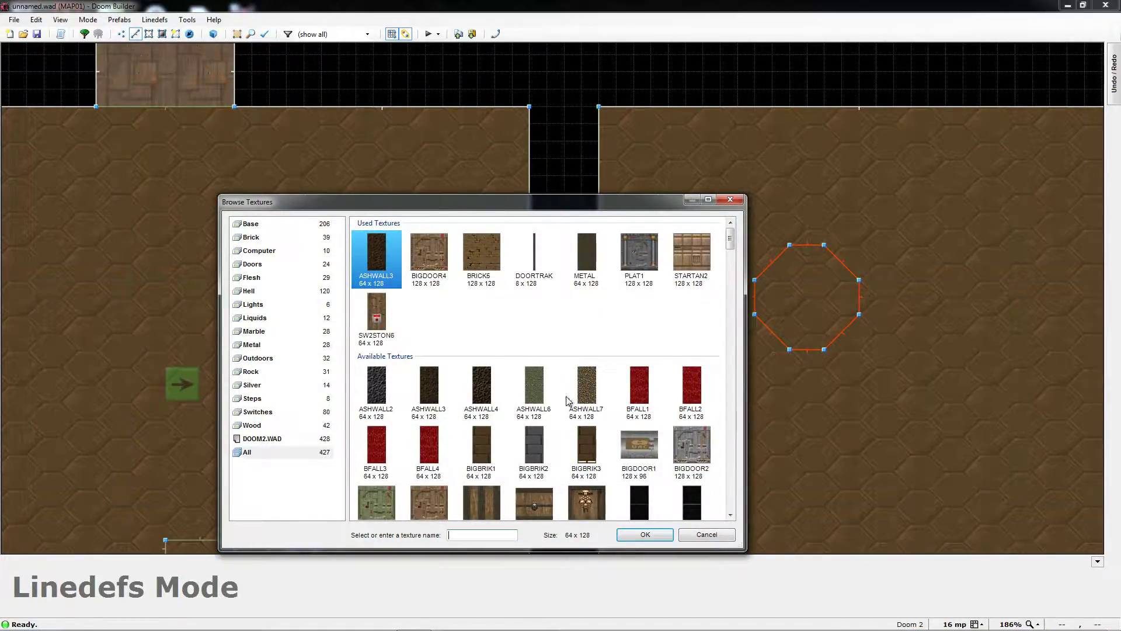
left_click(552, 448)
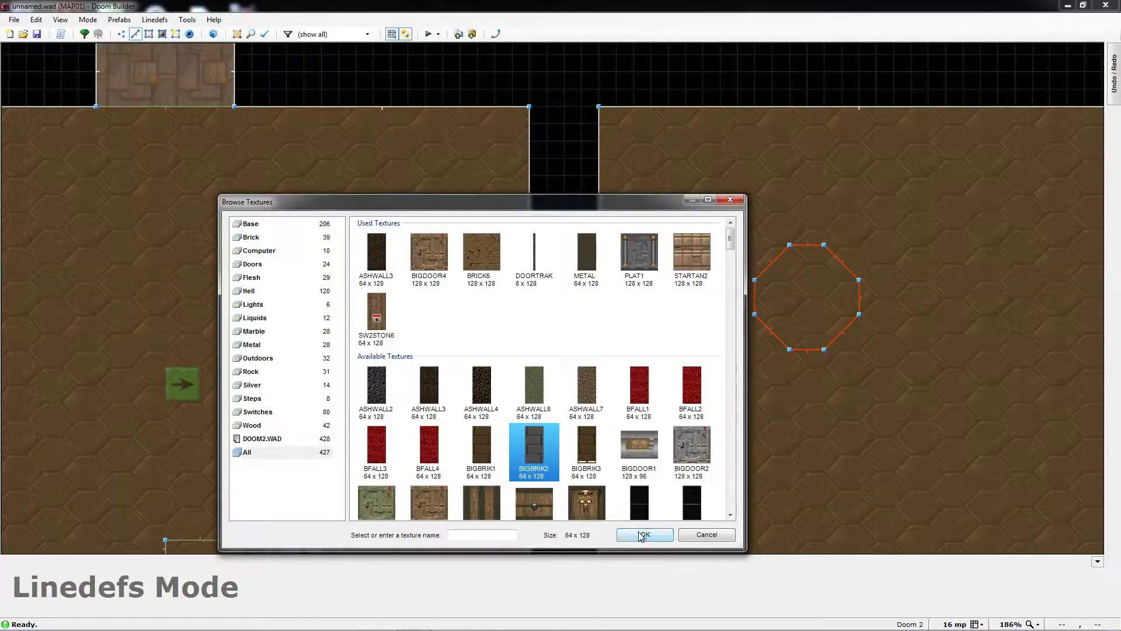
left_click(475, 448)
left_click(649, 534)
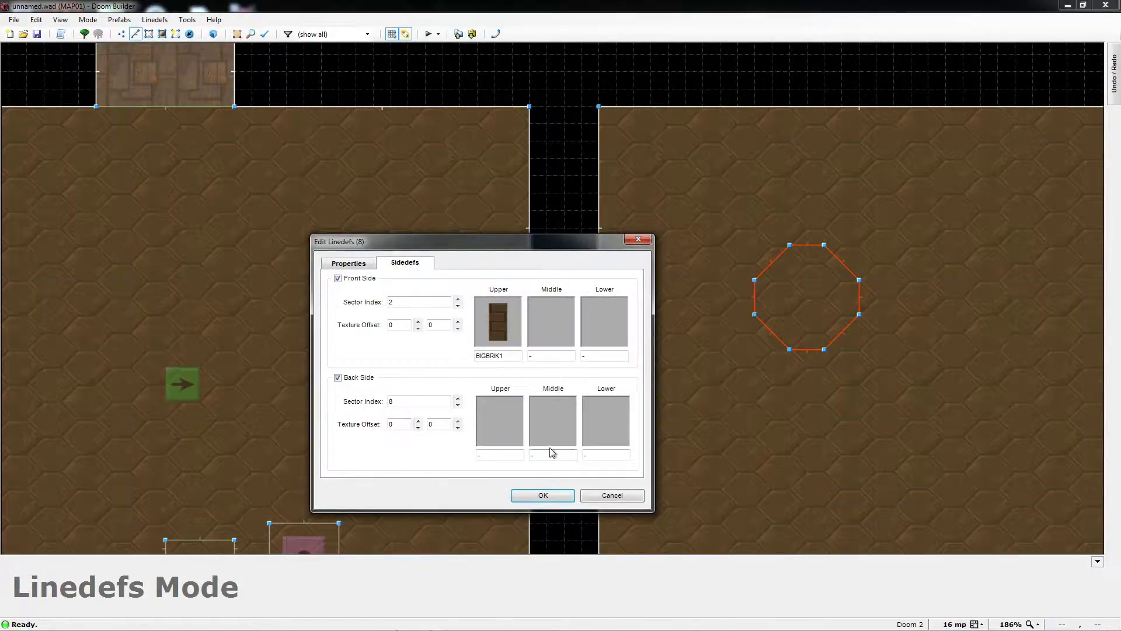
left_click(541, 495)
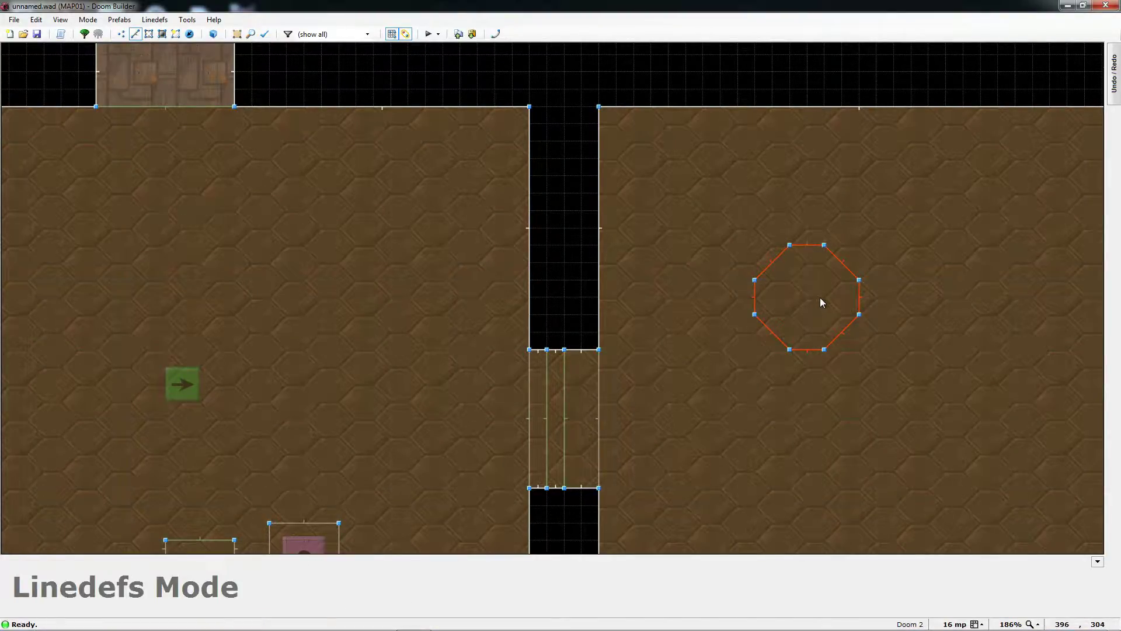
Step: In Linedefs Mode, give the octagon's eight linedefs action 25 W1 Crusher Start with Slow Damage
key("s")
key("l")
left_click(764, 401)
left_click(784, 259)
left_click(757, 297)
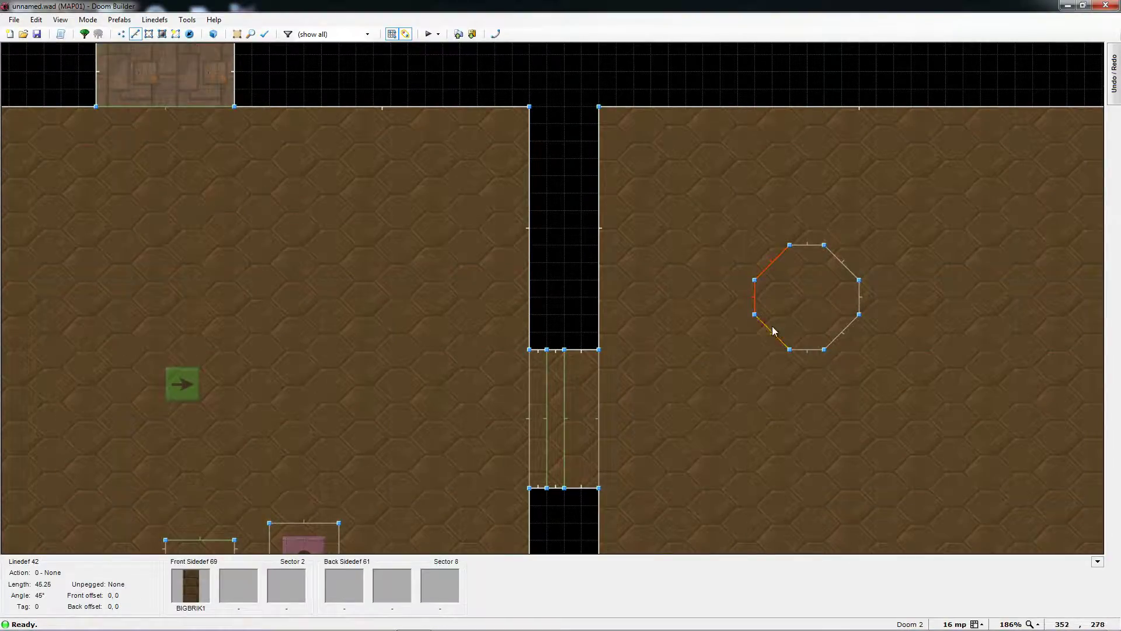
left_click(772, 327)
left_click(808, 348)
left_click(846, 323)
left_click(861, 308)
left_click(844, 266)
left_click(807, 247)
right_click(808, 251)
left_click(687, 338)
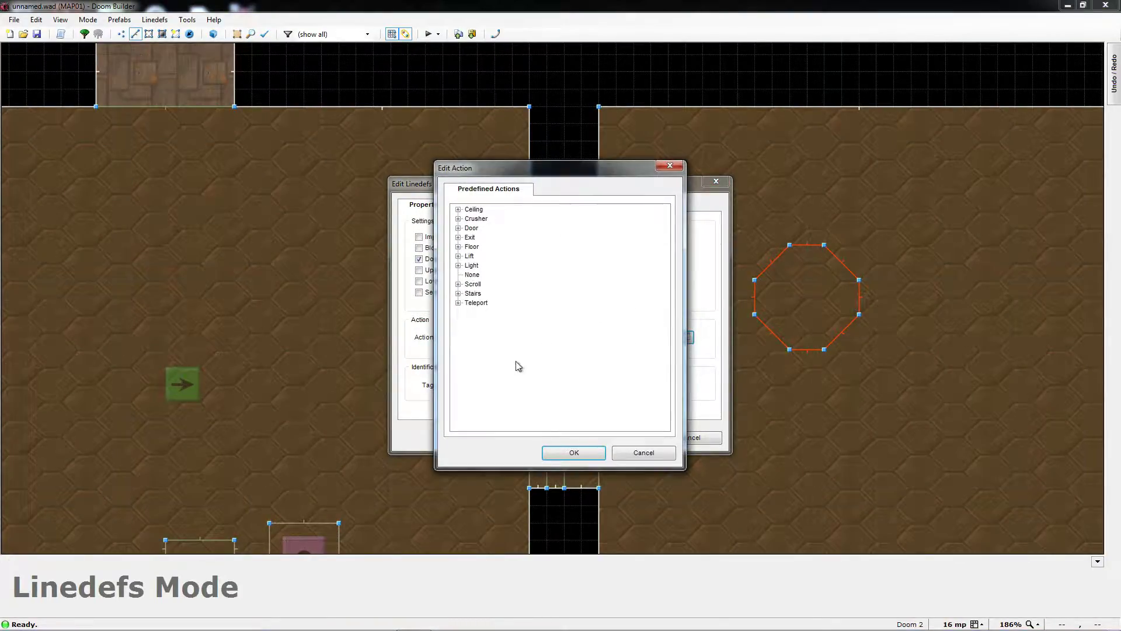
left_click(460, 220)
left_click(459, 219)
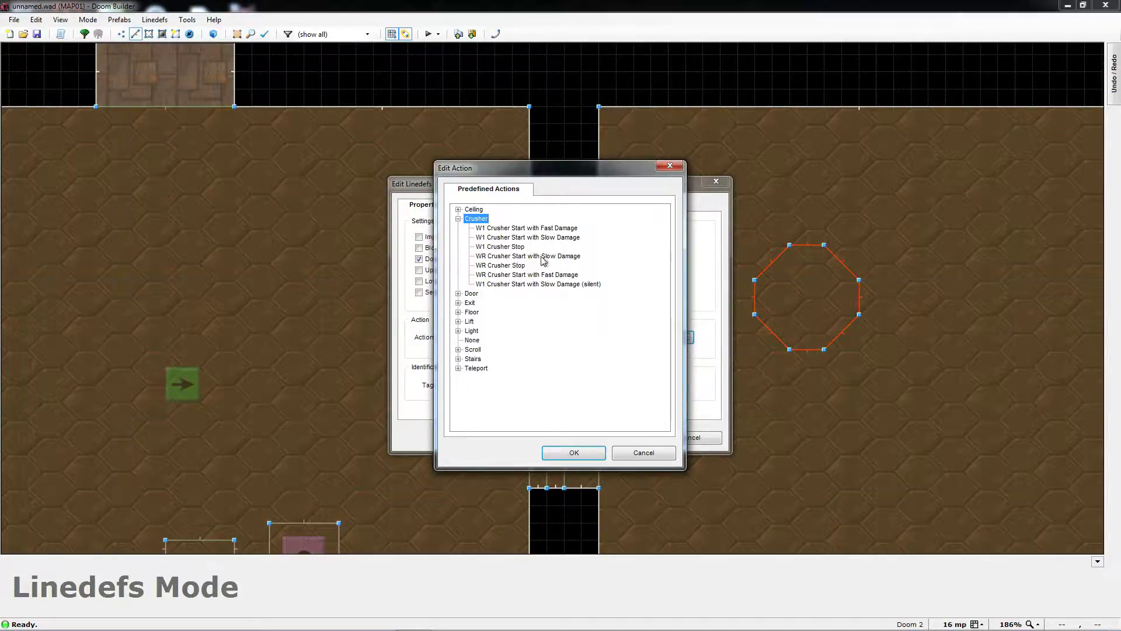
left_click(514, 237)
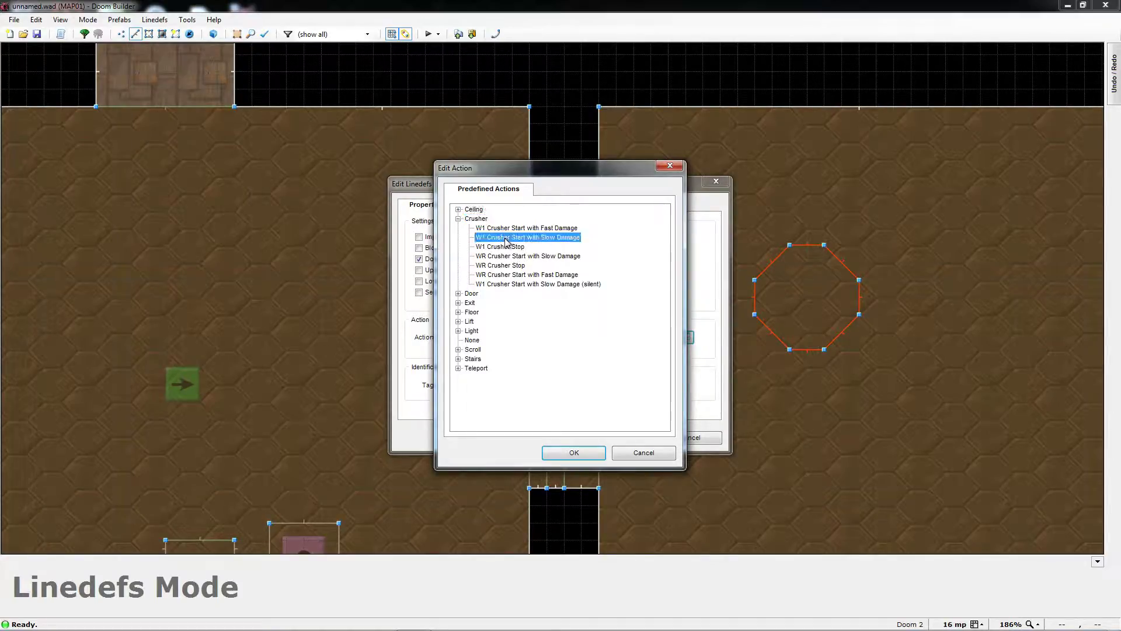
left_click(571, 455)
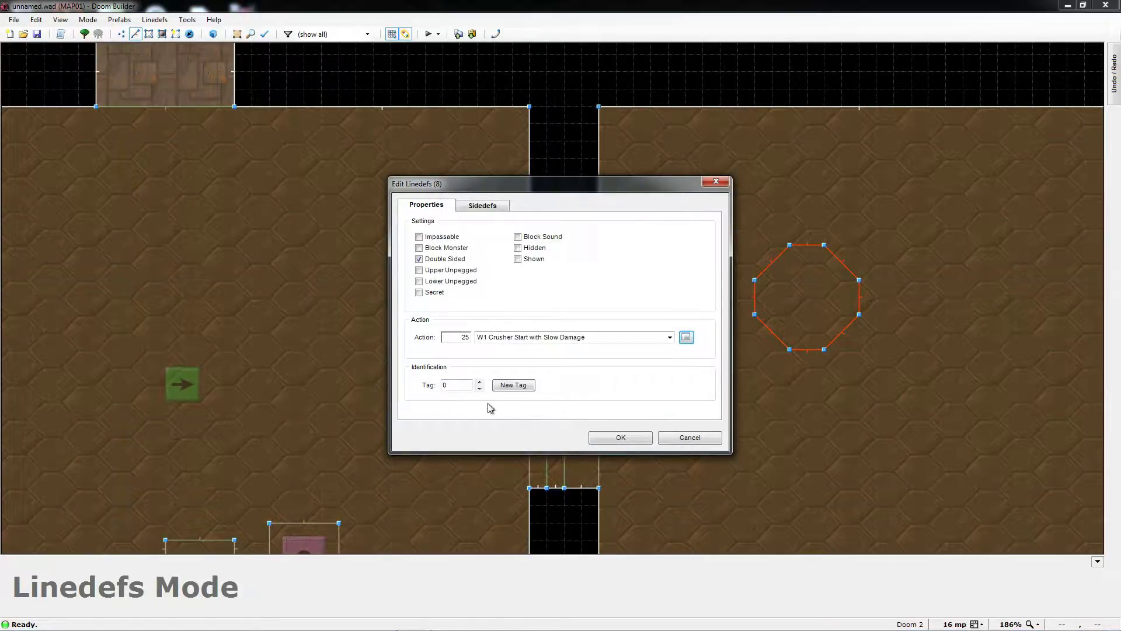
left_click(621, 438)
left_click(646, 437)
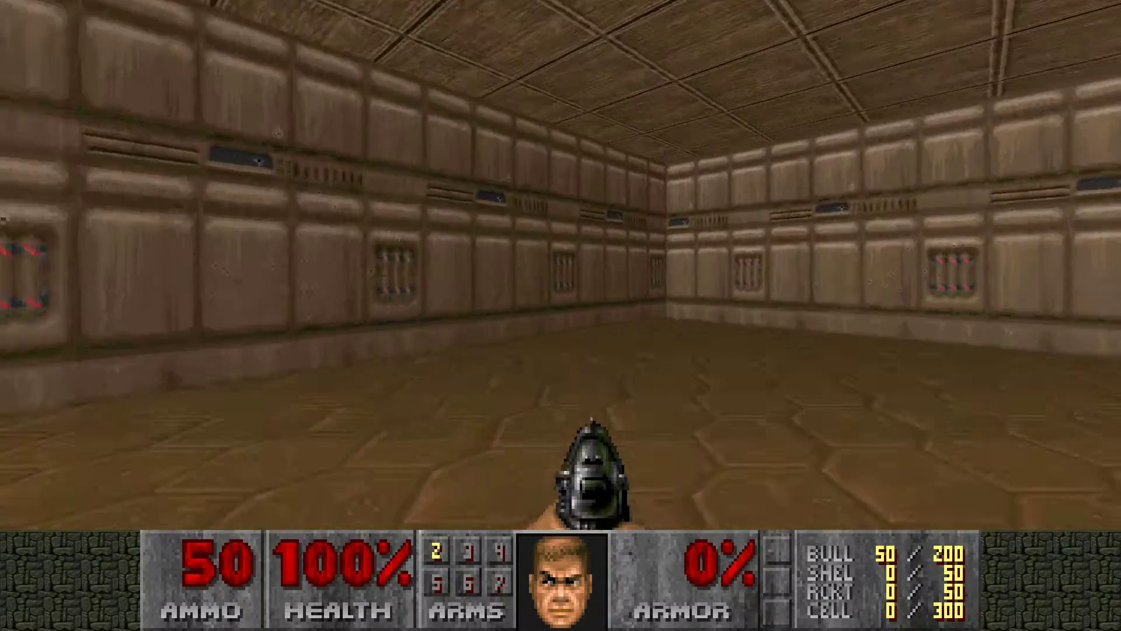
Step: Test the octagonal crusher in the east room by playing the map in the game
key("a")
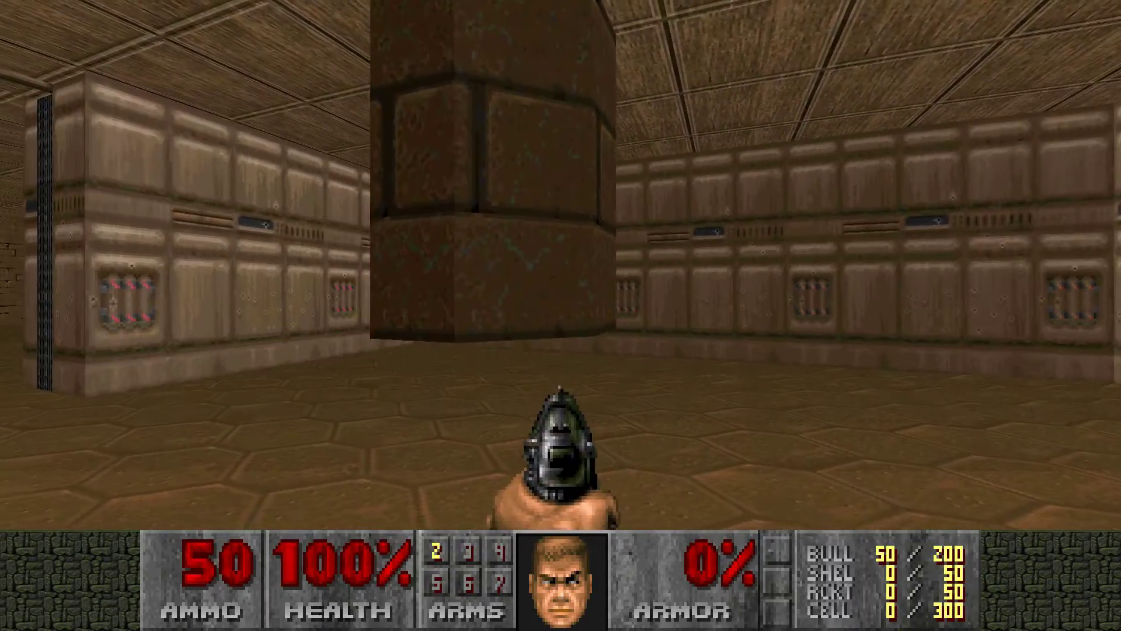
key("d")
key("w")
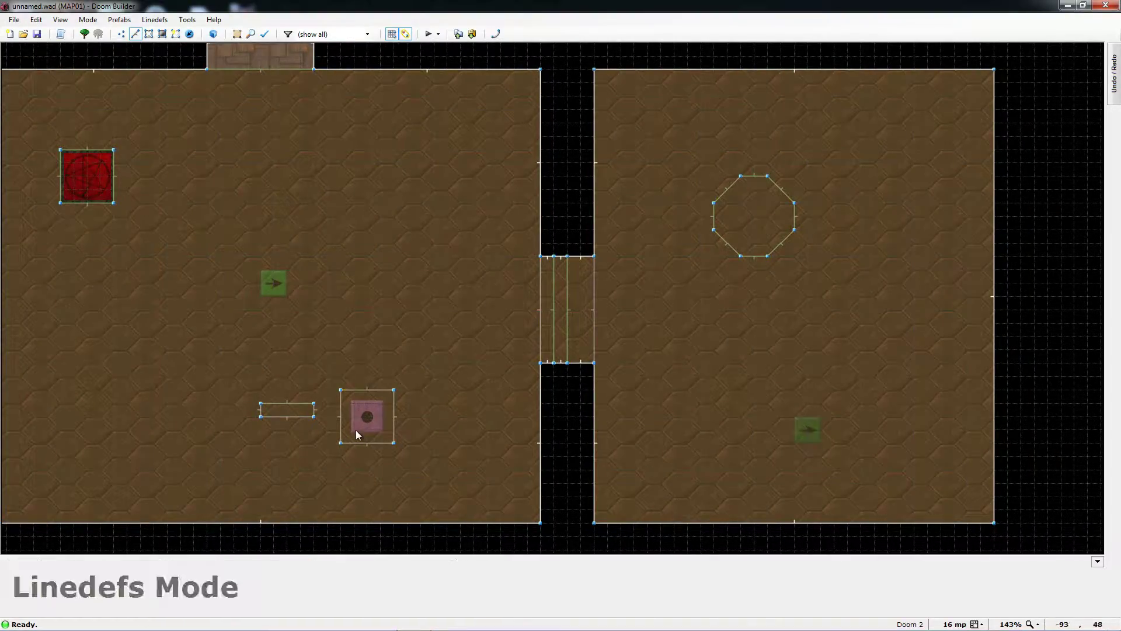
Step: Draw a rectangular sector 96 by 144 units near the east wall of the east room
key("Left")
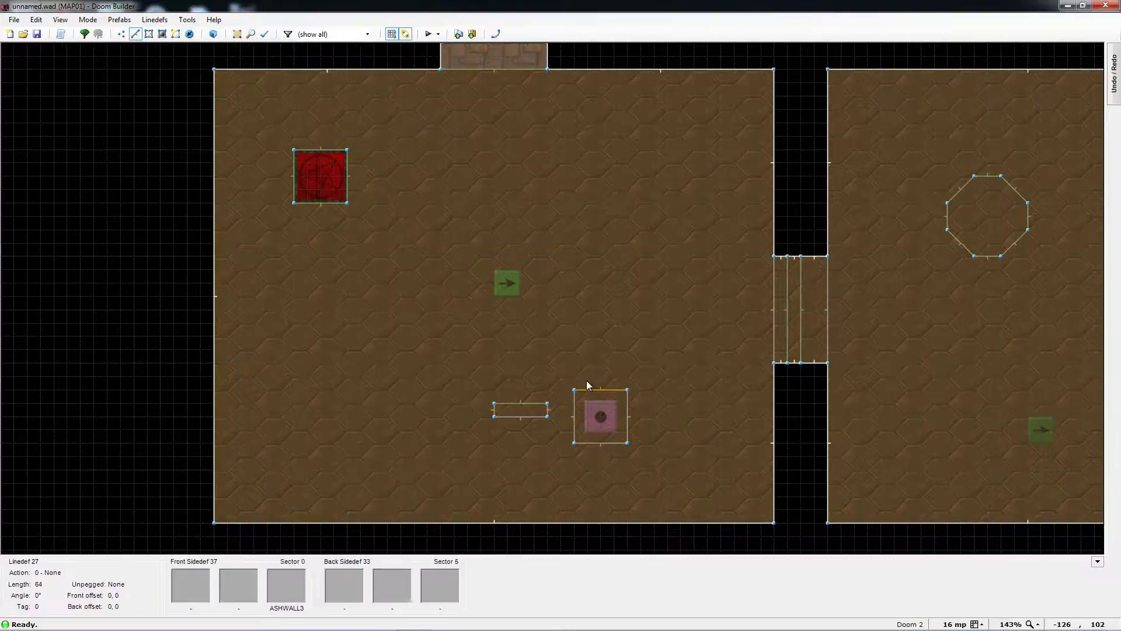
key("Right")
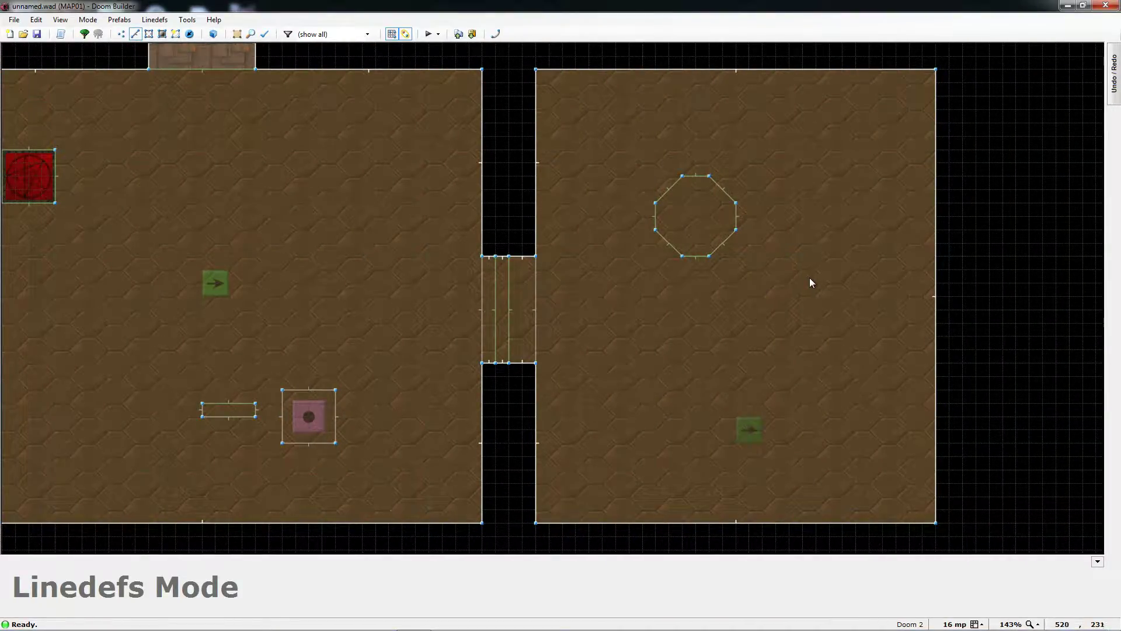
key("d")
left_click(829, 217)
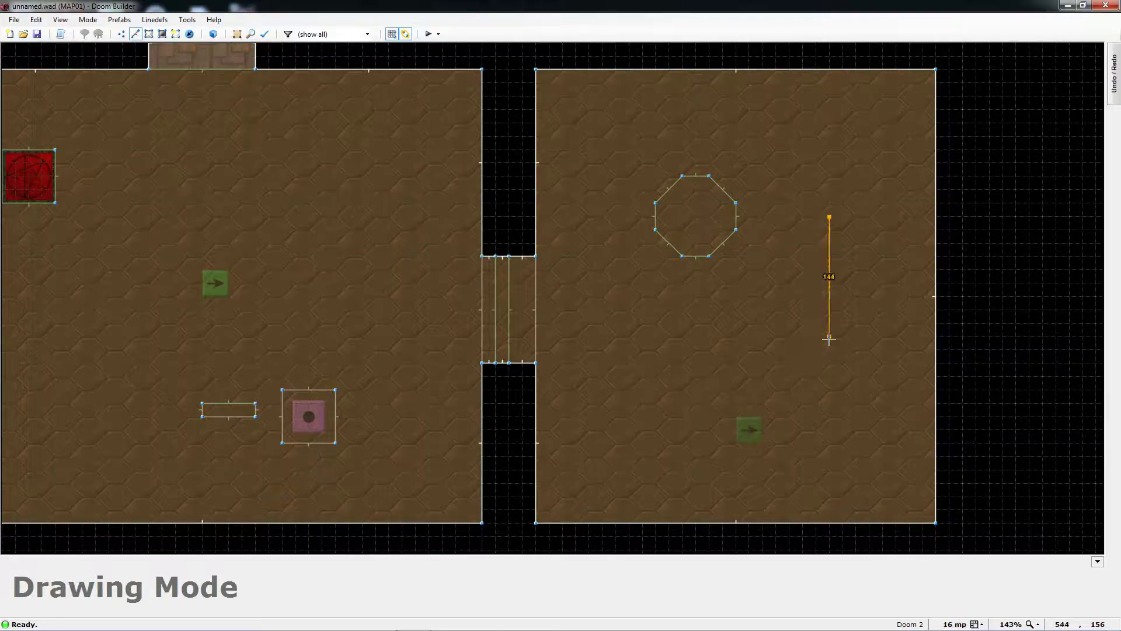
left_click(830, 336)
left_click(910, 336)
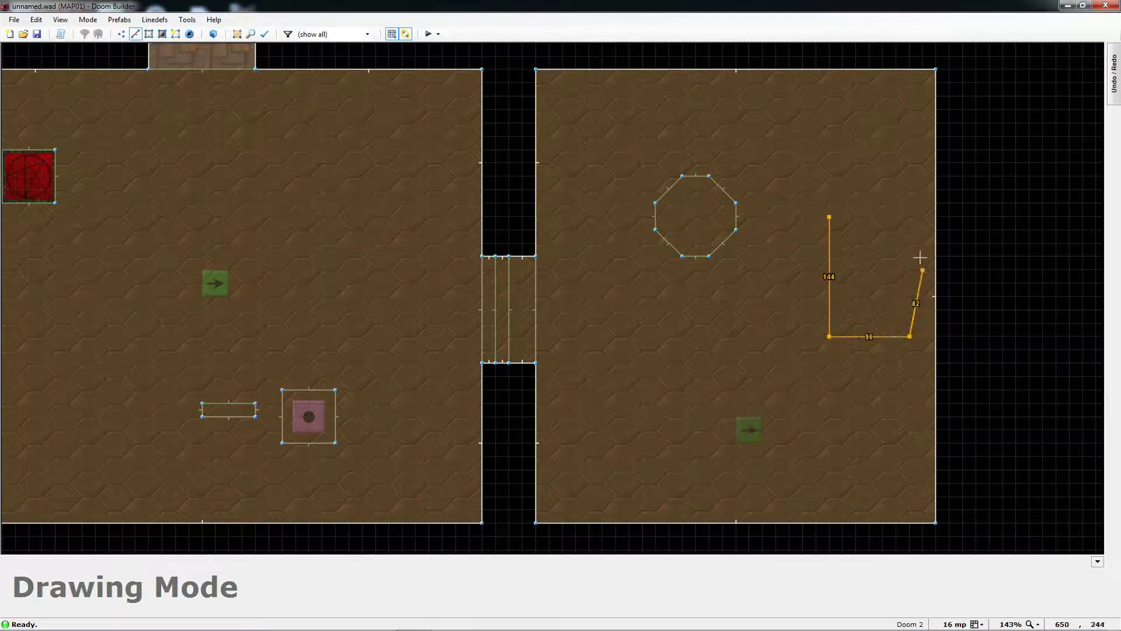
left_click(909, 217)
left_click(829, 218)
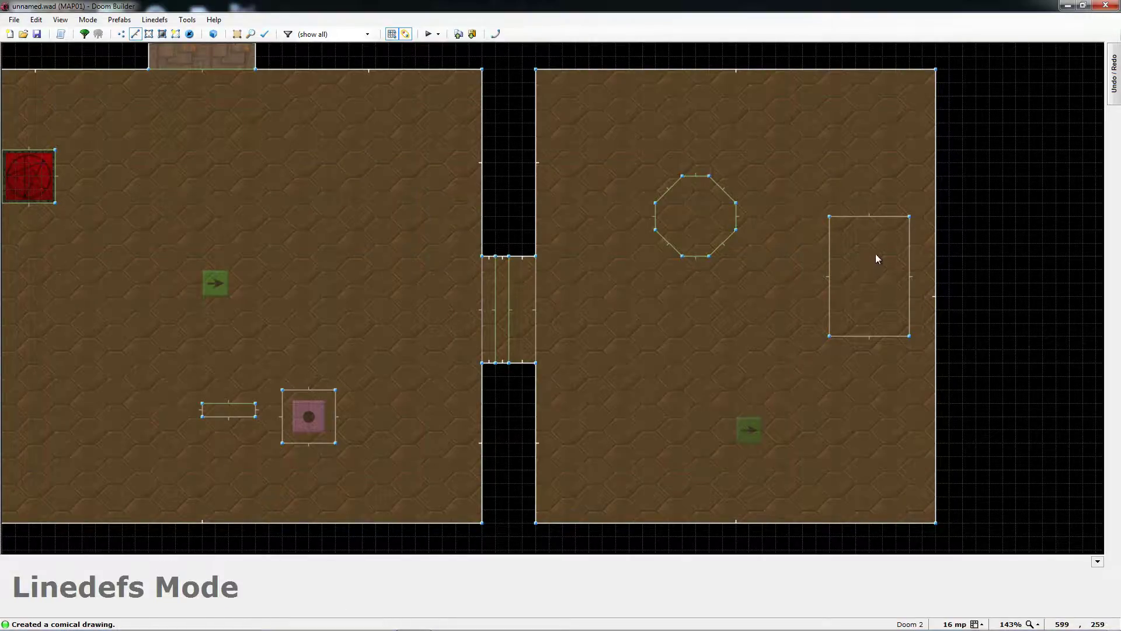
Step: In Sectors Mode, set the new rectangular sector's floor height to -24 and its floor flat to NUKAGE1
key("s")
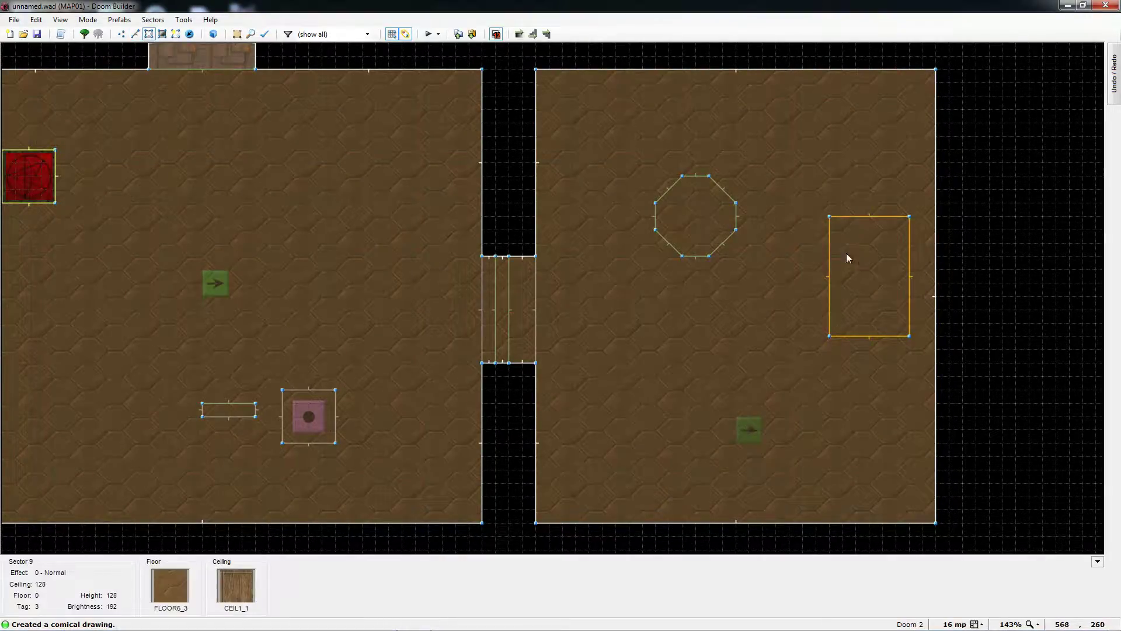
right_click(868, 278)
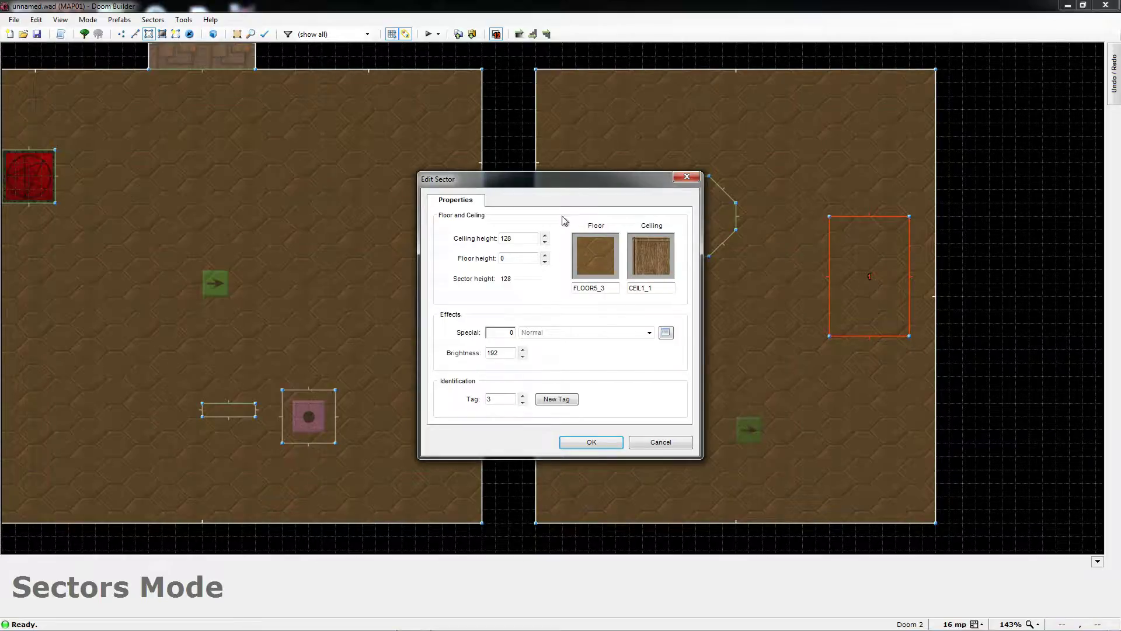
left_click_drag(579, 180, 640, 152)
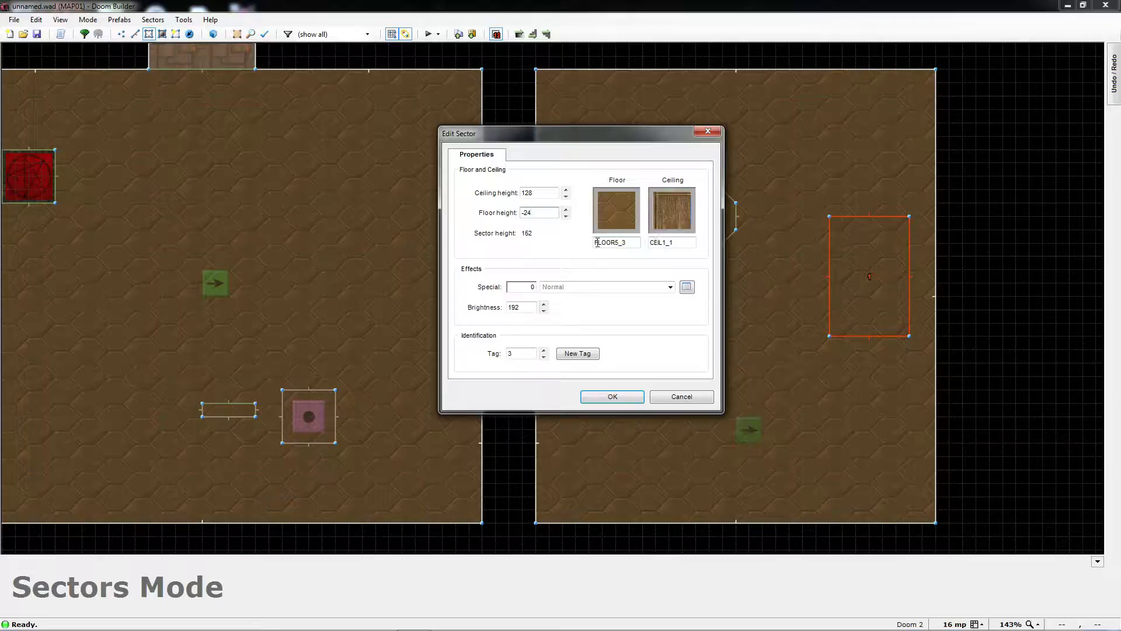
left_click(624, 219)
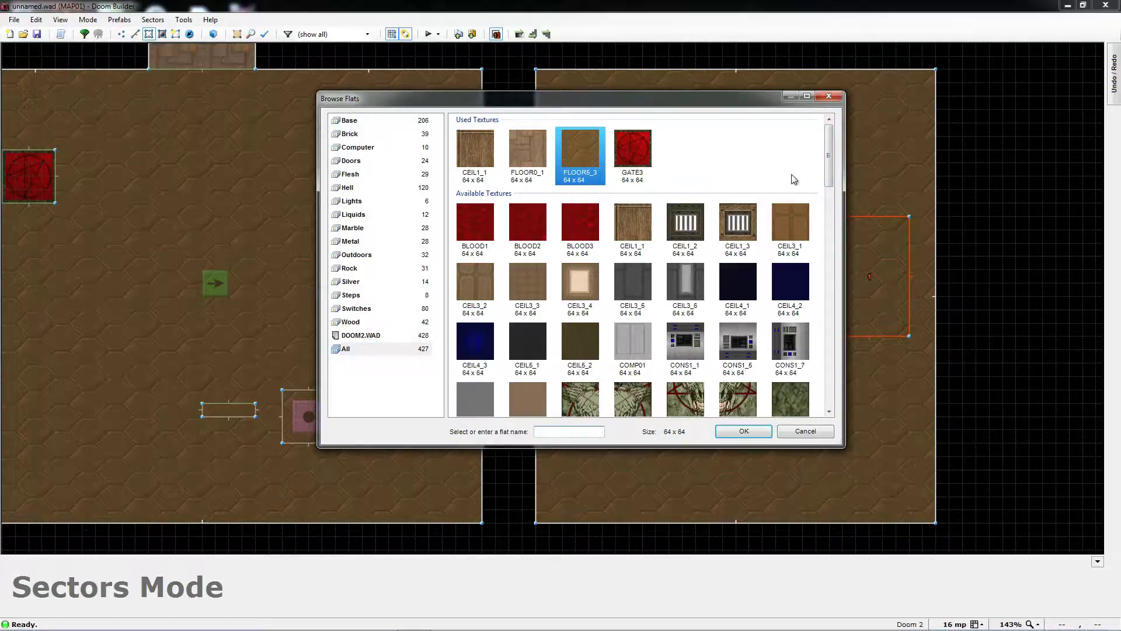
type("NUK")
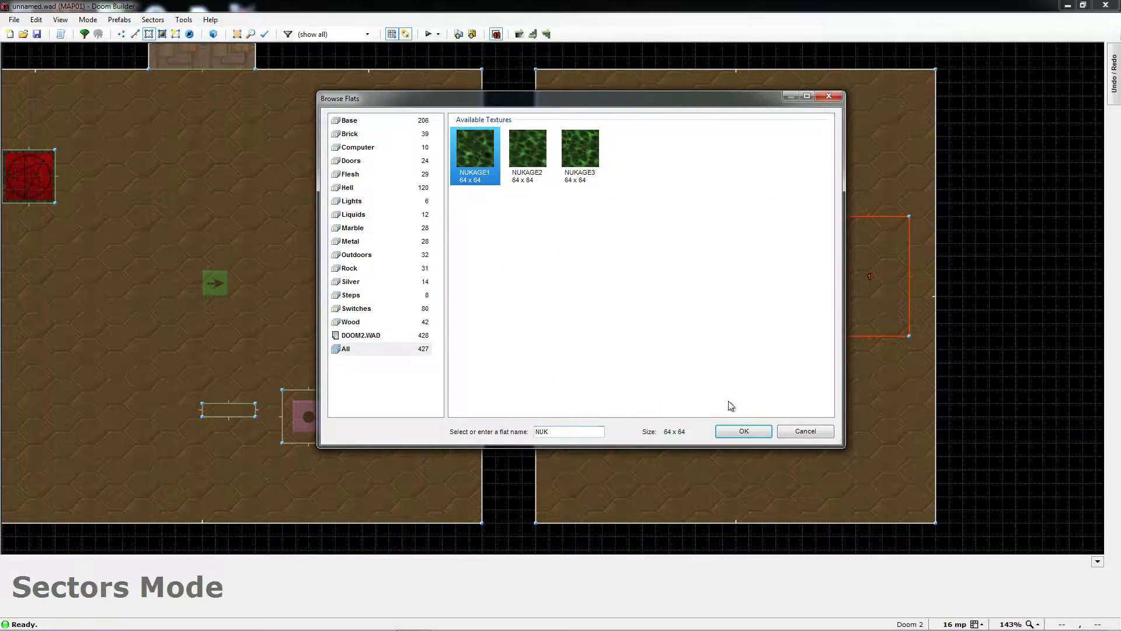
left_click(731, 434)
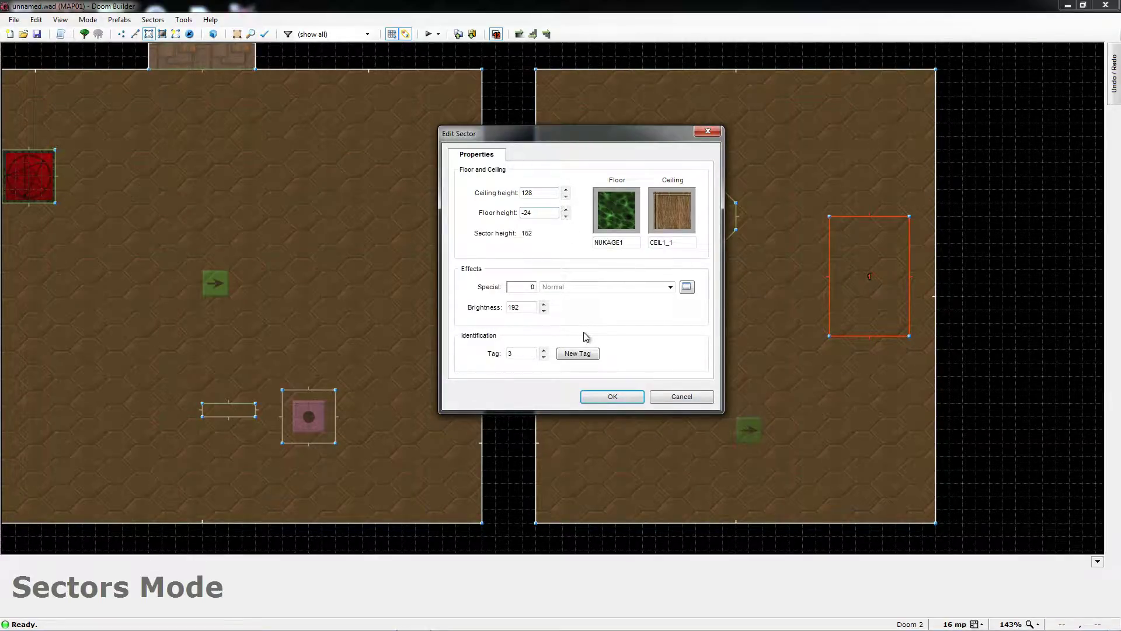
Step: Give the nukage sector special effect 5, Damage -5 or 10% health, and apply the sector properties
left_click(687, 288)
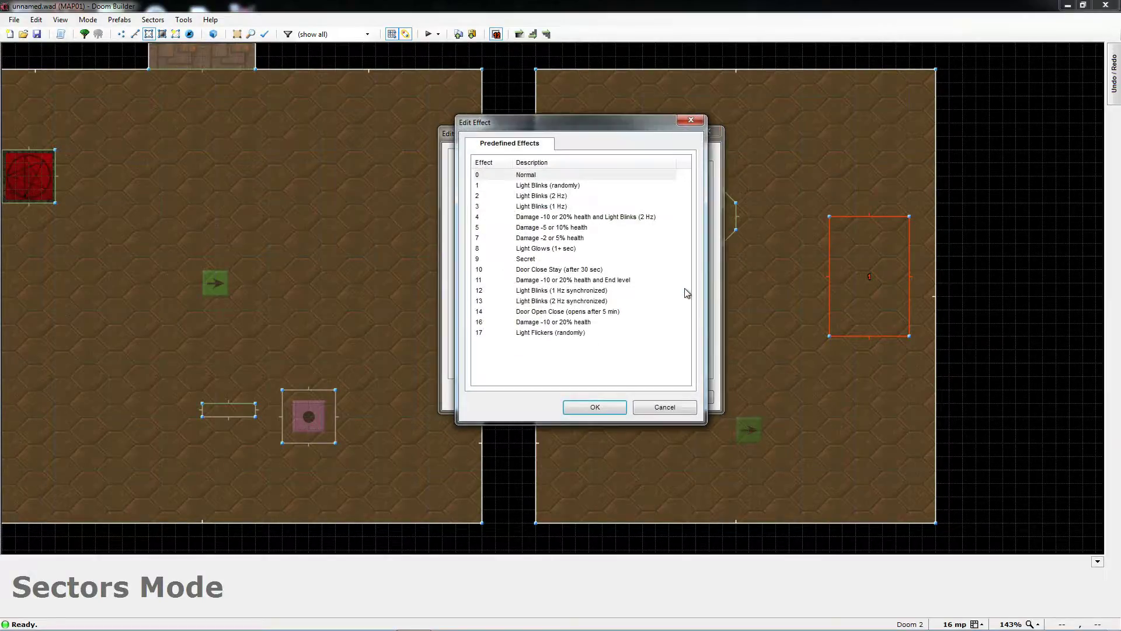
left_click(534, 228)
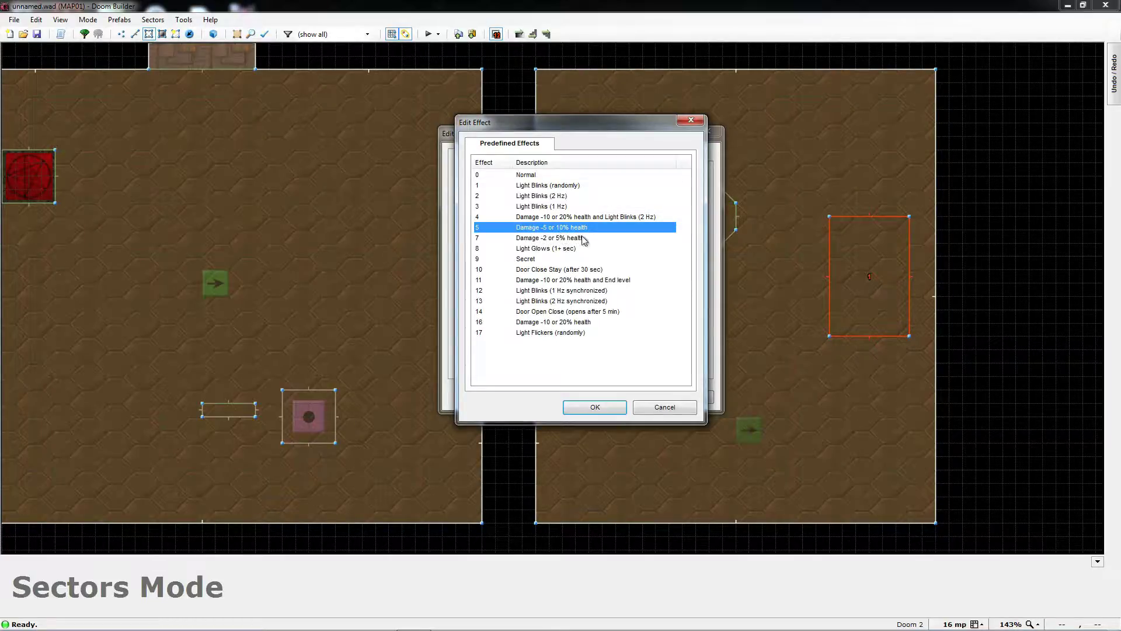
left_click(590, 408)
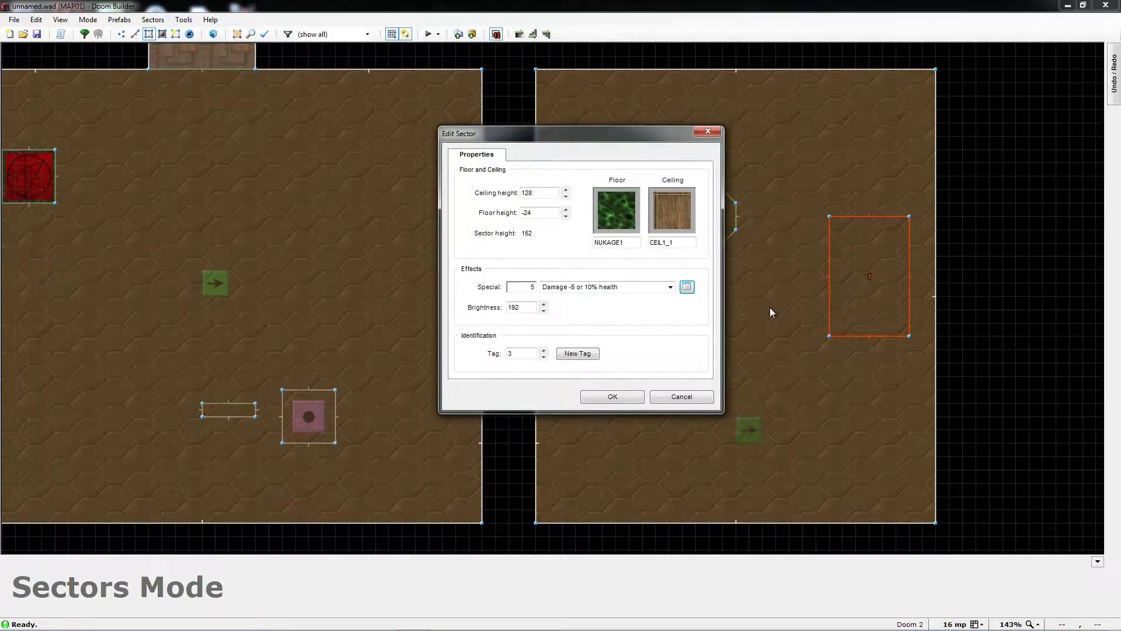
left_click(613, 396)
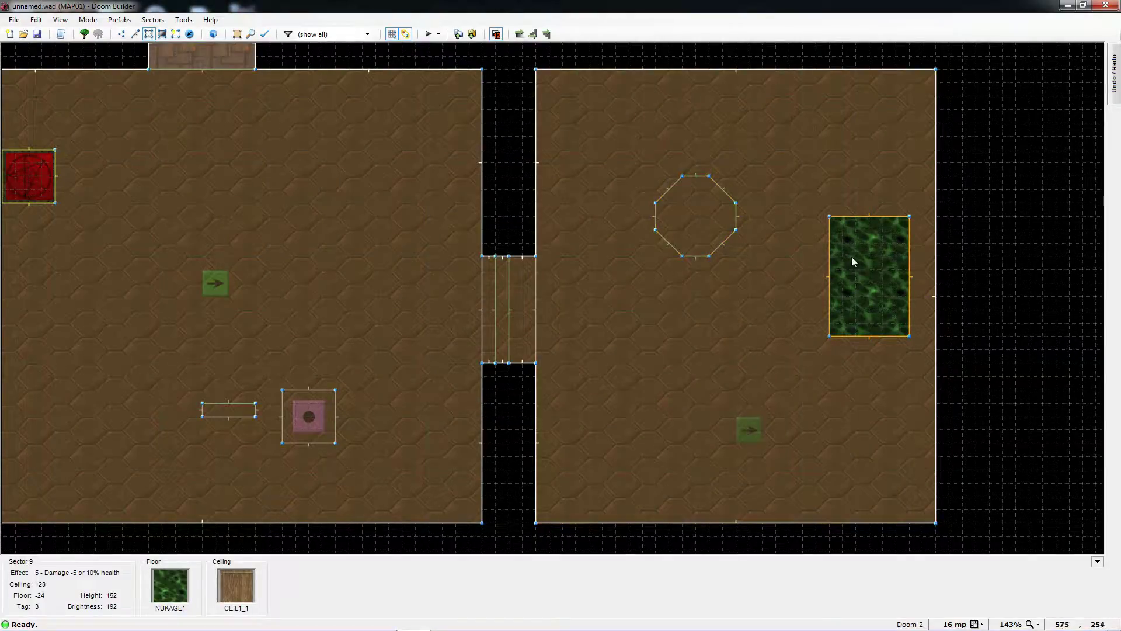
Step: In Visual Mode, apply the lower texture NUKE24 to all four side walls of the nukage pit and inspect the pit
key("l")
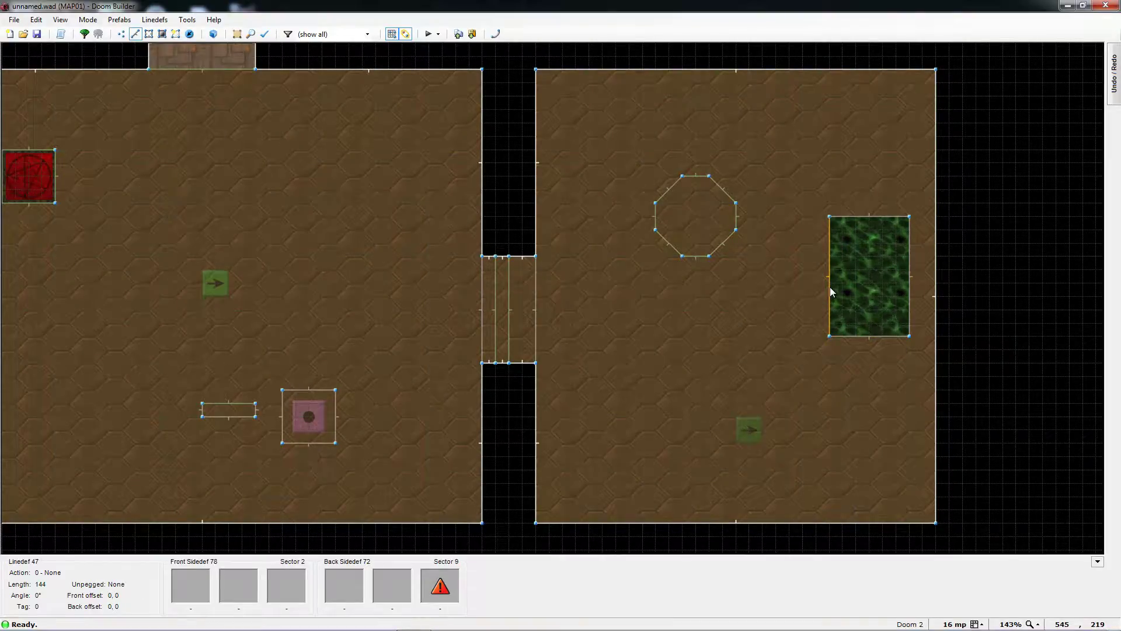
key("w")
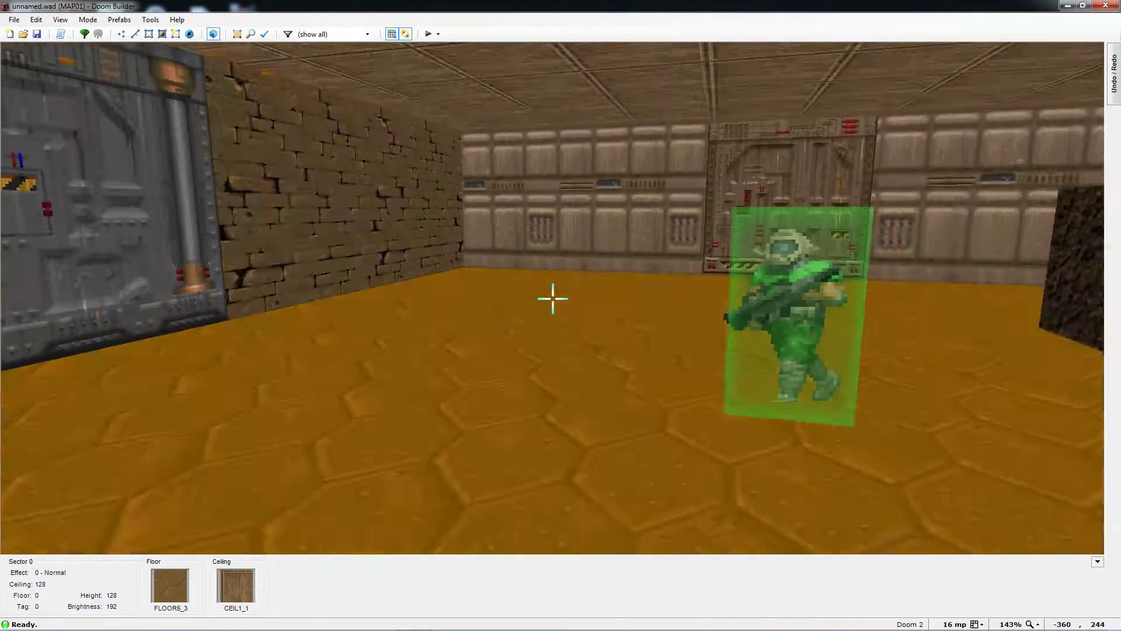
key("e")
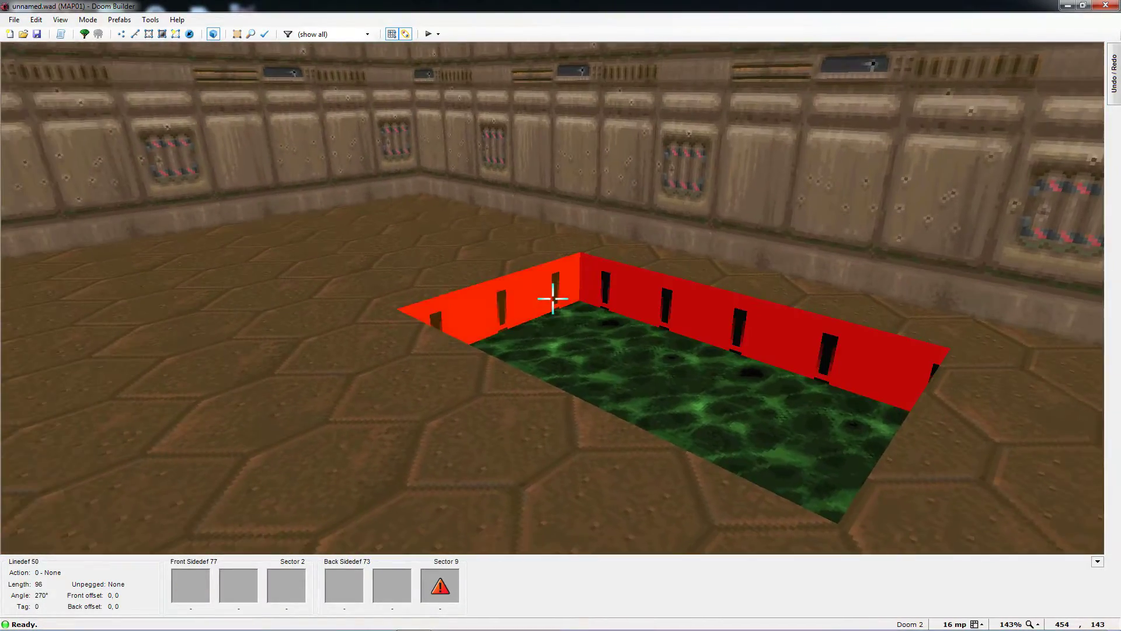
key("f")
key("f")
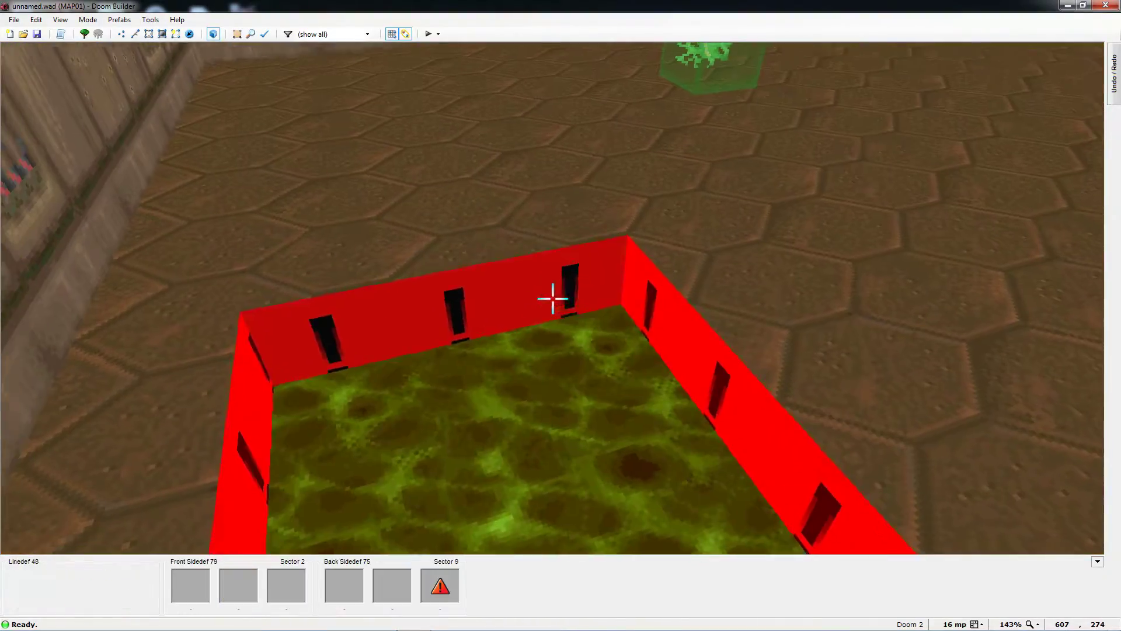
right_click(553, 299)
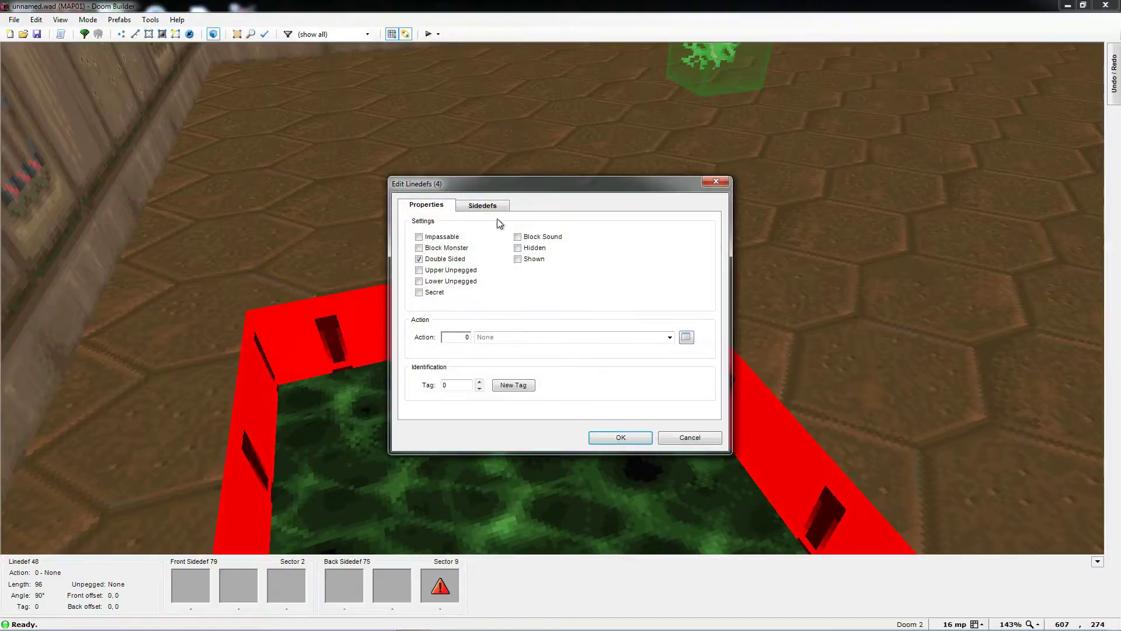
left_click(482, 205)
left_click(678, 359)
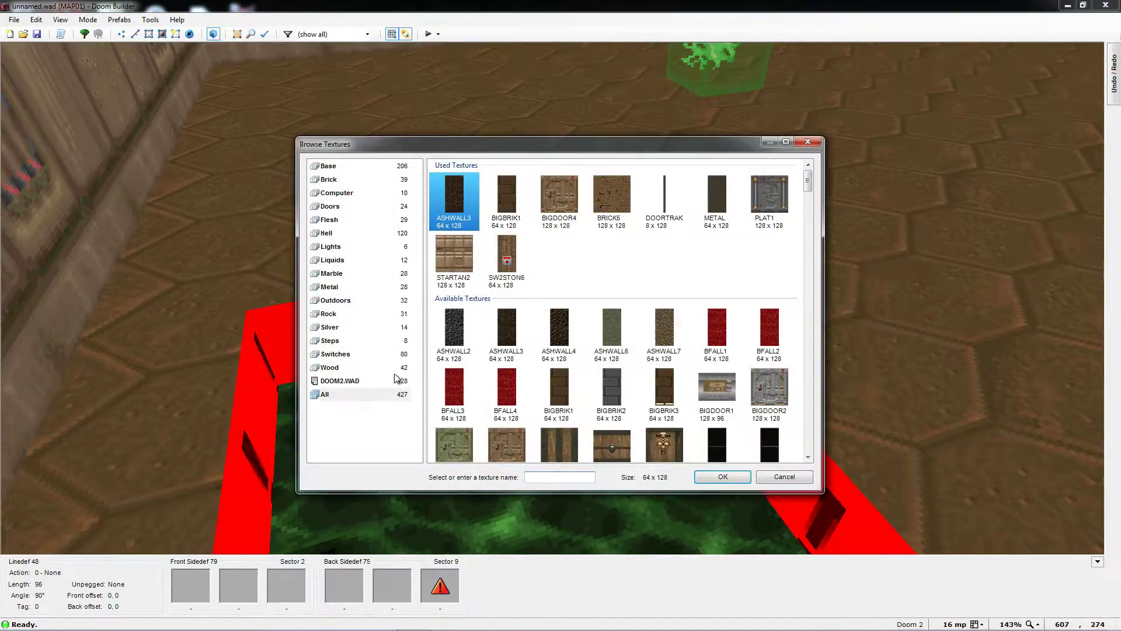
type("NUKE")
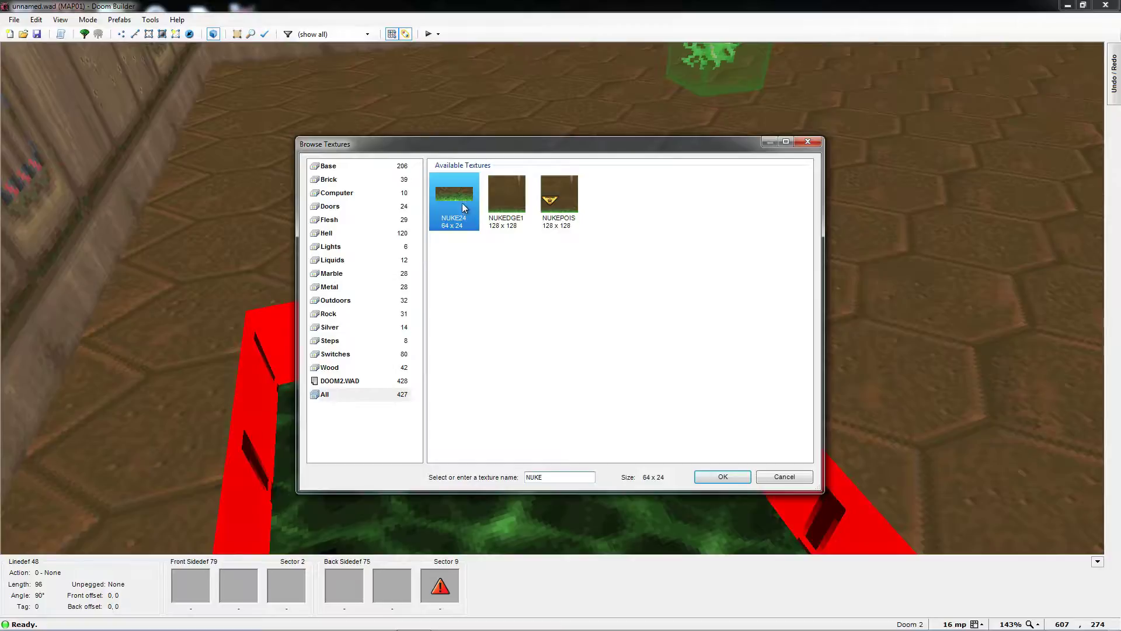
left_click(719, 476)
left_click(621, 438)
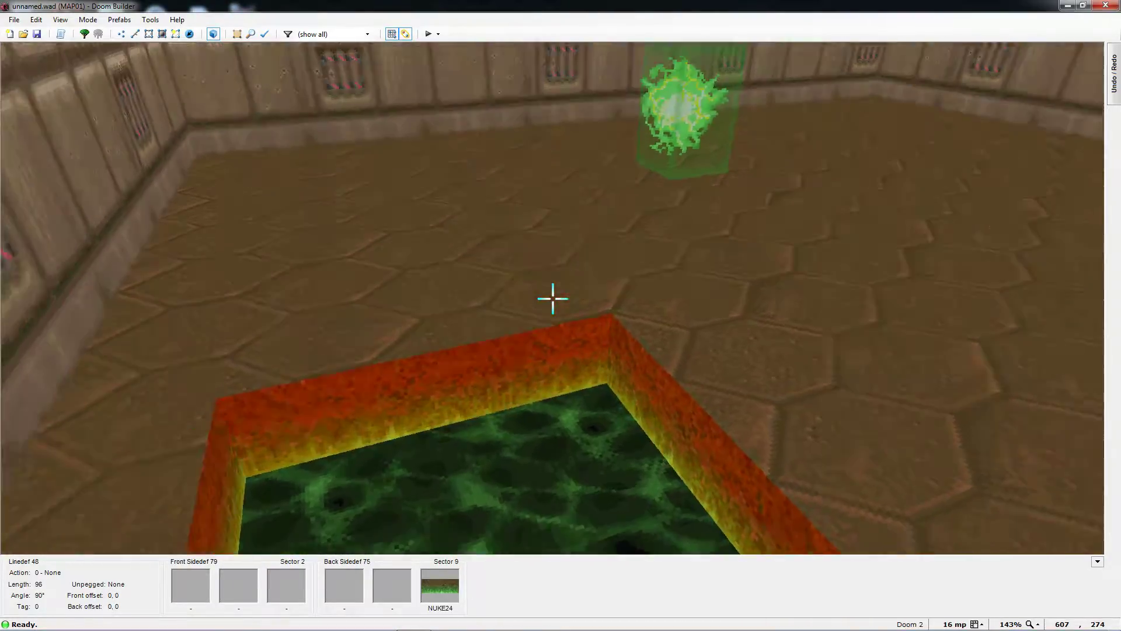
key("w")
key("w")
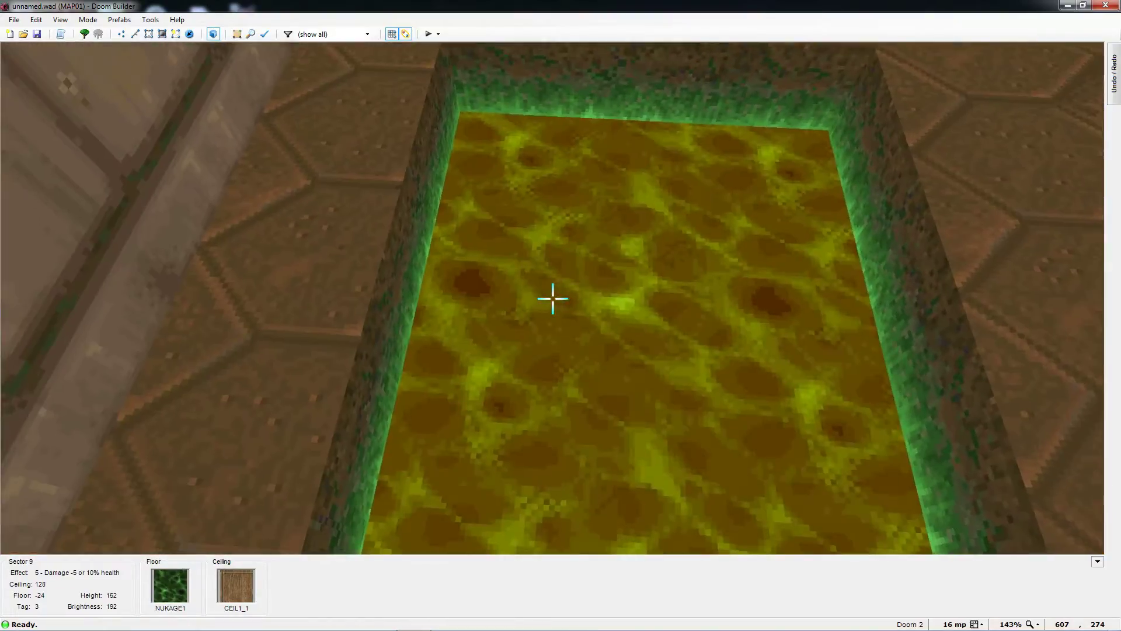
key("w")
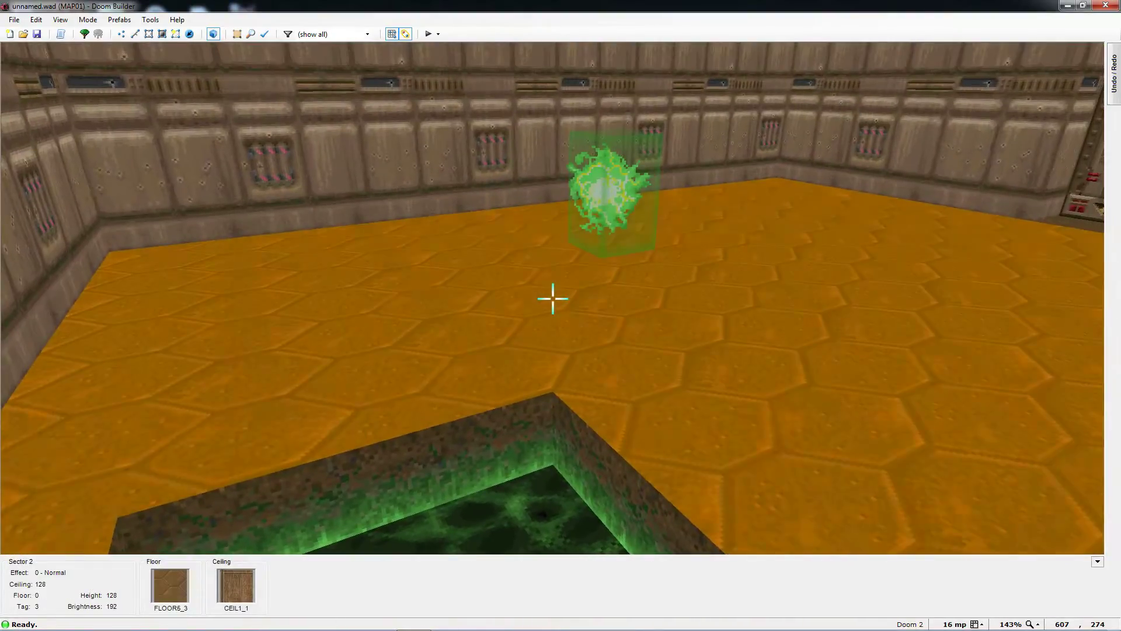
key("q")
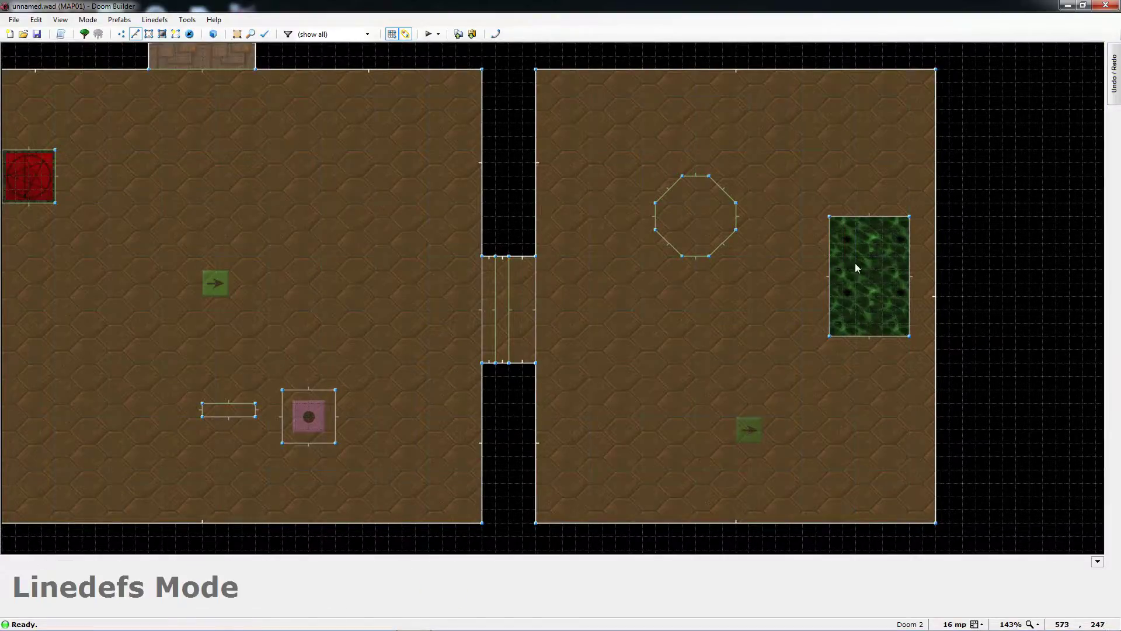
Step: Test the damaging nukage pit in the east room by playing the map in the game
key("s")
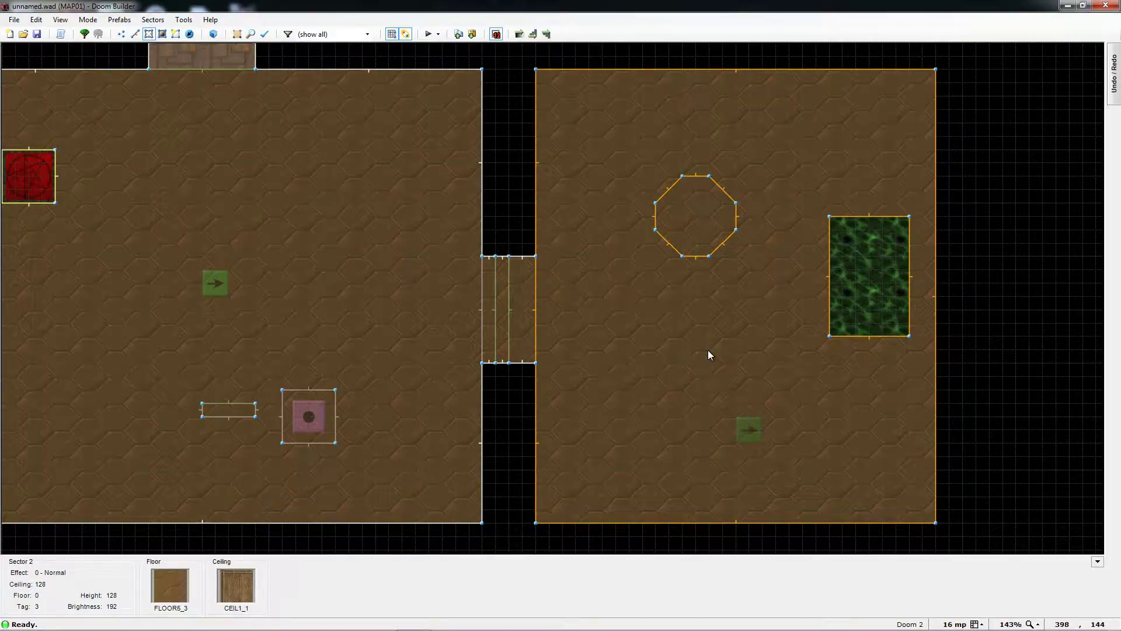
key("F9")
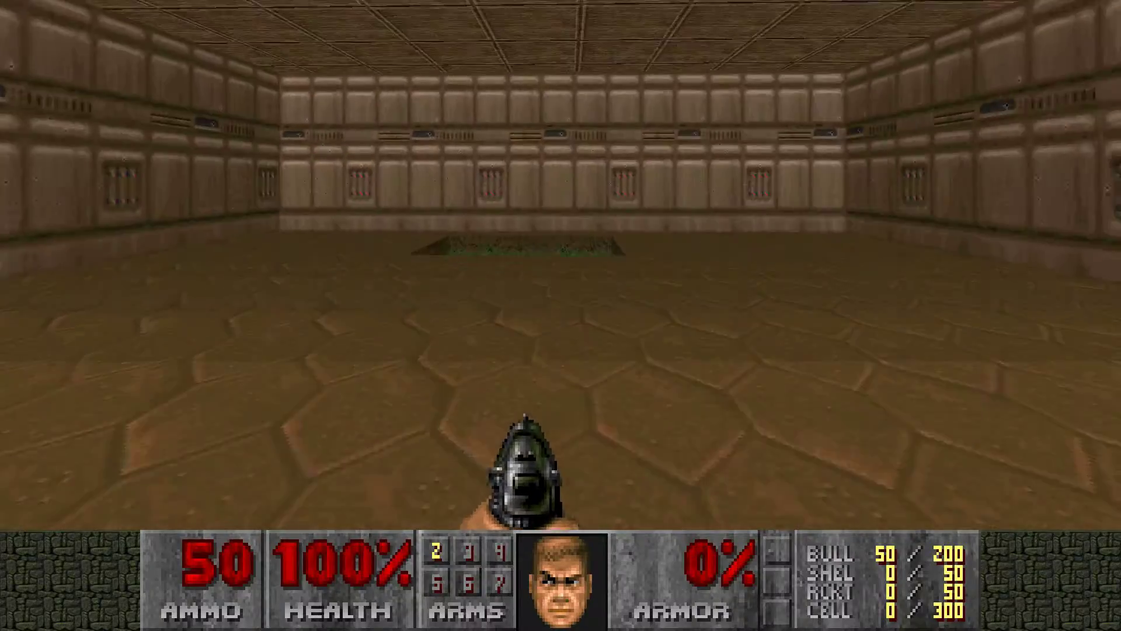
key("Up")
key("Up")
key("Right")
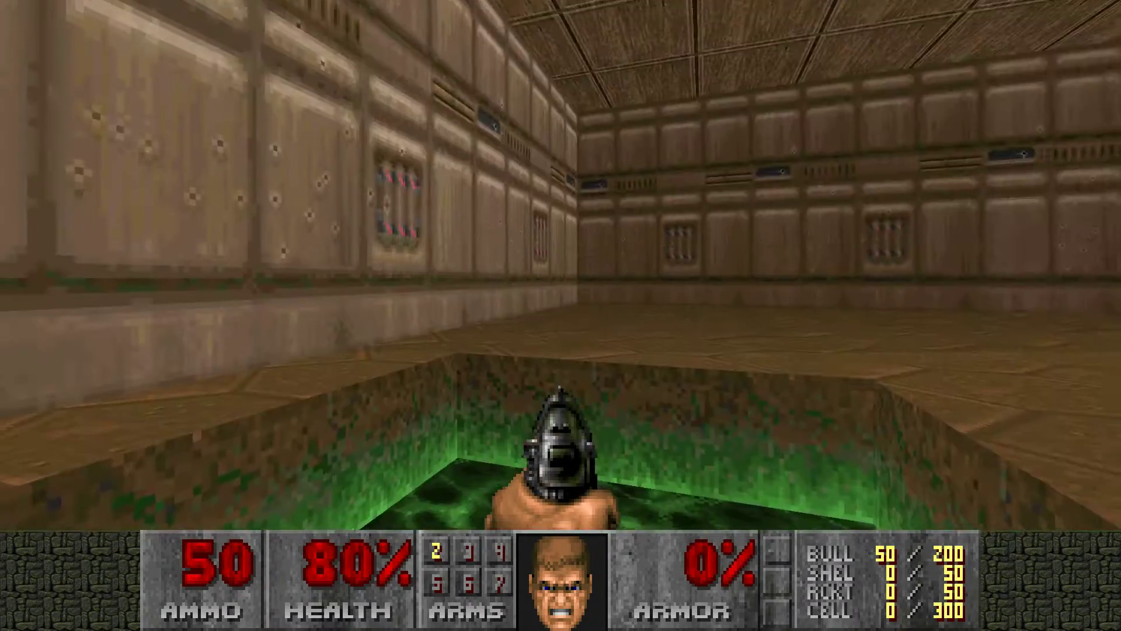
key("Up")
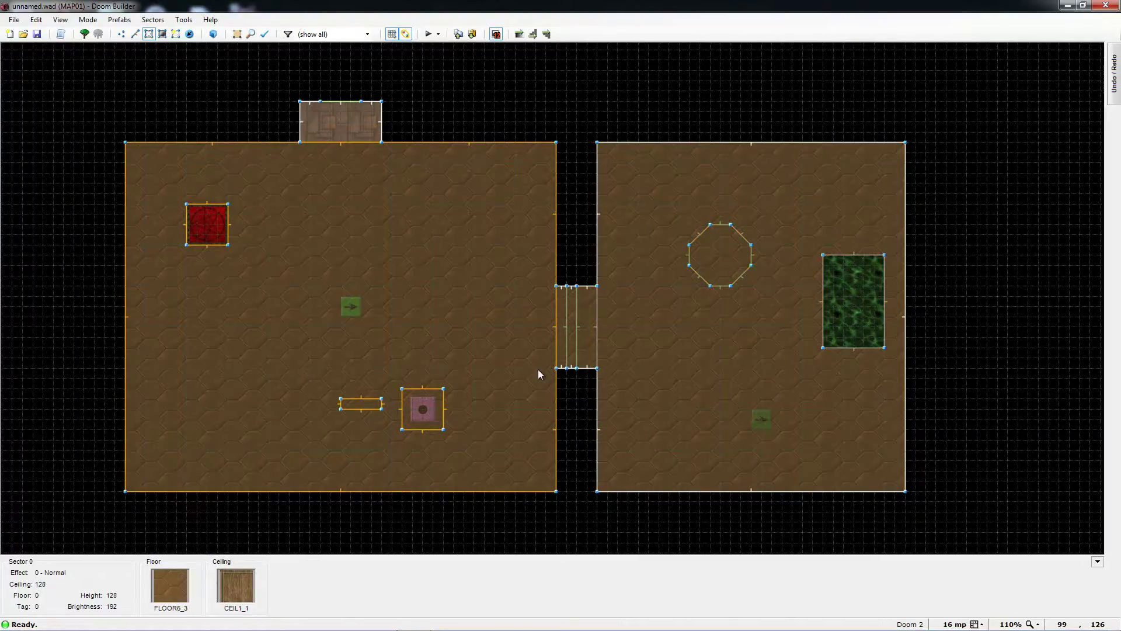
Step: Draw a separate rectangular sector 448 by 496 units just east of the east room
scroll(537, 370, "down", 1)
scroll(612, 387, "up", 1)
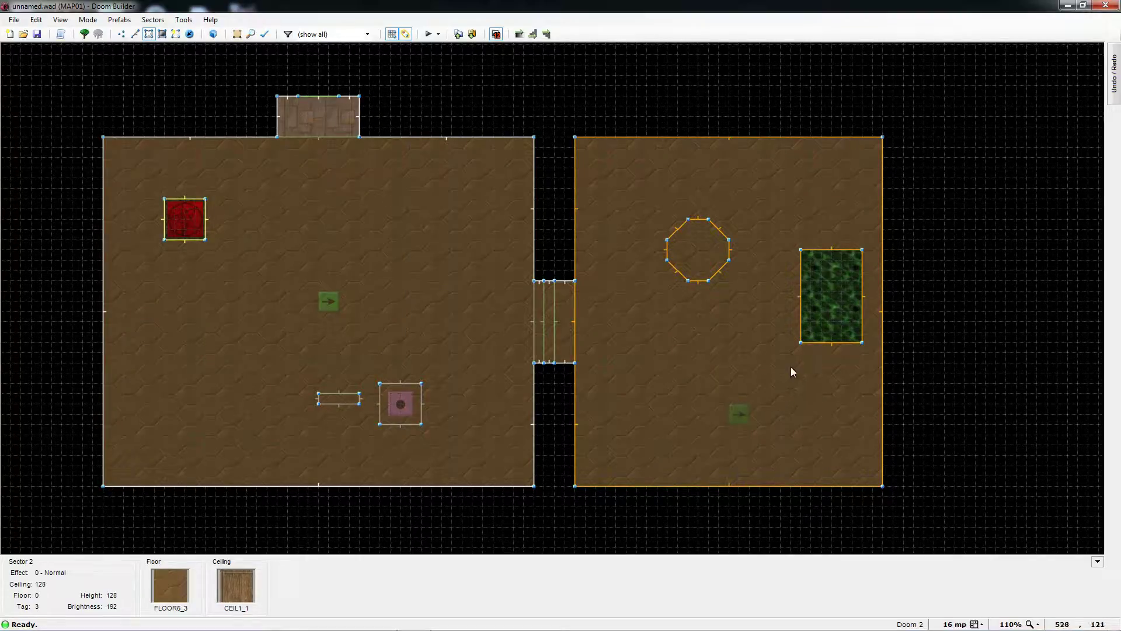
scroll(979, 234, "down", 2)
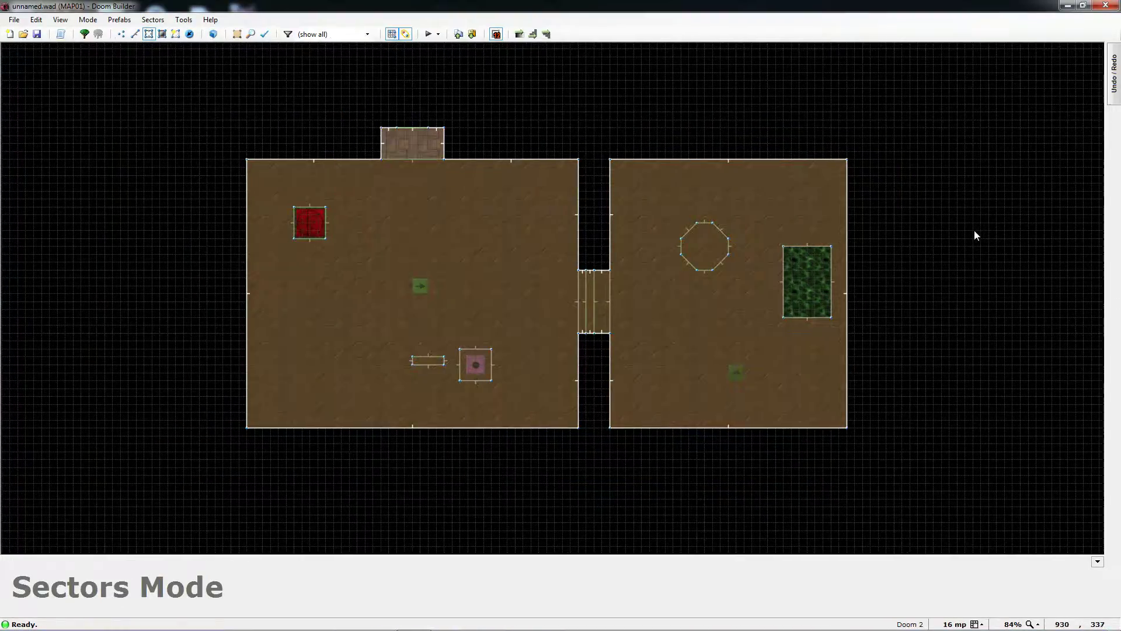
middle_click_drag(974, 233, 861, 246)
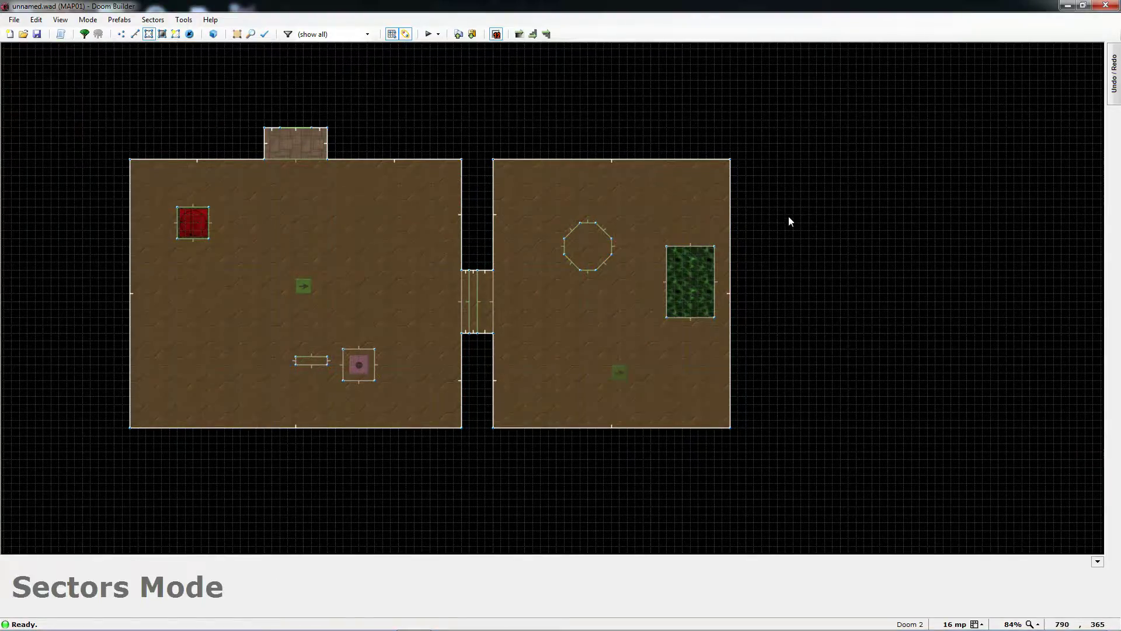
key("l")
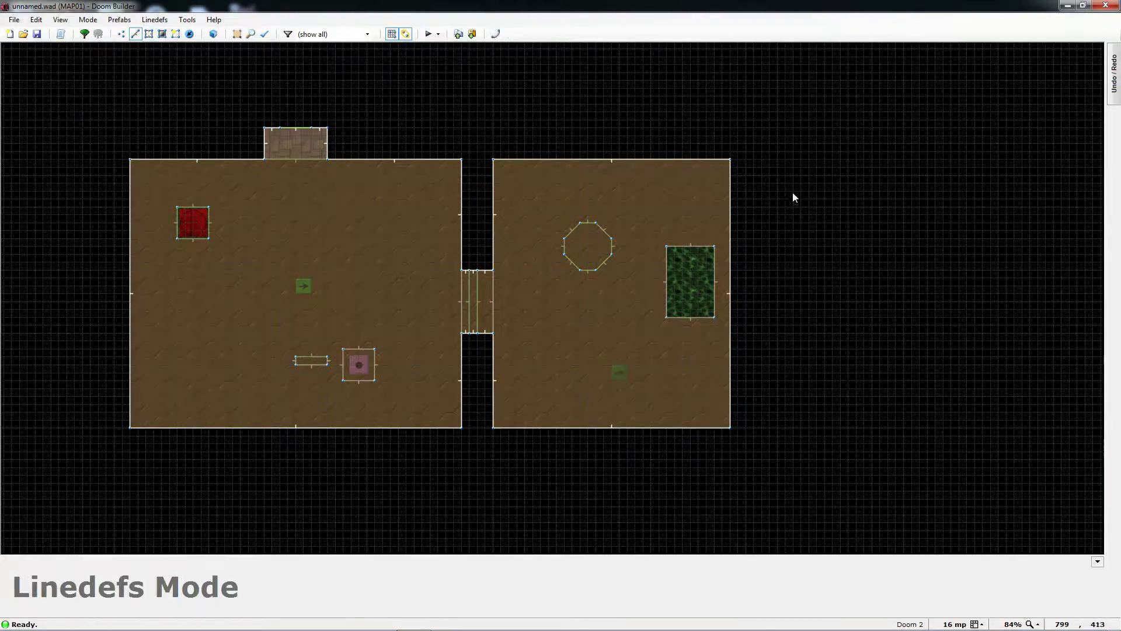
key("d")
left_click(762, 169)
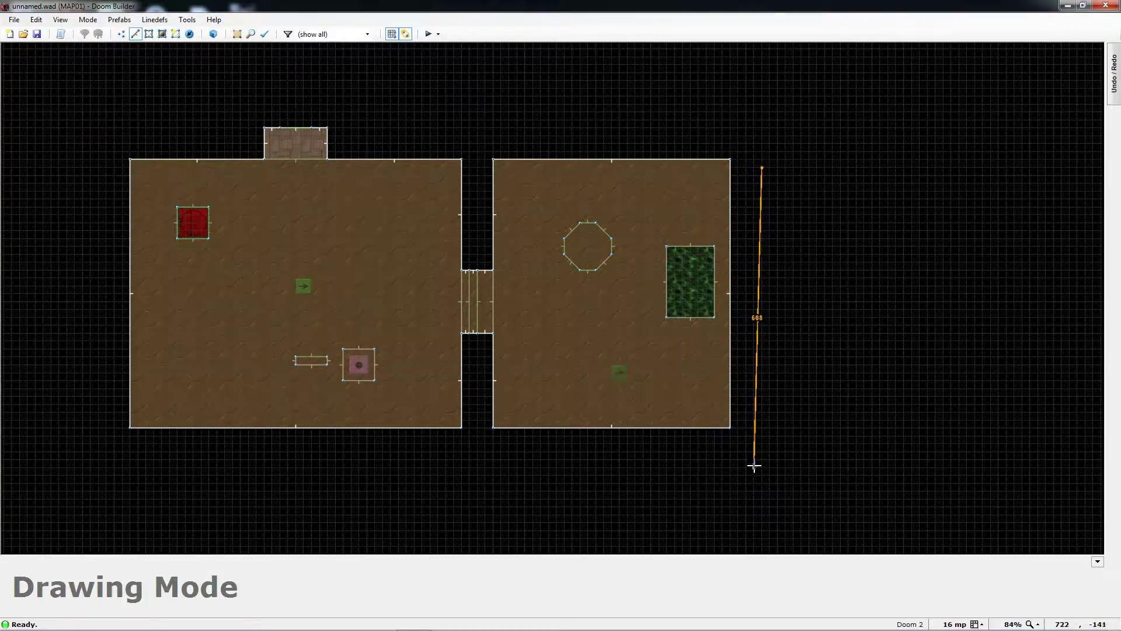
left_click(762, 411)
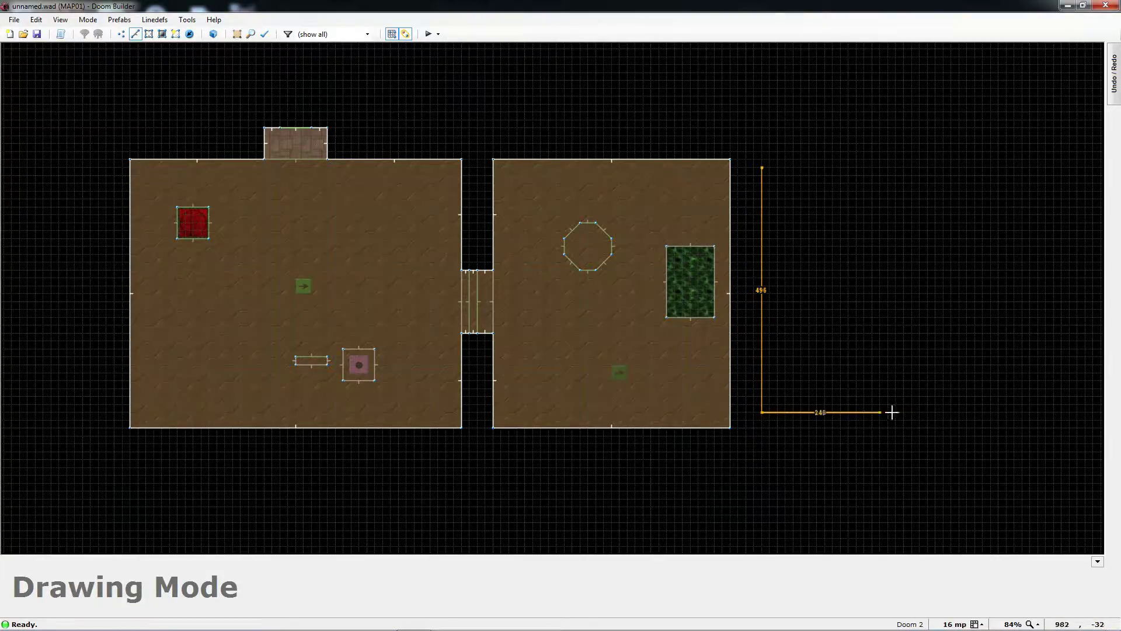
left_click(984, 412)
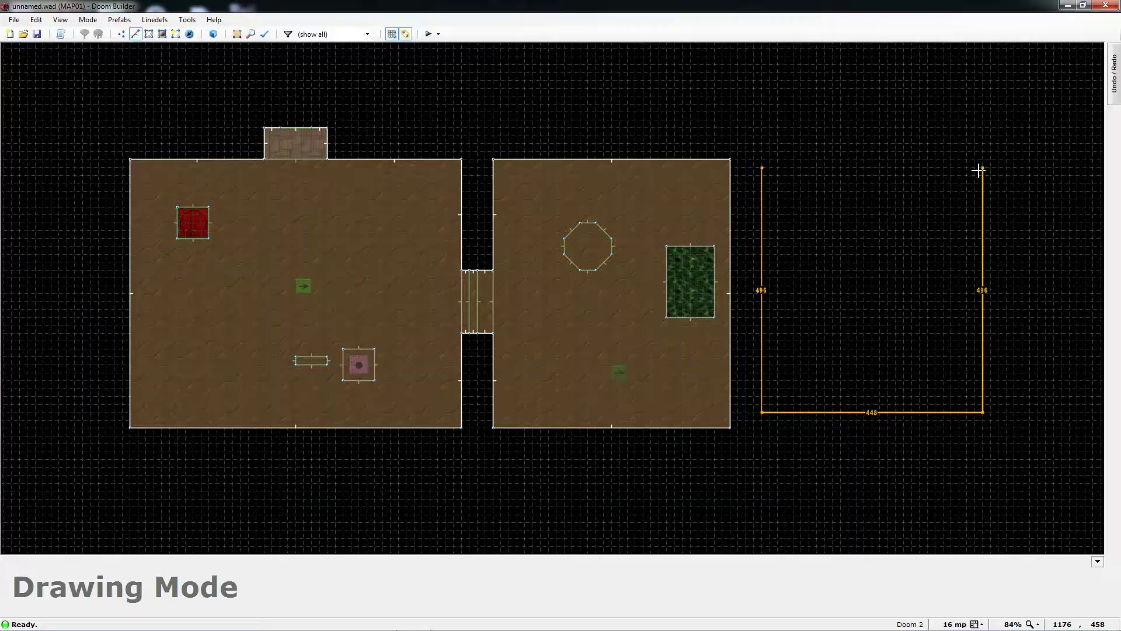
left_click(983, 168)
left_click(762, 168)
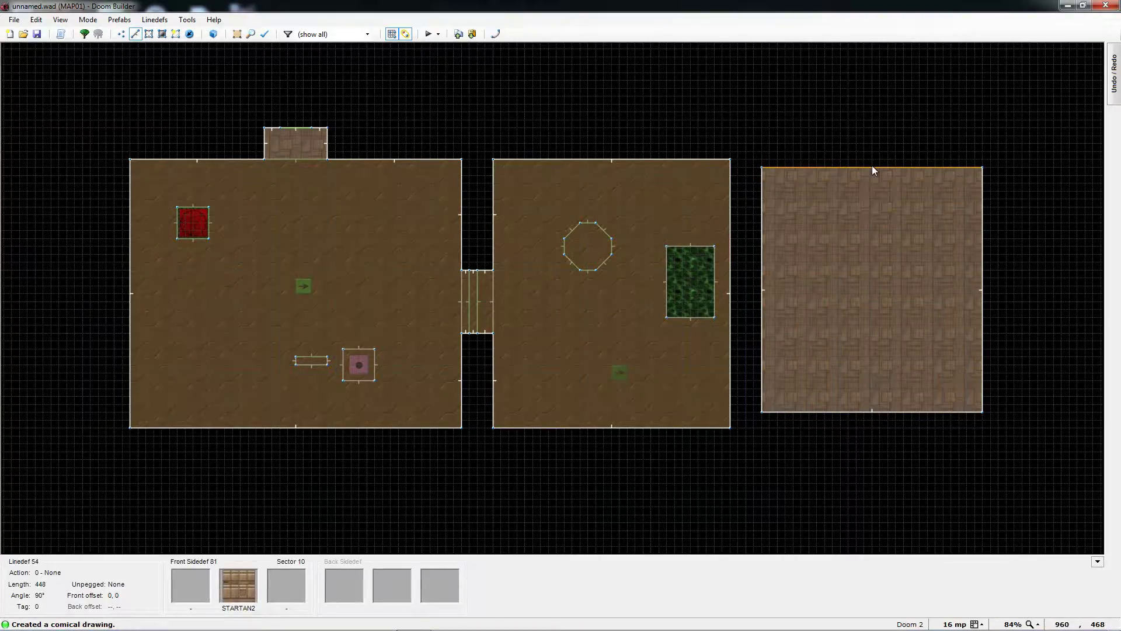
Step: Enlarge the new sector northward, southward and eastward to about 816 units long, and move it flush against the east room's east wall
left_click_drag(872, 170, 874, 96)
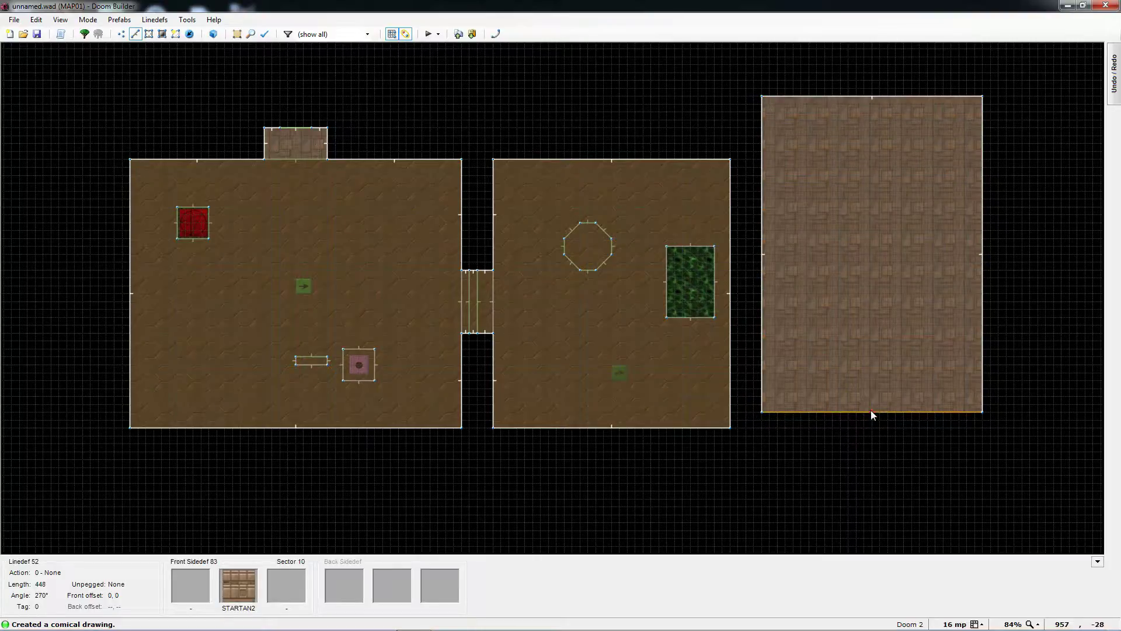
left_click_drag(871, 411, 870, 498)
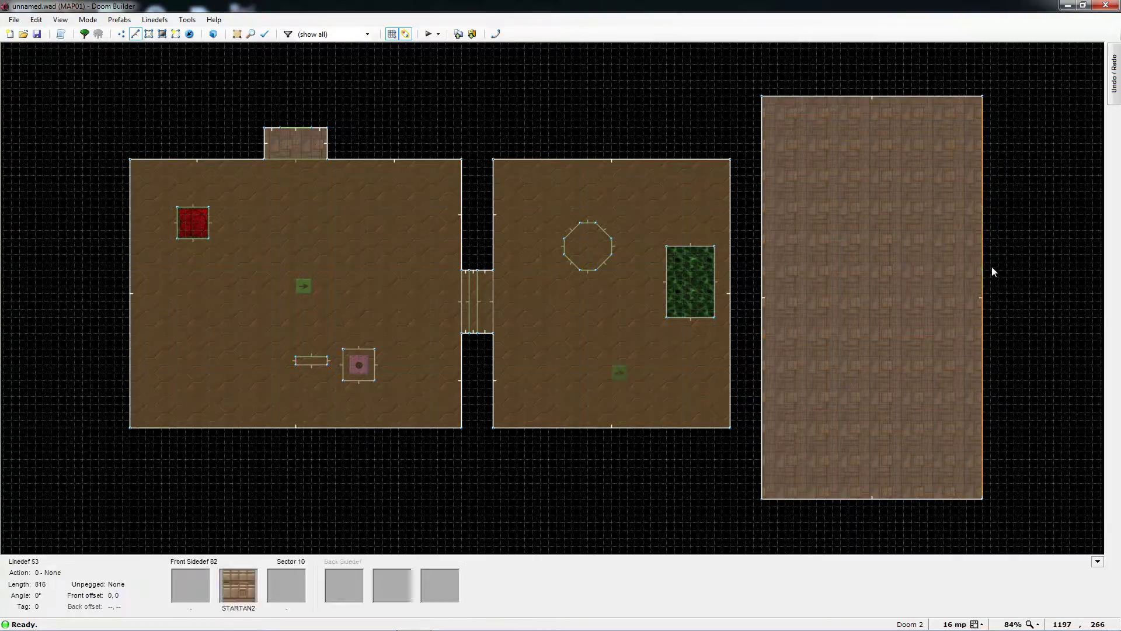
left_click_drag(987, 273, 1038, 274)
key("s")
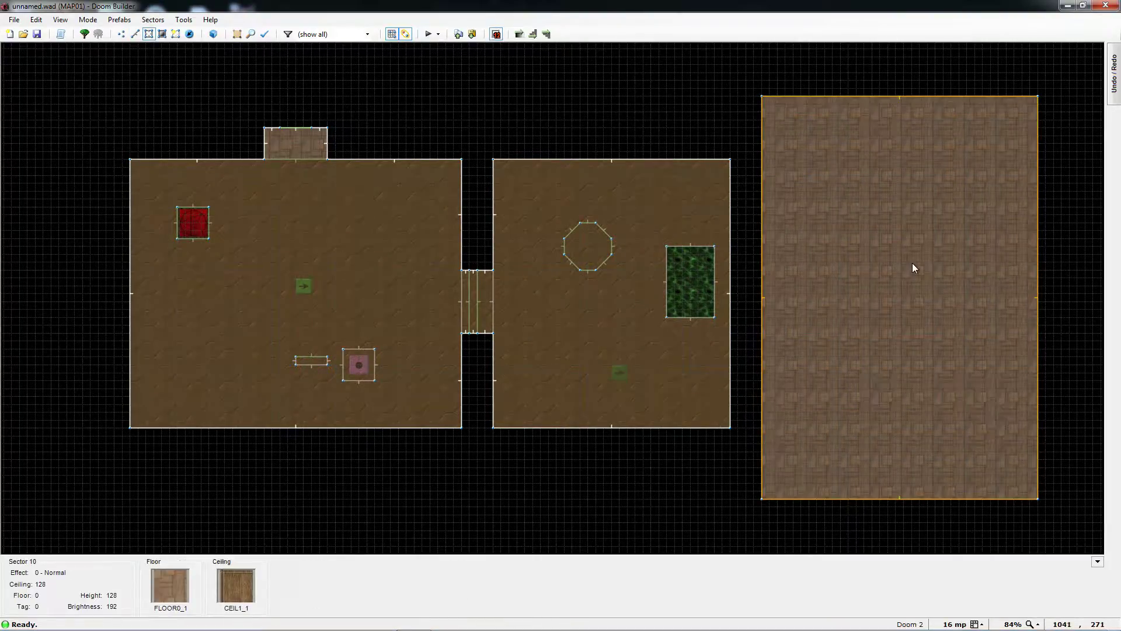
left_click_drag(934, 262, 908, 264)
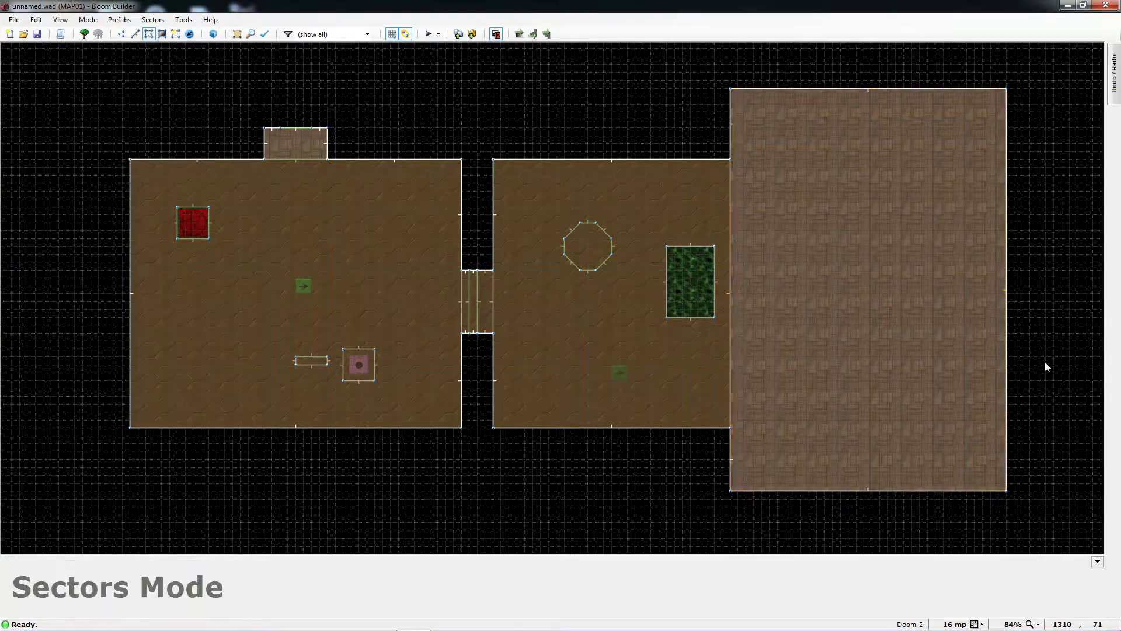
Step: Set the new large sector's ceiling flat to F_SKY1 and apply the sector properties
right_click(891, 233)
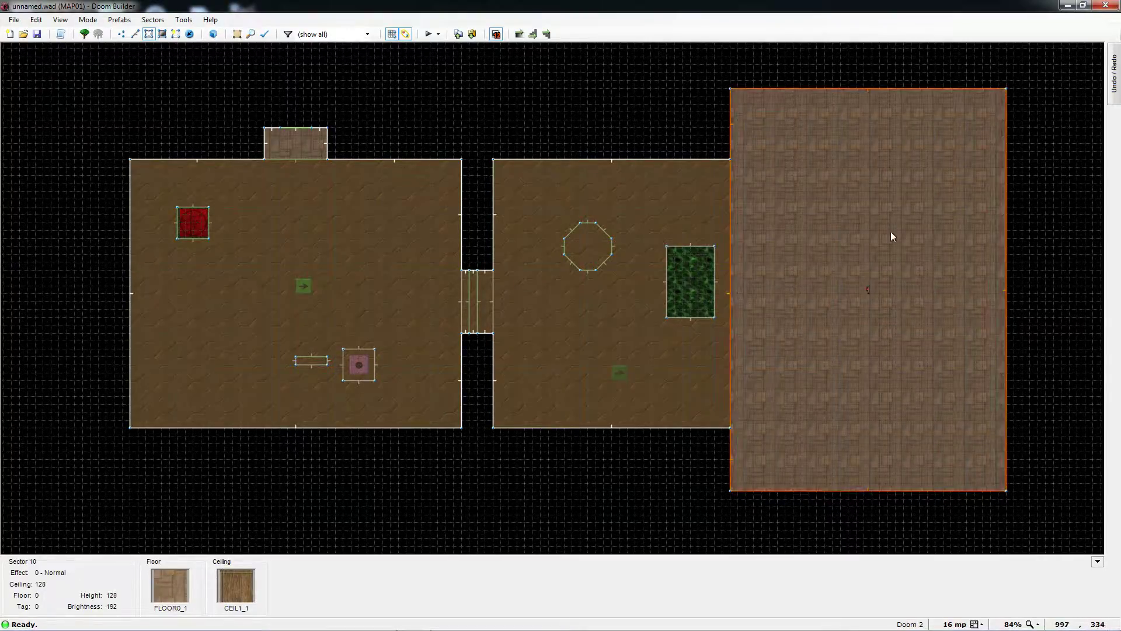
left_click(665, 267)
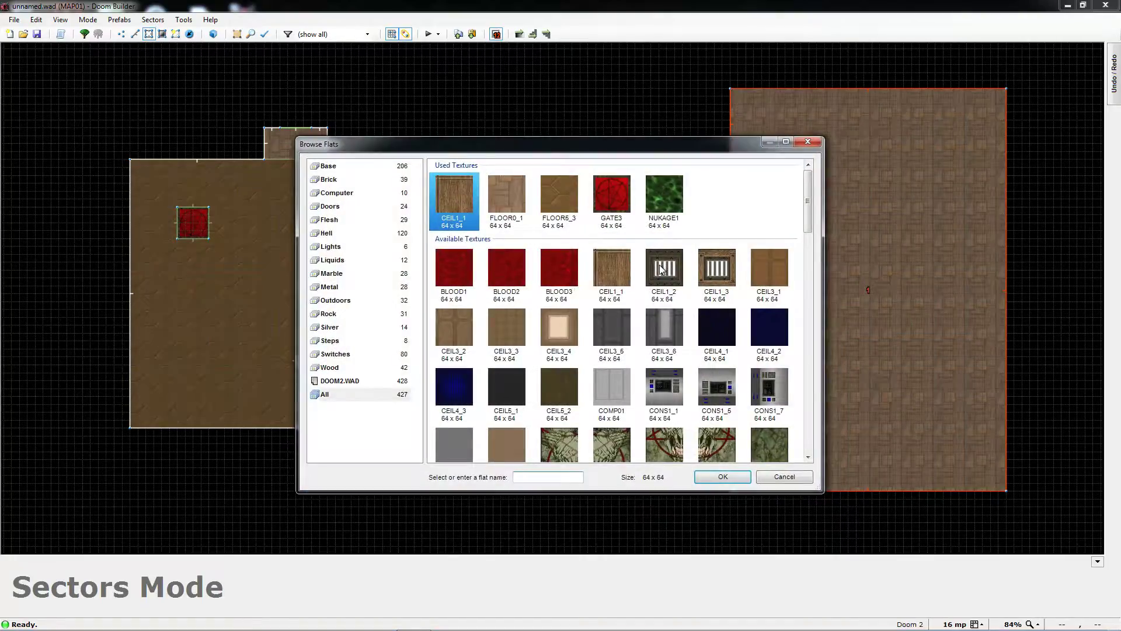
left_click(333, 395)
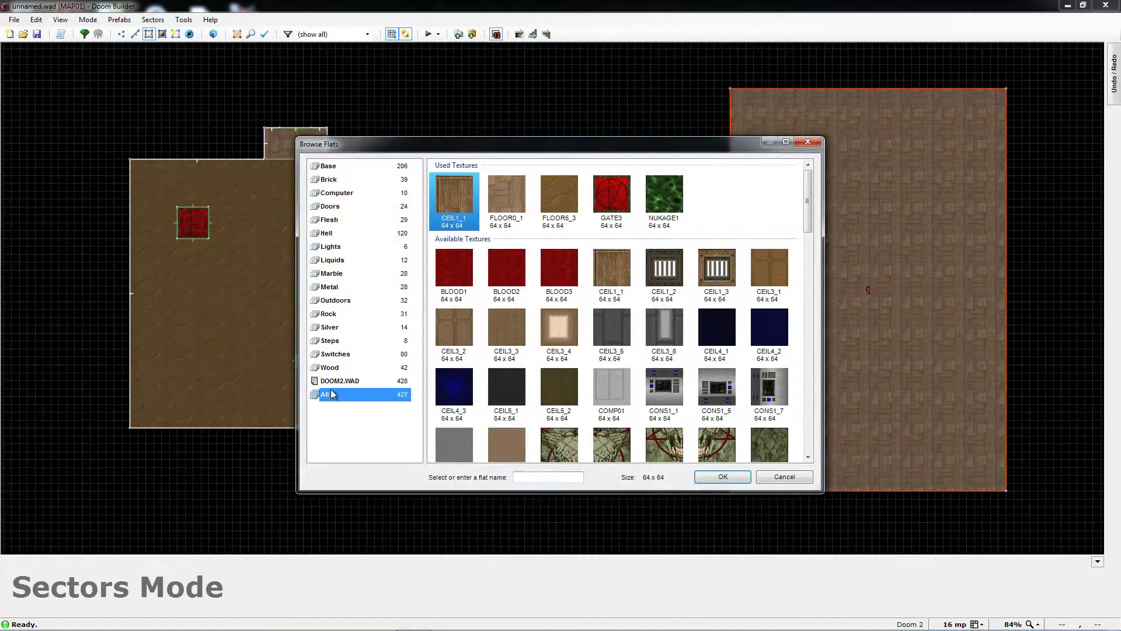
left_click(535, 477)
type("F_S")
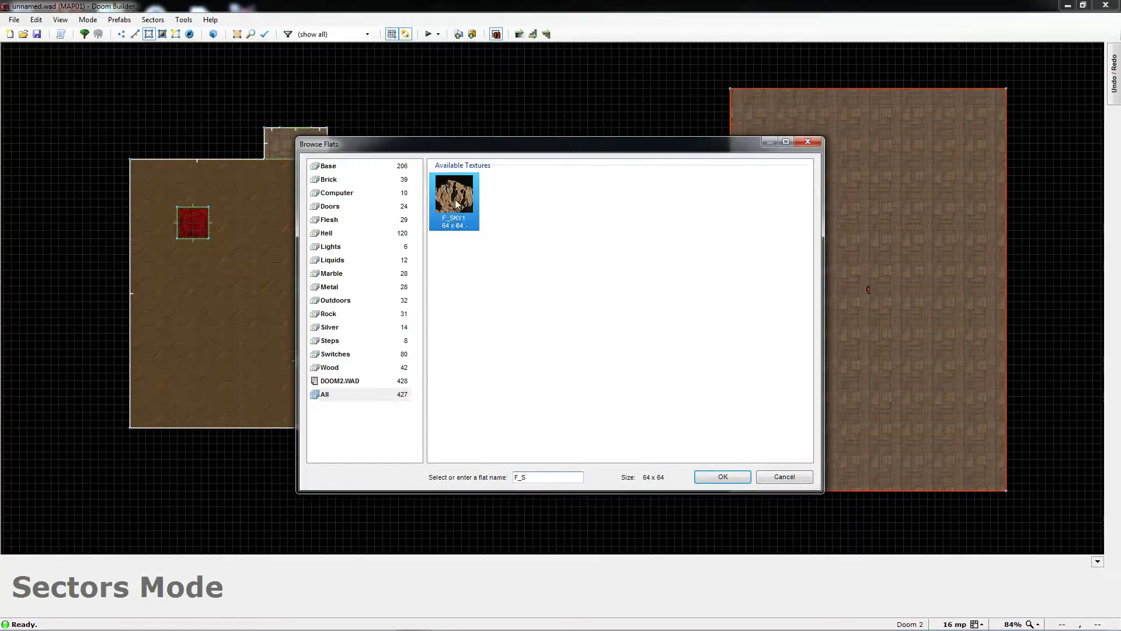
double_click(456, 204)
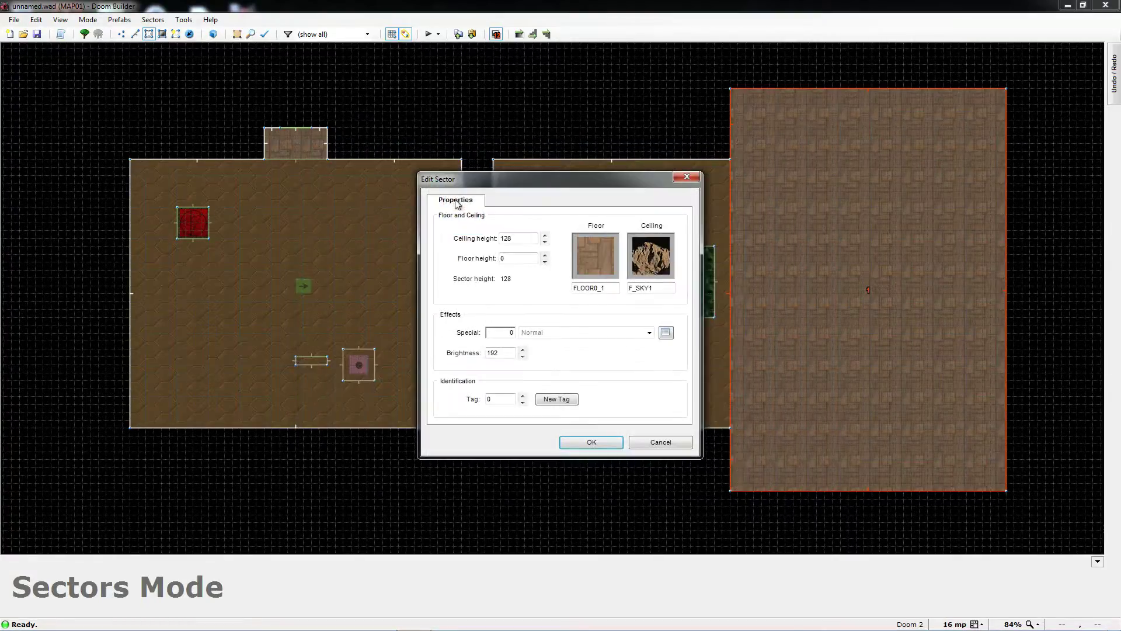
left_click(601, 444)
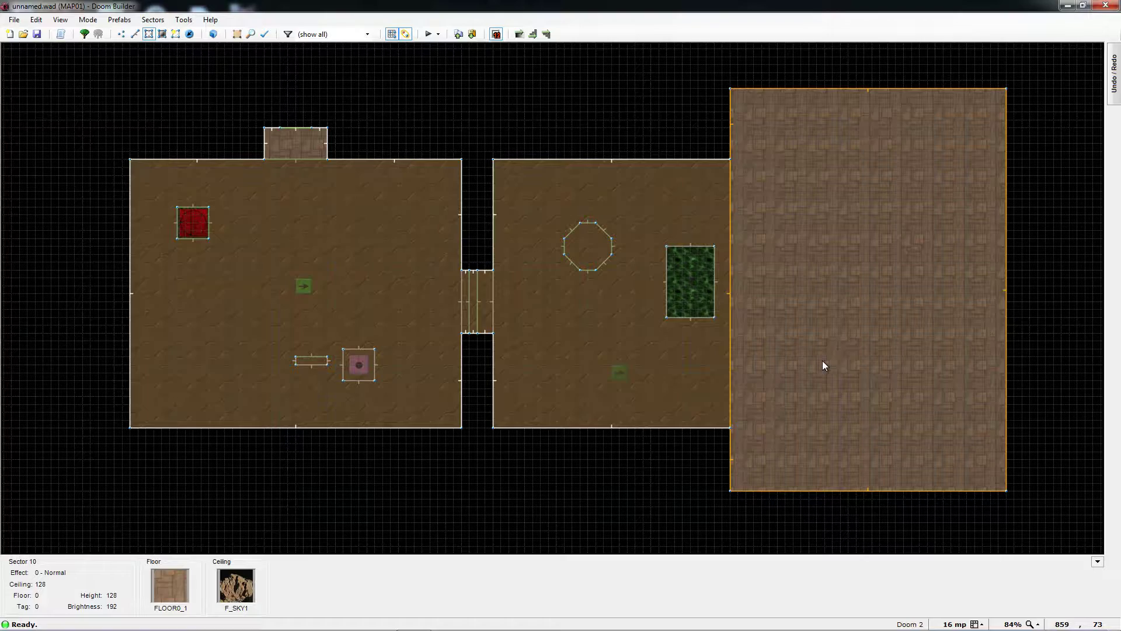
Step: Check the sky ceiling of the large east sector in the 3D view and by walking through the map in the game
key("q")
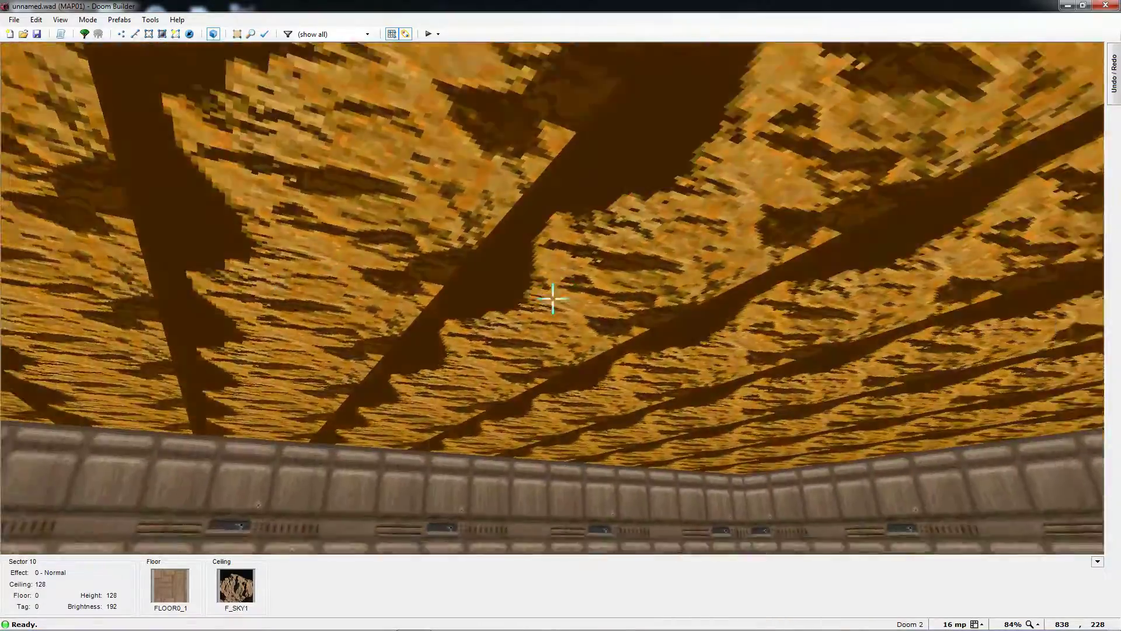
key("q")
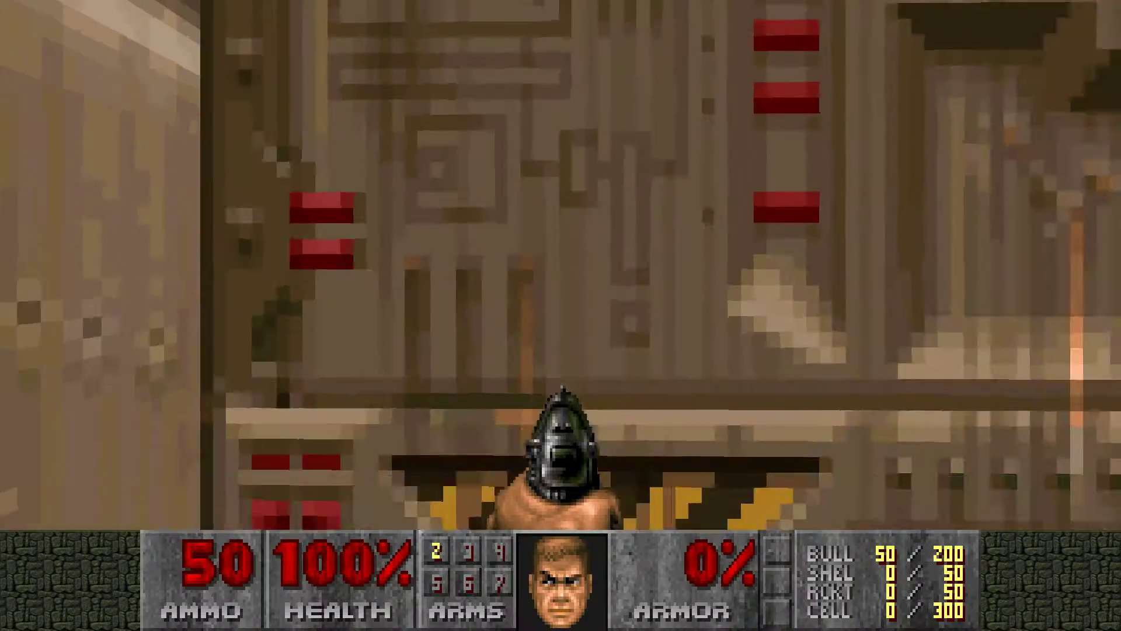
key("Up")
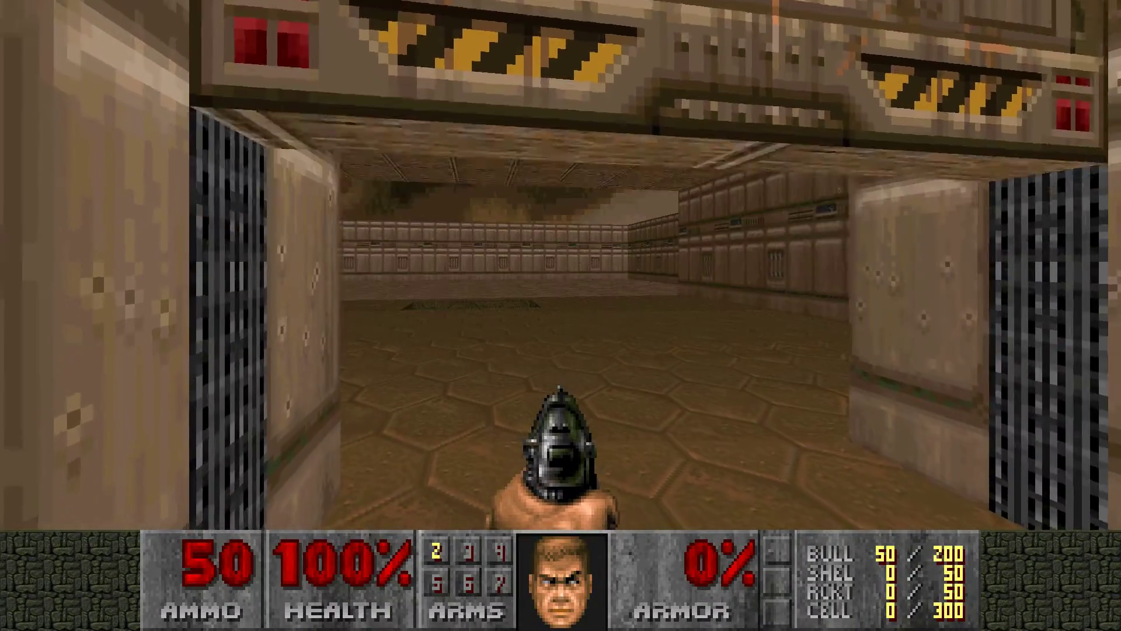
key("Left")
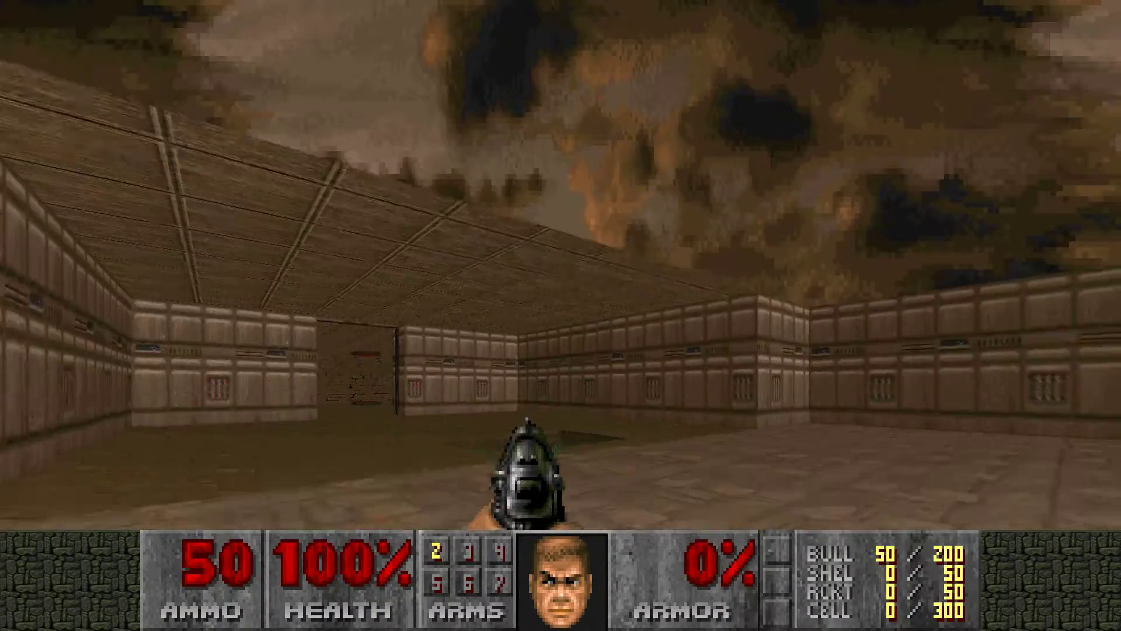
key("Left")
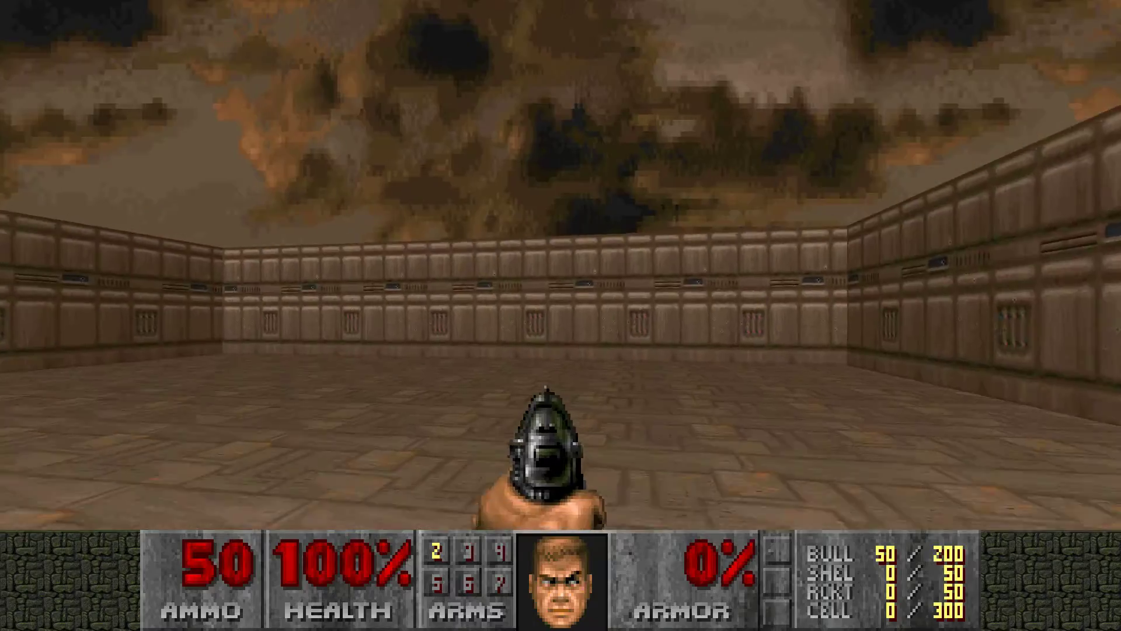
key("Right")
key("Up")
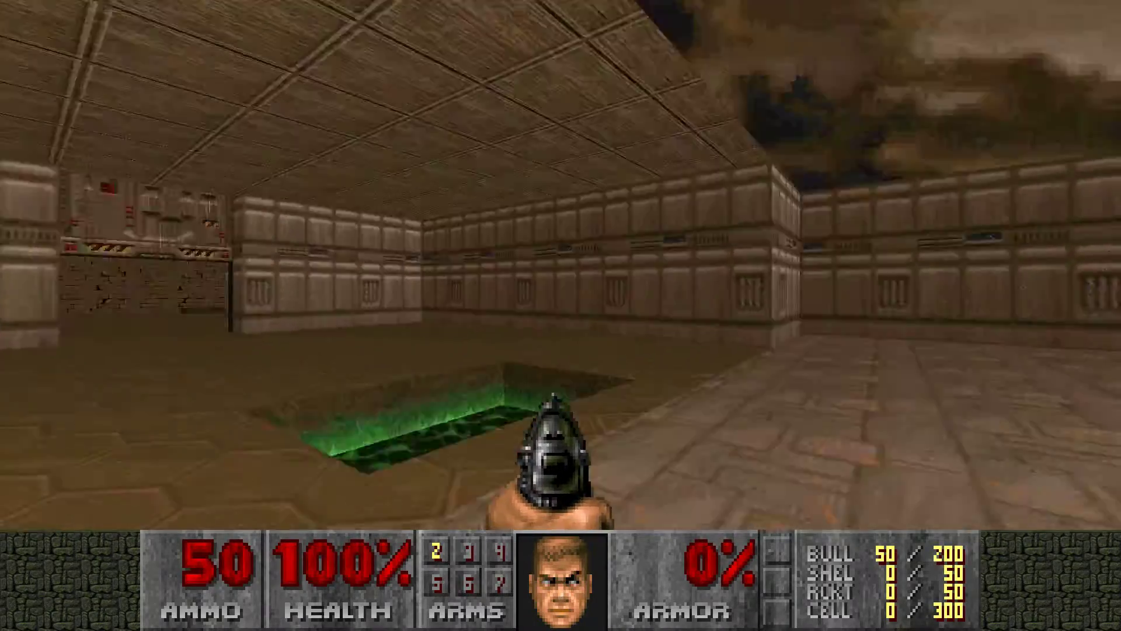
key("Left")
key("Right")
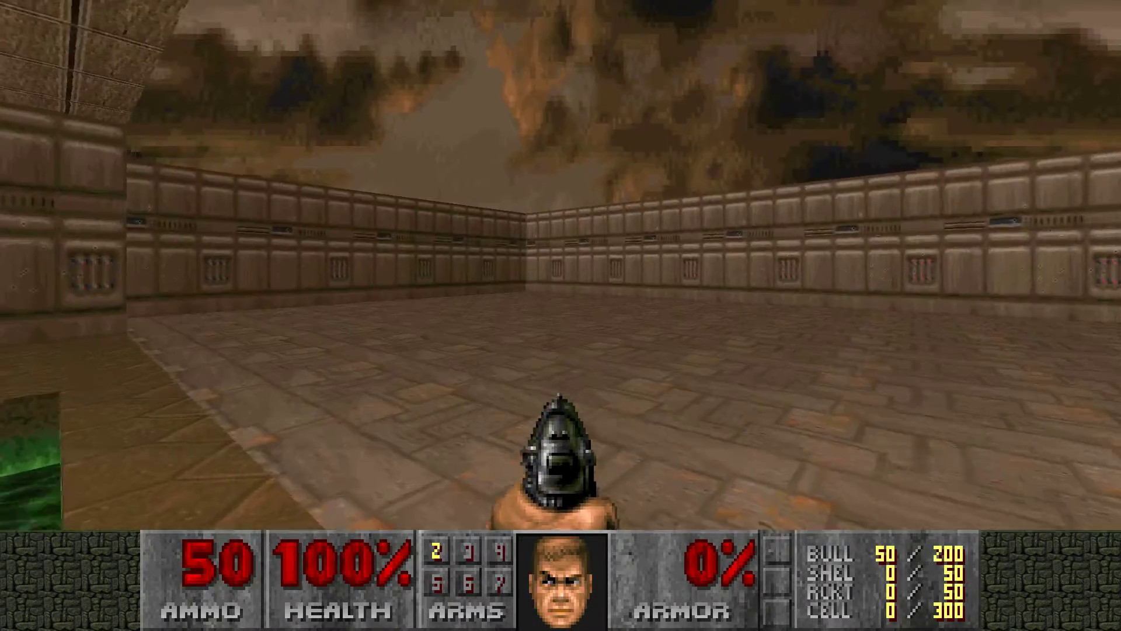
key("Left")
key("Up")
key("Right")
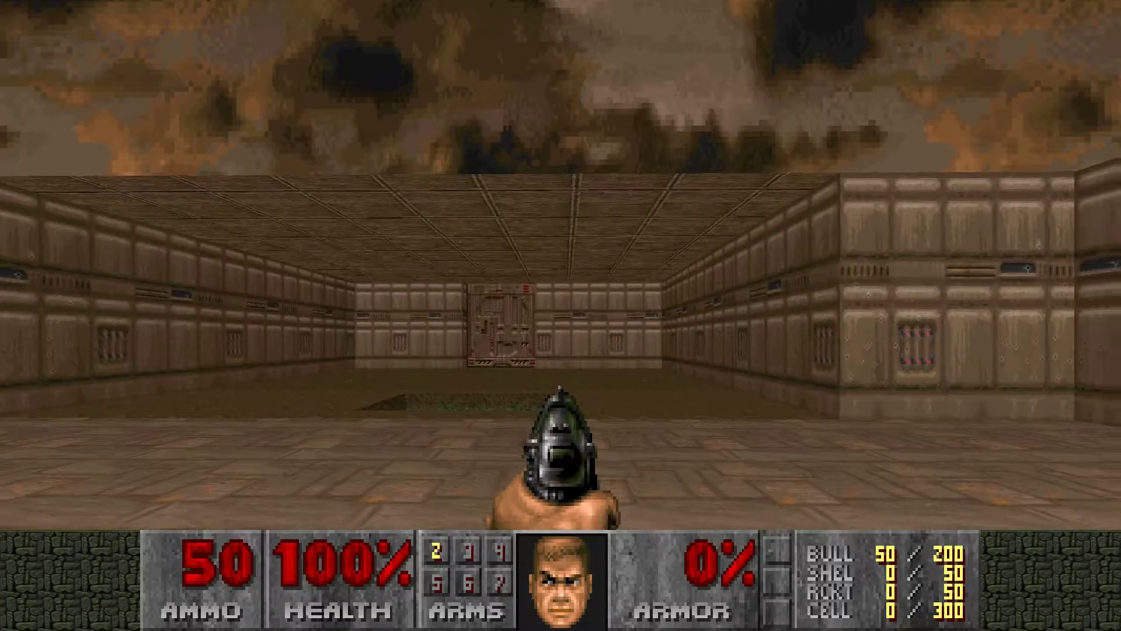
key("Left")
key("Right")
key("Right")
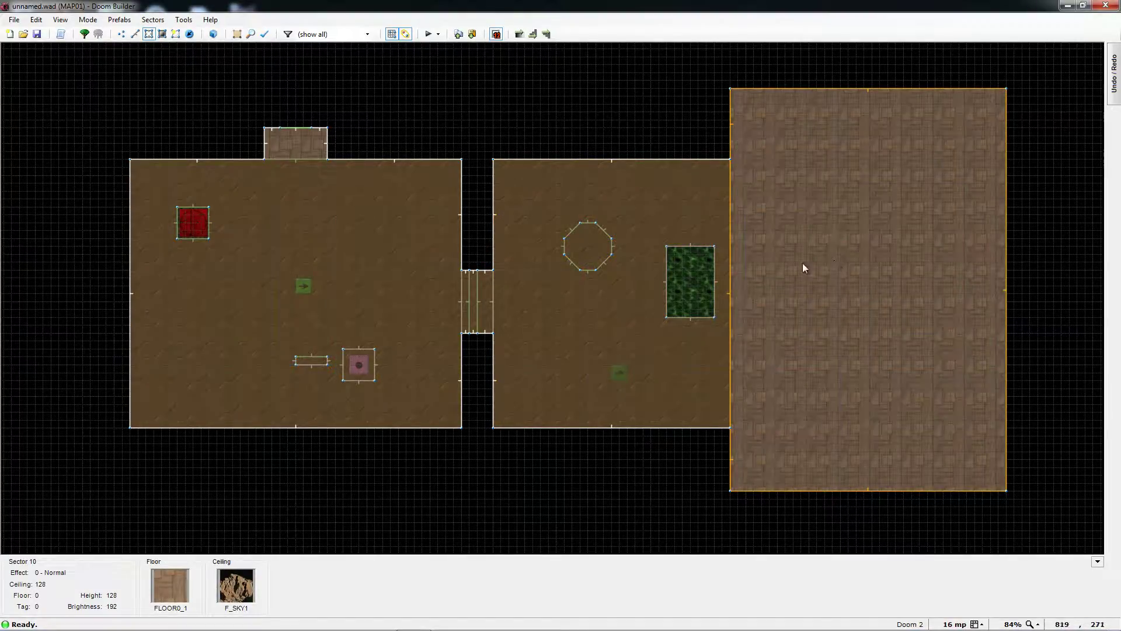
Step: Set the ceiling height of the large outdoor sector to 256
right_click(881, 273)
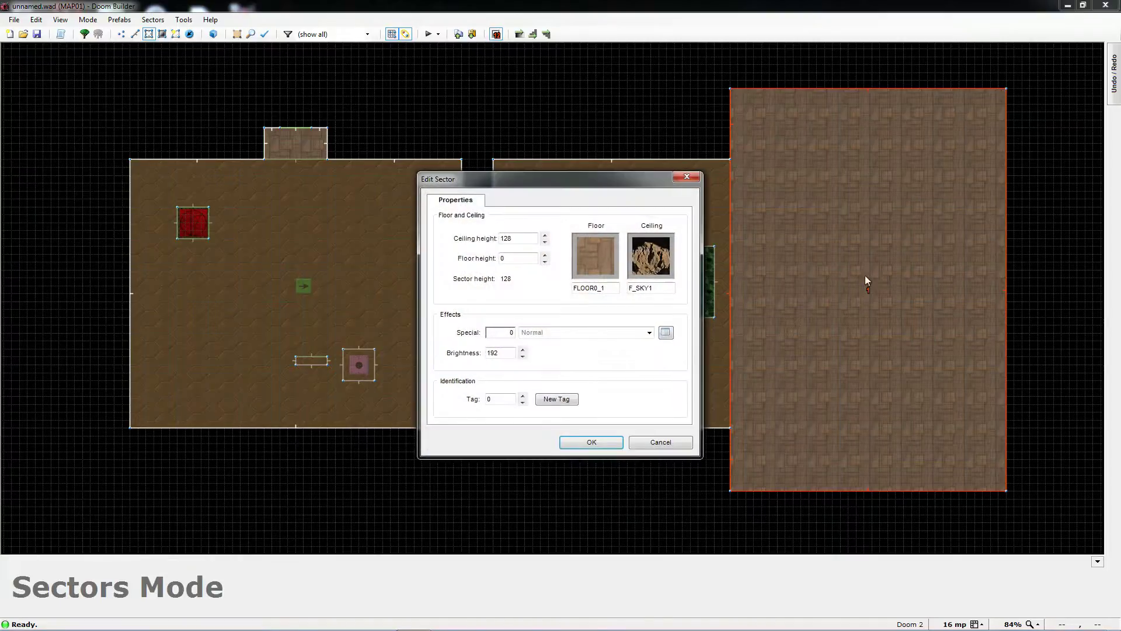
left_click(531, 238)
type("256")
left_click(584, 442)
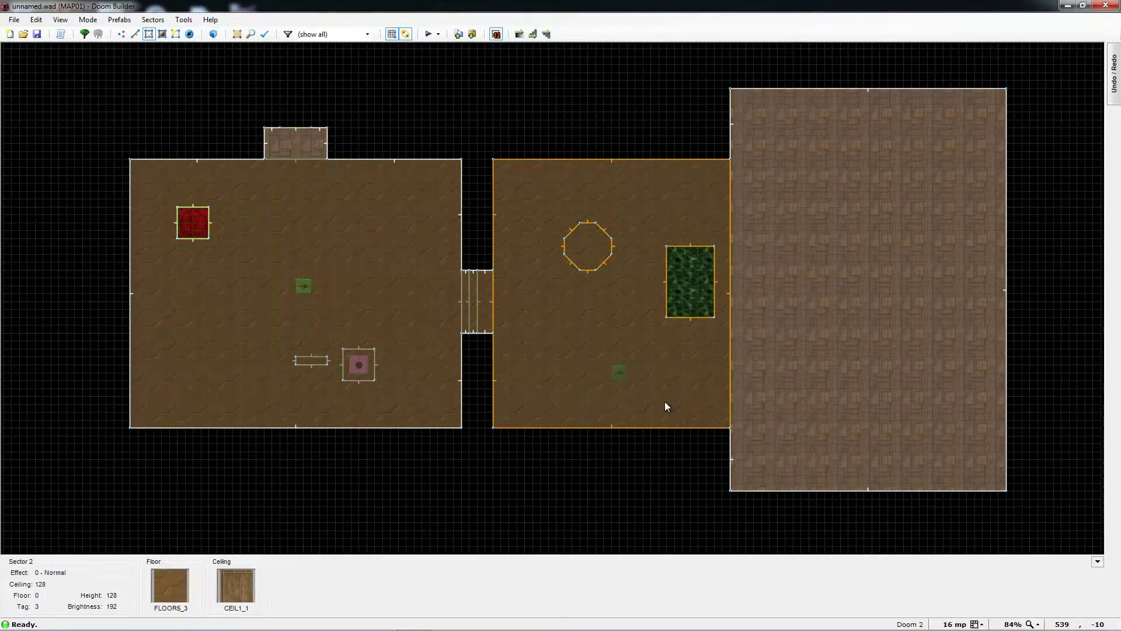
Step: Assign STARTAN2 as the back side's upper texture on the line between the east room and the outdoor sector
key("l")
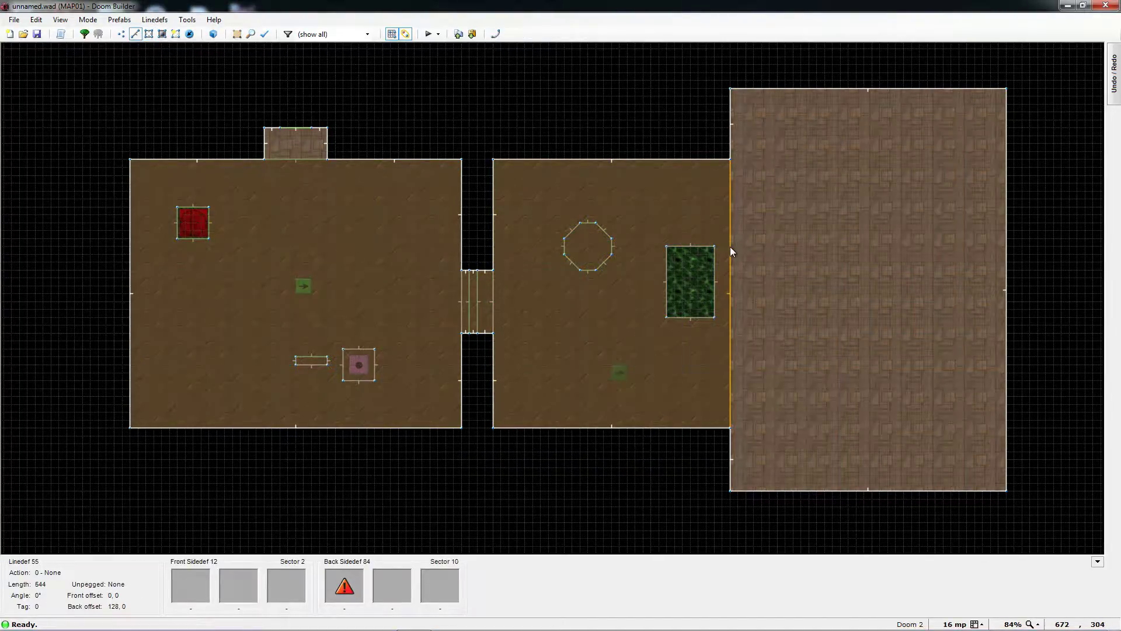
right_click(731, 204)
left_click(482, 205)
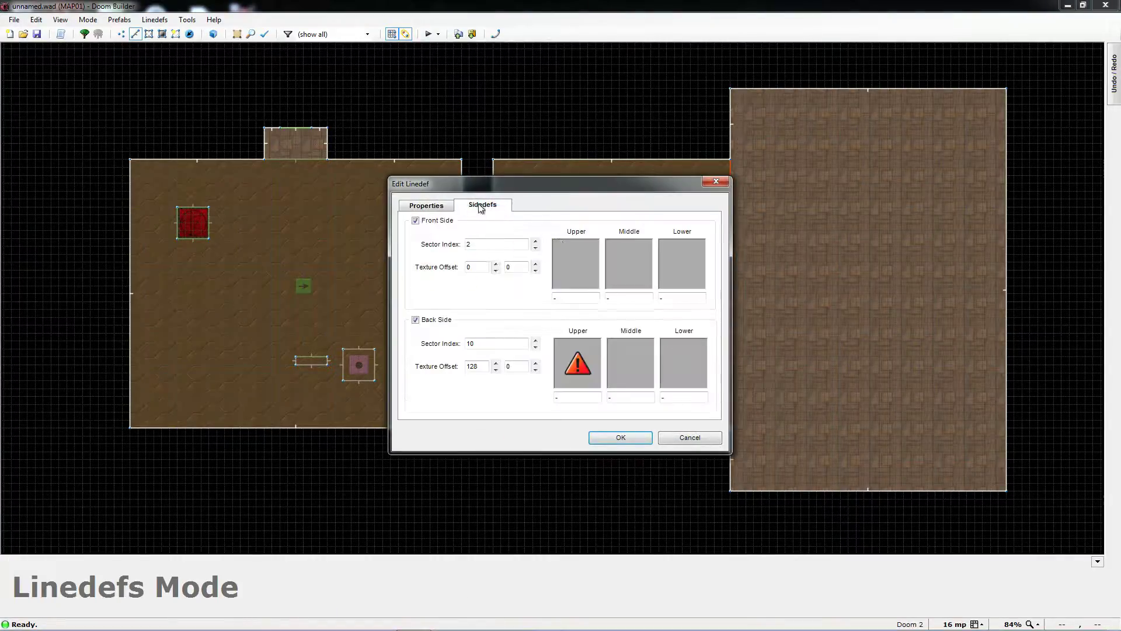
left_click(577, 363)
left_click(523, 262)
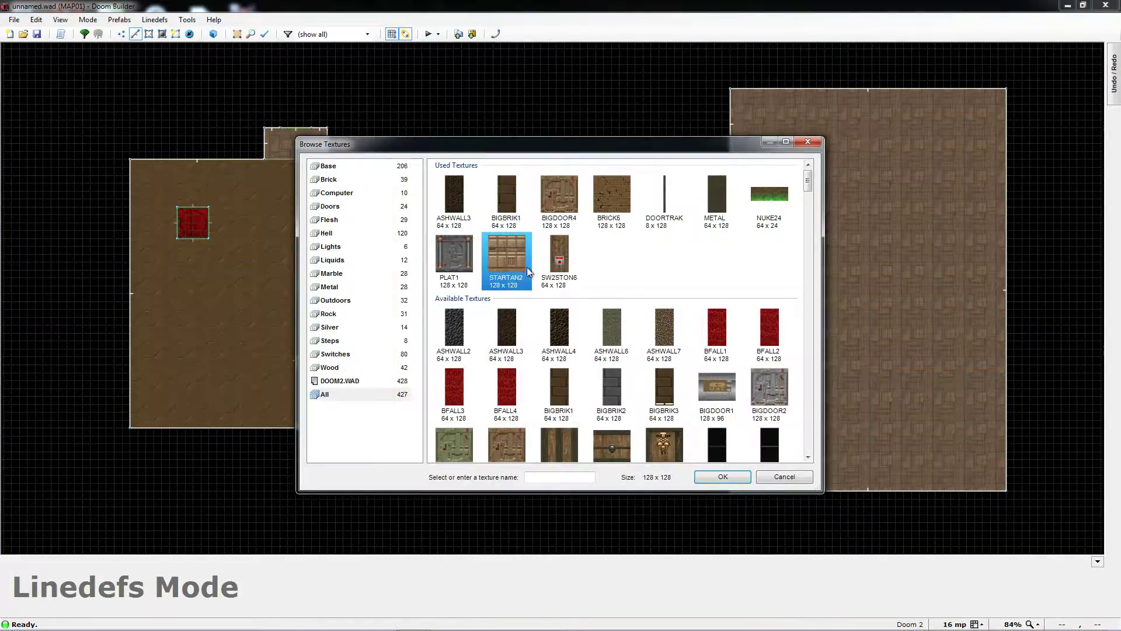
left_click(721, 477)
left_click(607, 437)
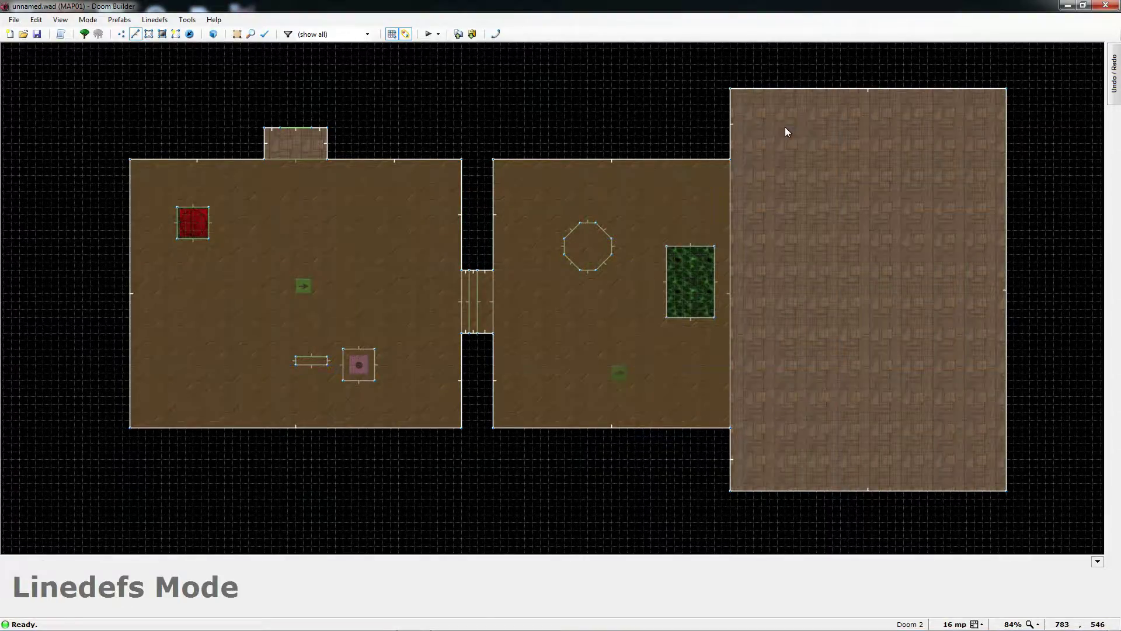
Step: Set the middle texture of the outdoor sector's five outer wall lines to BROVINE2
left_click(733, 121)
left_click(788, 92)
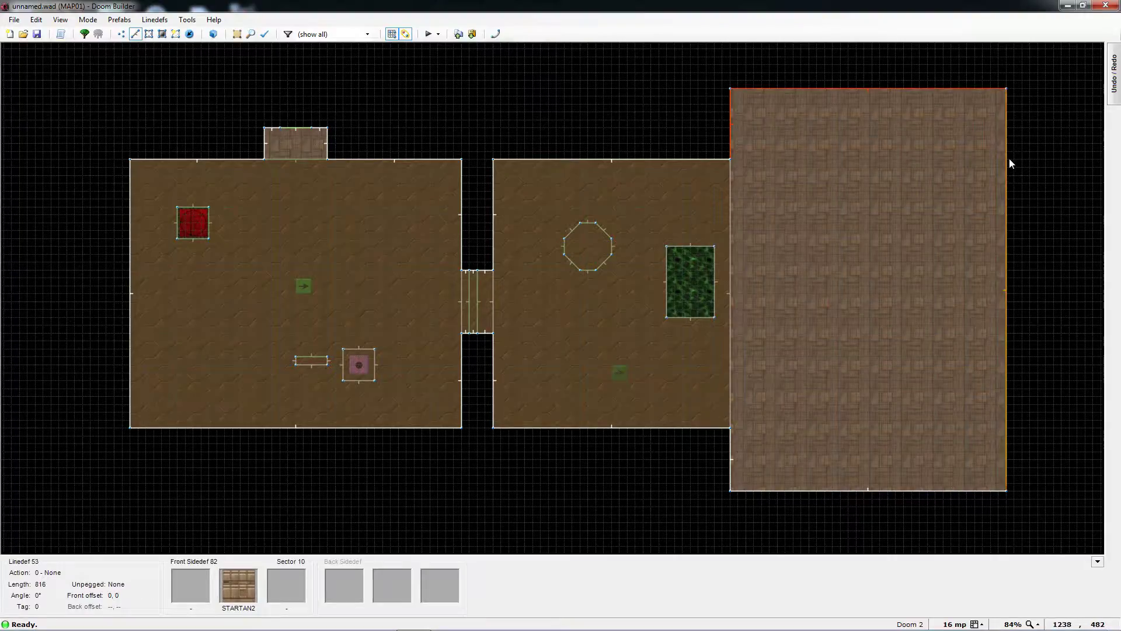
left_click(1009, 159)
left_click(942, 496)
left_click(731, 466)
right_click(732, 466)
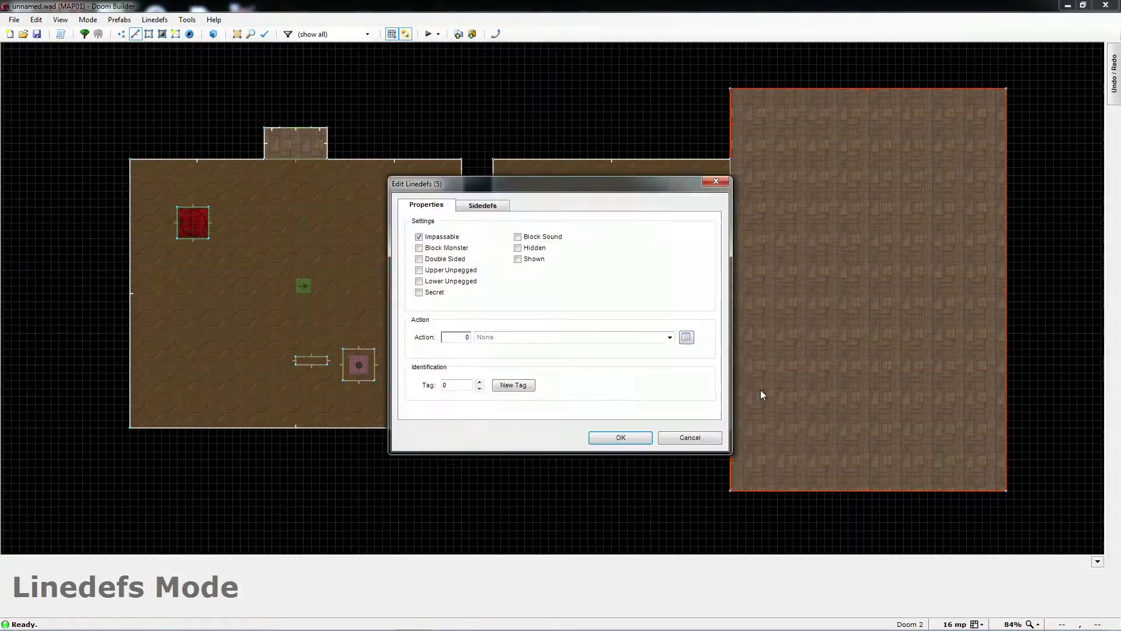
left_click(483, 205)
left_click(624, 269)
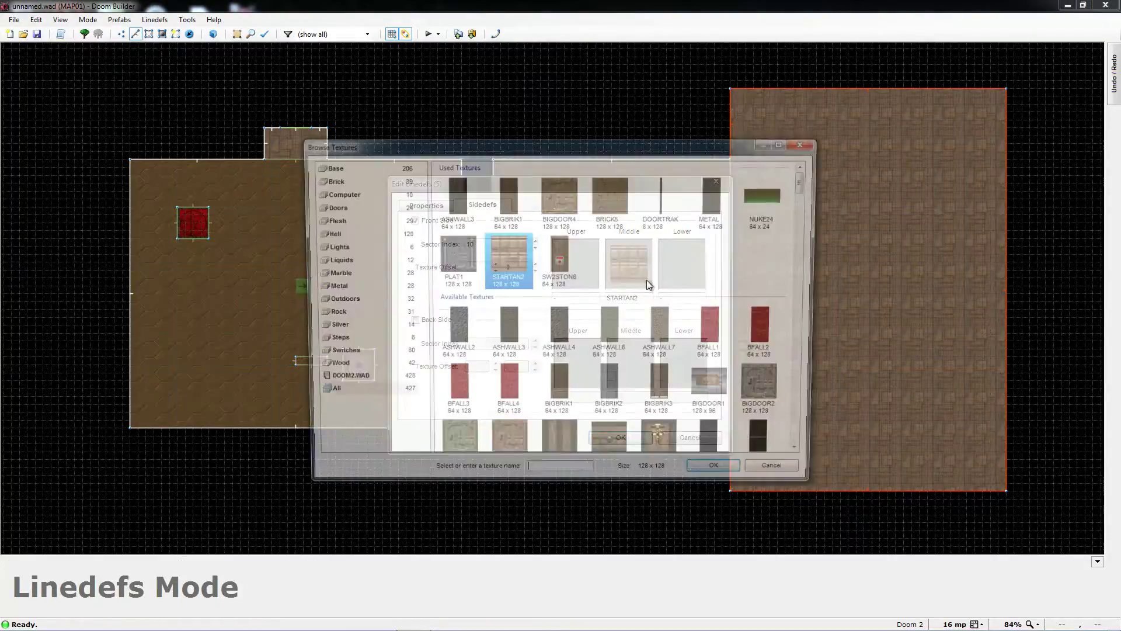
scroll(810, 204, "down", 1)
mouse_move(810, 203)
left_mouse_down()
mouse_move(820, 229)
mouse_move(810, 219)
left_mouse_up()
left_click(769, 266)
left_click(713, 475)
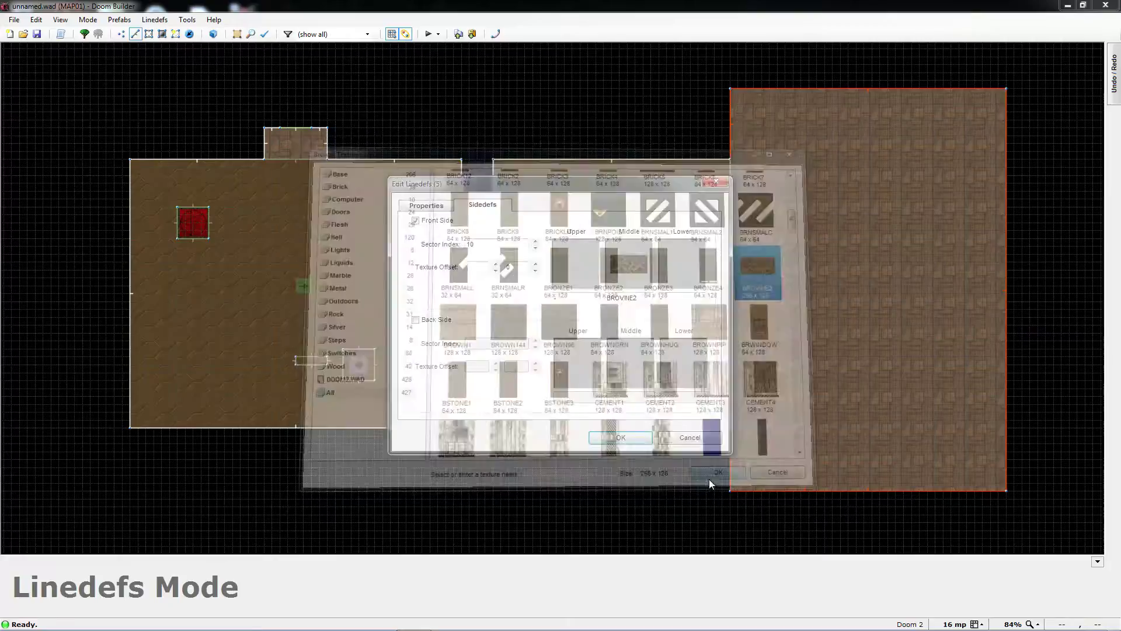
left_click(633, 440)
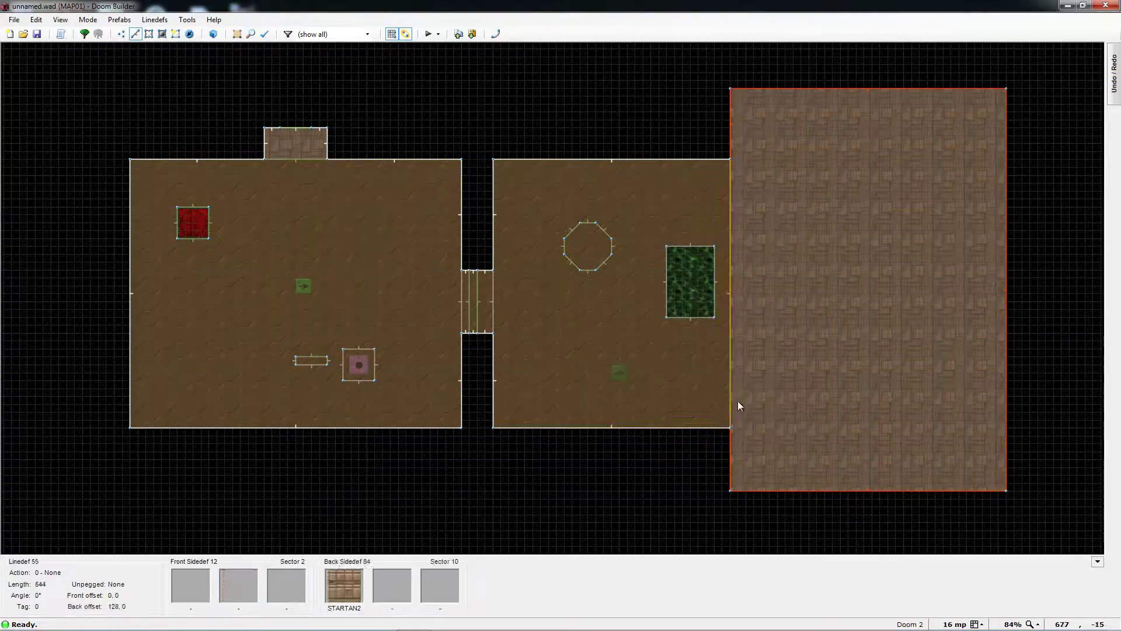
Step: Change the outdoor sector's floor flat to GRASS1
key("s")
right_click(842, 327)
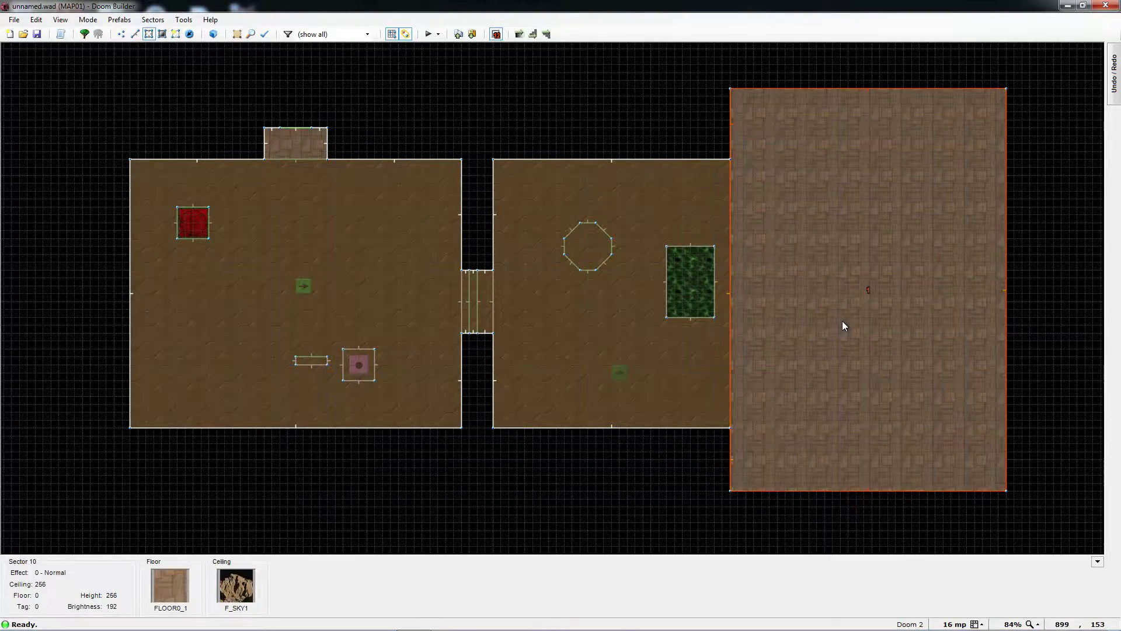
left_click(587, 261)
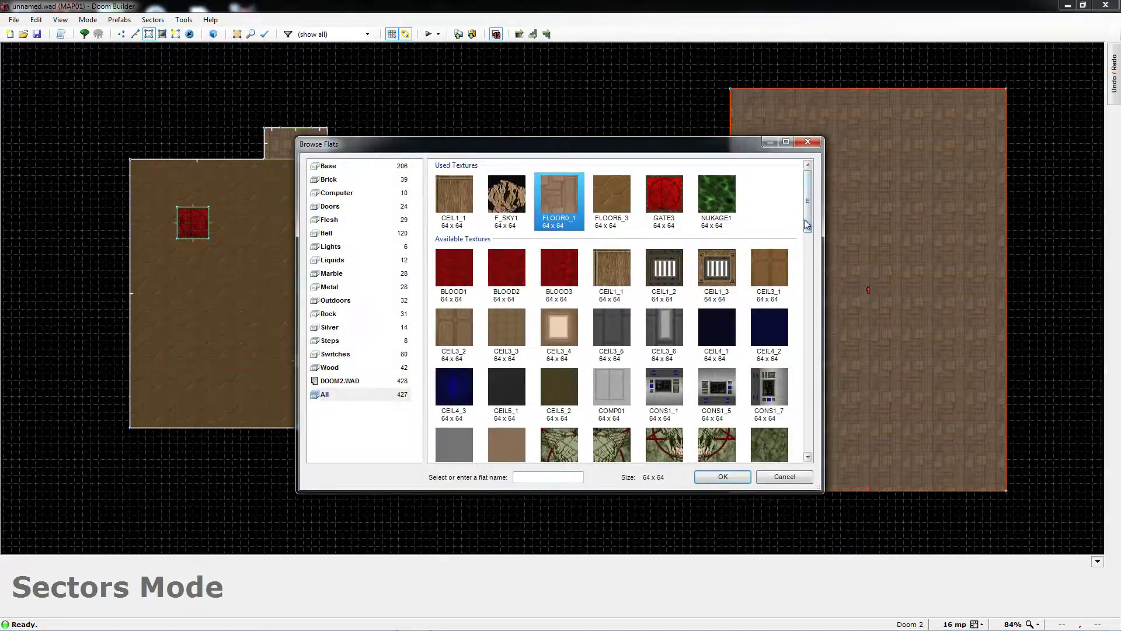
left_click_drag(807, 205, 806, 351)
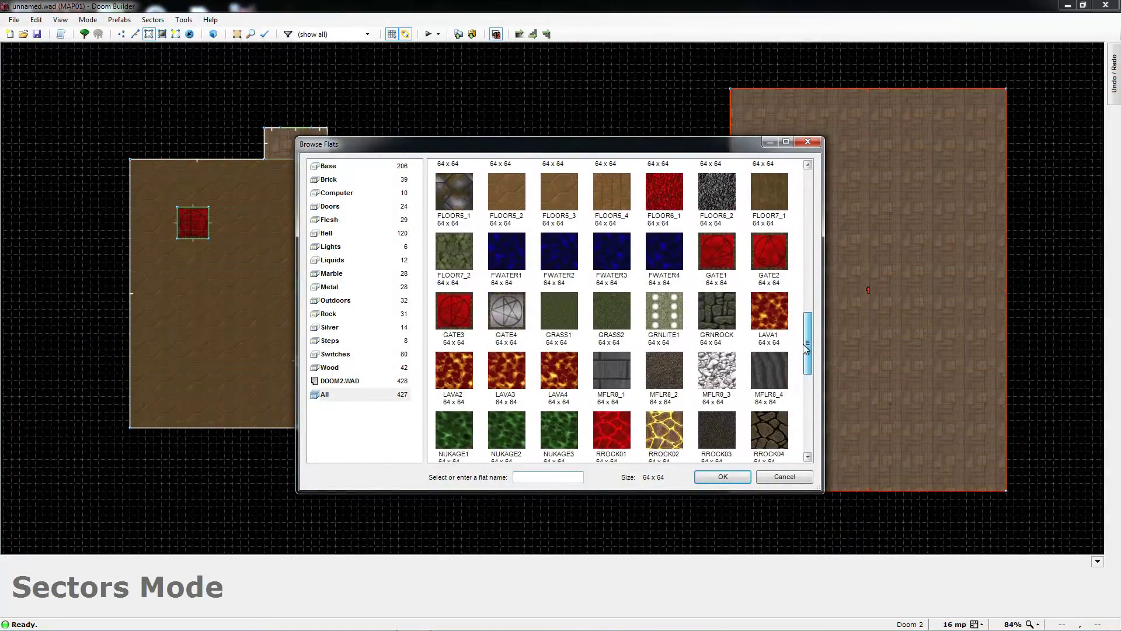
left_click(574, 326)
left_click(724, 477)
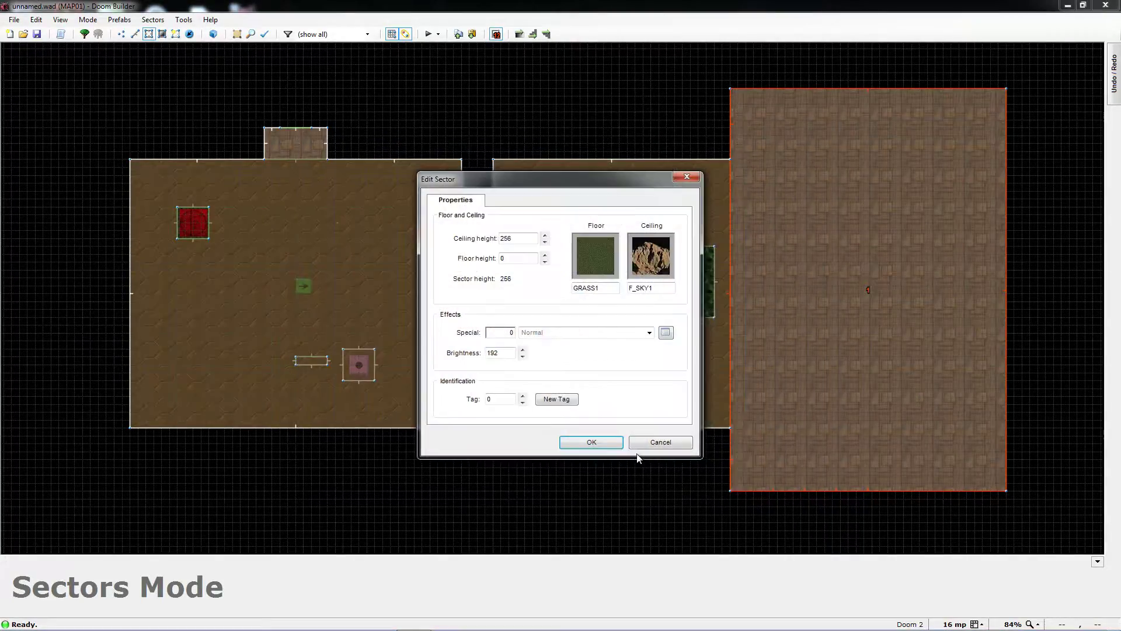
left_click(581, 443)
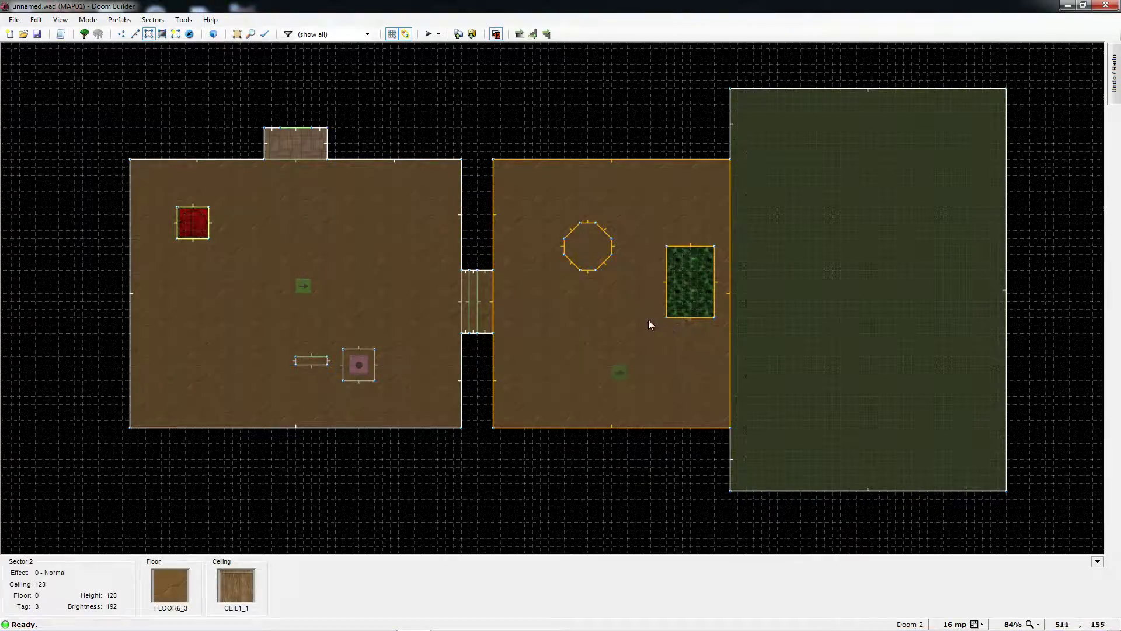
Step: Test the outdoor area's vine walls, grass floor and raised sky by playing the map in the game
left_click(429, 35)
left_click(596, 328)
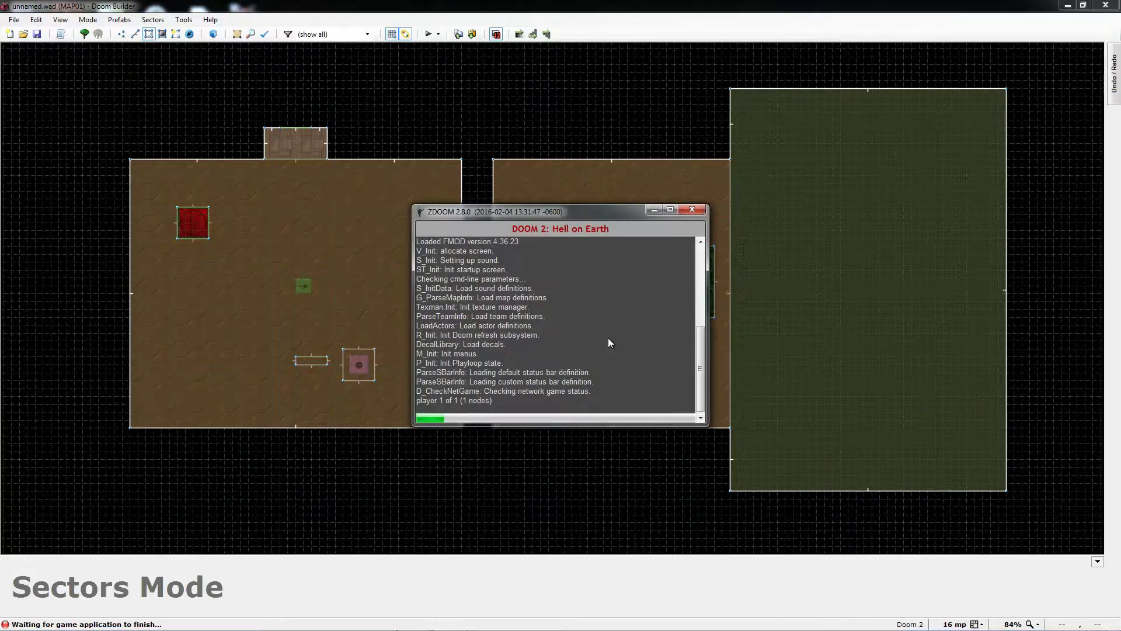
key("Up")
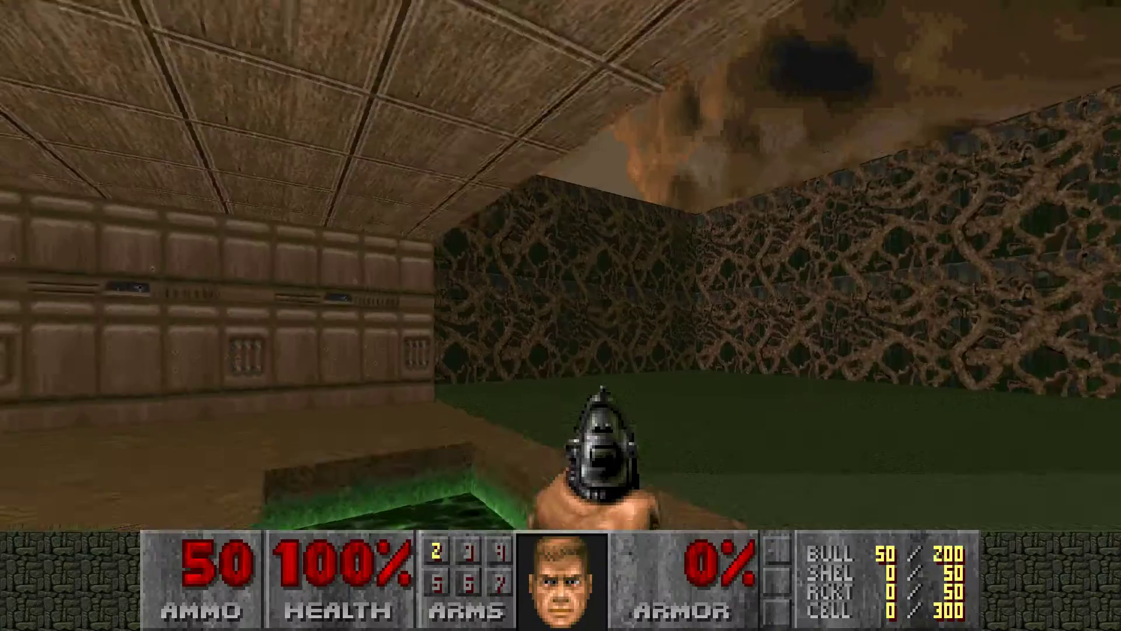
key("w")
key("s")
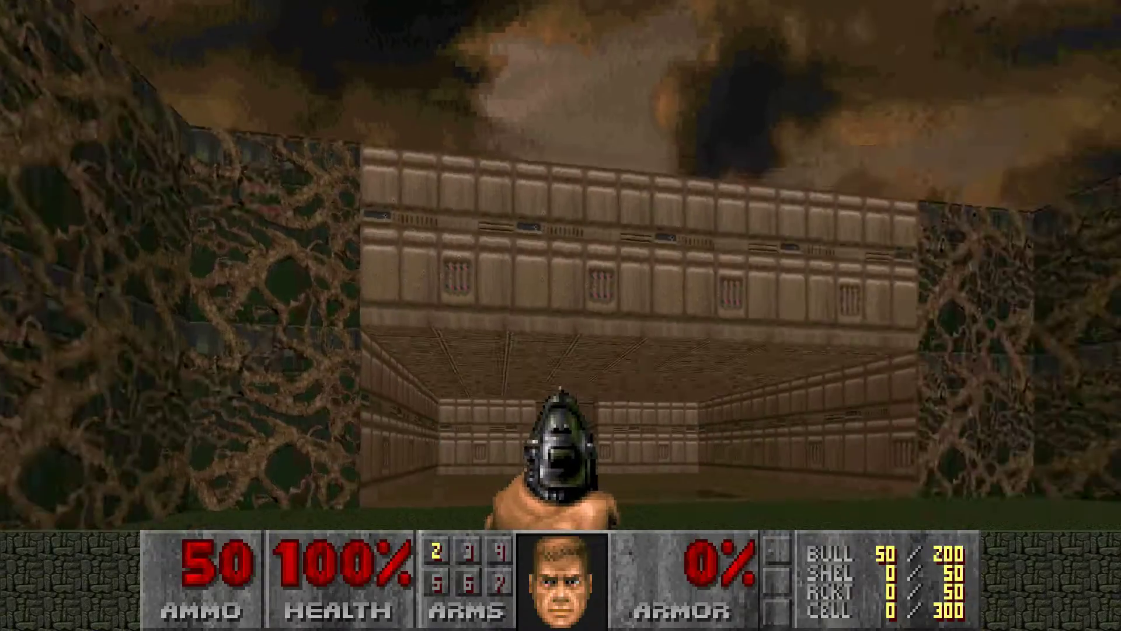
key("w")
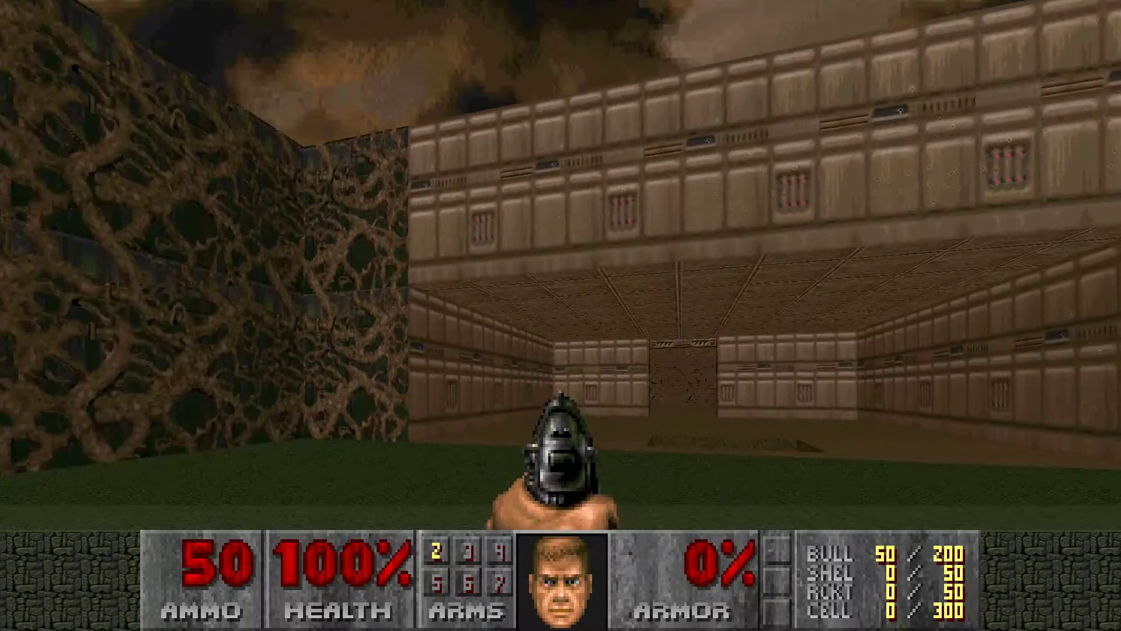
key("w")
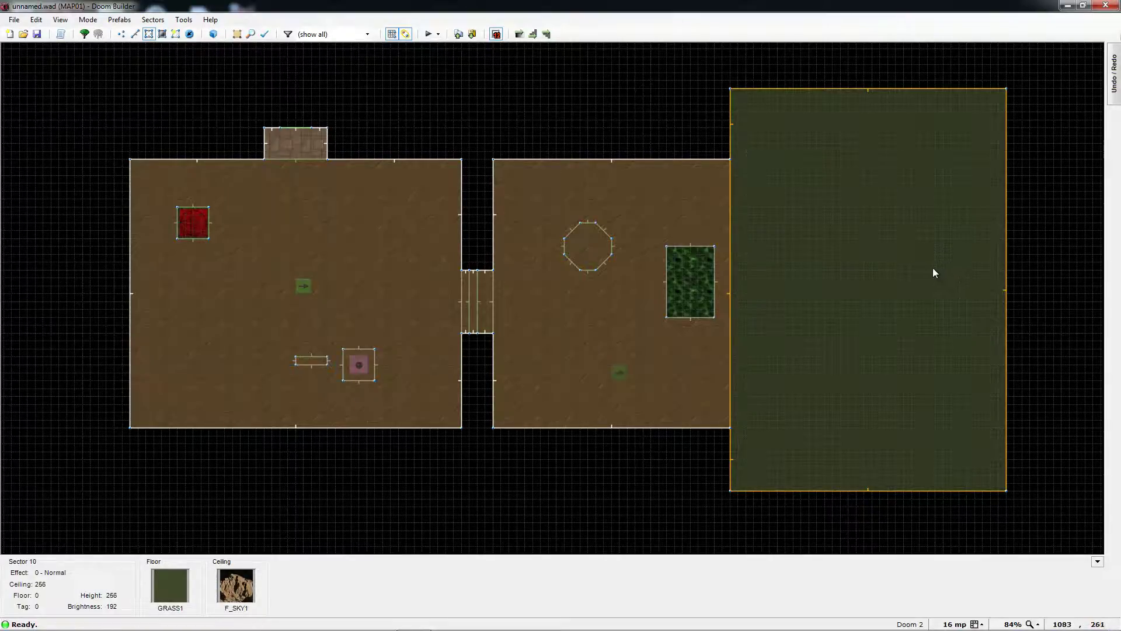
Step: Draw a narrow rectangular sector about 16 by 64 units in the eastern part of the outdoor area and delete the extra vertex on its west side
scroll(932, 273, "up", 2)
middle_click_drag(949, 273, 833, 272)
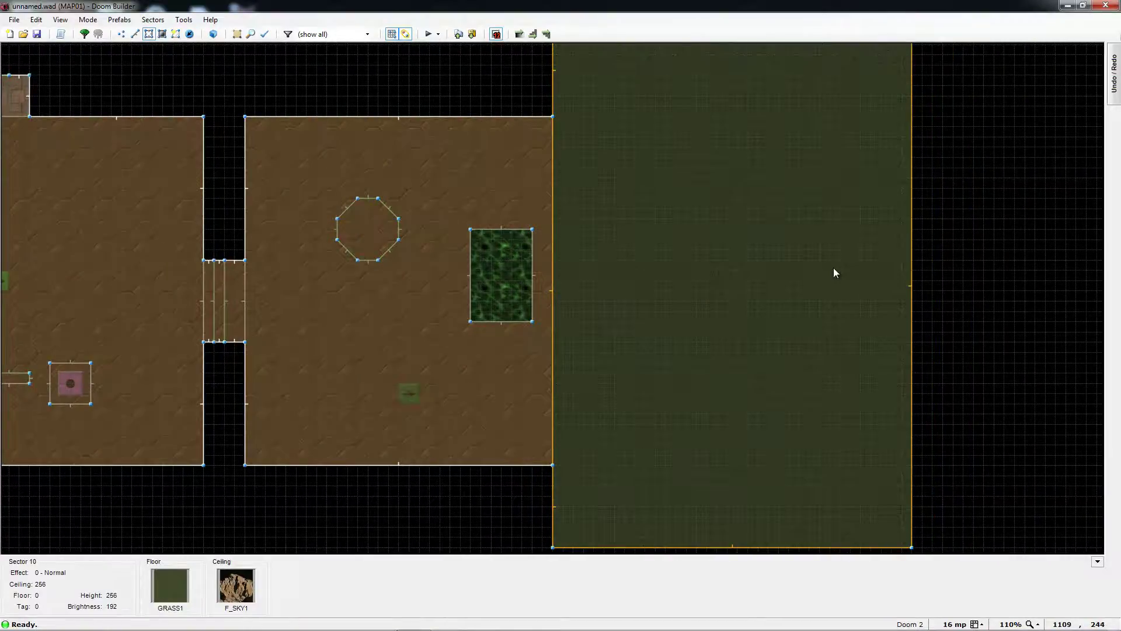
scroll(830, 263, "up", 1)
scroll(829, 260, "up", 1)
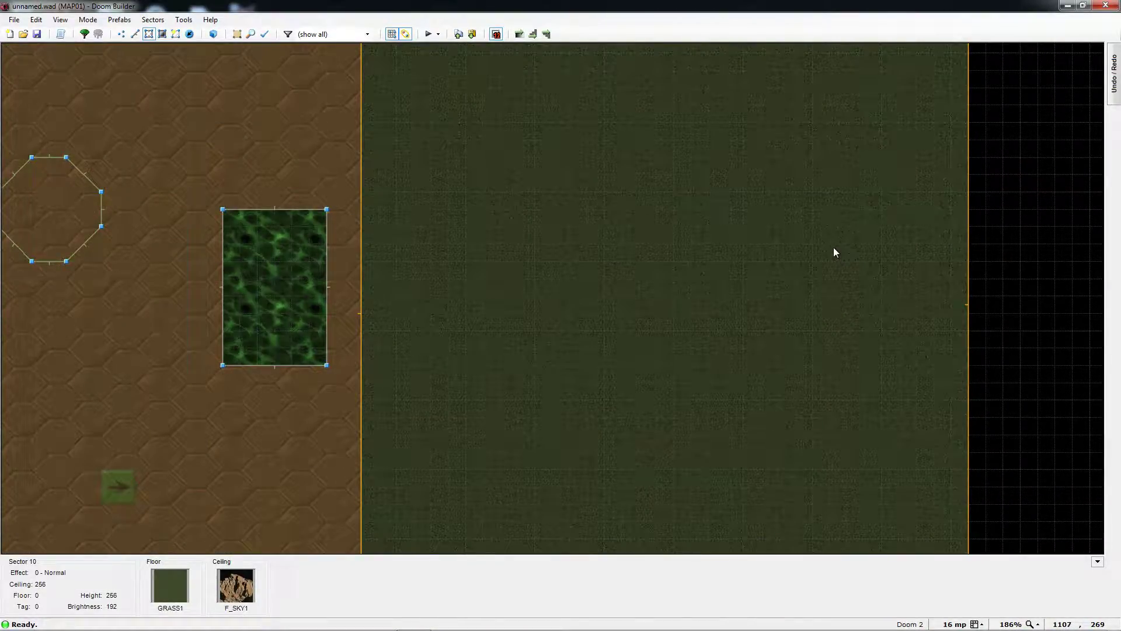
key("l")
key("Insert")
left_click(829, 296)
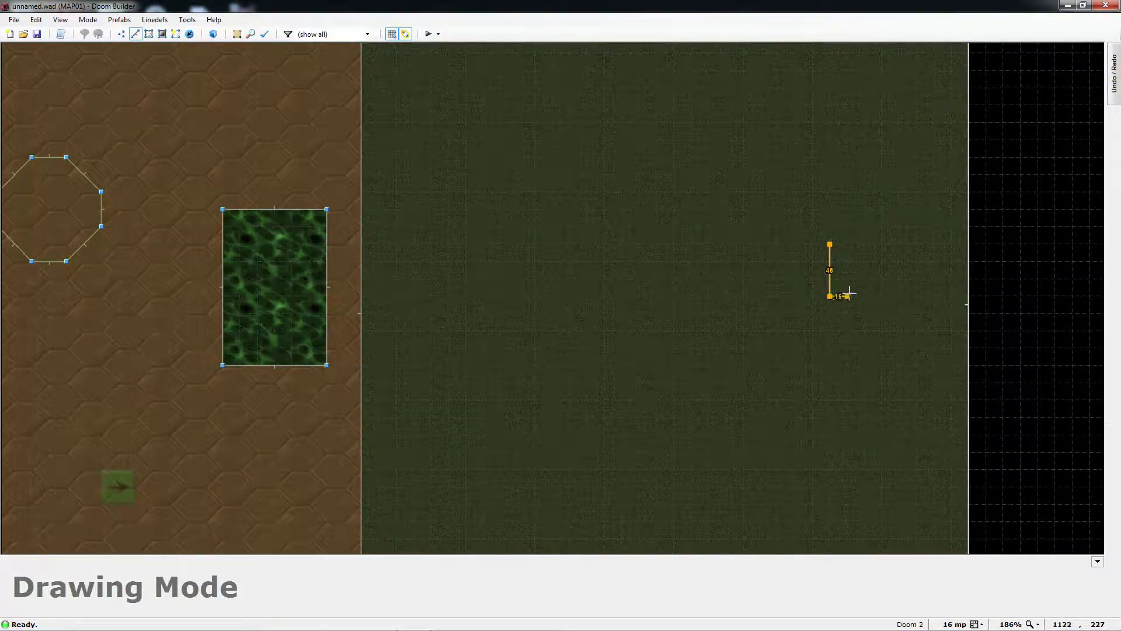
left_click(829, 315)
left_click(847, 314)
left_click(847, 243)
left_click(829, 244)
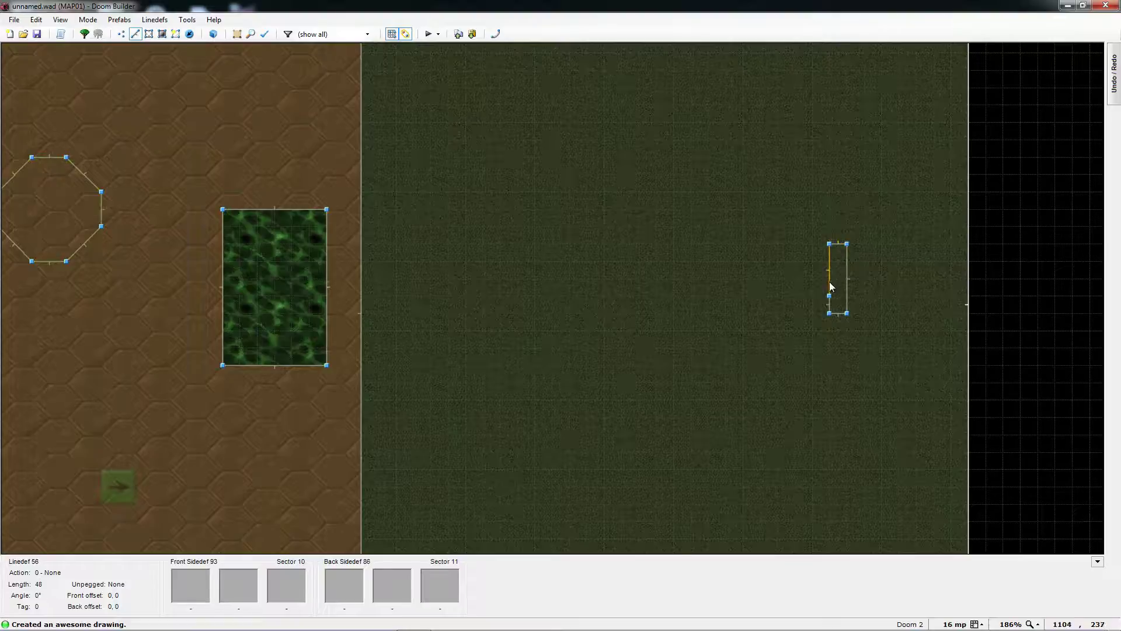
key("Delete")
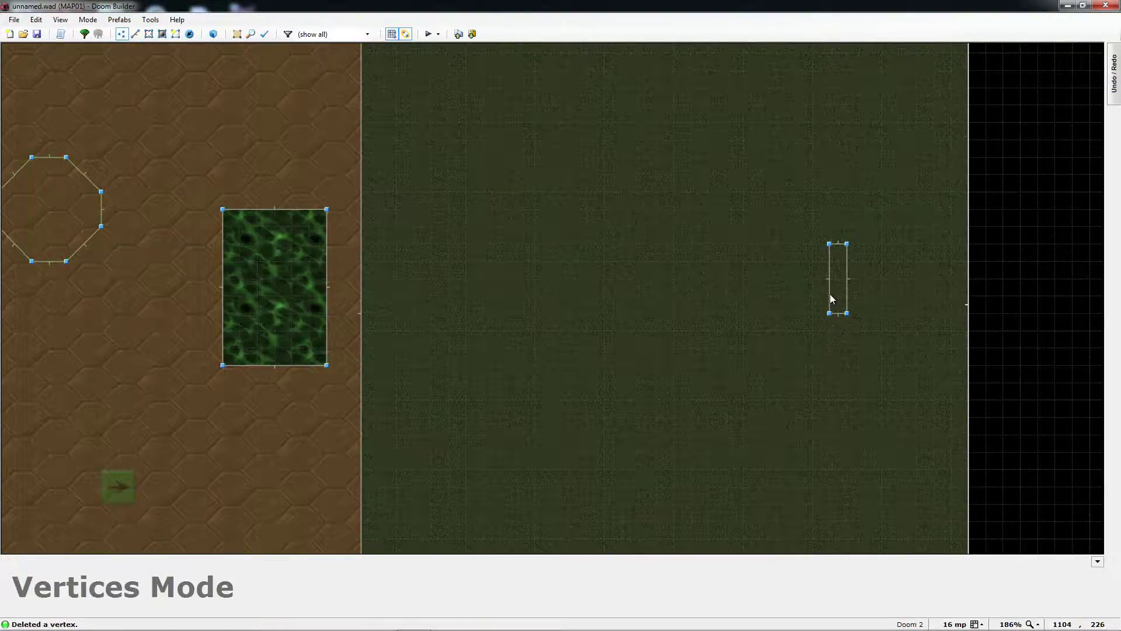
key("l")
right_click(828, 283)
left_click(488, 207)
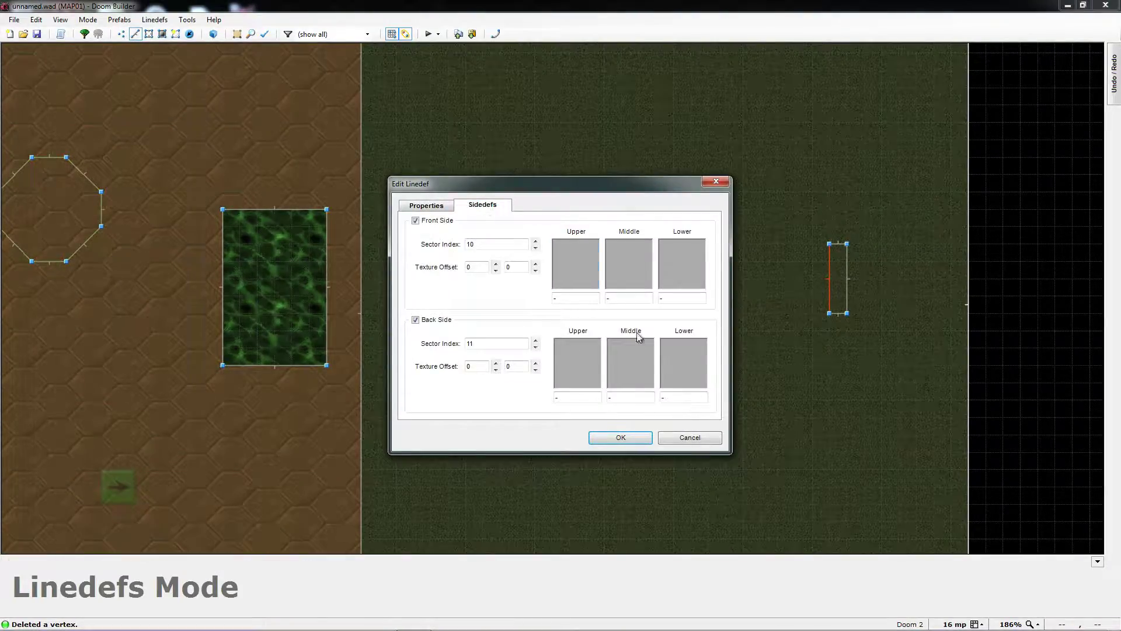
left_click(689, 437)
Step: Raise the floor height of the narrow rectangular sector in the outdoor area
key("s")
right_click(842, 292)
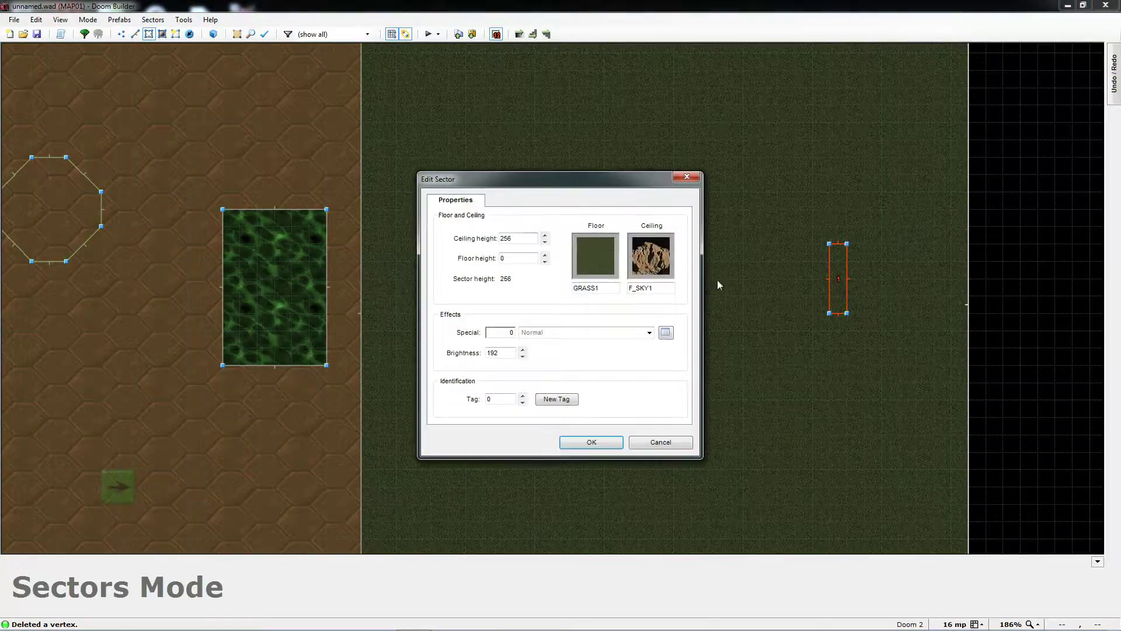
left_click(509, 258)
left_click(584, 444)
Step: Set the front lower texture of all four lines around the narrow raised block to BRICK5
key("l")
left_click(837, 275)
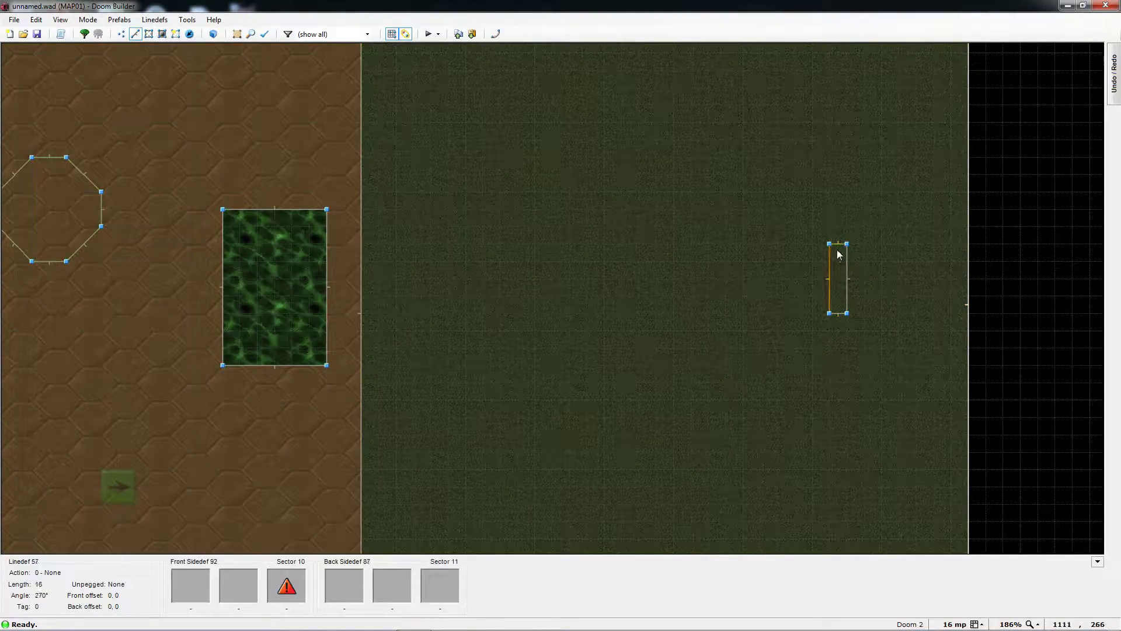
left_click(838, 251)
left_click(848, 266)
left_click(839, 319)
right_click(832, 314)
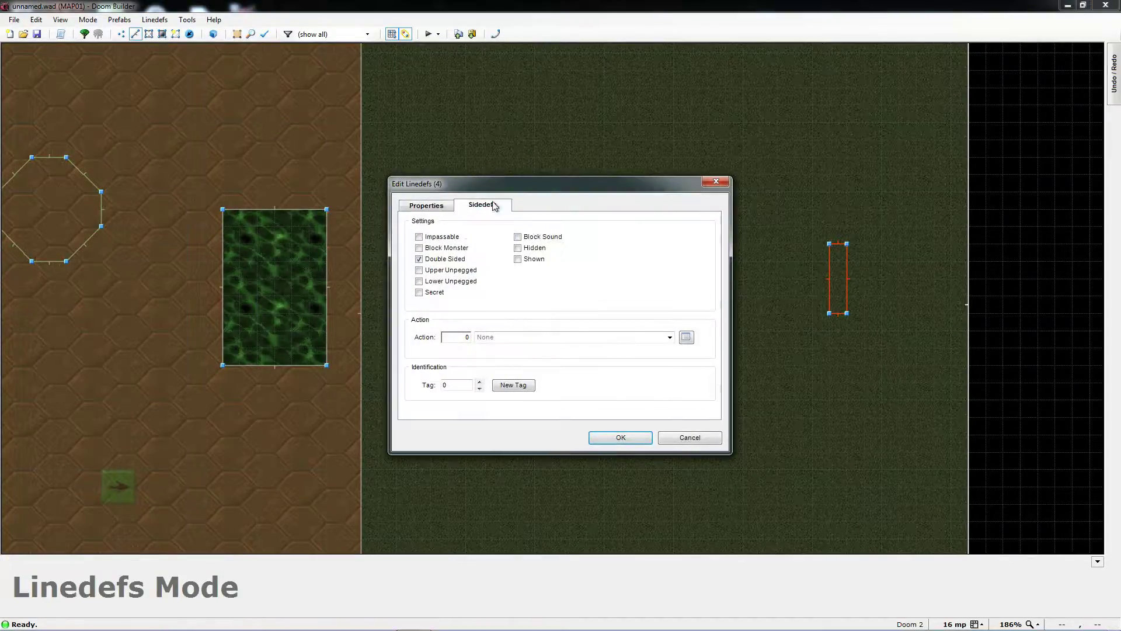
left_click(486, 208)
left_click(683, 266)
left_click(629, 207)
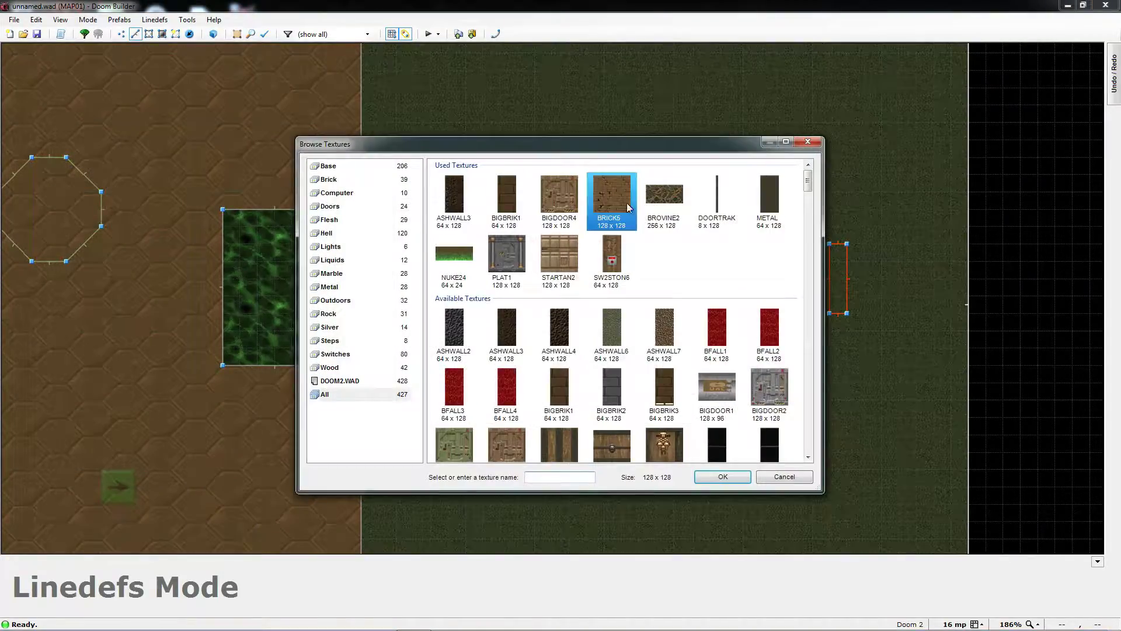
left_click(745, 478)
left_click(615, 436)
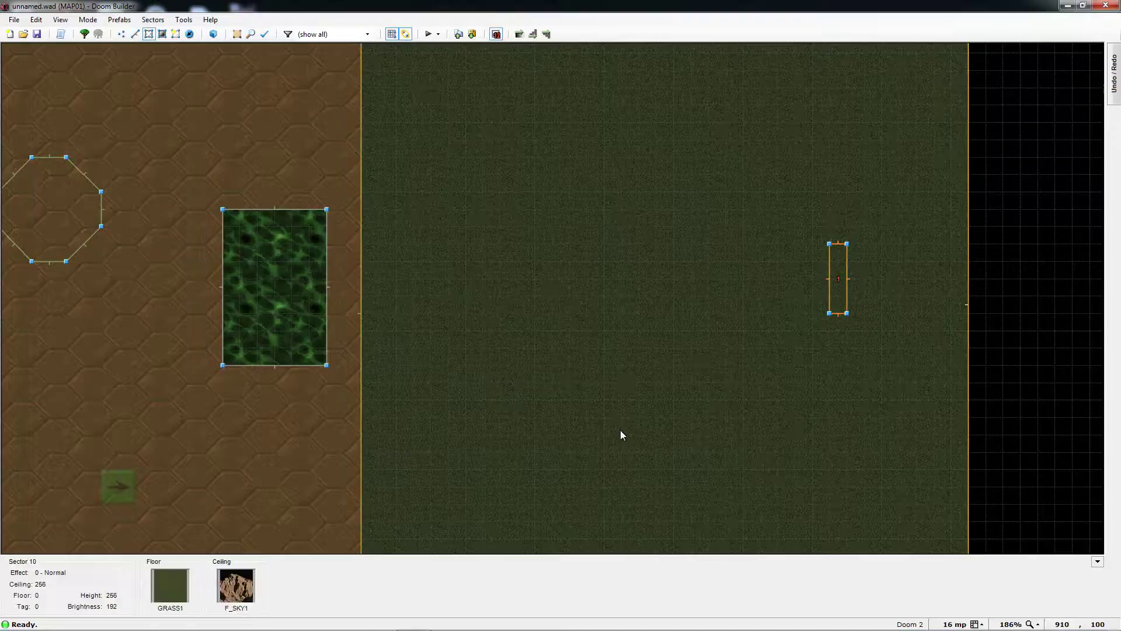
Step: Change the front lower texture of the block's west line to the switch texture SW1DIRT
right_click(830, 285)
left_click(482, 206)
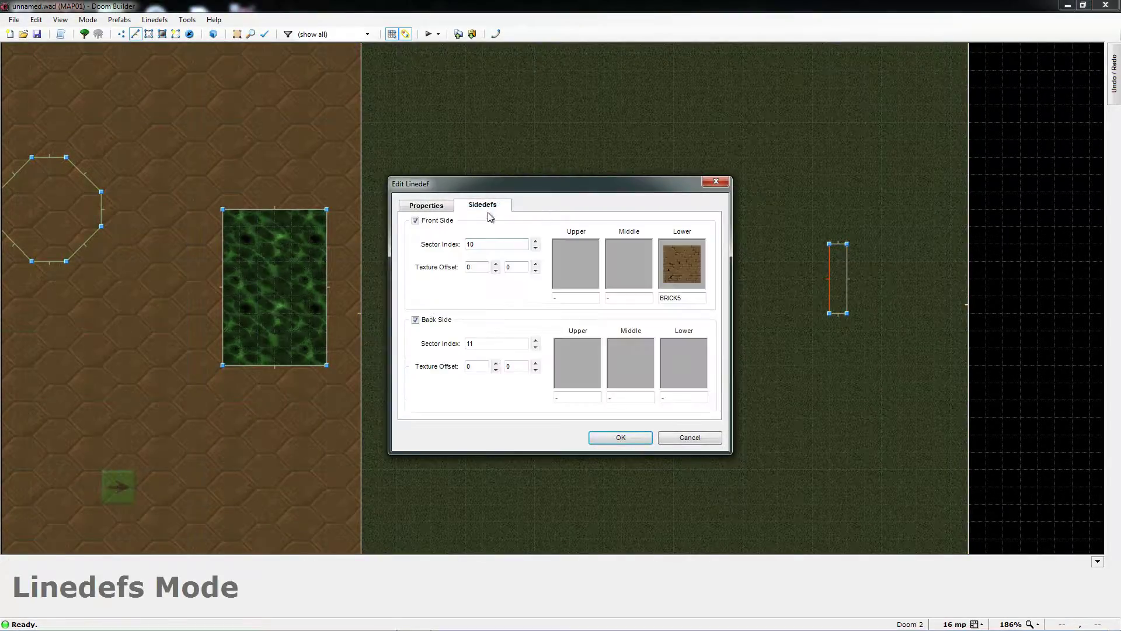
left_click(432, 209)
left_click(483, 205)
left_click(621, 246)
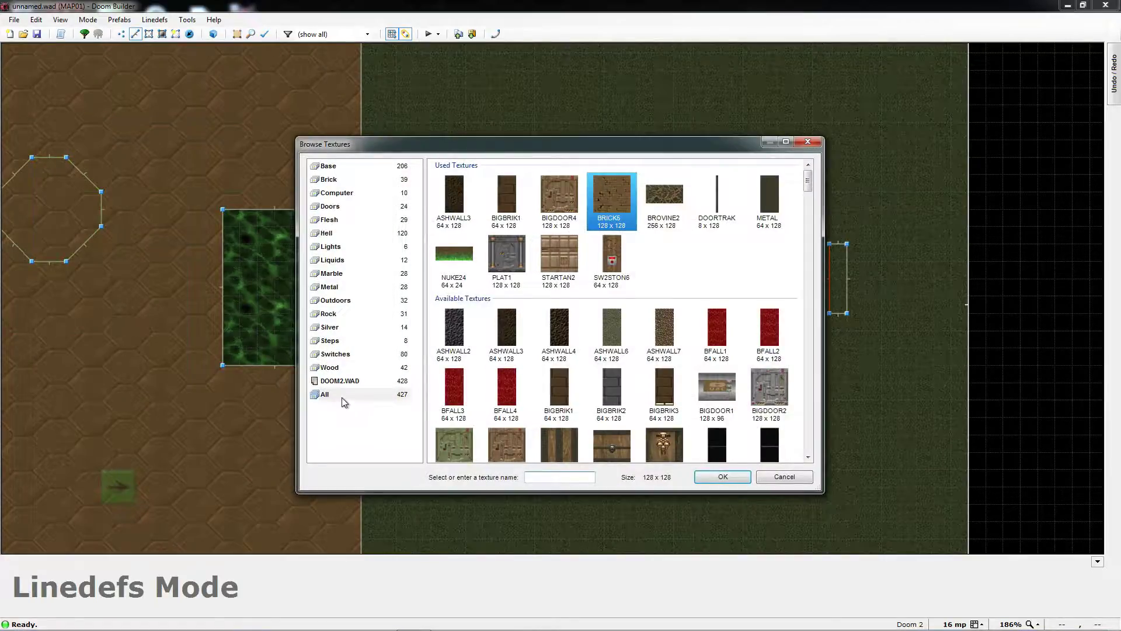
left_click(335, 354)
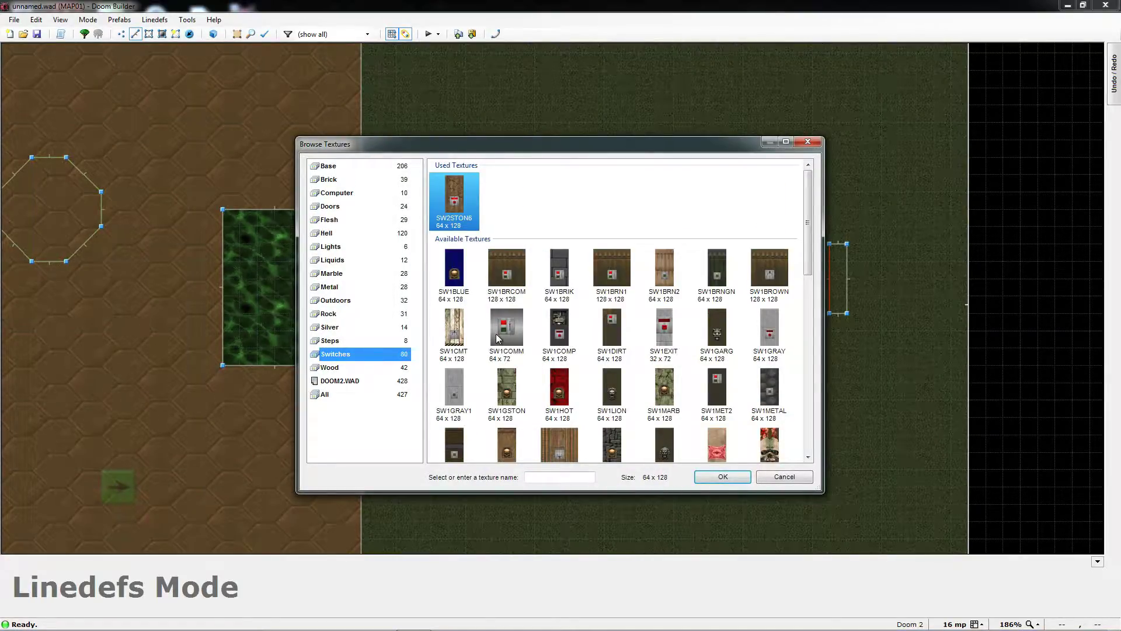
left_click(619, 339)
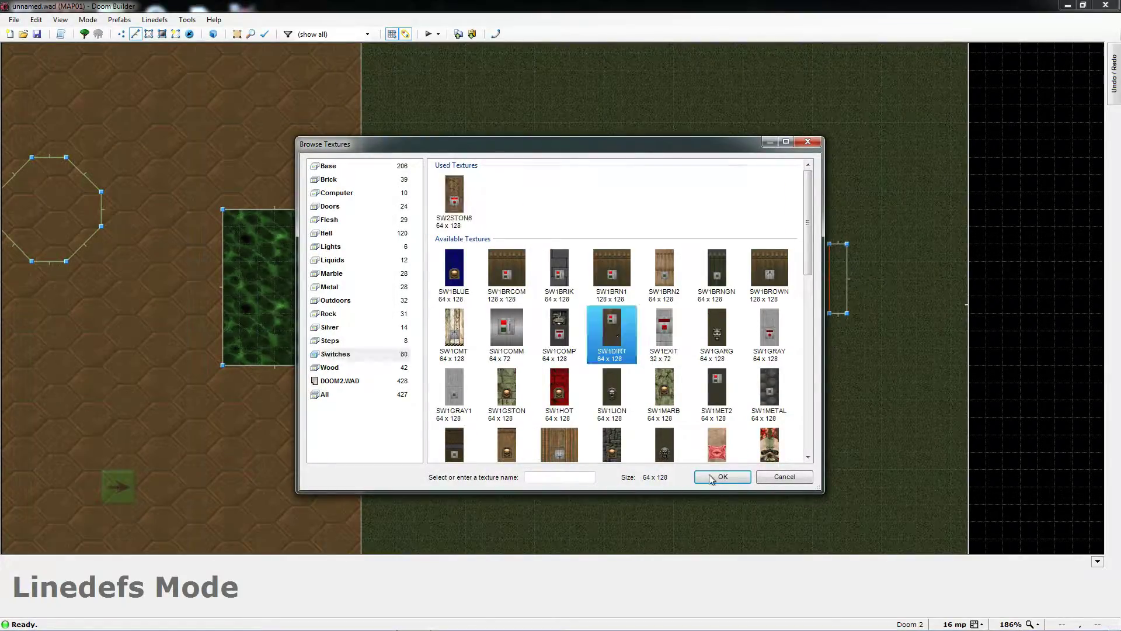
left_click(722, 477)
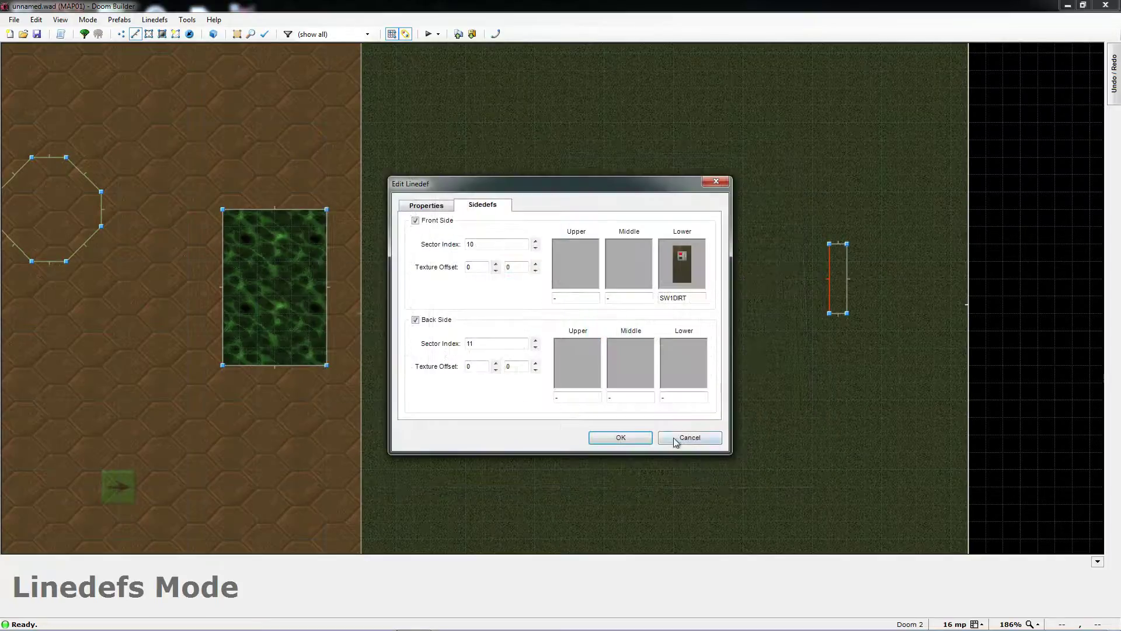
left_click(617, 439)
Step: Shift the switch texture on the block's west face vertically in the 3D view to a texture offset of 0, 16
key("w")
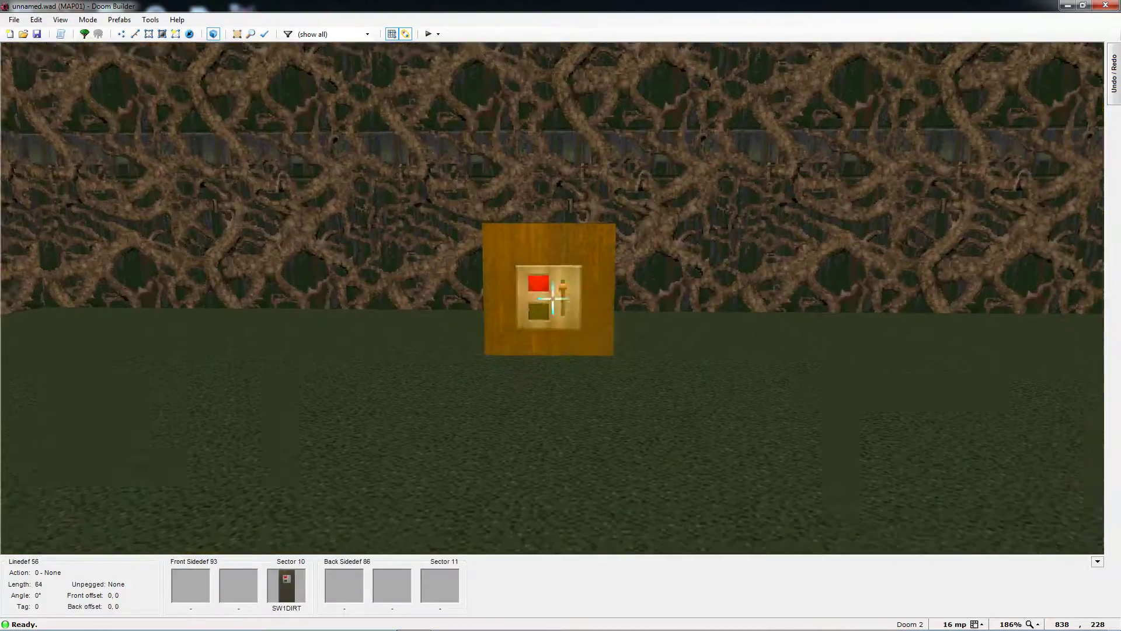
key("Up")
key("Up")
key("Up")
key("Up")
key("Up")
key("Up")
key("Up")
key("Up")
key("Up")
key("Up")
key("Up")
key("Up")
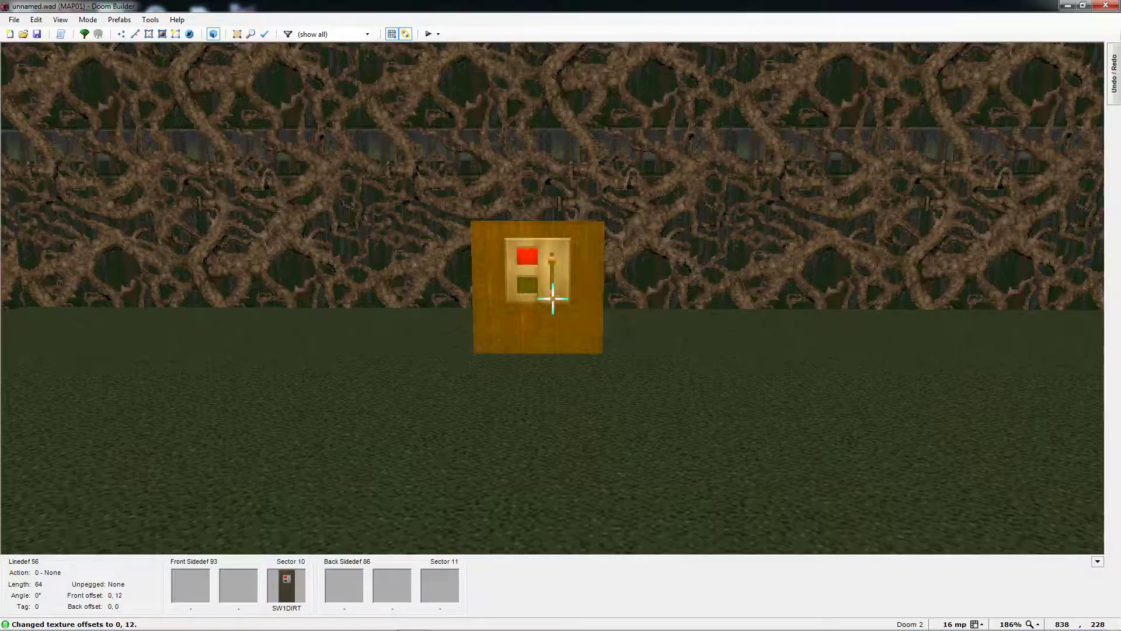
key("Up")
key("Up")
key("Up")
key("Up")
key("w")
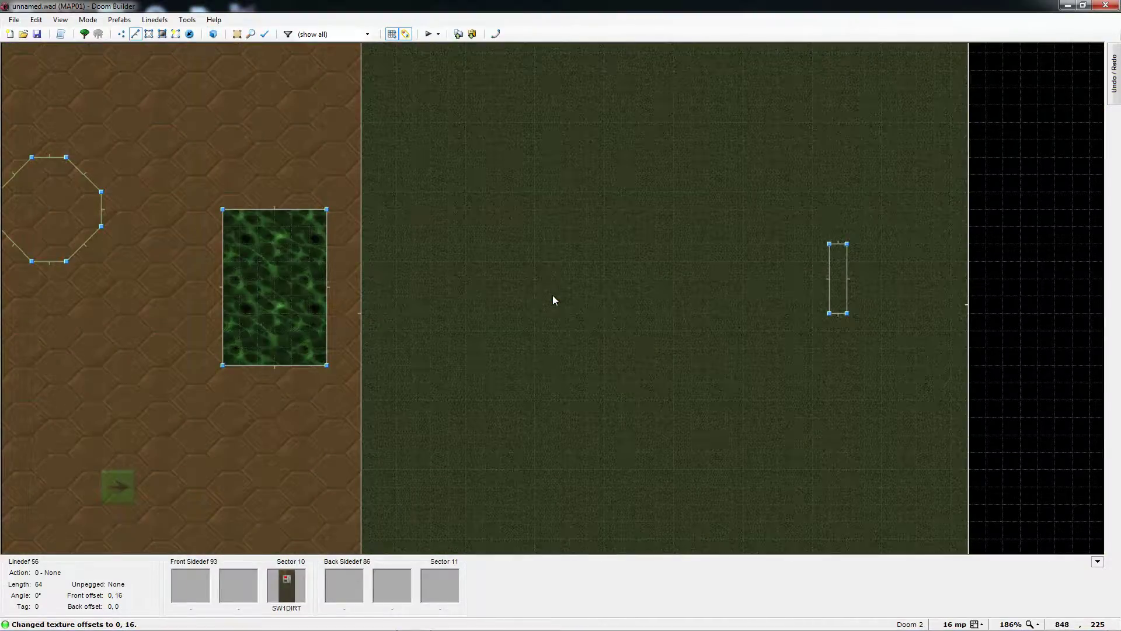
Step: Assign the S1 Exit Level action to the block's west switch line
right_click(829, 287)
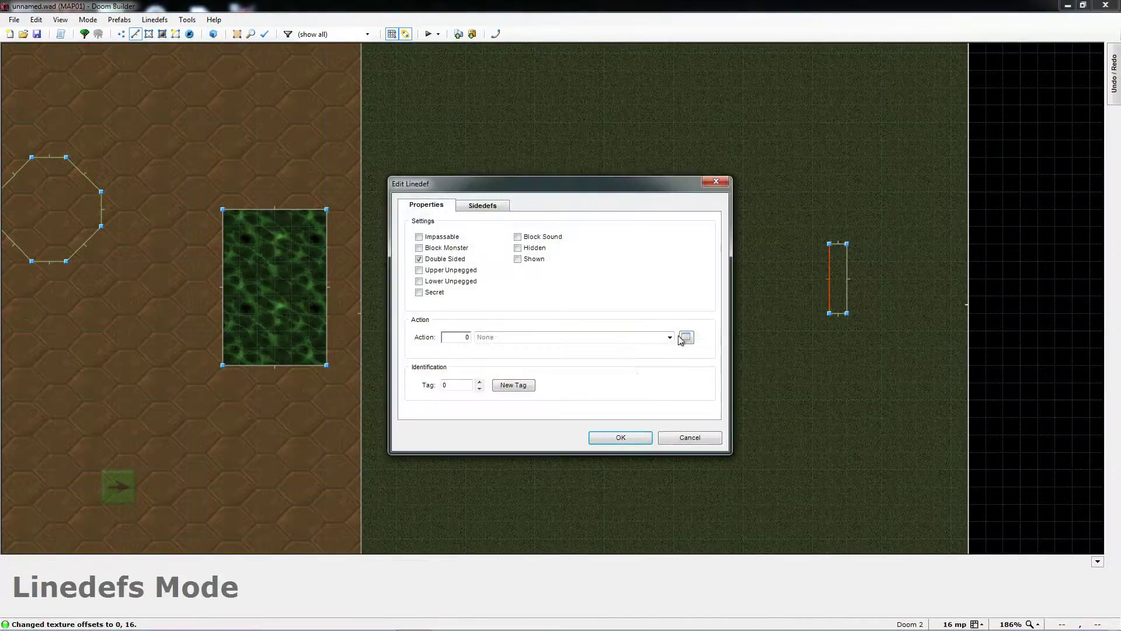
left_click(687, 337)
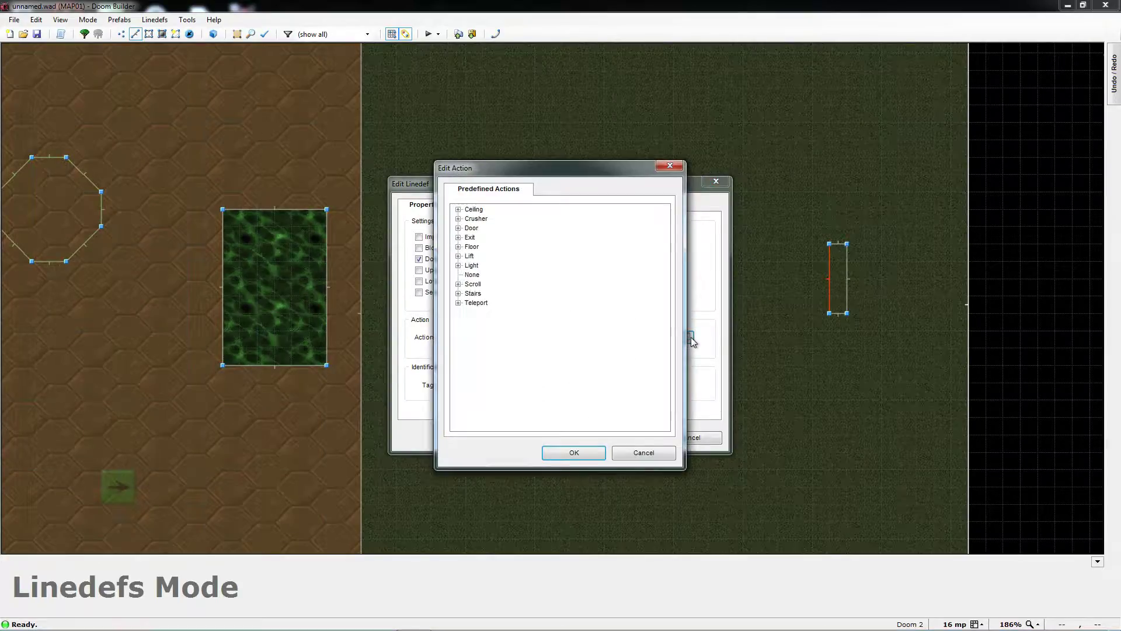
left_click(460, 238)
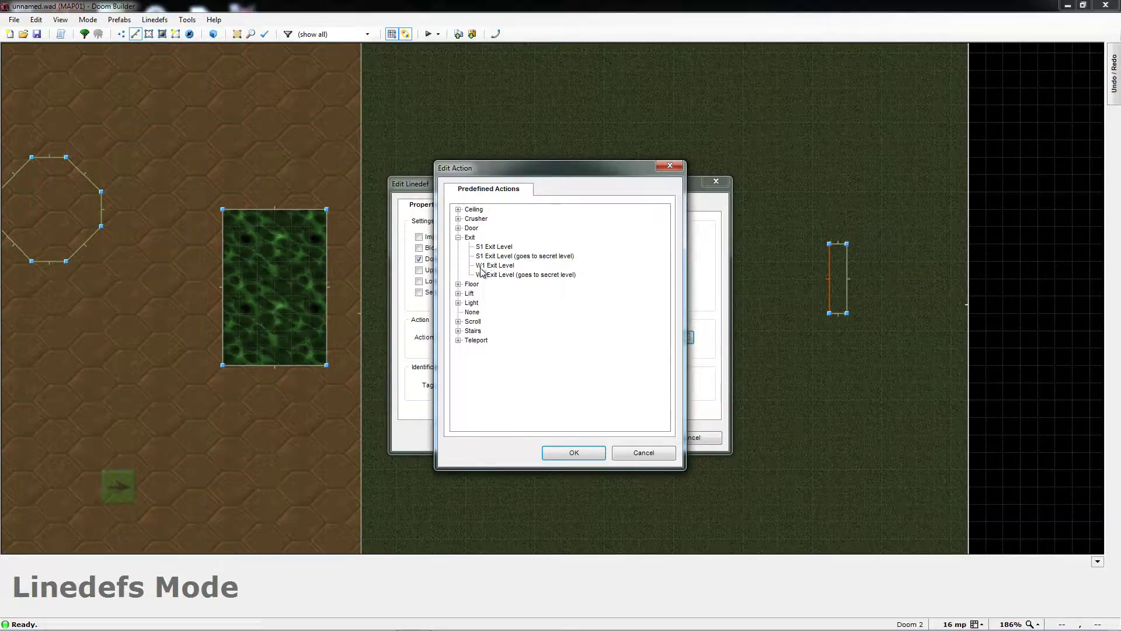
left_click(494, 247)
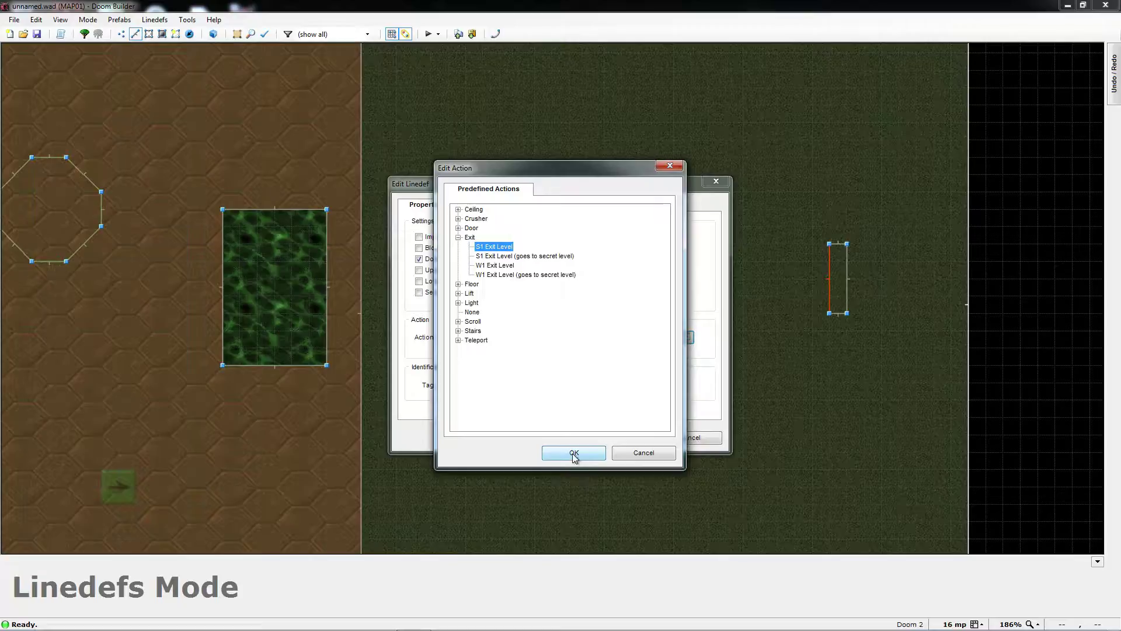
left_click(574, 453)
left_click(608, 439)
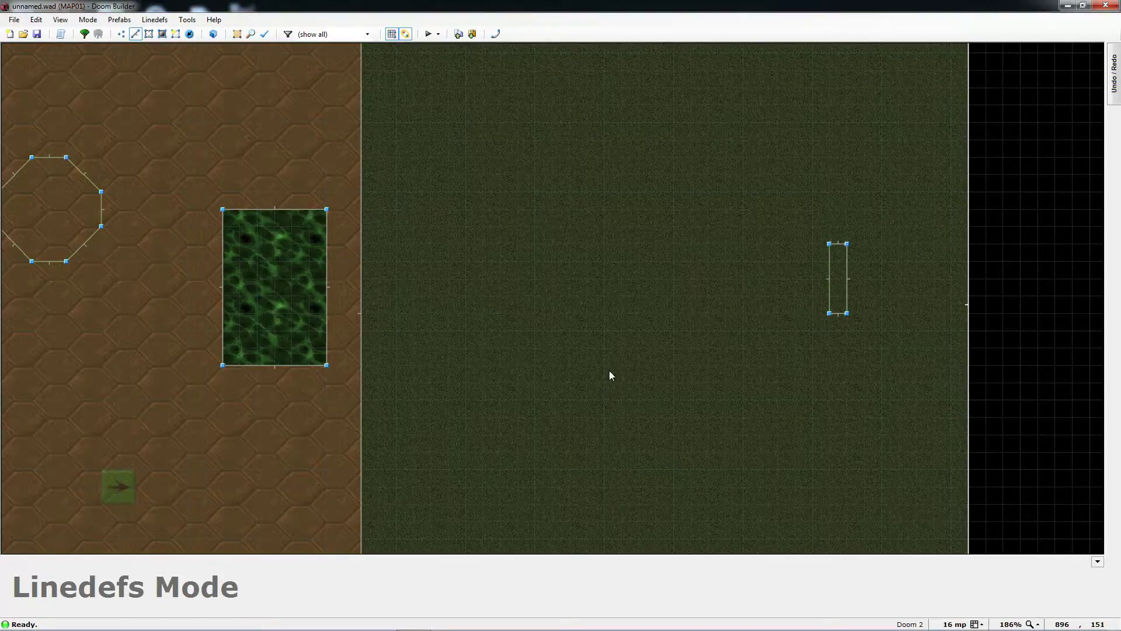
scroll(584, 362, "down", 3)
scroll(555, 353, "up", 1)
scroll(553, 352, "down", 1)
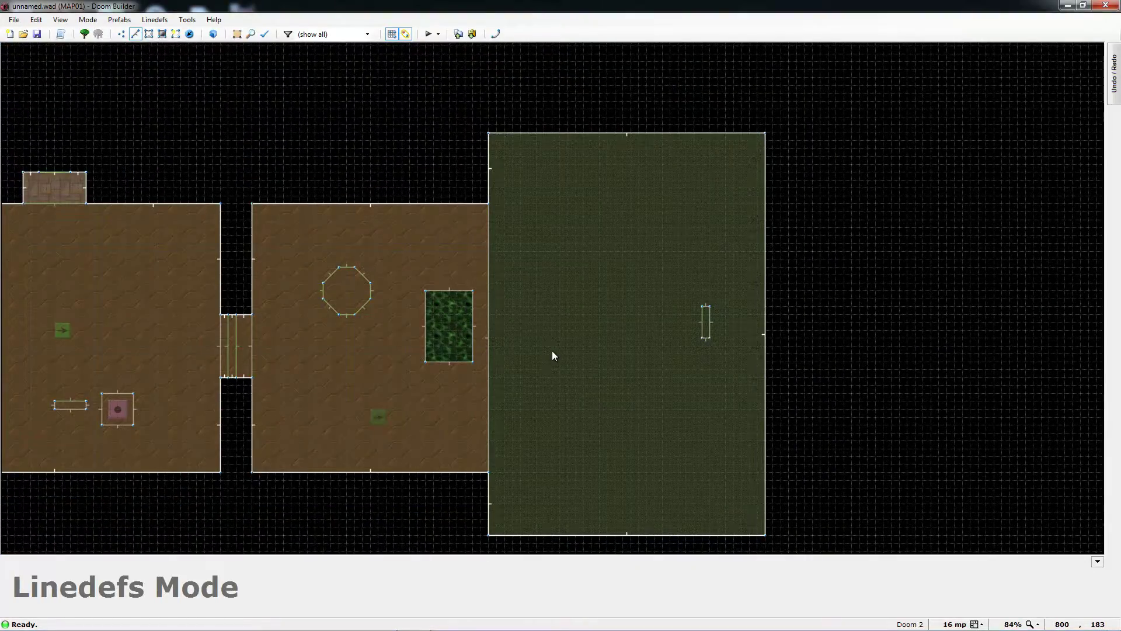